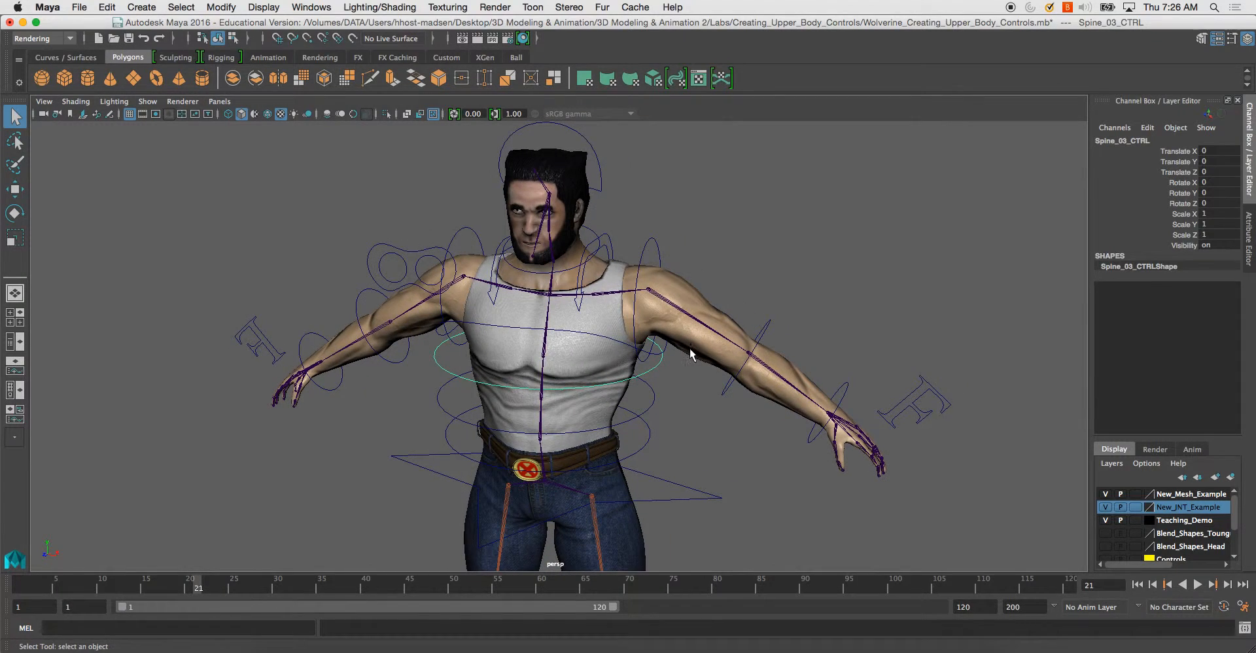
Step: Examine the existing arm controls and the jaw joints inside the character's head
{"action": "left_click", "coordinate": [743, 333]}
{"action": "mouse_move", "coordinate": [684, 321]}
{"action": "left_mouse_down", "text": "alt"}
{"action": "mouse_move", "coordinate": [704, 366]}
{"action": "mouse_move", "coordinate": [686, 327]}
{"action": "left_mouse_up", "text": "alt"}
{"action": "left_click", "coordinate": [691, 335]}
{"action": "left_click", "coordinate": [743, 394]}
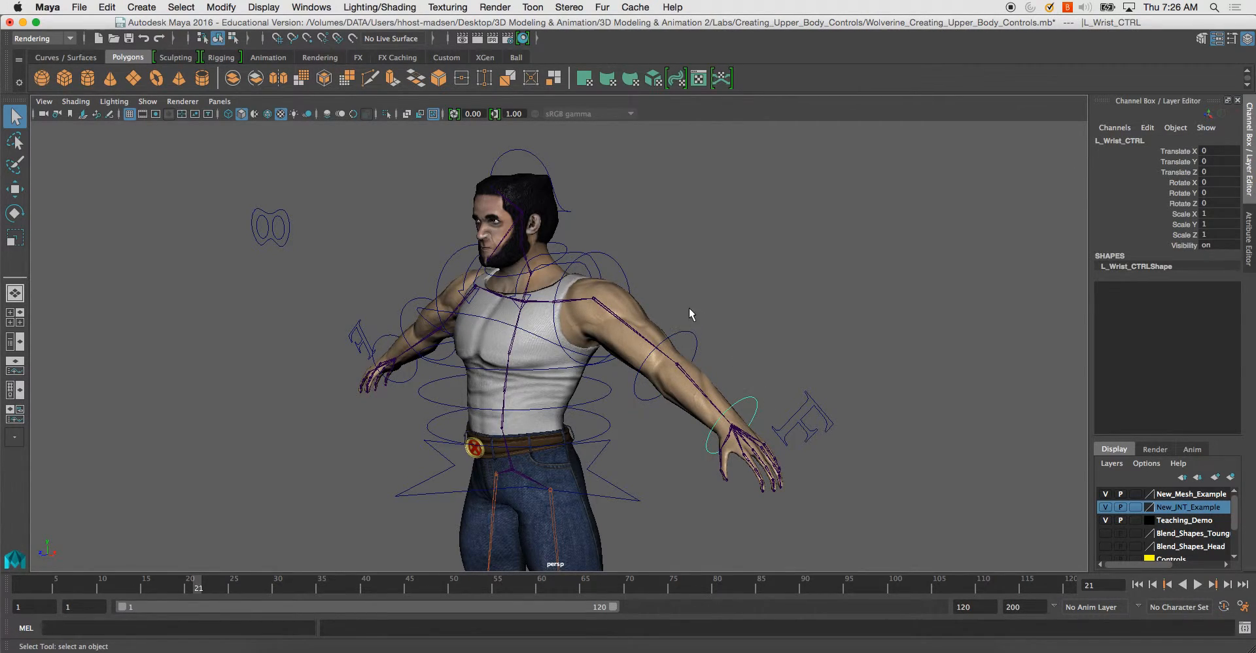
{"action": "middle_click_drag", "start_coordinate": [686, 314], "coordinate": [732, 333], "text": "alt"}
{"action": "middle_click_drag", "start_coordinate": [681, 422], "coordinate": [644, 336], "text": "alt"}
{"action": "right_click_drag", "start_coordinate": [643, 336], "coordinate": [464, 148], "text": "alt"}
{"action": "middle_click_drag", "start_coordinate": [464, 147], "coordinate": [543, 223], "text": "alt"}
{"action": "right_click_drag", "start_coordinate": [543, 223], "coordinate": [674, 301], "text": "alt"}
{"action": "left_click_drag", "start_coordinate": [674, 301], "coordinate": [477, 269], "text": "alt"}
{"action": "right_click_drag", "start_coordinate": [478, 269], "coordinate": [759, 437], "text": "alt"}
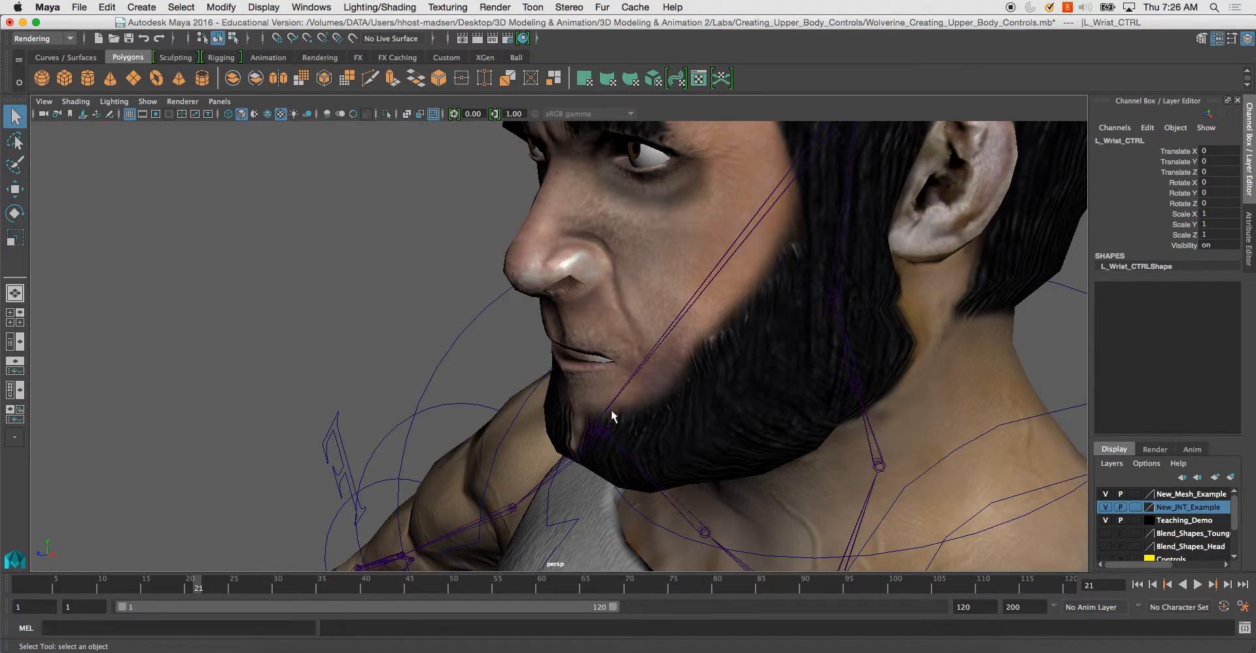
{"action": "left_click_drag", "start_coordinate": [618, 392], "coordinate": [513, 366], "text": "alt"}
{"action": "right_click_drag", "start_coordinate": [513, 366], "coordinate": [432, 283], "text": "alt"}
{"action": "left_click_drag", "start_coordinate": [432, 283], "coordinate": [636, 351], "text": "alt"}
{"action": "right_click_drag", "start_coordinate": [636, 350], "coordinate": [586, 328], "text": "alt"}
{"action": "left_click_drag", "start_coordinate": [586, 327], "coordinate": [549, 340], "text": "alt"}
{"action": "right_click_drag", "start_coordinate": [550, 341], "coordinate": [430, 229], "text": "alt"}
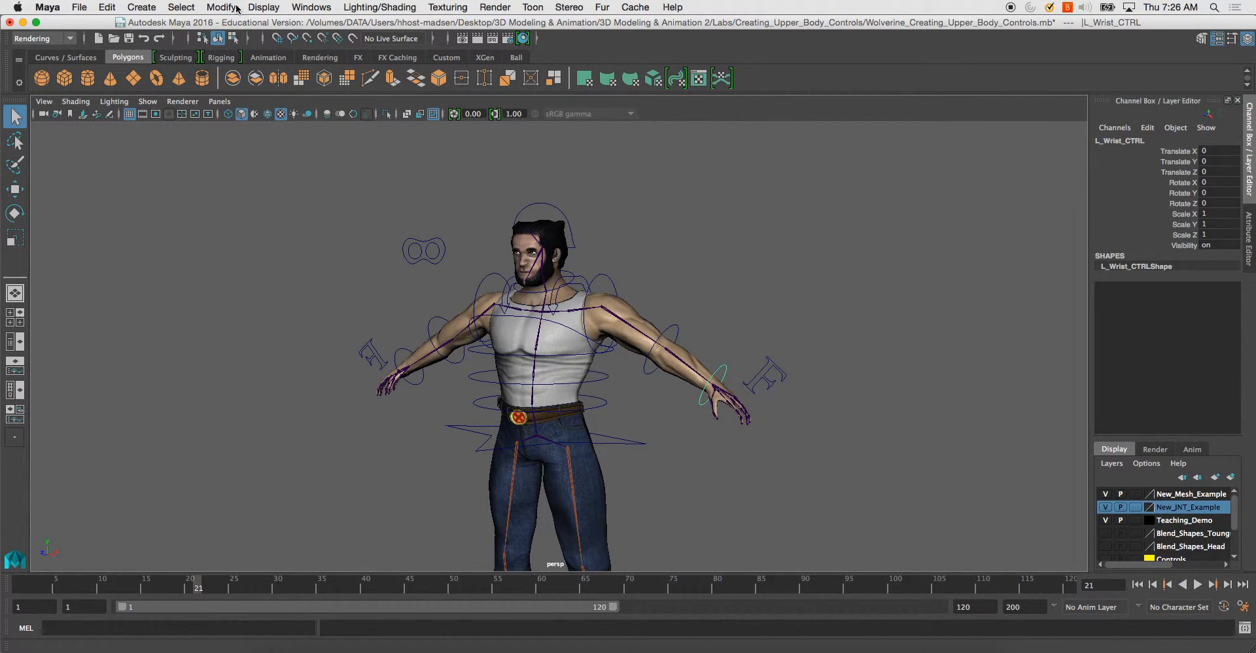
Step: Create a NURBS circle at the scene origin for the jaw control
{"action": "left_click", "coordinate": [138, 7]}
{"action": "left_click", "coordinate": [139, 9]}
{"action": "left_click_drag", "start_coordinate": [480, 375], "coordinate": [601, 471], "text": "alt"}
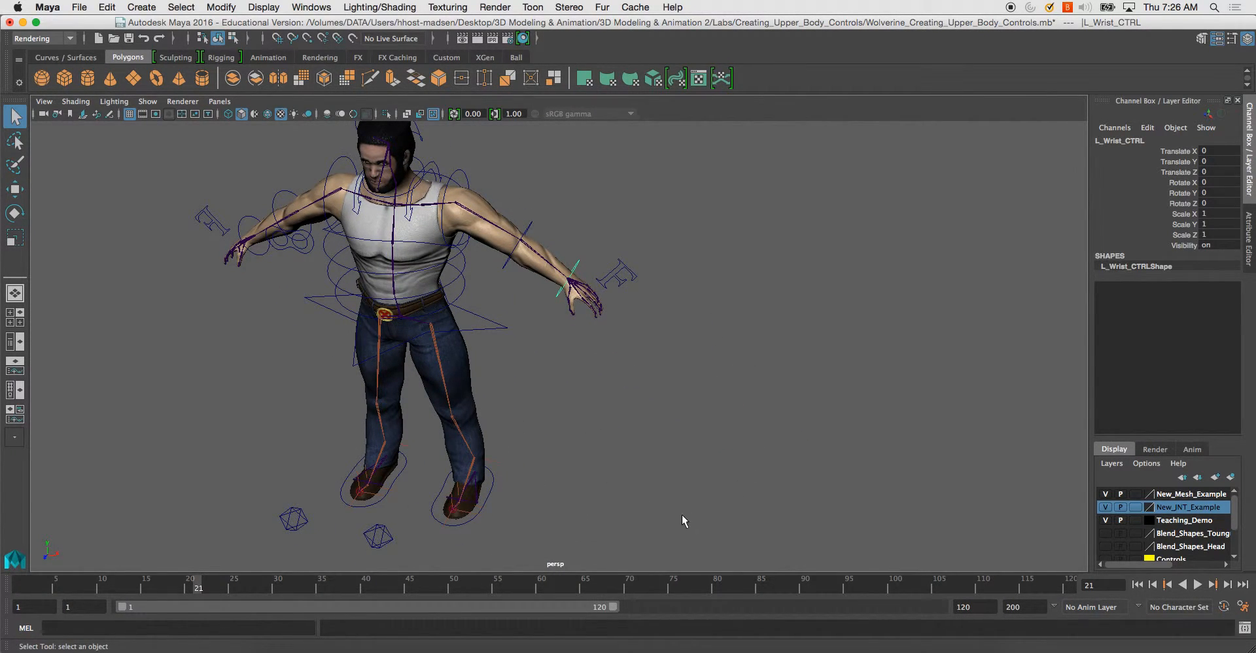
{"action": "left_click", "coordinate": [142, 9]}
{"action": "mouse_move", "coordinate": [262, 42]}
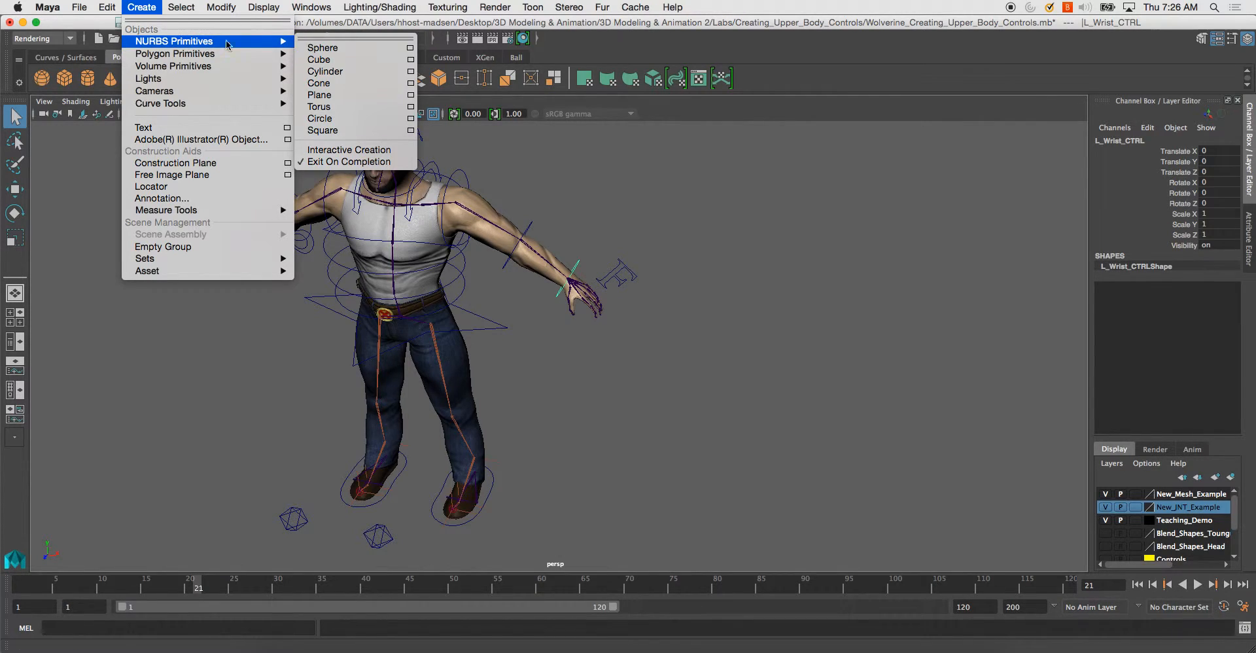
{"action": "left_click", "coordinate": [366, 120]}
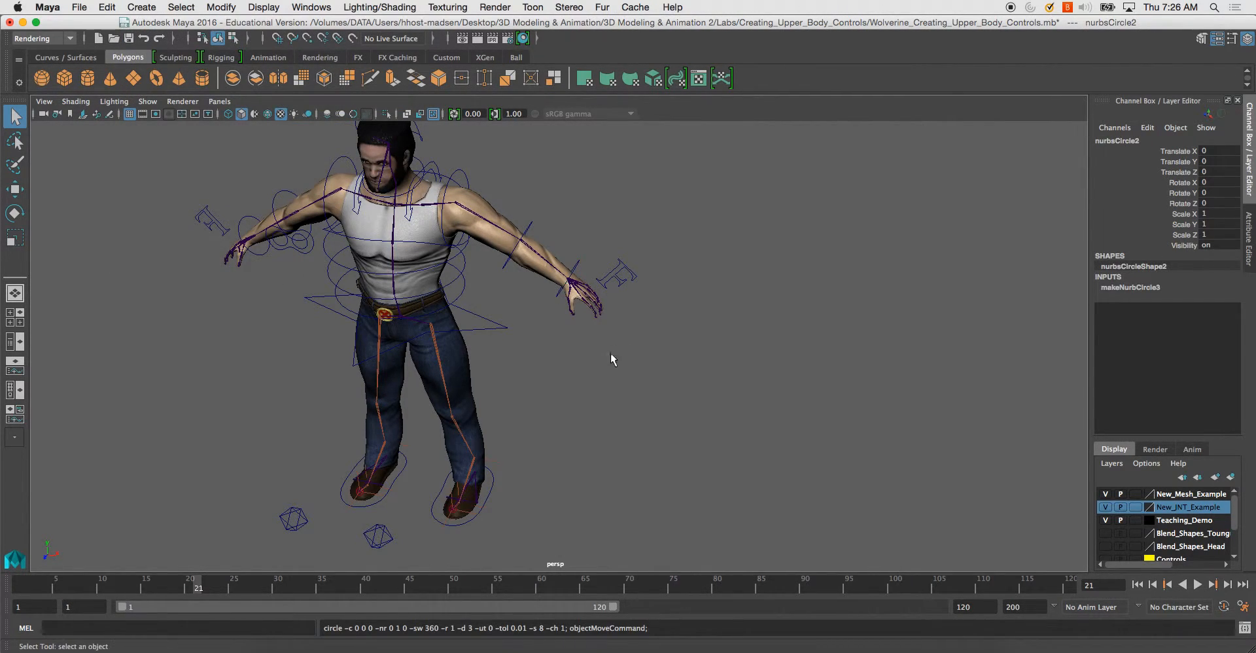
Step: Move the circle beside the character to about X 26.871 and flatten it to a Z scale of about 0.13
{"action": "left_click_drag", "start_coordinate": [617, 357], "coordinate": [609, 355], "text": "alt"}
{"action": "key", "text": "w"}
{"action": "left_click_drag", "start_coordinate": [514, 348], "coordinate": [931, 343]}
{"action": "key", "text": "r"}
{"action": "left_click_drag", "start_coordinate": [830, 417], "coordinate": [813, 357]}
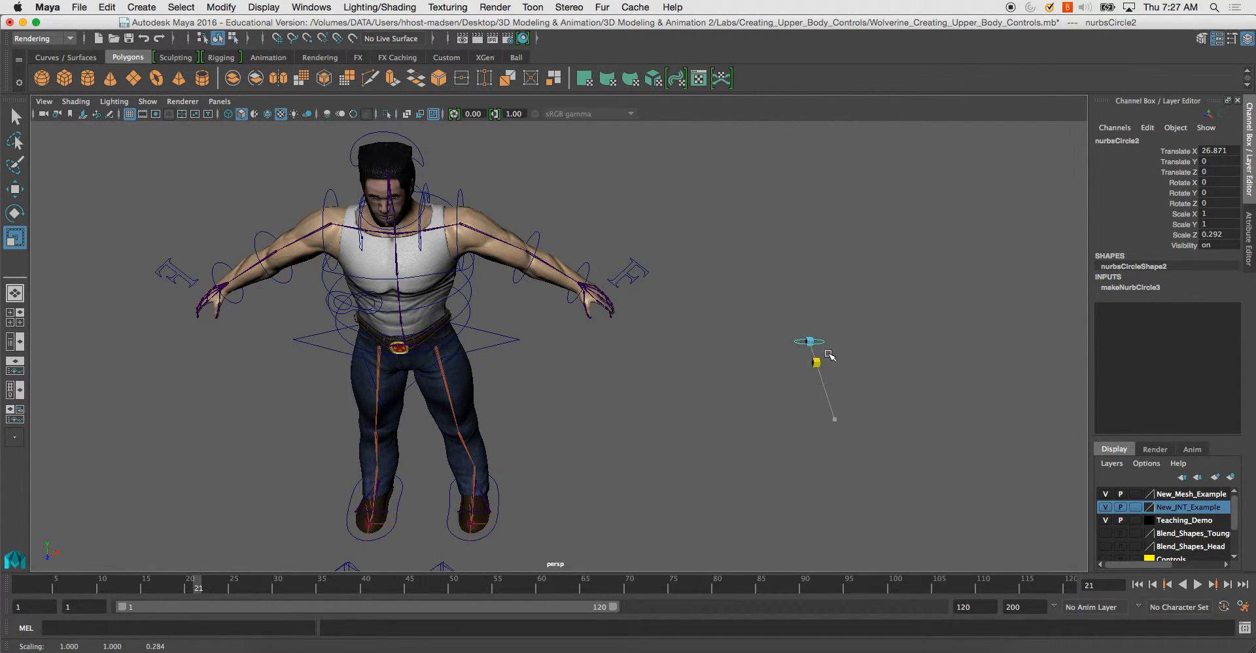
Step: Select the flattened circle's middle control vertices and pull them away from the ends to bend the curve
{"action": "key", "text": "f"}
{"action": "scroll", "coordinate": [670, 235], "scroll_direction": "down", "scroll_amount": 7}
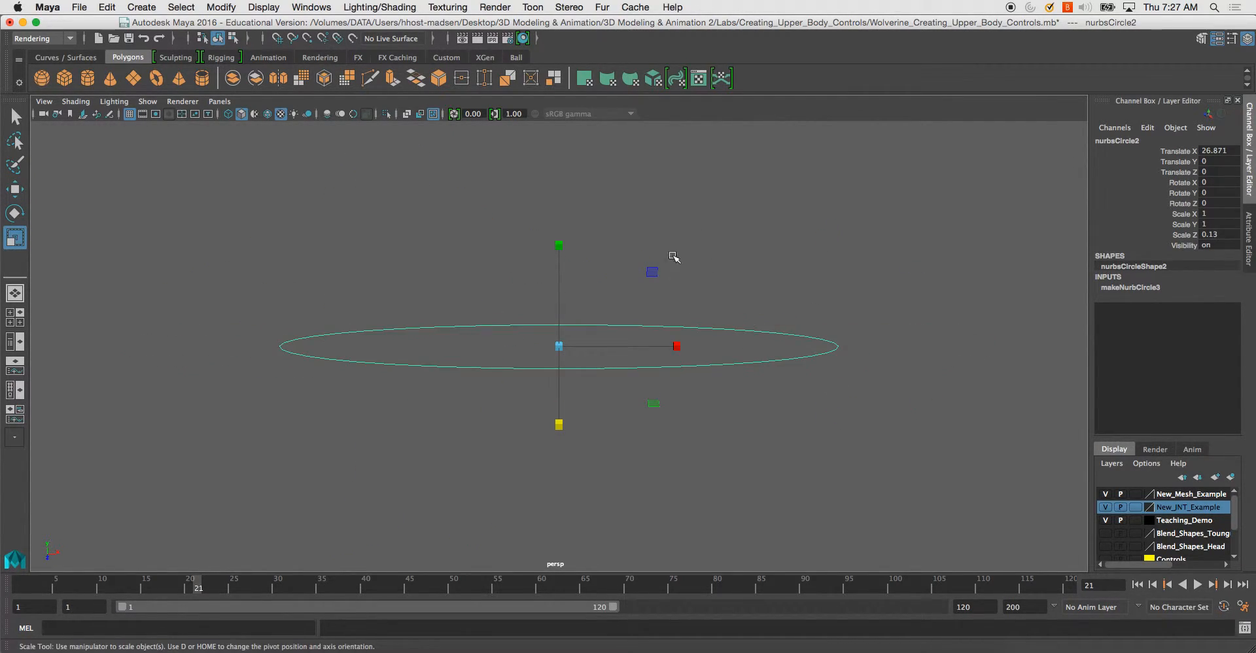
{"action": "right_click_drag", "start_coordinate": [612, 329], "coordinate": [605, 294]}
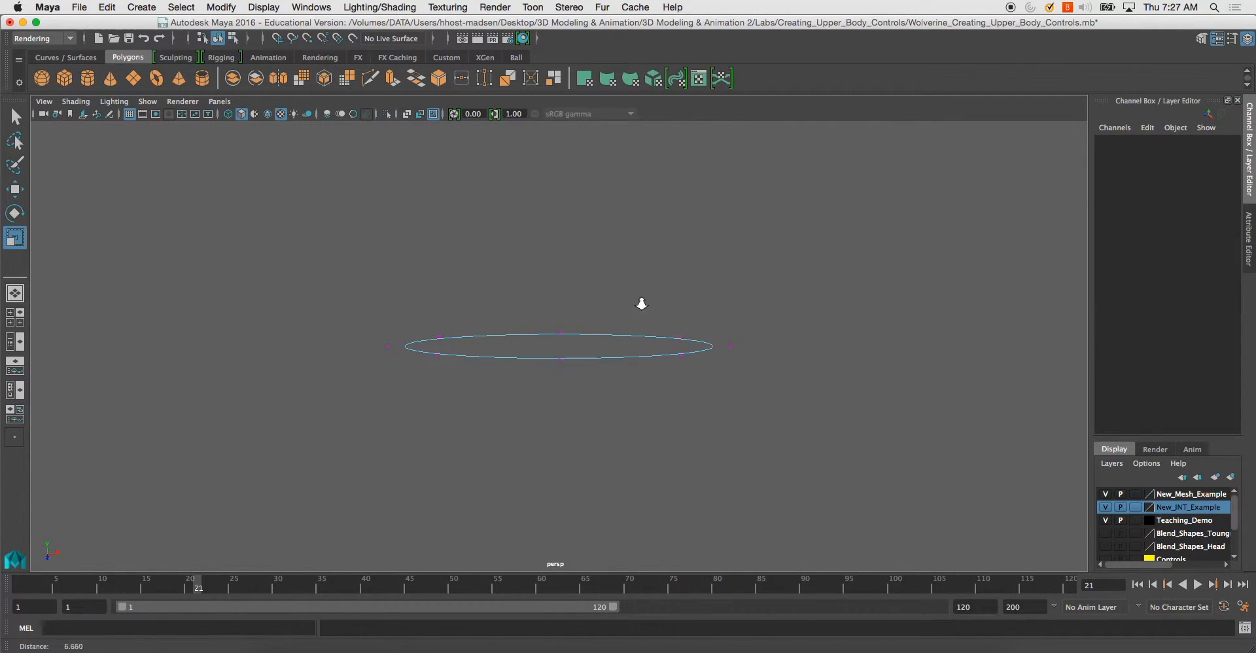
{"action": "left_click_drag", "start_coordinate": [543, 293], "coordinate": [579, 391]}
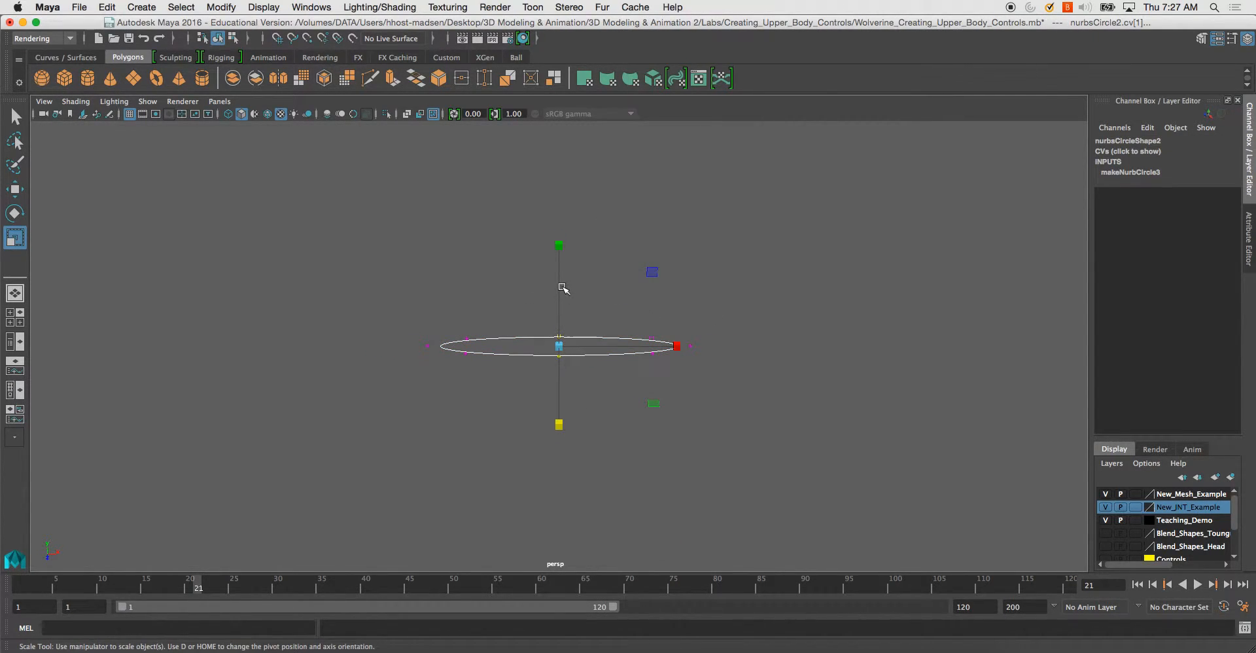
{"action": "key", "text": "w"}
{"action": "left_click_drag", "start_coordinate": [558, 254], "coordinate": [573, 448]}
{"action": "key", "text": "super+z"}
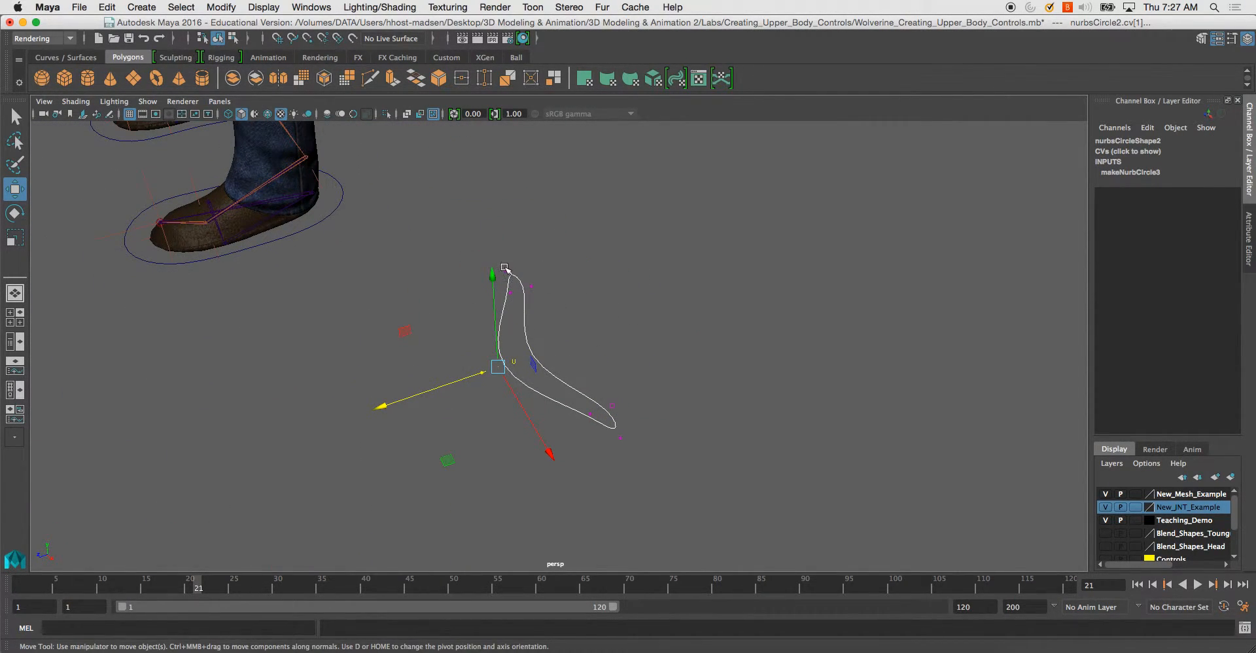
Step: Adjust the control vertices at both ends of the bent curve to form a tapered crescent
{"action": "left_click", "coordinate": [530, 273]}
{"action": "left_click_drag", "start_coordinate": [626, 450], "coordinate": [627, 451]}
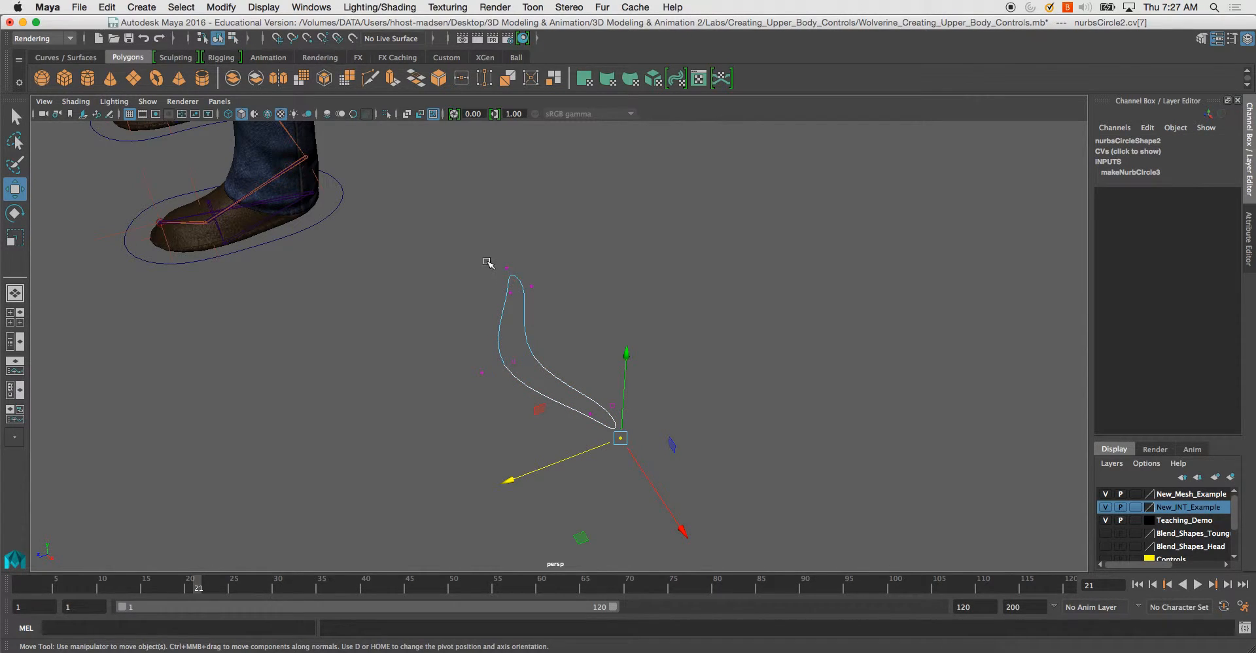
{"action": "left_click_drag", "start_coordinate": [514, 271], "coordinate": [515, 272], "text": "shift"}
{"action": "mouse_move", "coordinate": [465, 377]}
{"action": "left_mouse_down"}
{"action": "mouse_move", "coordinate": [445, 385]}
{"action": "mouse_move", "coordinate": [486, 386]}
{"action": "left_mouse_up"}
{"action": "left_click", "coordinate": [542, 354]}
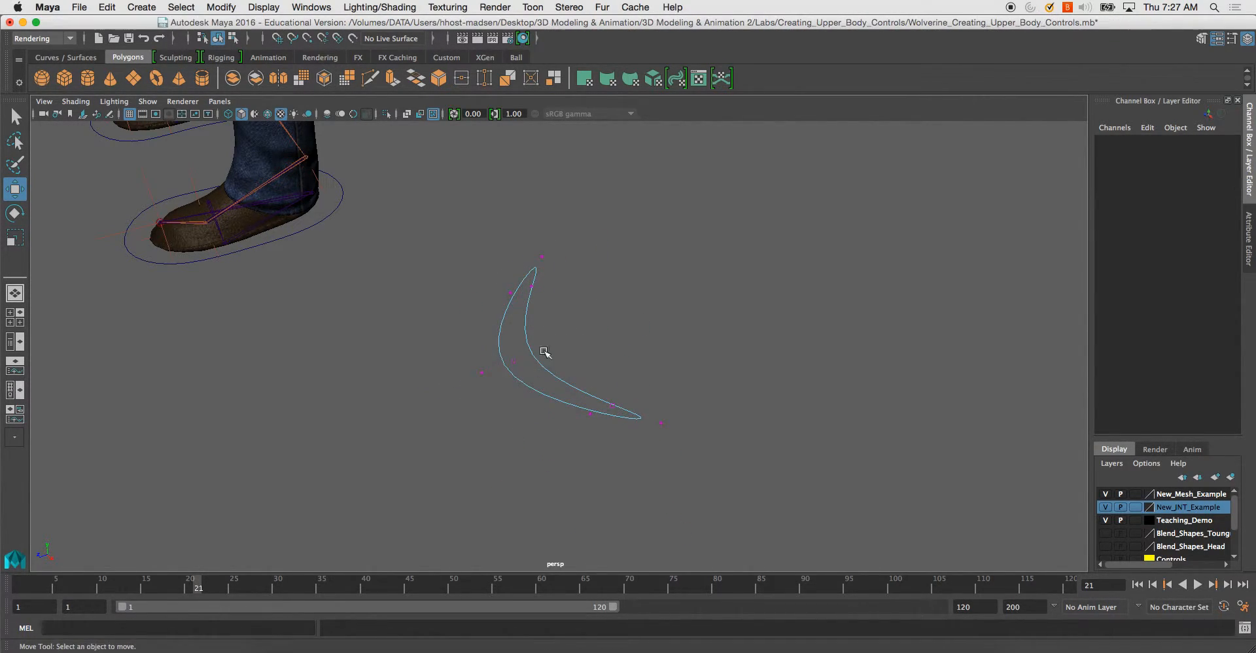
{"action": "left_click_drag", "start_coordinate": [574, 319], "coordinate": [703, 309], "text": "alt"}
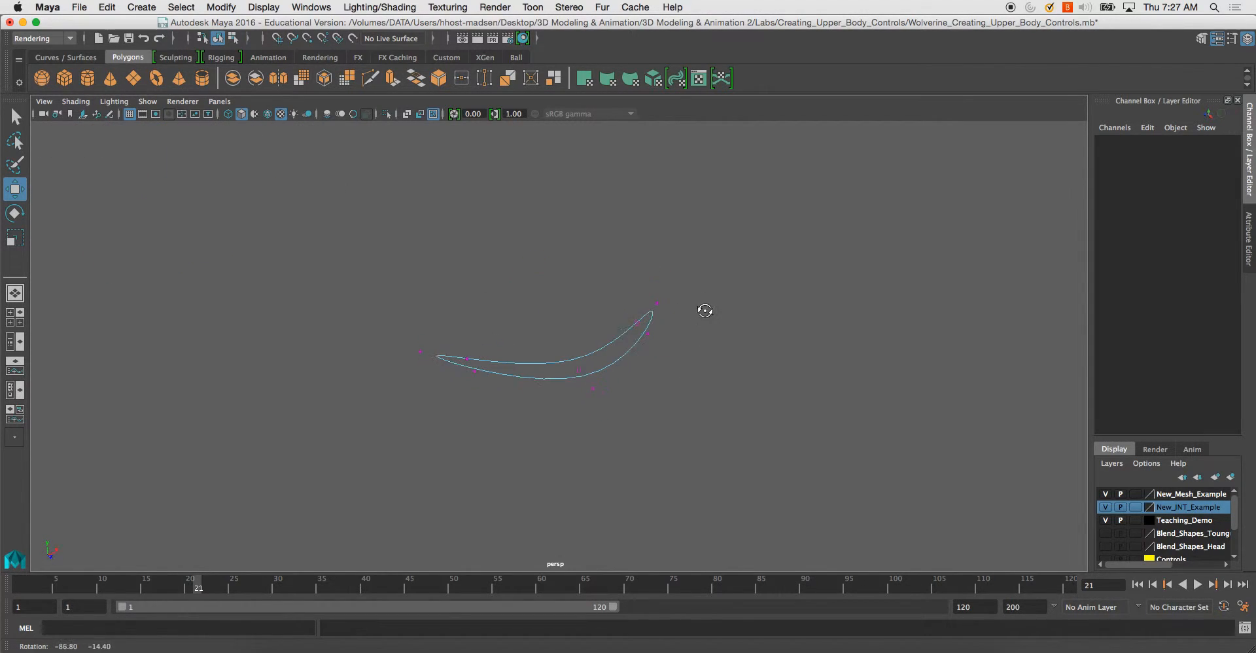
{"action": "left_click_drag", "start_coordinate": [567, 362], "coordinate": [593, 373]}
{"action": "left_click_drag", "start_coordinate": [618, 427], "coordinate": [472, 417]}
Step: Return the crescent curve to object selection and snap it to the jaw's end joint at the chin
{"action": "right_click_drag", "start_coordinate": [518, 284], "coordinate": [560, 248]}
{"action": "left_click", "coordinate": [554, 270]}
{"action": "left_click_drag", "start_coordinate": [537, 254], "coordinate": [648, 390]}
{"action": "left_click", "coordinate": [730, 287]}
{"action": "left_click", "coordinate": [638, 353]}
{"action": "right_click_drag", "start_coordinate": [648, 390], "coordinate": [493, 247], "text": "alt"}
{"action": "middle_click_drag", "start_coordinate": [493, 247], "coordinate": [502, 354], "text": "alt"}
{"action": "left_click_drag", "start_coordinate": [503, 354], "coordinate": [564, 243], "text": "alt"}
{"action": "key", "text": "v"}
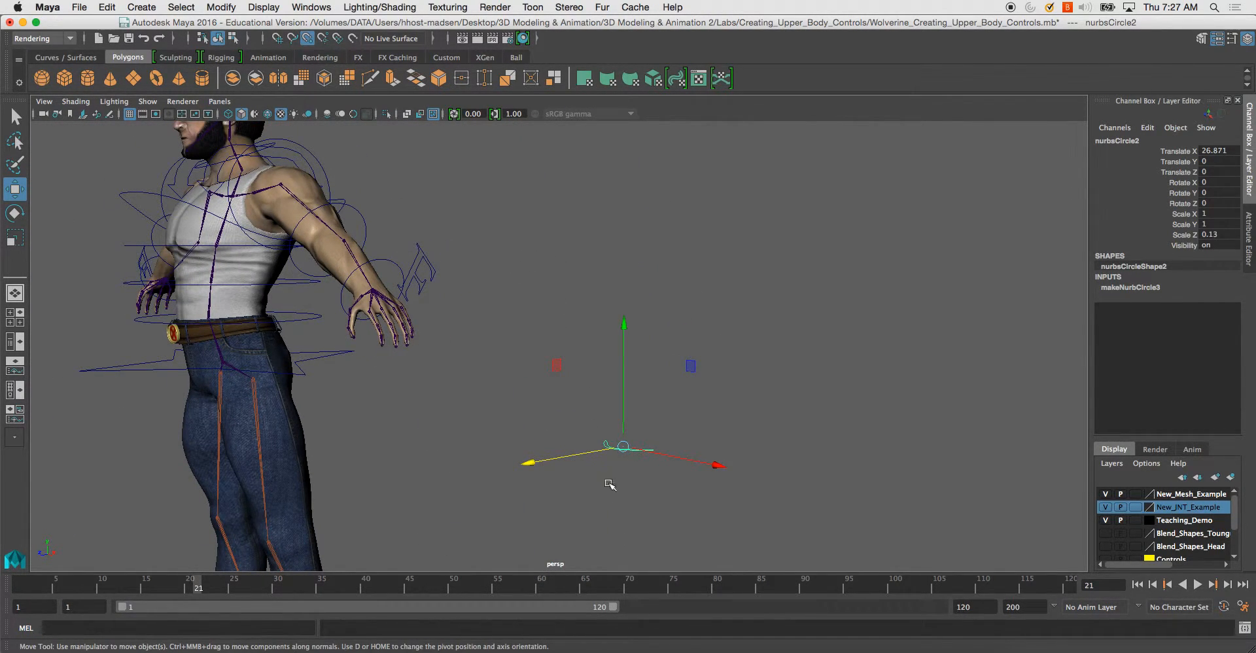
{"action": "left_click_drag", "start_coordinate": [623, 447], "coordinate": [190, 152]}
Step: Rotate the crescent curve about the X axis to about 55.676 degrees at the chin
{"action": "key", "text": "f"}
{"action": "left_click_drag", "start_coordinate": [571, 318], "coordinate": [709, 295], "text": "alt"}
{"action": "key", "text": "e"}
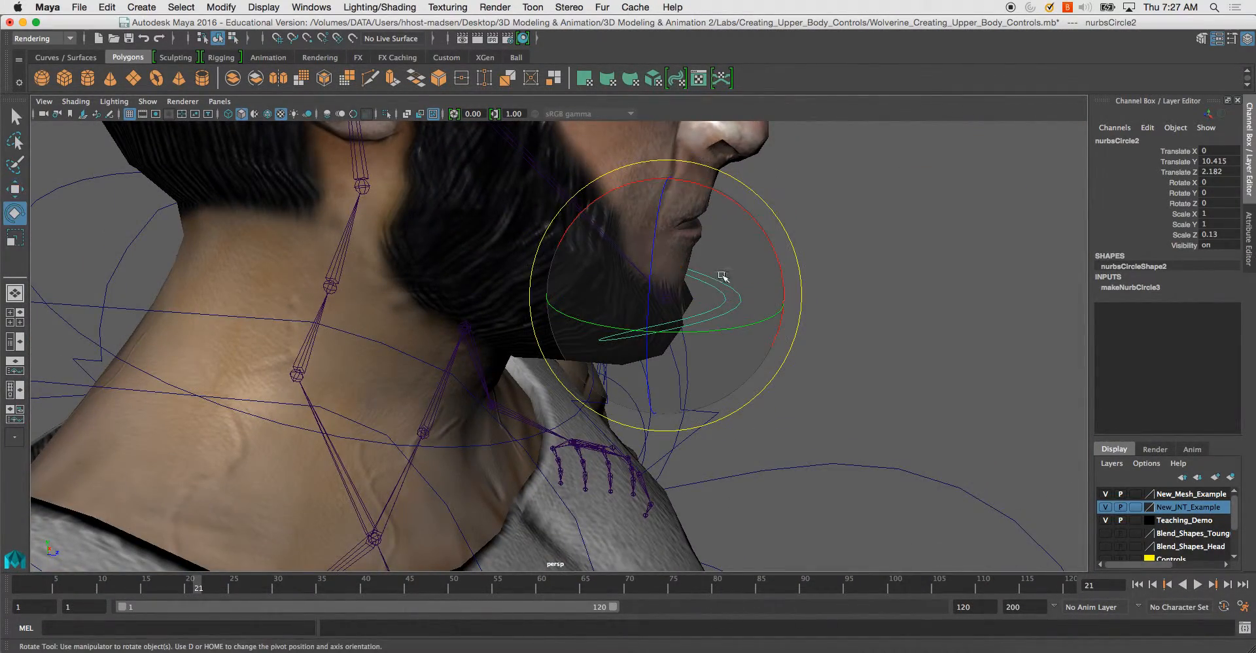
{"action": "left_click_drag", "start_coordinate": [759, 231], "coordinate": [596, 260]}
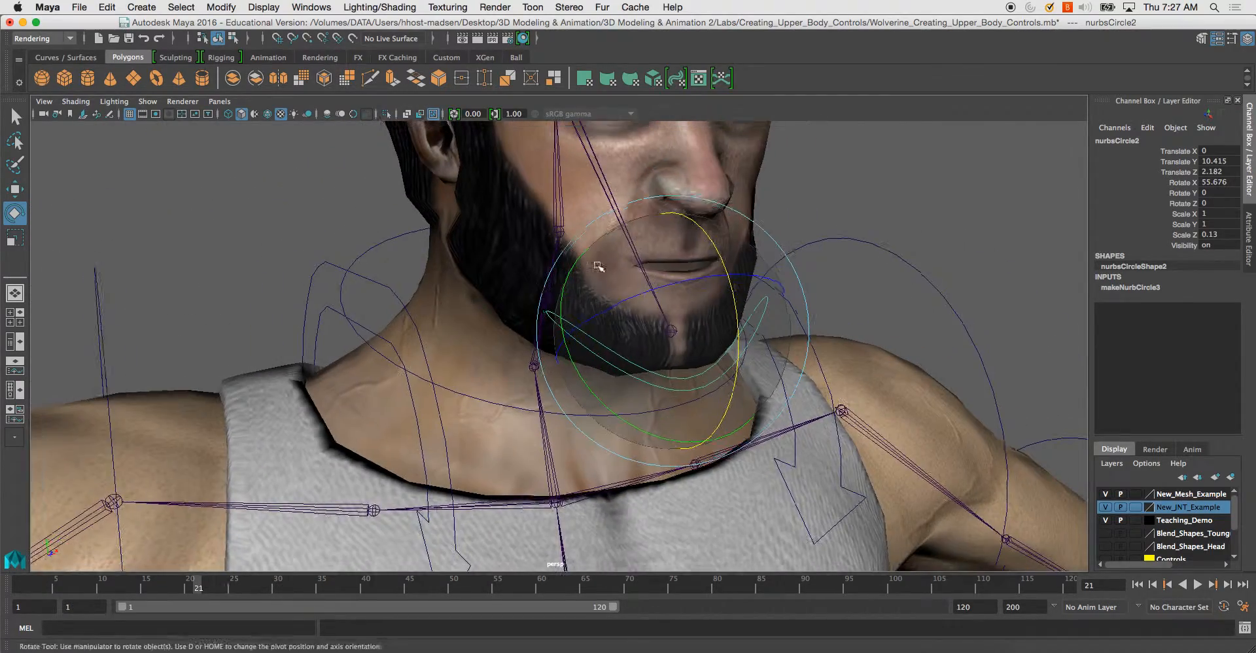
Step: Move the crescent curve down and forward from the chin to about Y 10.124 and Z 2.416
{"action": "key", "text": "w"}
{"action": "left_click_drag", "start_coordinate": [706, 301], "coordinate": [621, 326], "text": "alt"}
{"action": "left_click", "coordinate": [814, 267]}
{"action": "left_click", "coordinate": [504, 307]}
{"action": "left_click_drag", "start_coordinate": [665, 234], "coordinate": [794, 348]}
Step: In the side view, fine-tune the crescent curve's position to about Y 10.002 and Z 2.483
{"action": "key", "text": "space"}
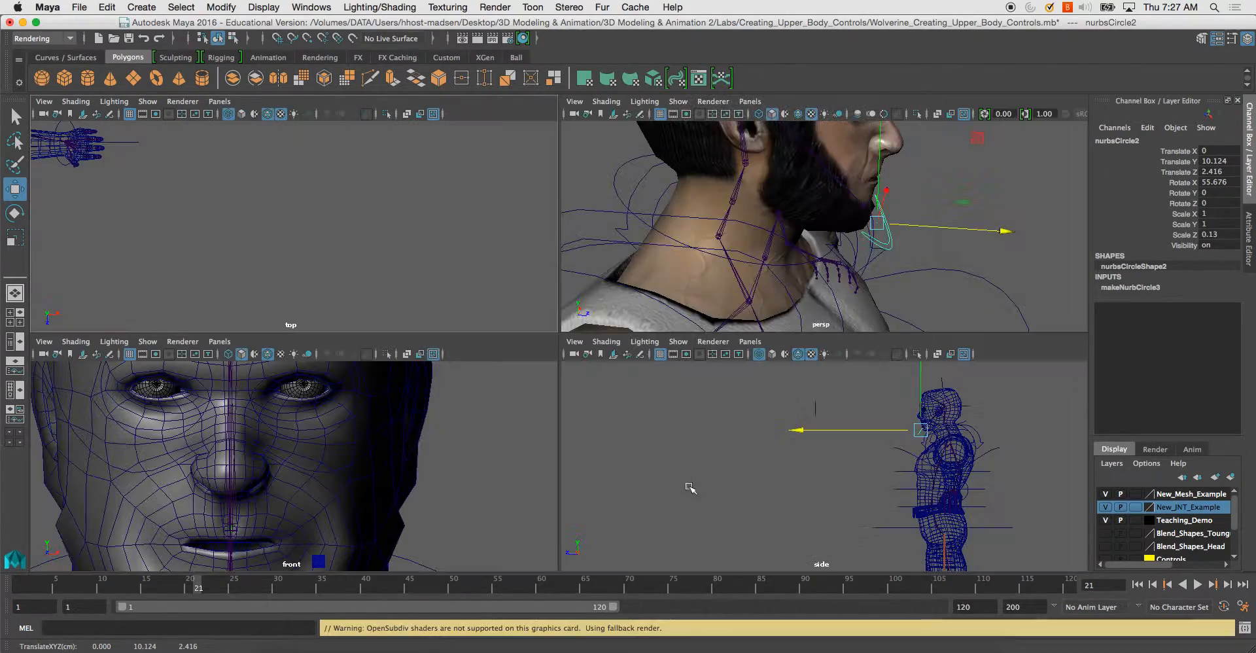
{"action": "key", "text": "space"}
{"action": "middle_click_drag", "start_coordinate": [711, 365], "coordinate": [710, 404], "text": "alt"}
{"action": "right_click_drag", "start_coordinate": [709, 404], "coordinate": [622, 328], "text": "alt"}
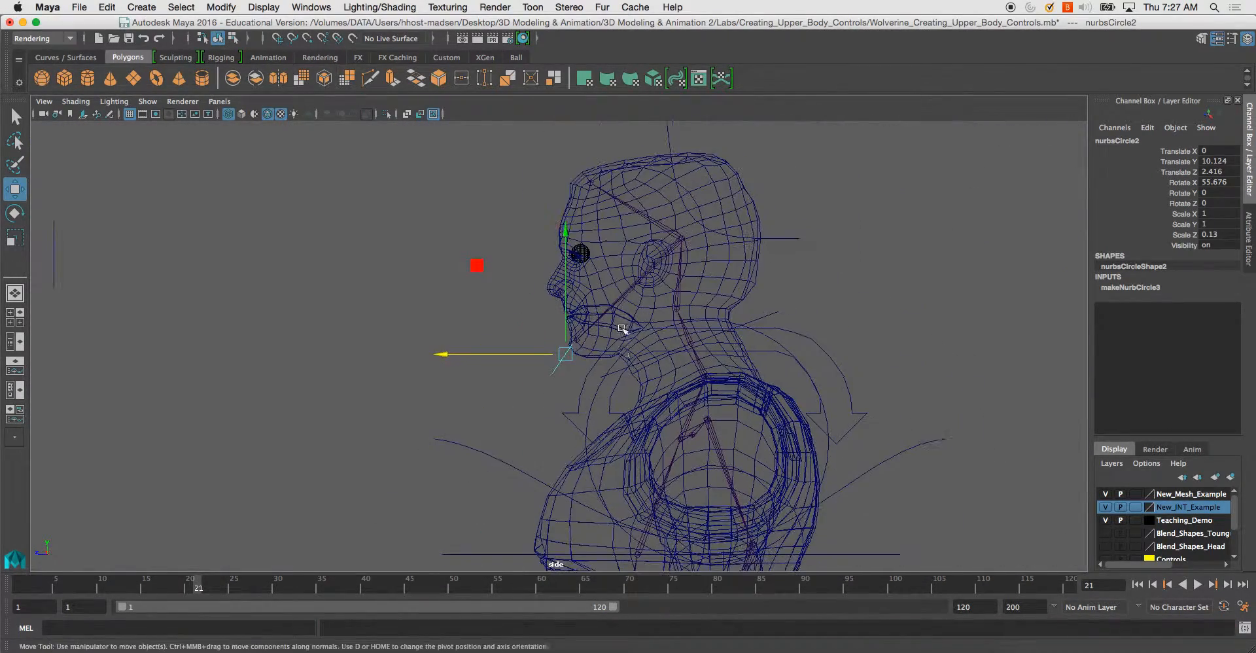
{"action": "left_click_drag", "start_coordinate": [565, 236], "coordinate": [565, 241]}
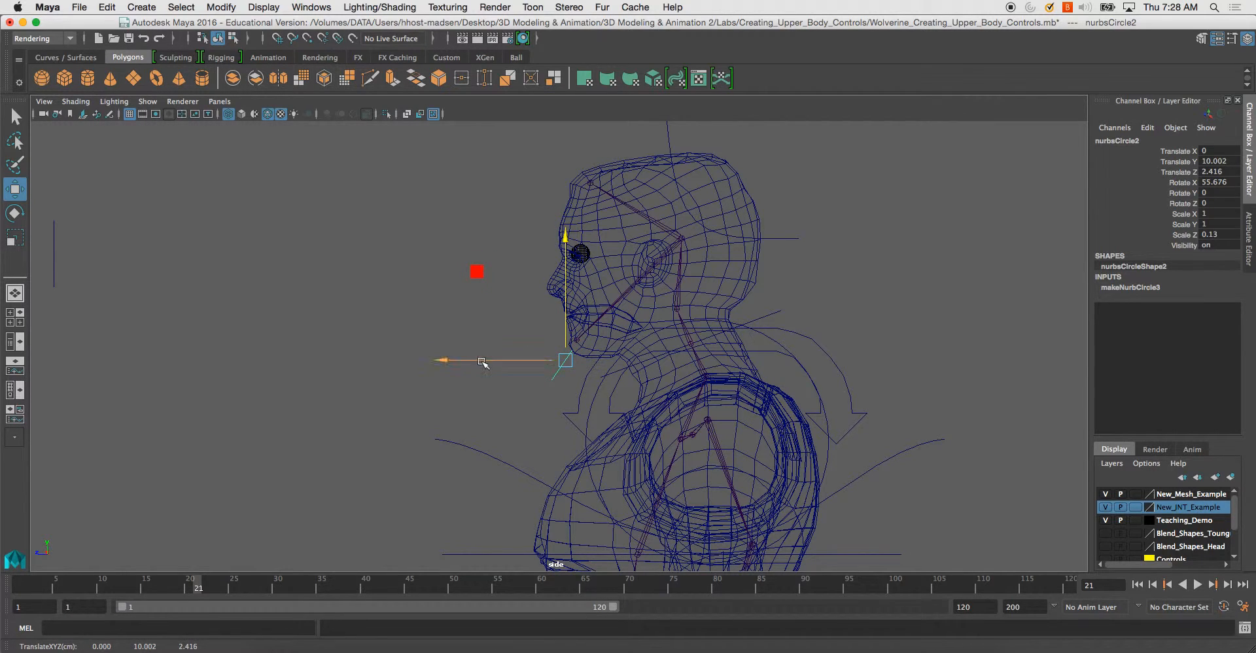
{"action": "left_click_drag", "start_coordinate": [481, 361], "coordinate": [480, 360]}
Step: Snap the crescent curve's pivot to the jaw joint at the chin, using wireframe display in the perspective view
{"action": "key", "text": "d"}
{"action": "key", "text": "v"}
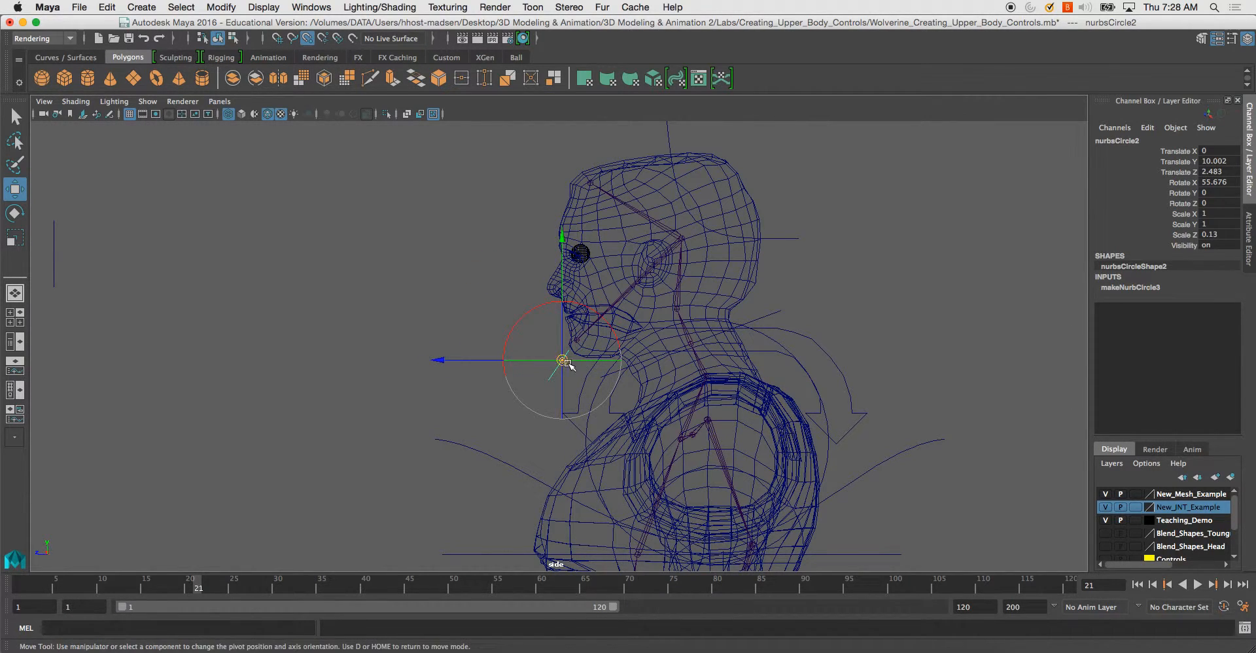
{"action": "key", "text": "space"}
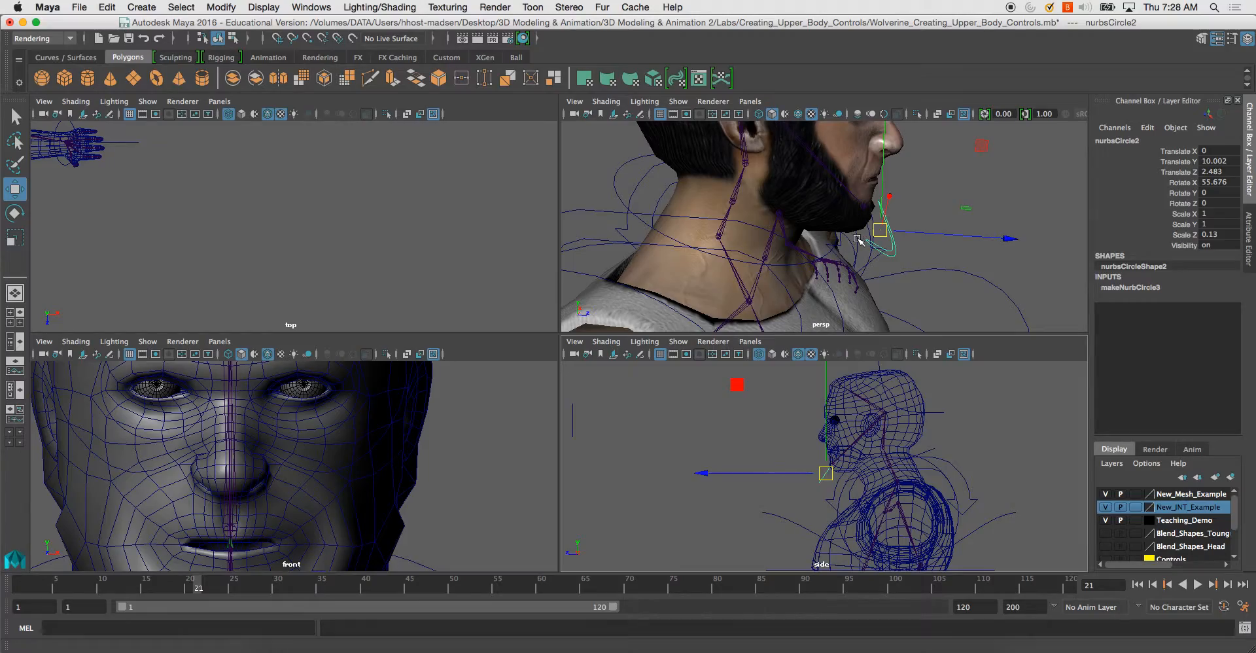
{"action": "key", "text": "4"}
{"action": "left_click_drag", "start_coordinate": [877, 164], "coordinate": [682, 238], "text": "alt"}
{"action": "key", "text": "space"}
{"action": "right_click_drag", "start_coordinate": [681, 238], "coordinate": [713, 314], "text": "alt"}
{"action": "left_click_drag", "start_coordinate": [713, 314], "coordinate": [648, 343], "text": "alt"}
{"action": "key", "text": "d"}
{"action": "left_click_drag", "start_coordinate": [561, 422], "coordinate": [507, 334]}
{"action": "left_click_drag", "start_coordinate": [687, 331], "coordinate": [598, 348], "text": "alt"}
{"action": "key", "text": "v"}
{"action": "left_click_drag", "start_coordinate": [492, 333], "coordinate": [516, 323]}
{"action": "key", "text": "d"}
Step: Restore the shaded and textured display in the perspective view
{"action": "mouse_move", "coordinate": [617, 327]}
{"action": "left_mouse_down", "text": "alt"}
{"action": "mouse_move", "coordinate": [542, 303]}
{"action": "mouse_move", "coordinate": [598, 309]}
{"action": "mouse_move", "coordinate": [606, 338]}
{"action": "mouse_move", "coordinate": [670, 350]}
{"action": "mouse_move", "coordinate": [576, 288]}
{"action": "mouse_move", "coordinate": [595, 340]}
{"action": "left_mouse_up", "text": "alt"}
{"action": "key", "text": "5"}
{"action": "key", "text": "6"}
Step: Select the crescent curve below the chin and freeze its transformations
{"action": "right_click_drag", "start_coordinate": [596, 341], "coordinate": [482, 300], "text": "alt"}
{"action": "left_click", "coordinate": [475, 310]}
{"action": "left_click_drag", "start_coordinate": [476, 311], "coordinate": [507, 333], "text": "alt"}
{"action": "left_click", "coordinate": [552, 350]}
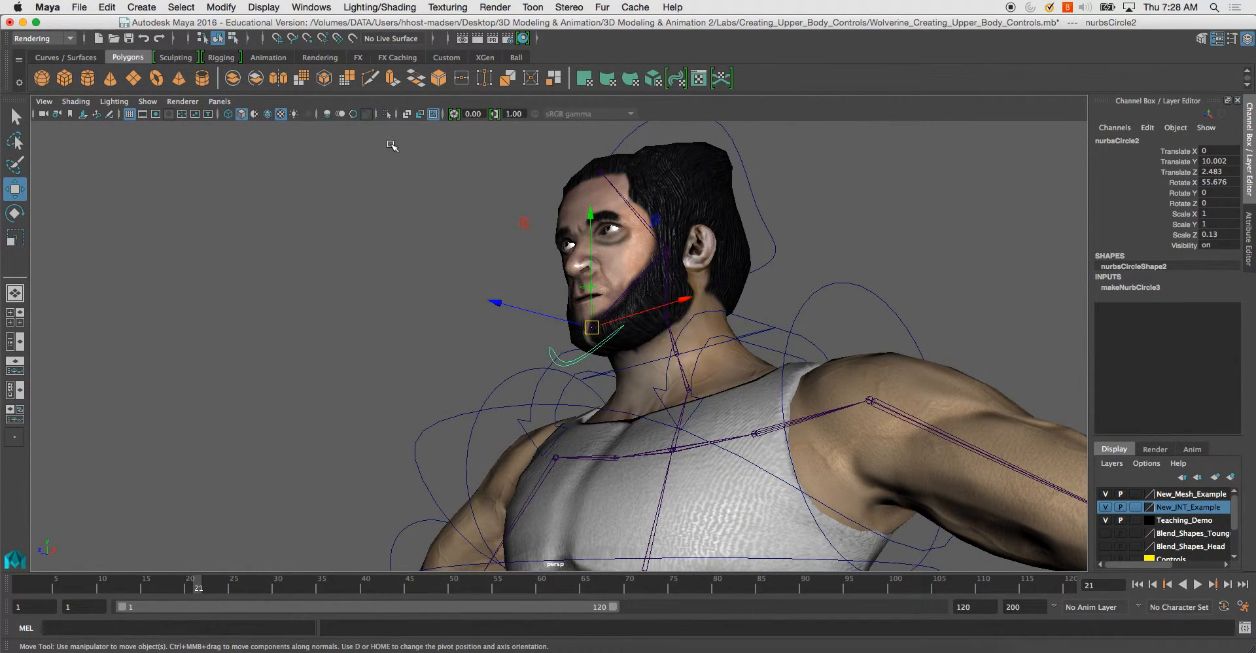
{"action": "left_click", "coordinate": [232, 8]}
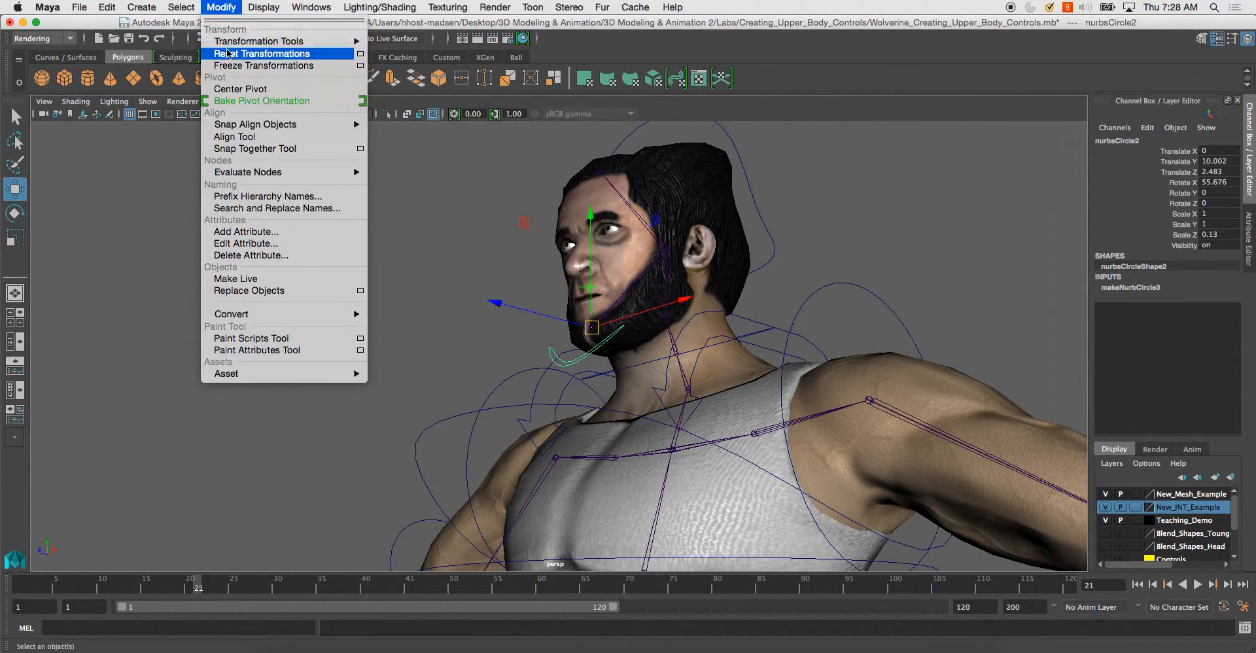
{"action": "left_click", "coordinate": [236, 65]}
{"action": "left_click", "coordinate": [420, 236]}
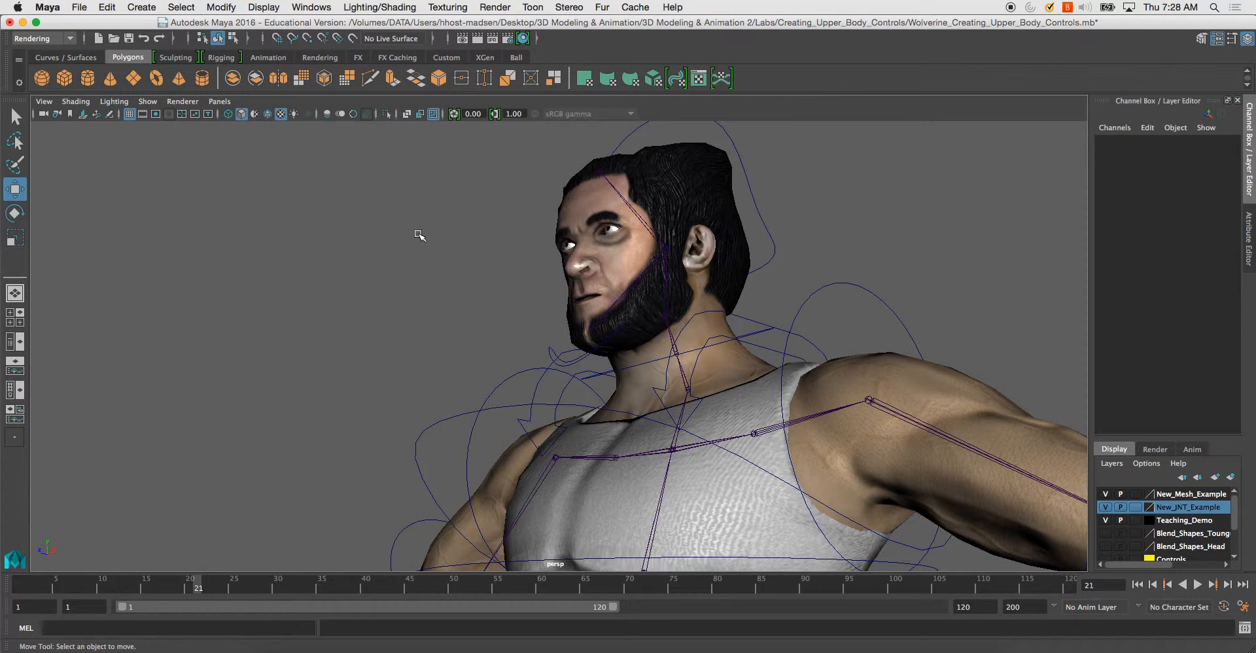
Step: Rename the crescent curve as Jaw_CTRL
{"action": "left_click_drag", "start_coordinate": [520, 273], "coordinate": [561, 331], "text": "alt"}
{"action": "left_click", "coordinate": [562, 332]}
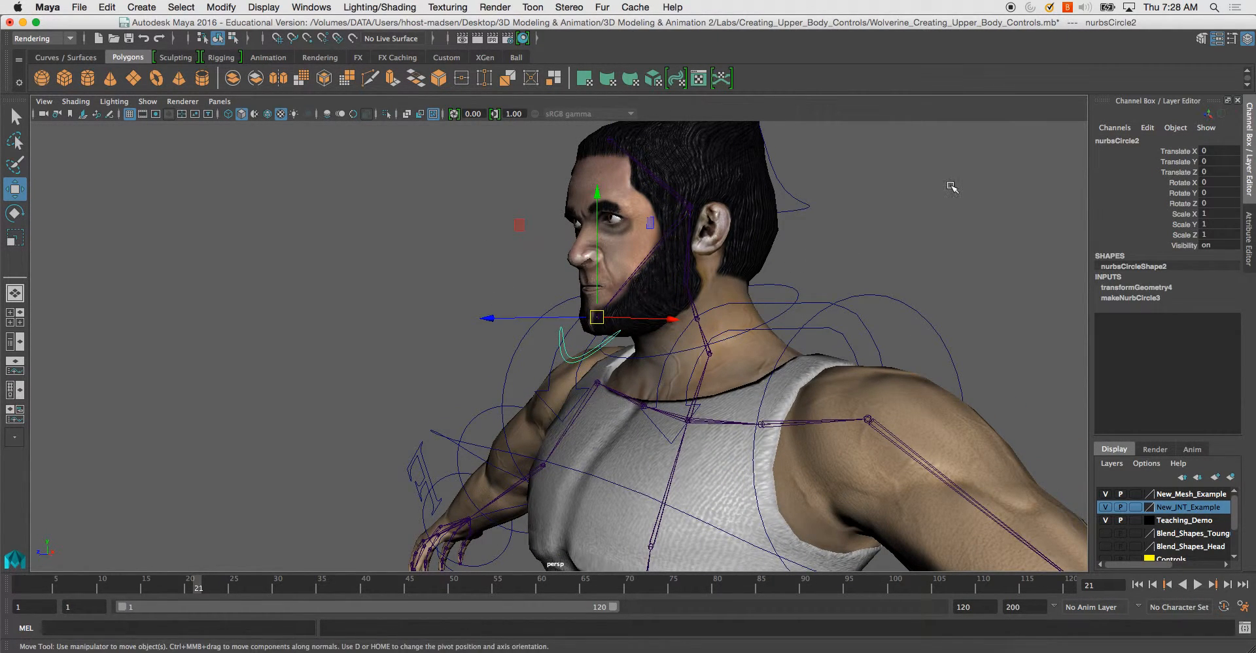
{"action": "scroll", "coordinate": [953, 188], "scroll_direction": "up", "scroll_amount": 3}
{"action": "double_click", "coordinate": [1127, 140]}
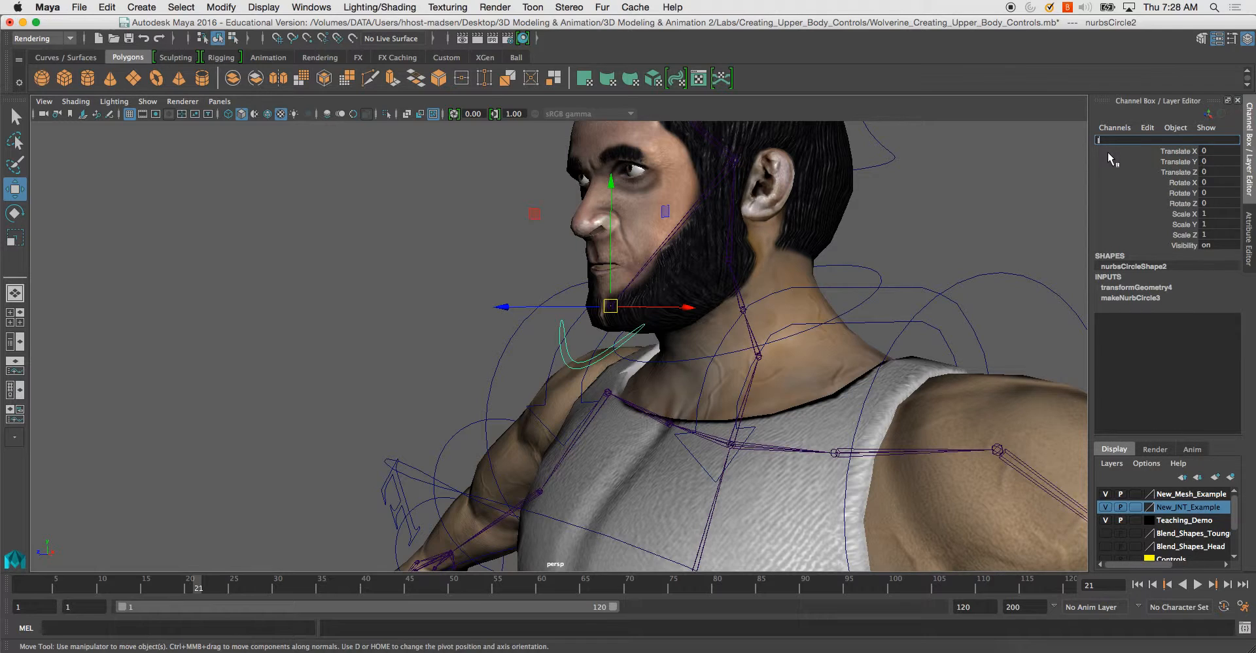
{"action": "type", "text": "Jaw_CTRL"}
{"action": "key", "text": "Return"}
Step: Examine the upper-body controls around the character, including the left elbow and jaw controls
{"action": "left_click_drag", "start_coordinate": [729, 239], "coordinate": [812, 332], "text": "alt"}
{"action": "left_click", "coordinate": [828, 335]}
{"action": "left_click", "coordinate": [826, 336]}
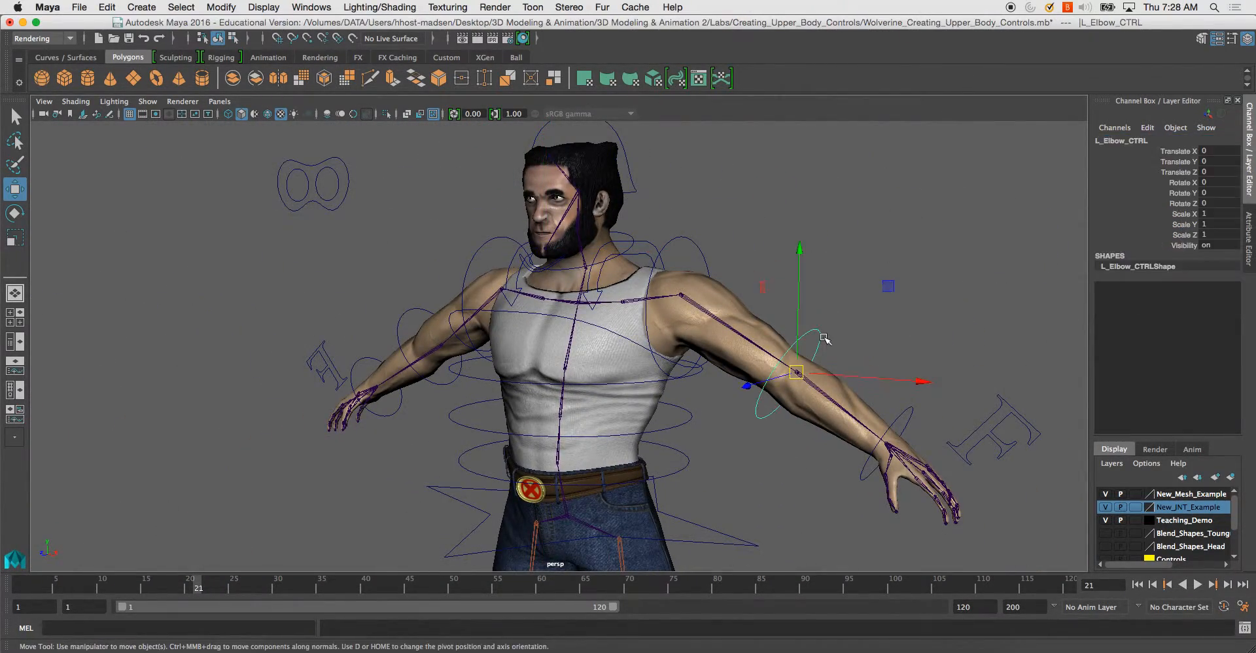
{"action": "left_click", "coordinate": [871, 228]}
{"action": "left_click_drag", "start_coordinate": [693, 295], "coordinate": [809, 278], "text": "alt"}
{"action": "middle_click_drag", "start_coordinate": [808, 278], "coordinate": [910, 330], "text": "alt"}
{"action": "right_click_drag", "start_coordinate": [909, 330], "coordinate": [965, 435], "text": "alt"}
{"action": "left_click_drag", "start_coordinate": [727, 333], "coordinate": [762, 311], "text": "alt"}
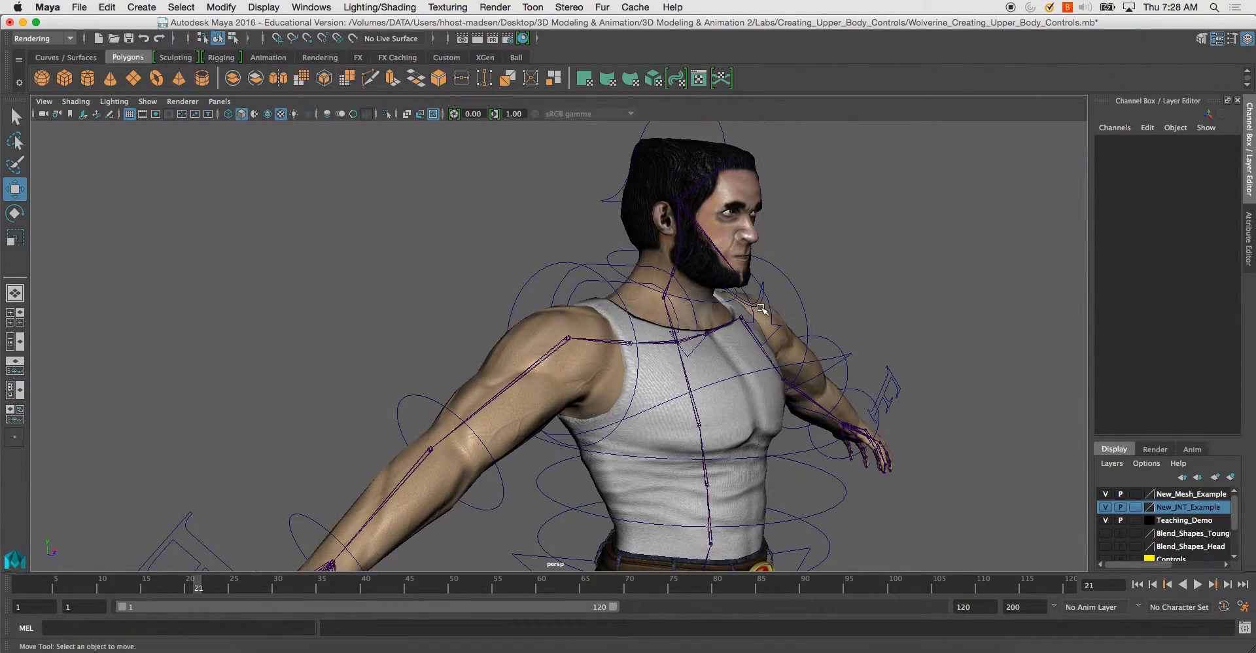
{"action": "left_click", "coordinate": [761, 308]}
{"action": "left_click_drag", "start_coordinate": [864, 308], "coordinate": [579, 302], "text": "alt"}
{"action": "right_click_drag", "start_coordinate": [579, 302], "coordinate": [499, 194], "text": "alt"}
{"action": "middle_click_drag", "start_coordinate": [687, 543], "coordinate": [612, 445], "text": "alt"}
{"action": "left_click_drag", "start_coordinate": [405, 245], "coordinate": [674, 243], "text": "alt"}
{"action": "middle_click_drag", "start_coordinate": [759, 363], "coordinate": [719, 286], "text": "alt"}
{"action": "right_click_drag", "start_coordinate": [719, 286], "coordinate": [678, 252], "text": "alt"}
{"action": "middle_click_drag", "start_coordinate": [703, 304], "coordinate": [814, 241], "text": "alt"}
{"action": "left_click_drag", "start_coordinate": [828, 281], "coordinate": [700, 315], "text": "alt"}
{"action": "middle_click_drag", "start_coordinate": [710, 305], "coordinate": [732, 396], "text": "alt"}
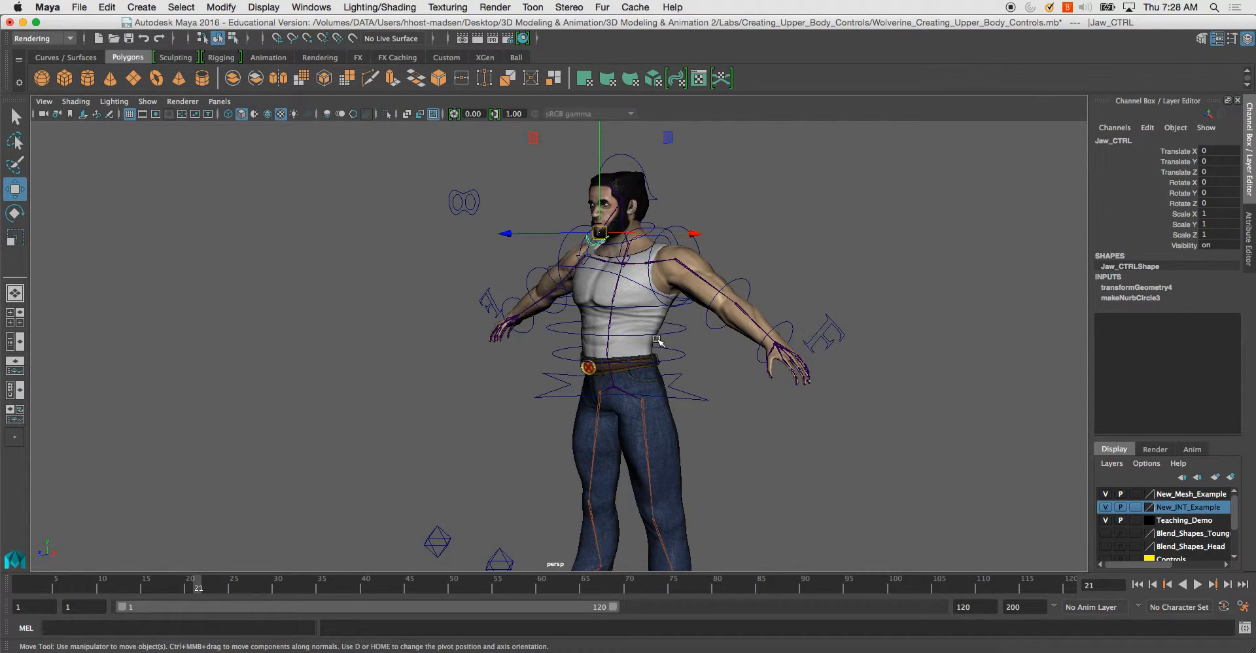
Step: Parent L_Finger_CTRL to L_Wrist_CTRL at the character's left hand
{"action": "middle_click_drag", "start_coordinate": [626, 344], "coordinate": [612, 288], "text": "alt"}
{"action": "right_click_drag", "start_coordinate": [644, 340], "coordinate": [822, 543], "text": "alt"}
{"action": "middle_click_drag", "start_coordinate": [805, 386], "coordinate": [615, 505], "text": "alt"}
{"action": "right_click_drag", "start_coordinate": [759, 478], "coordinate": [699, 390], "text": "alt"}
{"action": "left_click_drag", "start_coordinate": [698, 390], "coordinate": [808, 345], "text": "alt"}
{"action": "left_click", "coordinate": [830, 329]}
{"action": "right_click_drag", "start_coordinate": [829, 330], "coordinate": [924, 332], "text": "alt"}
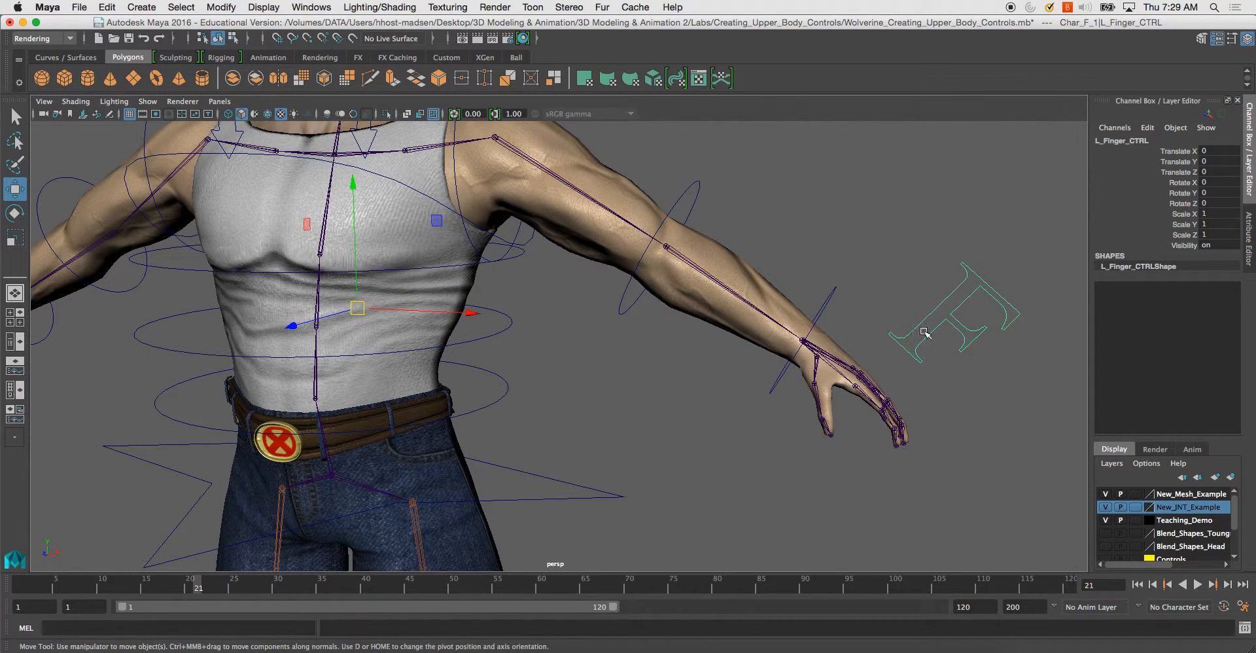
{"action": "left_click", "coordinate": [832, 288]}
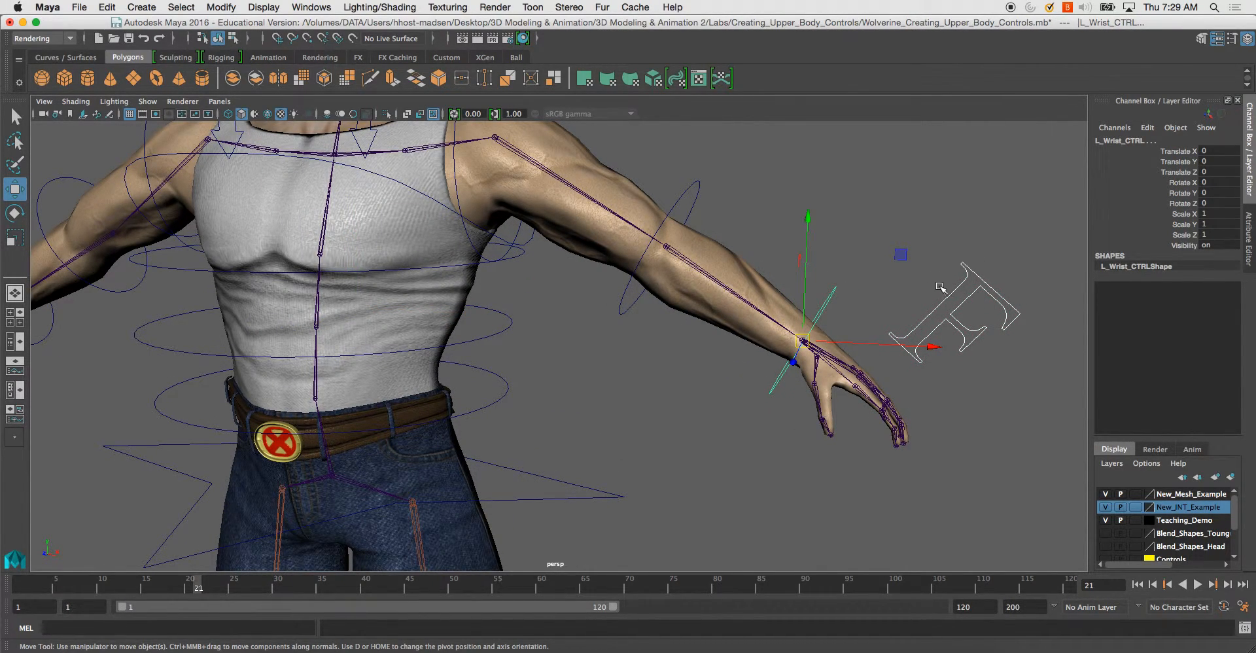
{"action": "key", "text": "p"}
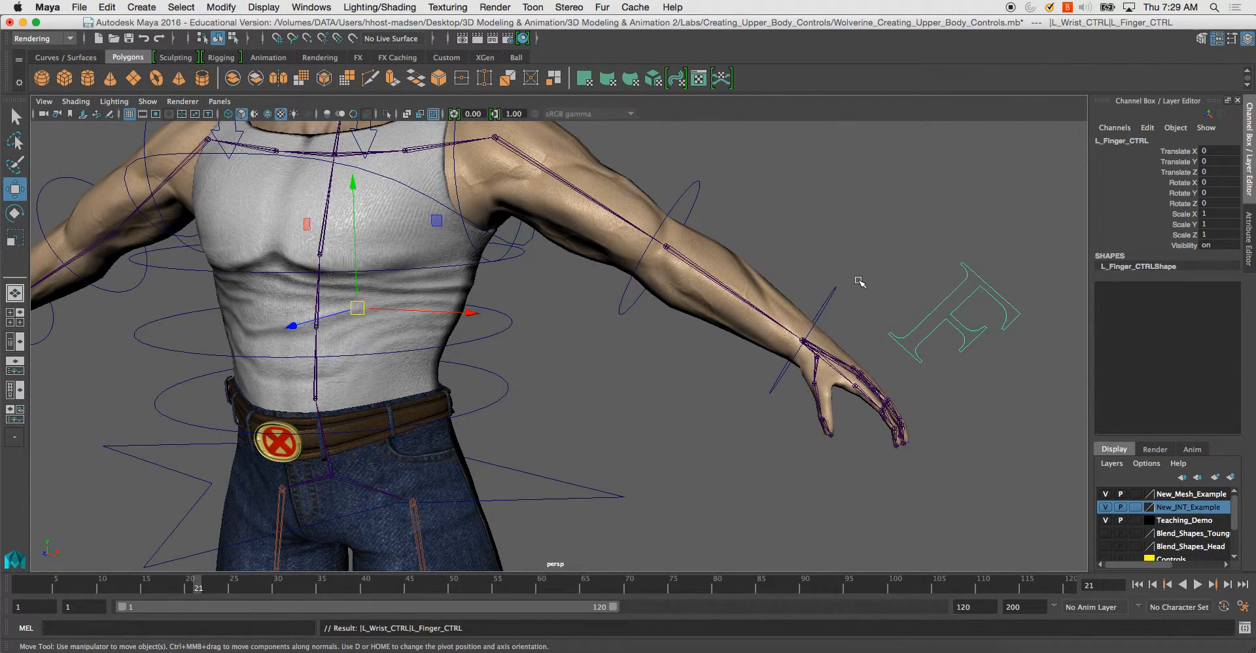
Step: Check the left finger control's parenting by going up one level in the hierarchy and reselecting the finger control
{"action": "left_click", "coordinate": [984, 288]}
{"action": "key", "text": "Up"}
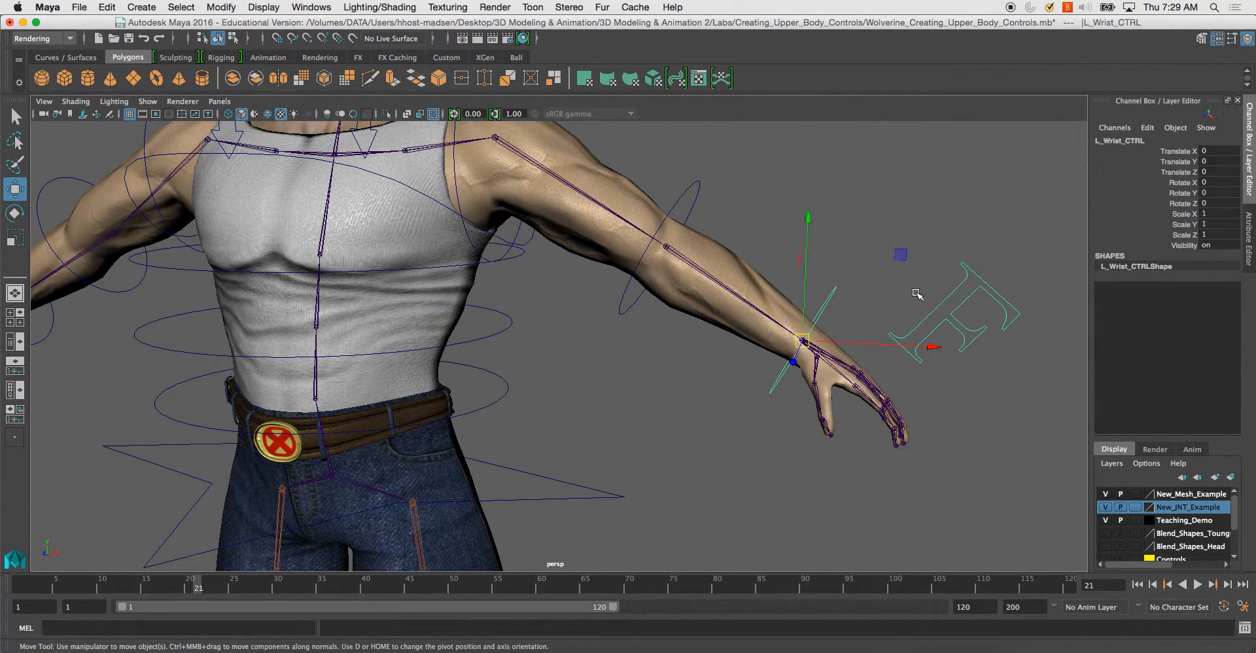
{"action": "left_click", "coordinate": [997, 274]}
{"action": "left_click", "coordinate": [982, 283]}
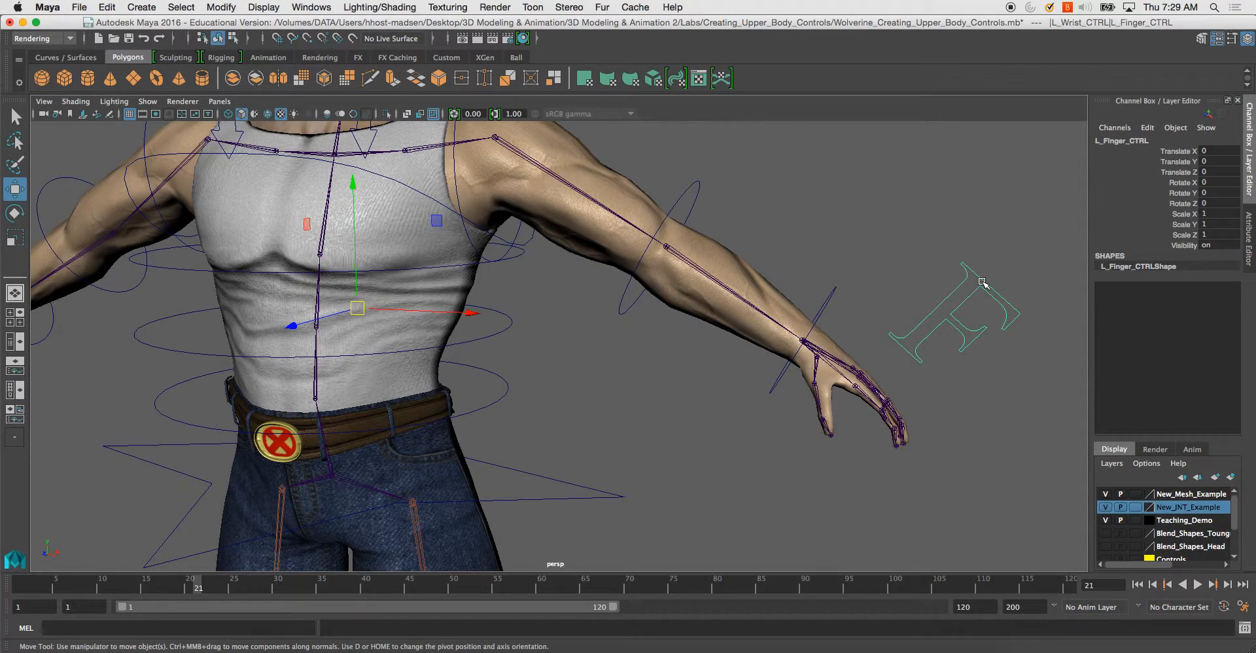
Step: Select L_Wrist_CTRL at the left hand and examine whether the finger control belongs to it
{"action": "middle_click_drag", "start_coordinate": [981, 279], "coordinate": [821, 303], "text": "alt"}
{"action": "right_click_drag", "start_coordinate": [822, 303], "coordinate": [791, 266], "text": "alt"}
{"action": "middle_click_drag", "start_coordinate": [791, 267], "coordinate": [917, 339], "text": "alt"}
{"action": "left_click_drag", "start_coordinate": [916, 340], "coordinate": [922, 334], "text": "alt"}
{"action": "middle_click_drag", "start_coordinate": [922, 334], "coordinate": [802, 277], "text": "alt"}
{"action": "left_click", "coordinate": [569, 300]}
{"action": "left_click_drag", "start_coordinate": [621, 375], "coordinate": [665, 387], "text": "alt"}
{"action": "middle_click_drag", "start_coordinate": [665, 387], "coordinate": [744, 350], "text": "alt"}
{"action": "left_click_drag", "start_coordinate": [744, 351], "coordinate": [761, 359], "text": "alt"}
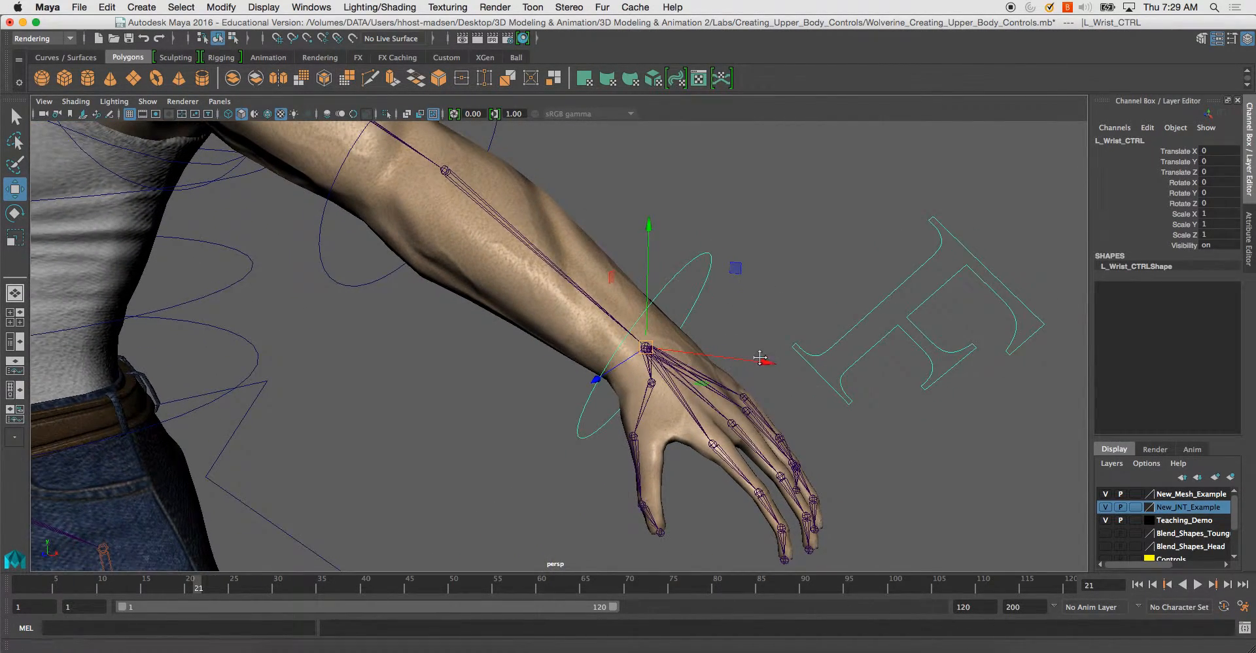
{"action": "middle_click_drag", "start_coordinate": [761, 359], "coordinate": [792, 392], "text": "alt"}
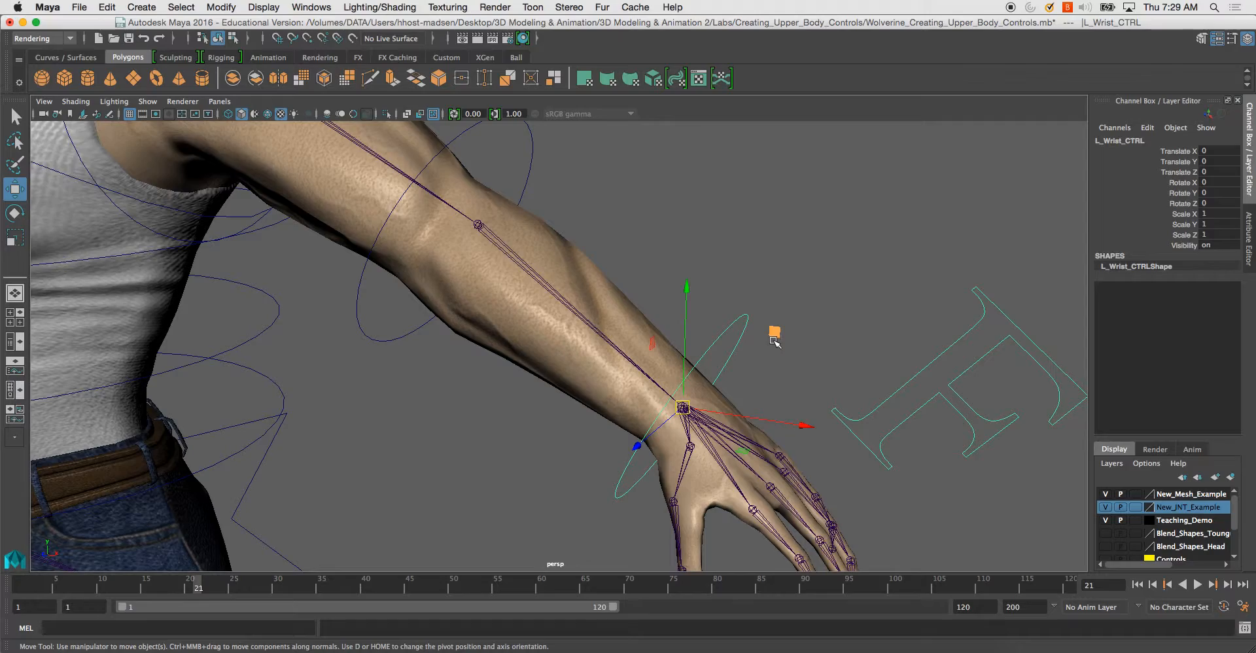
{"action": "middle_click_drag", "start_coordinate": [771, 350], "coordinate": [936, 387], "text": "alt"}
{"action": "right_click_drag", "start_coordinate": [936, 387], "coordinate": [752, 370], "text": "alt"}
{"action": "left_click_drag", "start_coordinate": [739, 366], "coordinate": [640, 357], "text": "alt"}
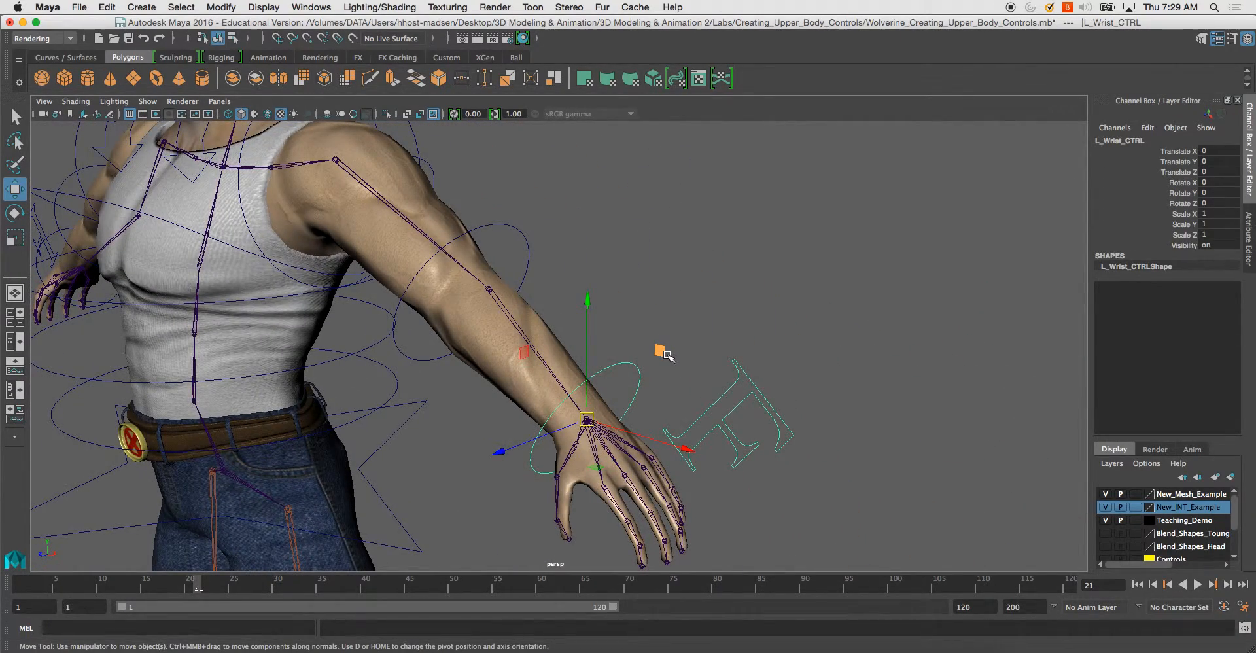
Step: Parent L_Wrist_CTRL to L_Elbow_CTRL on the left arm
{"action": "middle_click_drag", "start_coordinate": [719, 362], "coordinate": [738, 396], "text": "alt"}
{"action": "middle_click_drag", "start_coordinate": [502, 347], "coordinate": [744, 286], "text": "alt"}
{"action": "right_click_drag", "start_coordinate": [744, 286], "coordinate": [707, 302], "text": "alt"}
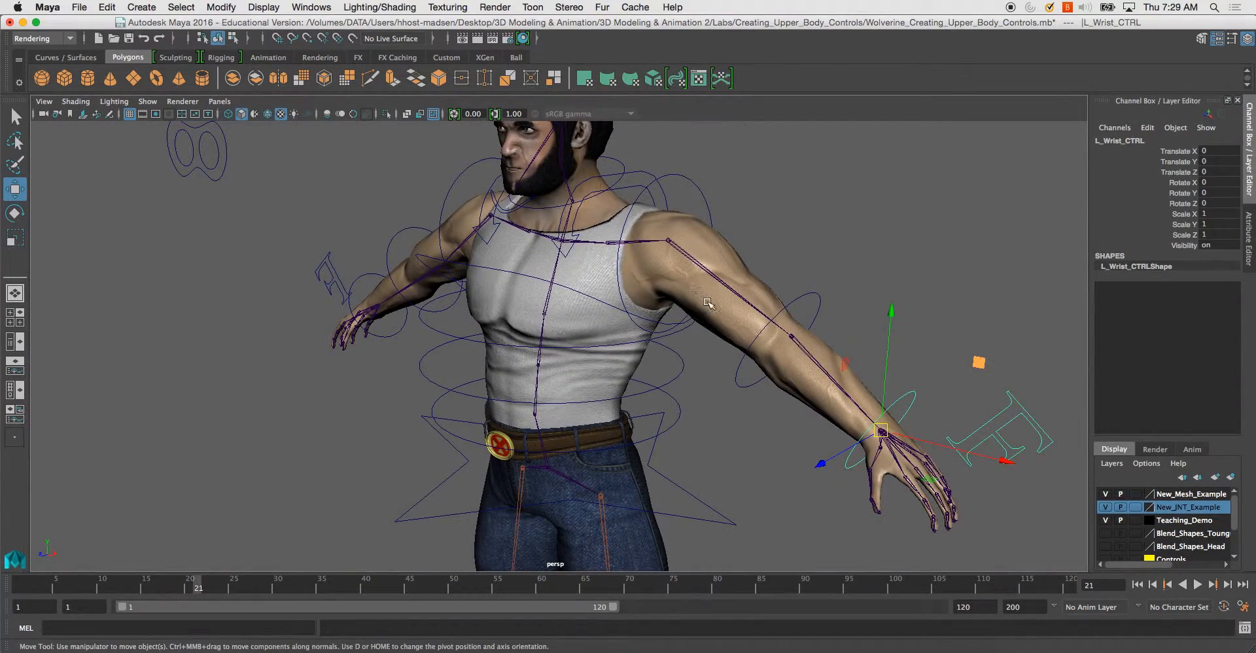
{"action": "middle_click_drag", "start_coordinate": [722, 363], "coordinate": [681, 233], "text": "alt"}
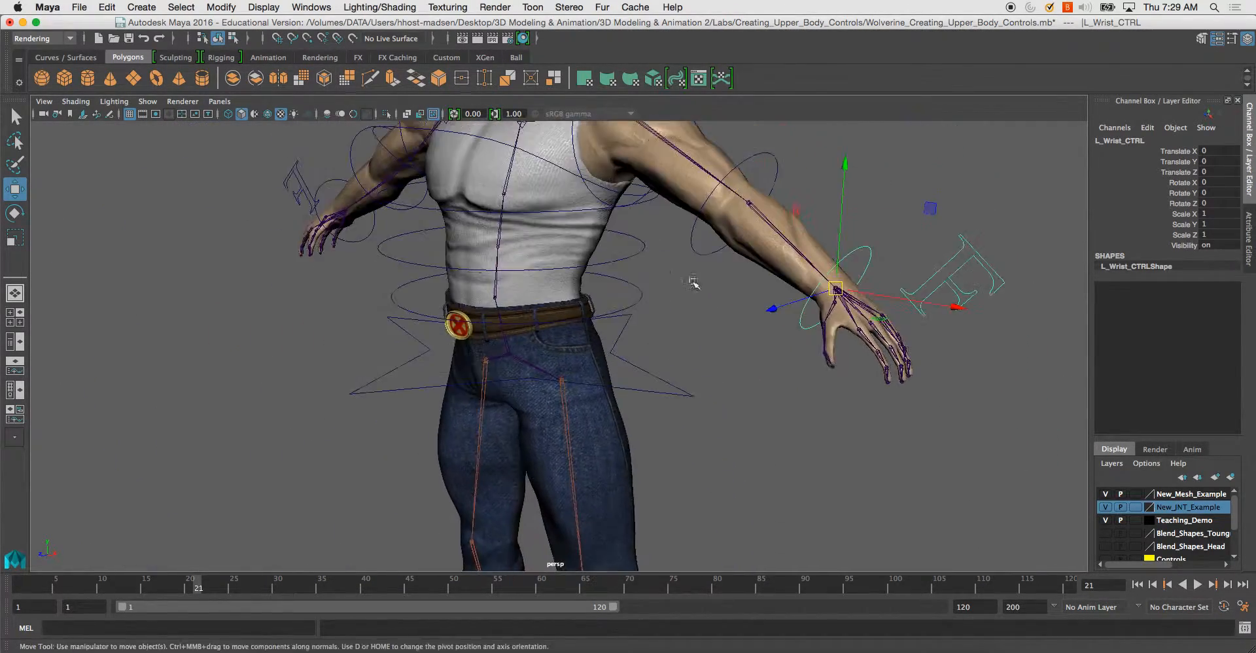
{"action": "right_click_drag", "start_coordinate": [681, 233], "coordinate": [640, 529], "text": "alt"}
{"action": "middle_click_drag", "start_coordinate": [723, 353], "coordinate": [670, 466], "text": "alt"}
{"action": "right_click_drag", "start_coordinate": [670, 466], "coordinate": [778, 460], "text": "alt"}
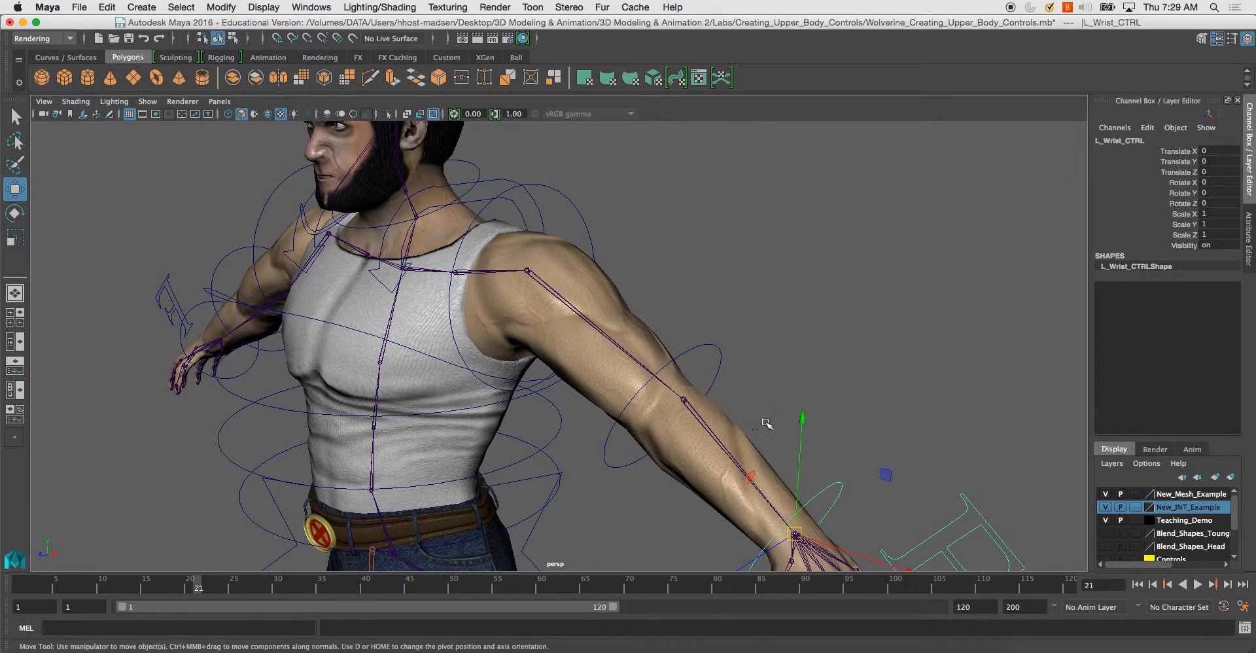
{"action": "left_click", "coordinate": [720, 357]}
{"action": "left_click_drag", "start_coordinate": [786, 370], "coordinate": [831, 391], "text": "alt"}
Step: Parent L_Elbow_CTRL to L_Shoulder_CTRL so the left arm's controls form one chain
{"action": "left_click", "coordinate": [764, 299]}
{"action": "left_click", "coordinate": [777, 322]}
{"action": "left_click_drag", "start_coordinate": [855, 351], "coordinate": [871, 351], "text": "alt"}
{"action": "middle_click_drag", "start_coordinate": [871, 350], "coordinate": [833, 376], "text": "alt"}
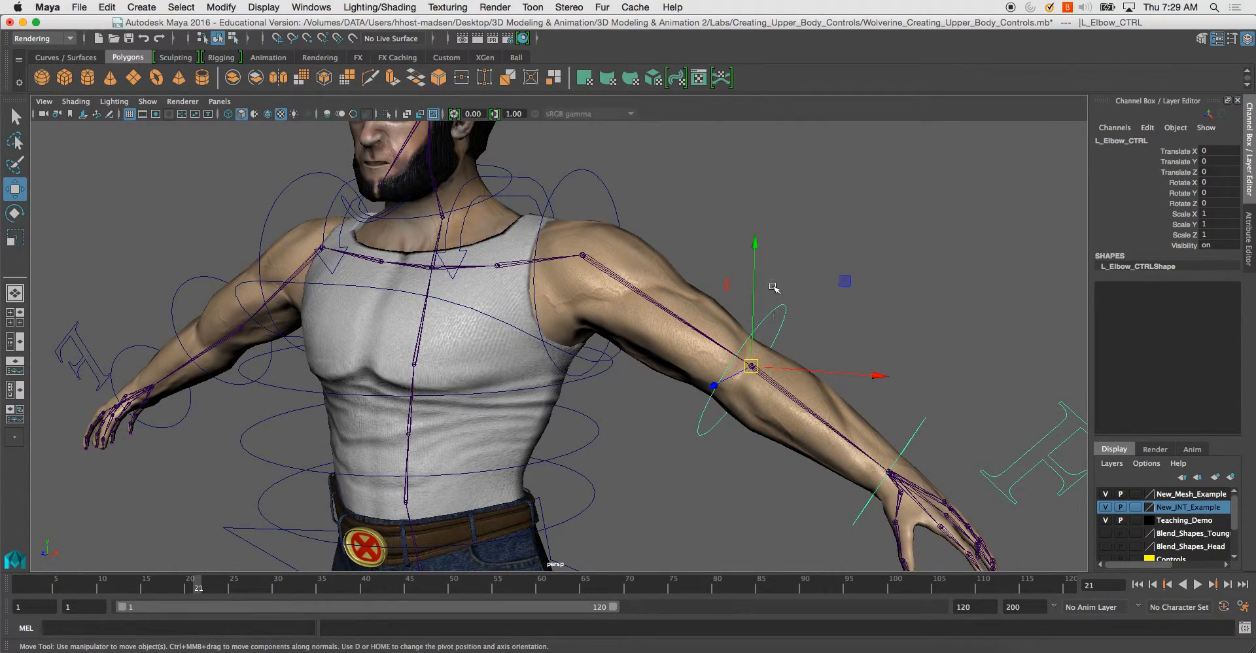
{"action": "left_click", "coordinate": [594, 185]}
{"action": "left_click_drag", "start_coordinate": [620, 195], "coordinate": [658, 202], "text": "alt"}
{"action": "middle_click_drag", "start_coordinate": [658, 201], "coordinate": [712, 241], "text": "alt"}
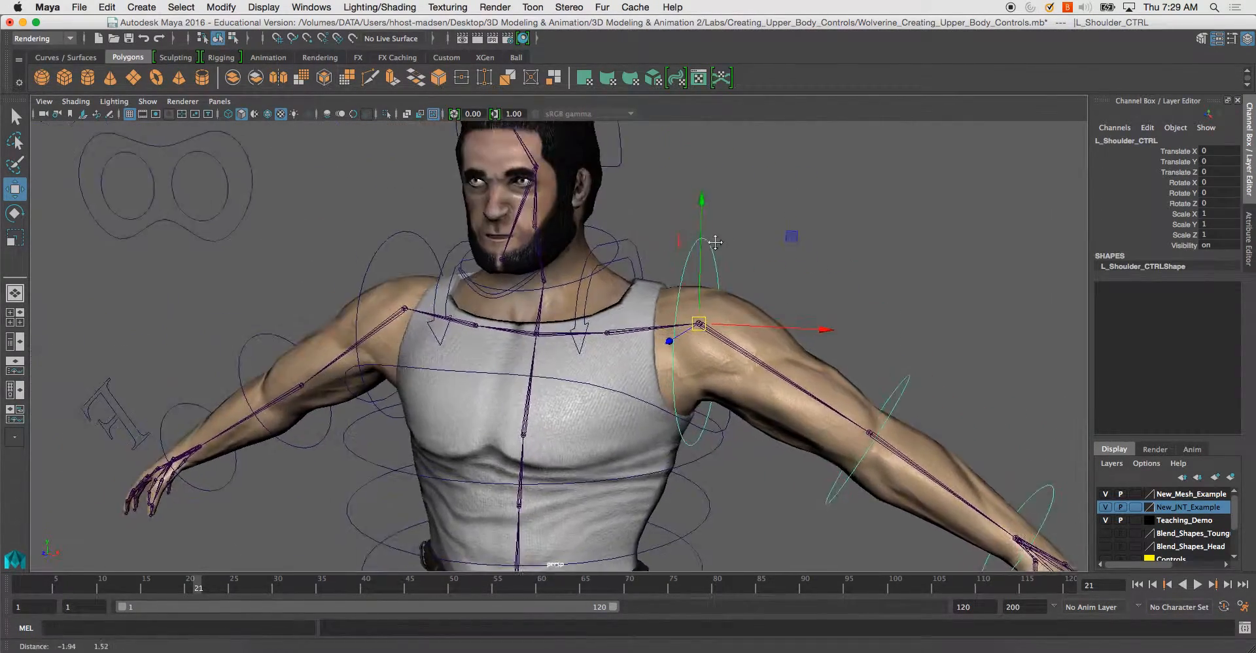
Step: Parent L_Shoulder_CTRL to Chest_CTRL, the large curve across the upper torso
{"action": "right_click_drag", "start_coordinate": [712, 240], "coordinate": [740, 264], "text": "alt"}
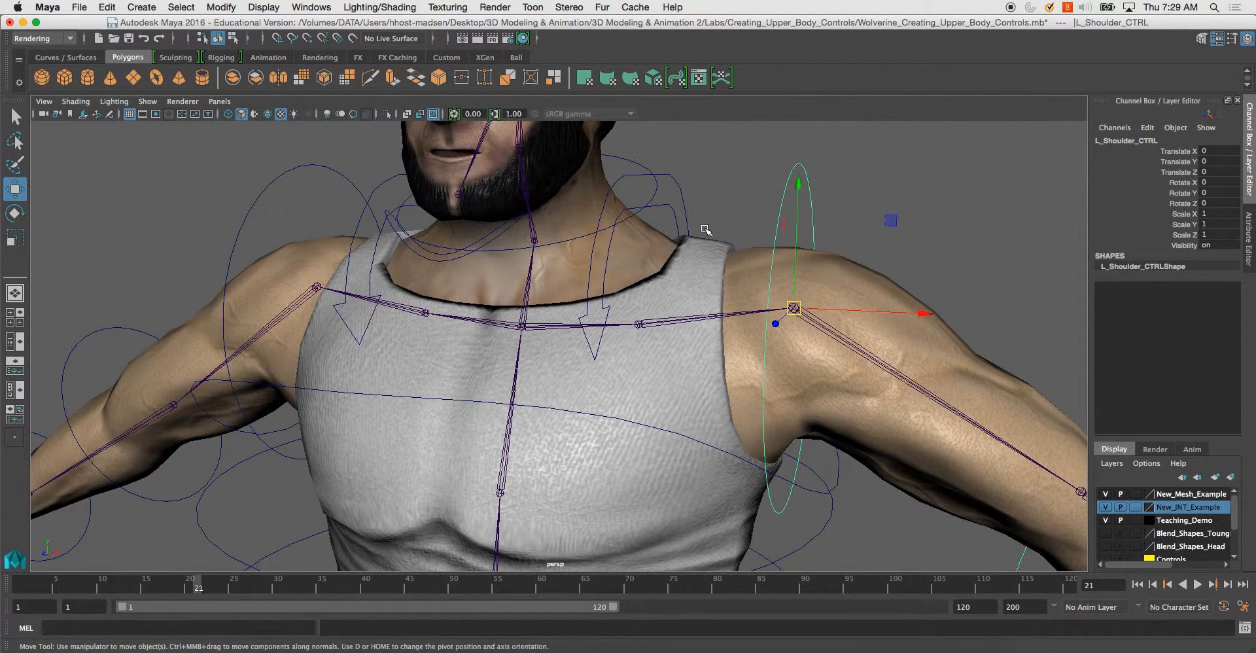
{"action": "middle_click_drag", "start_coordinate": [723, 236], "coordinate": [712, 183], "text": "alt"}
{"action": "right_click_drag", "start_coordinate": [748, 250], "coordinate": [761, 326], "text": "alt"}
{"action": "left_click", "coordinate": [764, 377]}
{"action": "left_click", "coordinate": [642, 174]}
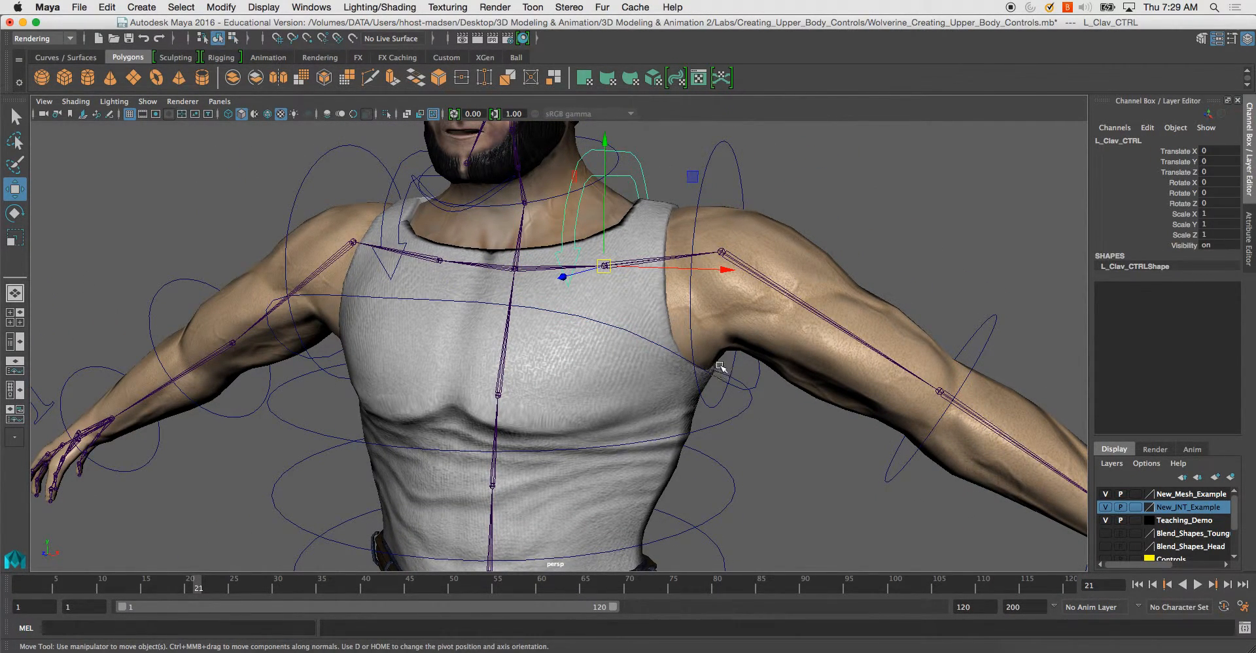
{"action": "left_click", "coordinate": [725, 307]}
{"action": "left_click", "coordinate": [741, 414]}
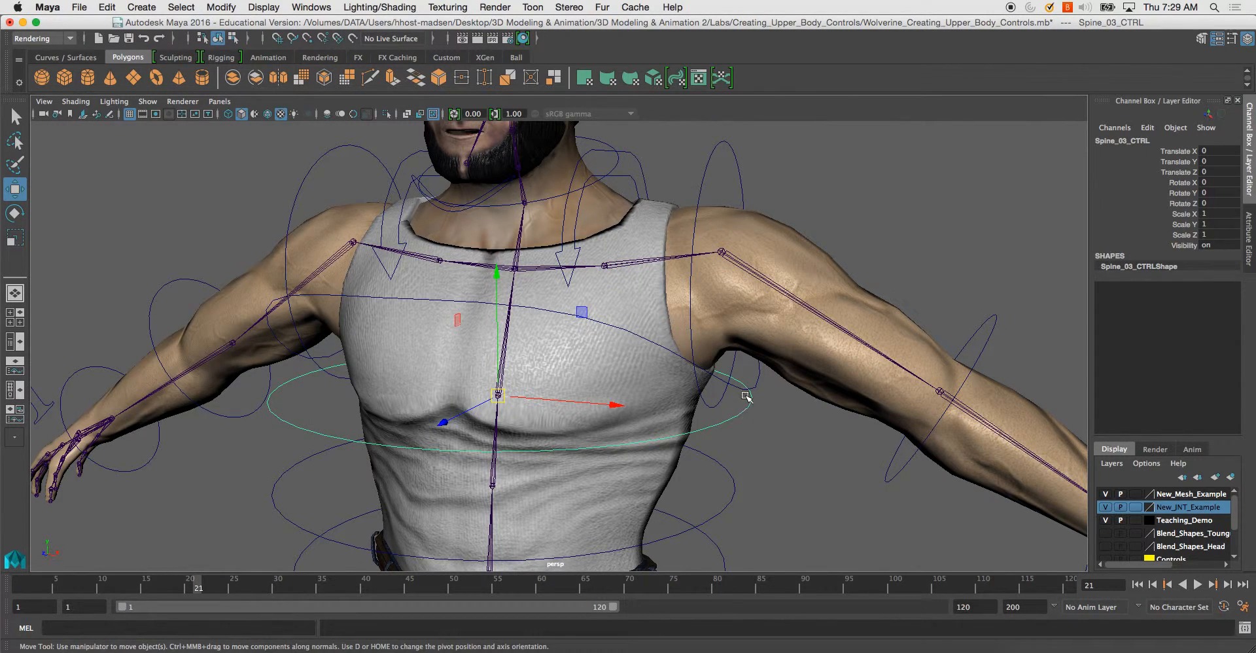
{"action": "left_click", "coordinate": [753, 386]}
{"action": "left_click", "coordinate": [639, 175]}
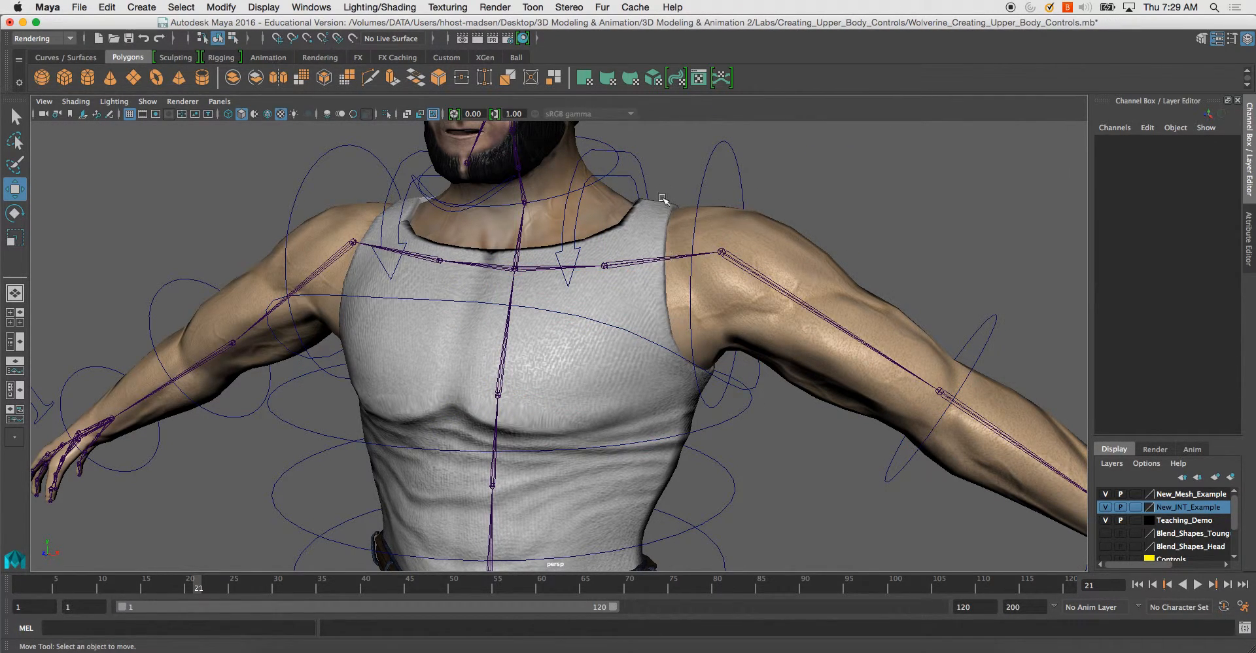
Step: Parent L_Clav_CTRL to Chest_CTRL, keeping the shirt mesh out of the selection
{"action": "left_click", "coordinate": [644, 168]}
{"action": "left_click_drag", "start_coordinate": [760, 393], "coordinate": [710, 348], "text": "alt"}
{"action": "left_click", "coordinate": [714, 340], "text": "shift"}
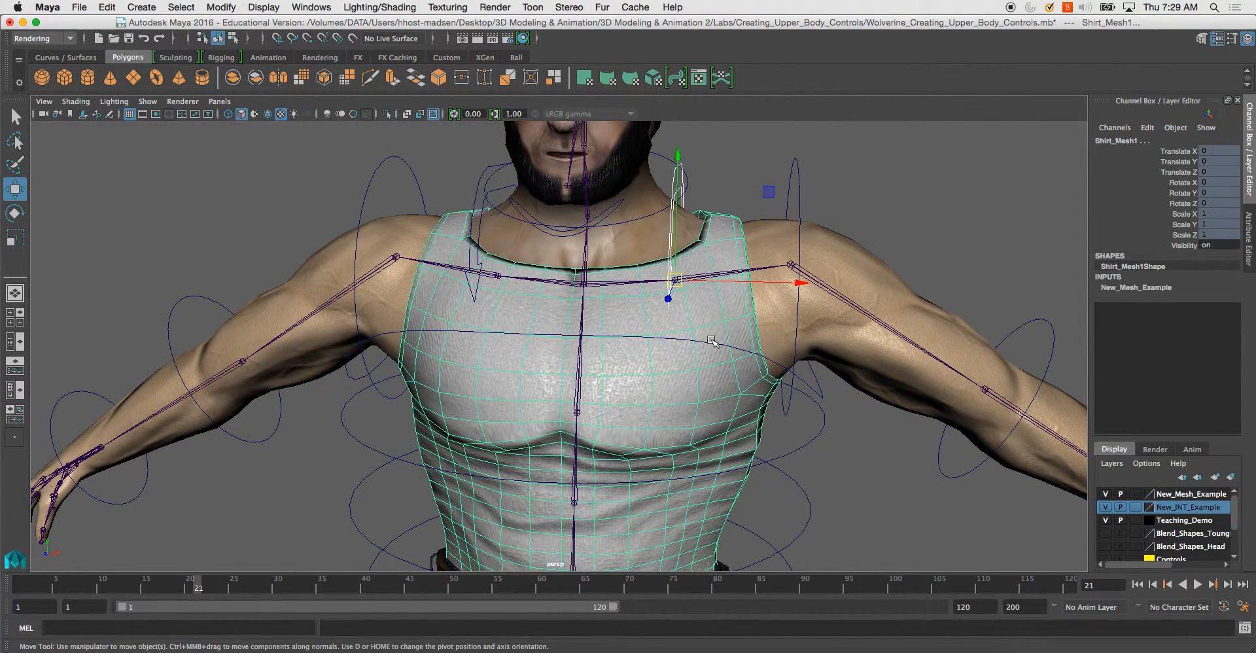
{"action": "left_click", "coordinate": [714, 326], "text": "shift"}
{"action": "left_click", "coordinate": [708, 343]}
{"action": "key", "text": "super+z"}
Step: Parent the right hand's finger control to the right wrist control
{"action": "left_click_drag", "start_coordinate": [606, 244], "coordinate": [880, 289], "text": "alt"}
{"action": "right_click_drag", "start_coordinate": [881, 290], "coordinate": [522, 216], "text": "alt"}
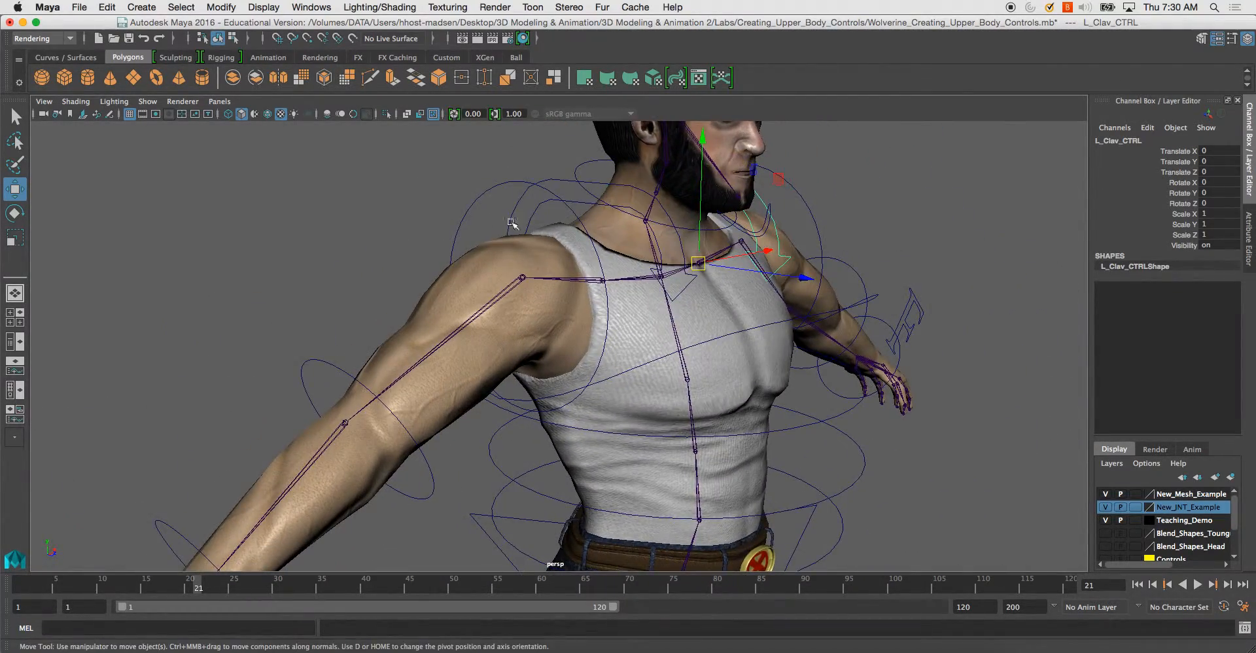
{"action": "left_click_drag", "start_coordinate": [521, 216], "coordinate": [487, 224], "text": "alt"}
{"action": "right_click_drag", "start_coordinate": [488, 223], "coordinate": [524, 298], "text": "alt"}
{"action": "left_click", "coordinate": [505, 390]}
{"action": "right_click_drag", "start_coordinate": [504, 389], "coordinate": [618, 400], "text": "alt"}
{"action": "left_click", "coordinate": [568, 288], "text": "shift"}
{"action": "key", "text": "p"}
Step: Parent the right wrist control to the right elbow control
{"action": "left_click_drag", "start_coordinate": [642, 163], "coordinate": [687, 185]}
{"action": "left_click", "coordinate": [568, 301]}
{"action": "left_click", "coordinate": [654, 207], "text": "shift"}
{"action": "key", "text": "p"}
Step: Parent the right elbow control to R_Shoulder_CTRL
{"action": "middle_click_drag", "start_coordinate": [718, 152], "coordinate": [597, 285], "text": "alt"}
{"action": "left_click_drag", "start_coordinate": [537, 314], "coordinate": [516, 362]}
{"action": "middle_click_drag", "start_coordinate": [614, 218], "coordinate": [583, 331], "text": "alt"}
{"action": "left_click_drag", "start_coordinate": [583, 332], "coordinate": [491, 304], "text": "alt"}
{"action": "left_click", "coordinate": [798, 219], "text": "shift"}
{"action": "key", "text": "p"}
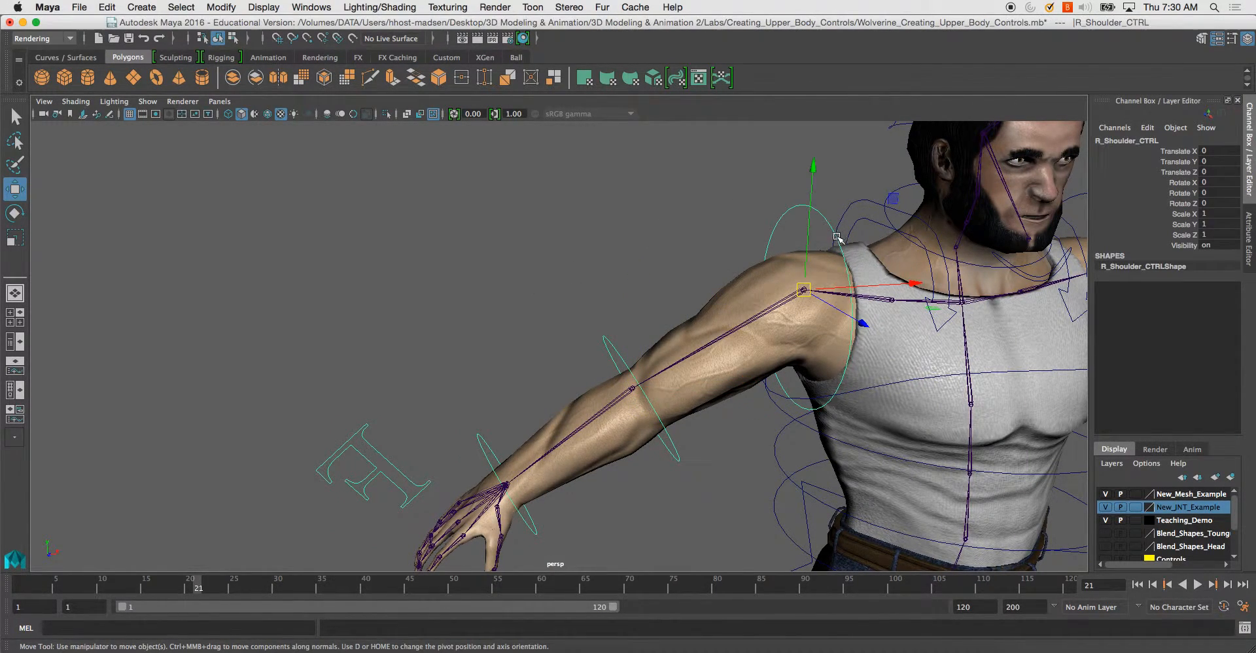
Step: Parent R_Shoulder_CTRL to Chest_CTRL
{"action": "left_click_drag", "start_coordinate": [806, 225], "coordinate": [809, 311], "text": "alt"}
{"action": "left_click", "coordinate": [824, 319]}
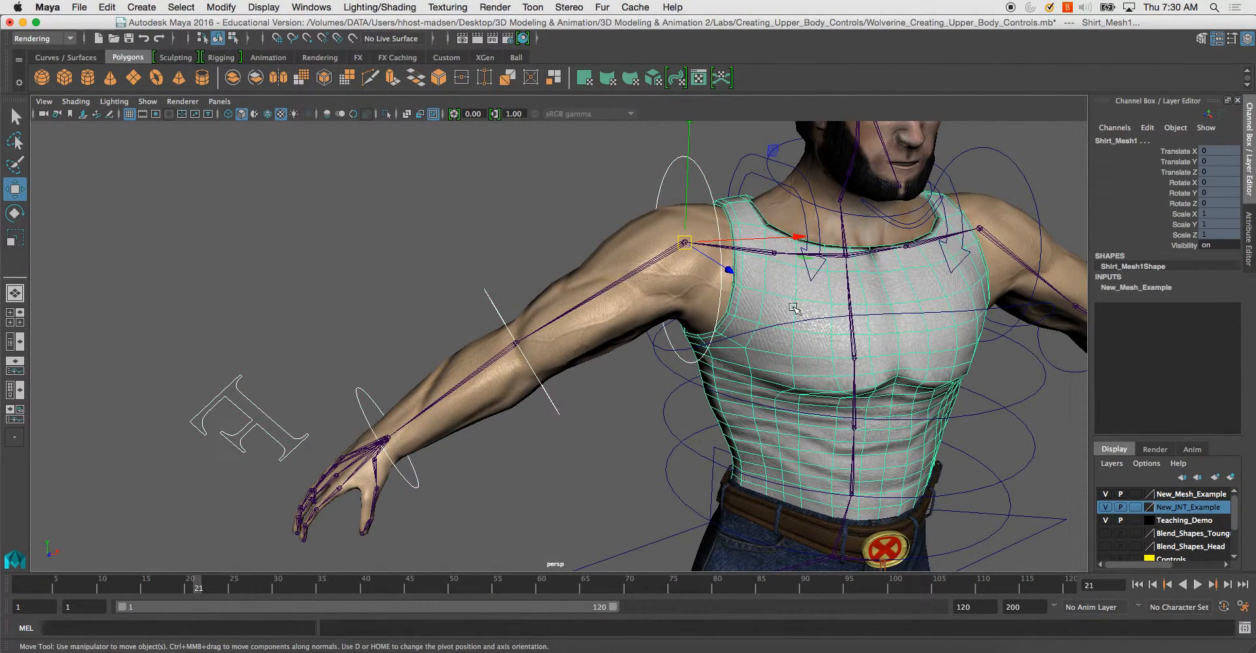
{"action": "left_click", "coordinate": [693, 336]}
{"action": "left_click", "coordinate": [664, 352], "text": "shift"}
{"action": "key", "text": "p"}
Step: Parent R_Clav_CTRL to Chest_CTRL
{"action": "left_click", "coordinate": [744, 177]}
{"action": "left_click", "coordinate": [746, 178]}
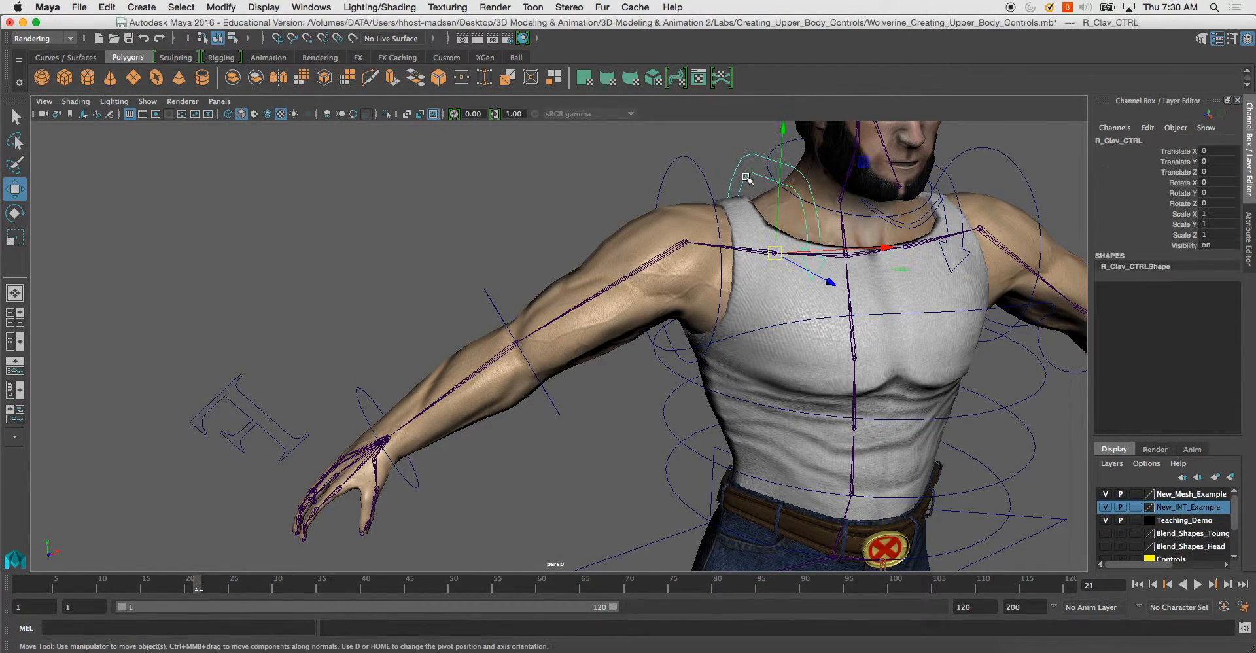
{"action": "left_click", "coordinate": [805, 319], "text": "shift"}
{"action": "key", "text": "p"}
Step: Select Chest_CTRL and check that the clavicle and arm controls on both sides belong to it
{"action": "left_click", "coordinate": [797, 319]}
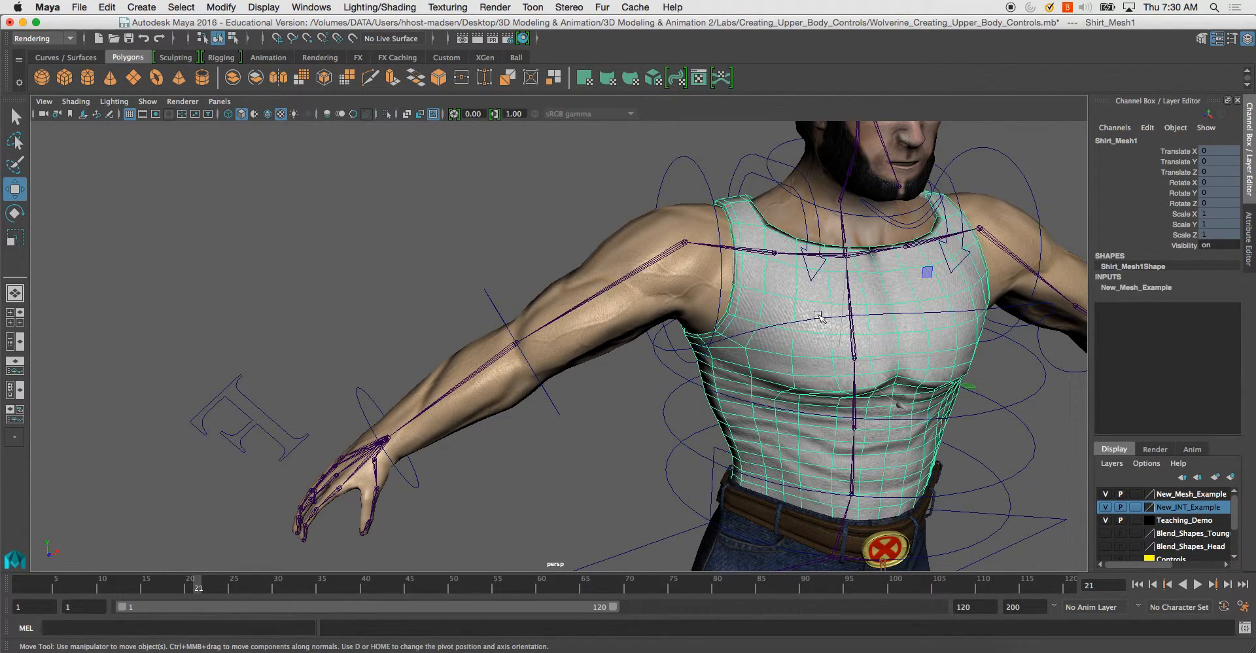
{"action": "left_click", "coordinate": [823, 319]}
{"action": "left_click_drag", "start_coordinate": [827, 391], "coordinate": [779, 384], "text": "alt"}
{"action": "right_click_drag", "start_coordinate": [780, 384], "coordinate": [739, 347], "text": "alt"}
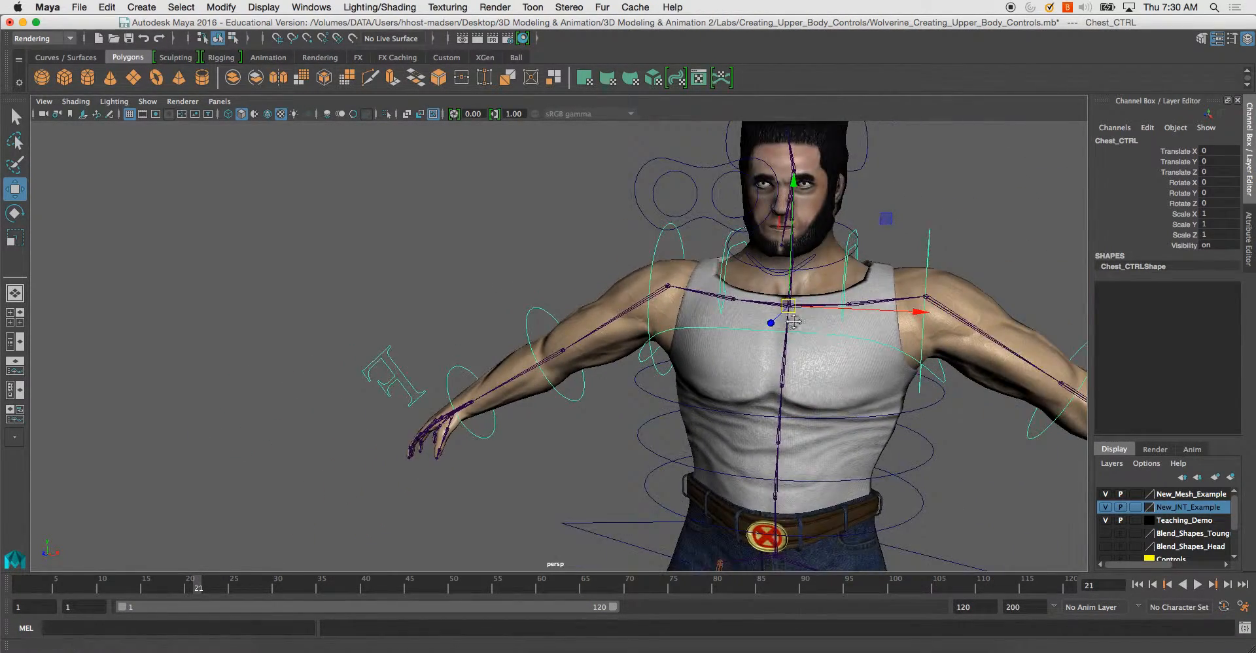
{"action": "middle_click_drag", "start_coordinate": [740, 347], "coordinate": [644, 296], "text": "alt"}
{"action": "left_click_drag", "start_coordinate": [645, 296], "coordinate": [628, 367], "text": "alt"}
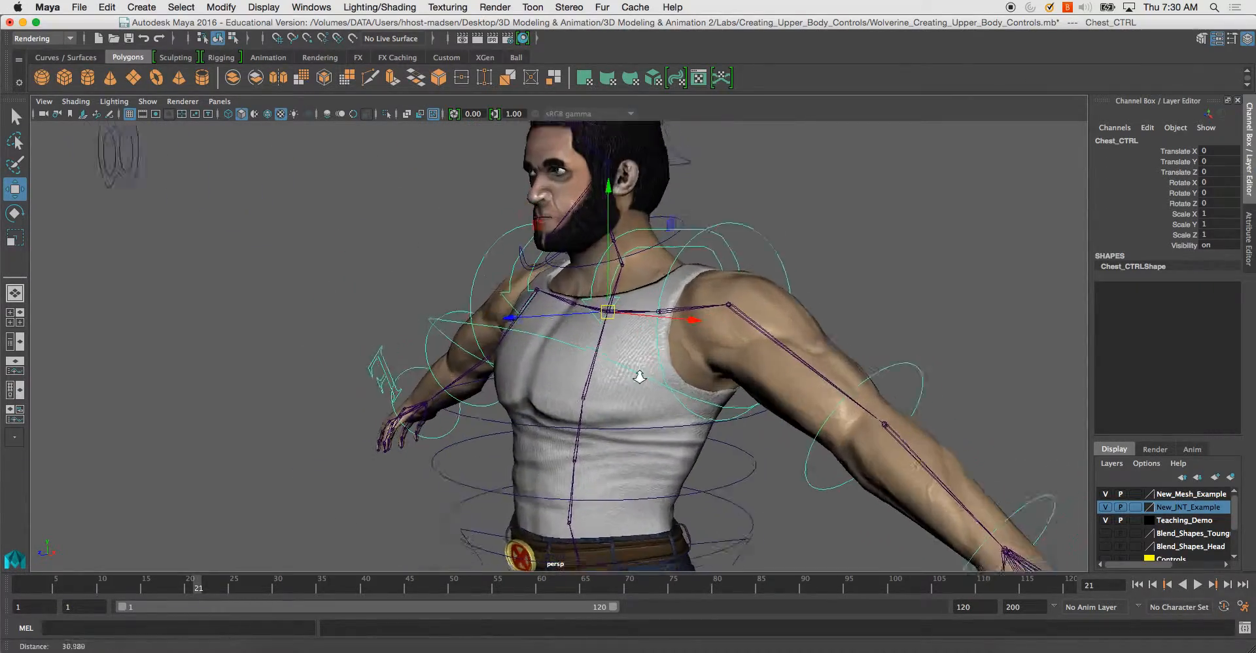
Step: Parent Neck_CTRL, the ring around the neck, to Chest_CTRL
{"action": "right_click_drag", "start_coordinate": [628, 367], "coordinate": [692, 370], "text": "alt"}
{"action": "middle_click_drag", "start_coordinate": [692, 371], "coordinate": [694, 413], "text": "alt"}
{"action": "right_click_drag", "start_coordinate": [693, 414], "coordinate": [736, 399], "text": "alt"}
{"action": "left_click_drag", "start_coordinate": [693, 366], "coordinate": [684, 370], "text": "alt"}
{"action": "middle_click_drag", "start_coordinate": [684, 370], "coordinate": [648, 419], "text": "alt"}
{"action": "right_click_drag", "start_coordinate": [648, 393], "coordinate": [675, 350], "text": "alt"}
{"action": "left_click_drag", "start_coordinate": [674, 350], "coordinate": [815, 353], "text": "alt"}
{"action": "left_click", "coordinate": [843, 264]}
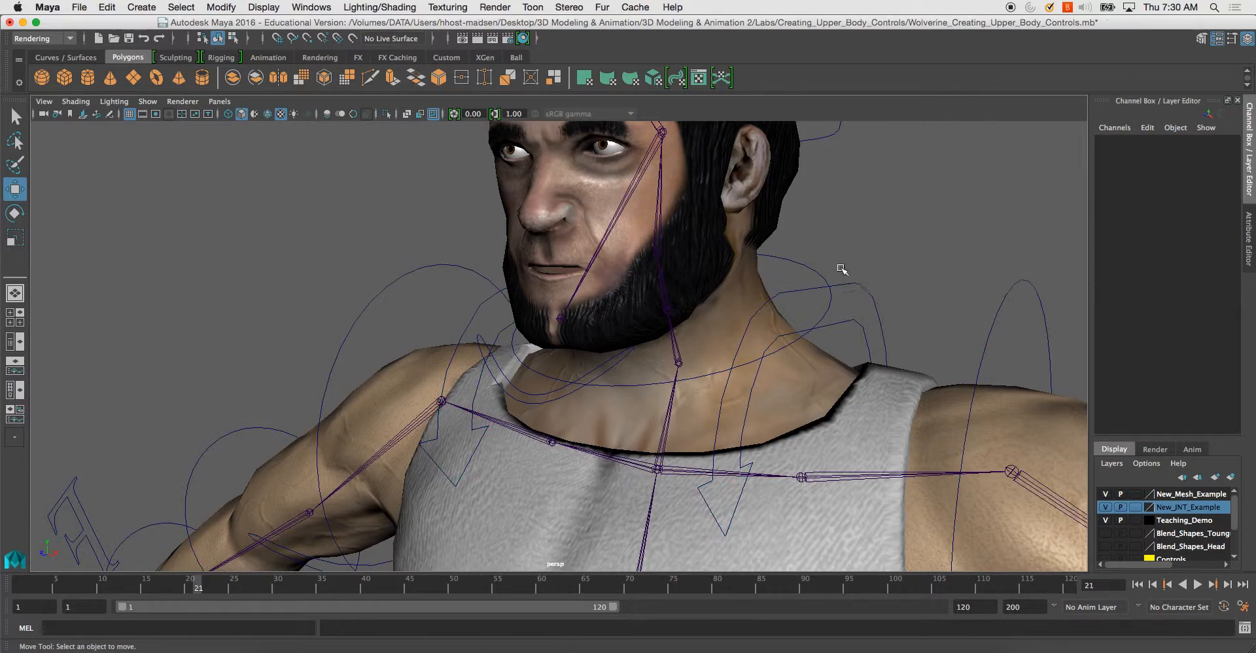
{"action": "left_click", "coordinate": [792, 267]}
{"action": "left_click_drag", "start_coordinate": [792, 267], "coordinate": [883, 309], "text": "alt"}
{"action": "left_click", "coordinate": [950, 343], "text": "shift"}
{"action": "key", "text": "p"}
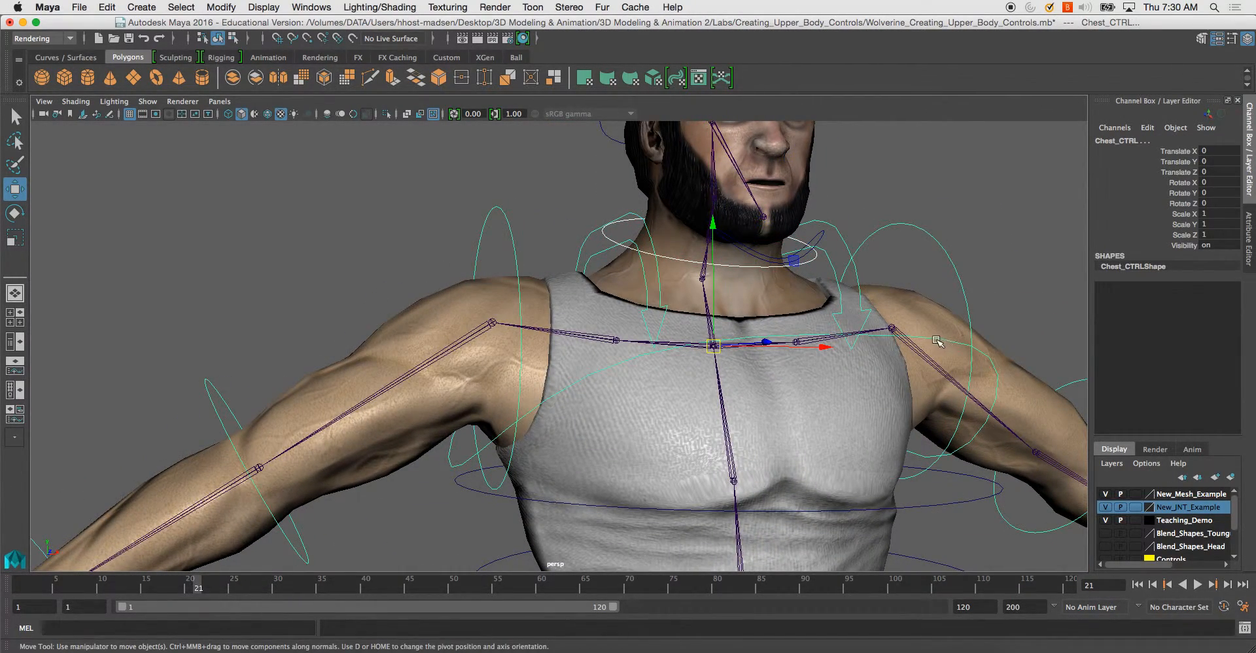
Step: Parent Jaw_CTRL to Head_CTRL, the curve around the top of the head
{"action": "left_click_drag", "start_coordinate": [764, 220], "coordinate": [719, 273], "text": "alt"}
{"action": "left_click", "coordinate": [780, 262]}
{"action": "left_click_drag", "start_coordinate": [650, 237], "coordinate": [663, 203], "text": "alt"}
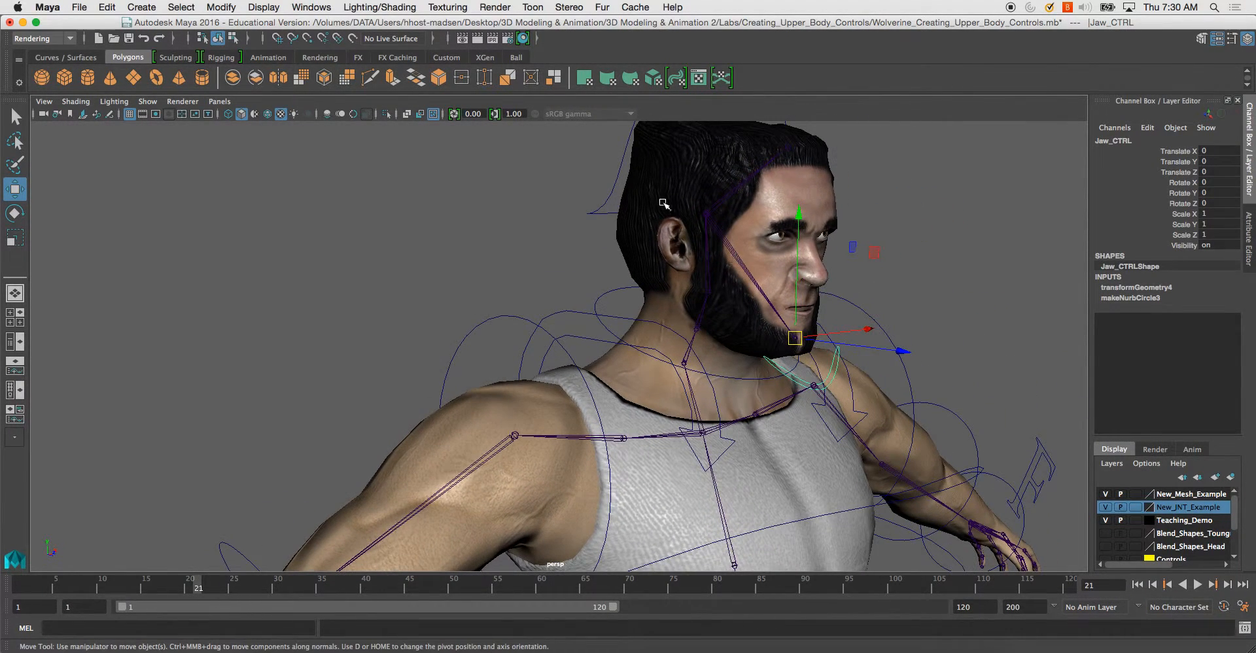
{"action": "left_click", "coordinate": [622, 174]}
Step: Parent Head_CTRL to Neck_CTRL and select the neck control to check its hierarchy
{"action": "left_click", "coordinate": [621, 188]}
{"action": "left_click", "coordinate": [609, 294], "text": "shift"}
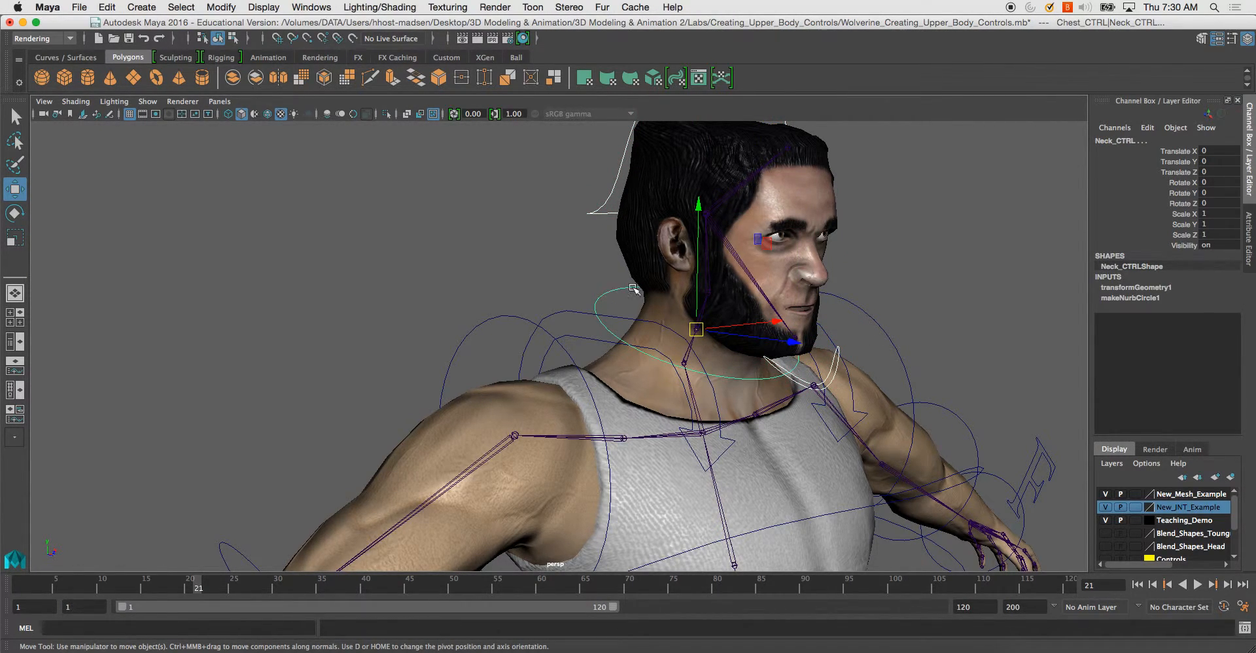
{"action": "key", "text": "p"}
{"action": "right_click_drag", "start_coordinate": [651, 244], "coordinate": [585, 210], "text": "alt"}
{"action": "middle_click_drag", "start_coordinate": [584, 210], "coordinate": [499, 233], "text": "alt"}
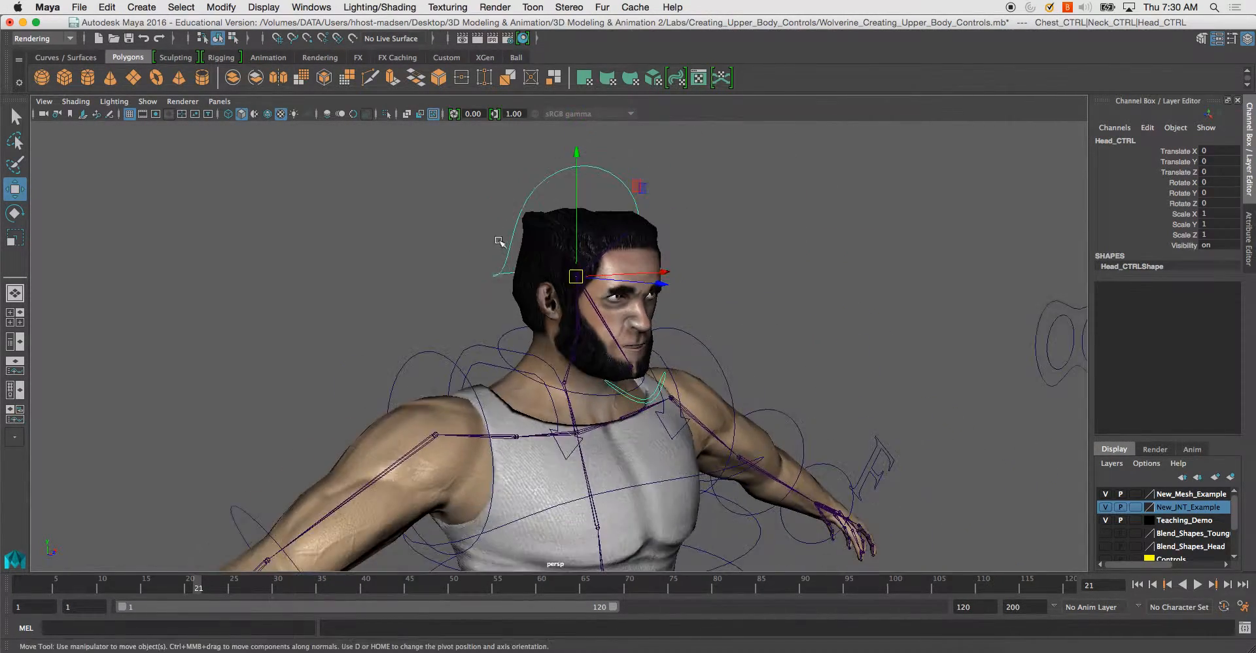
{"action": "left_click_drag", "start_coordinate": [538, 279], "coordinate": [554, 281], "text": "alt"}
{"action": "left_click", "coordinate": [513, 329]}
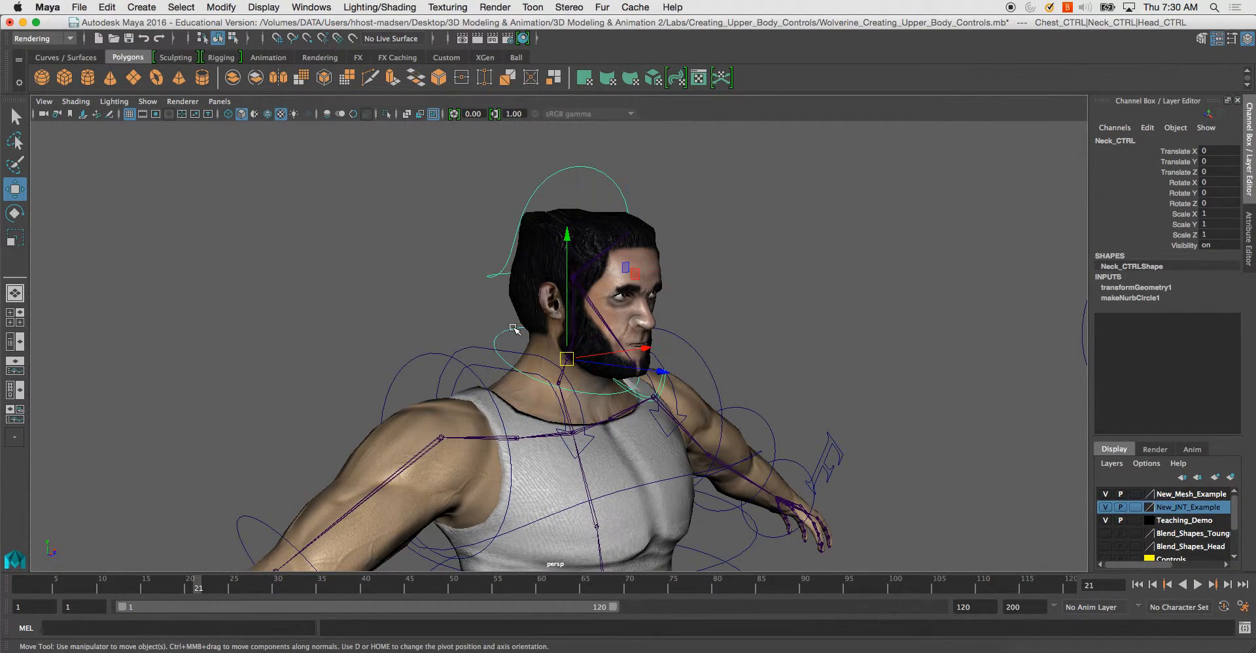
Step: Parent Chest_CTRL to Spine_03_CTRL, the ring around the ribcage
{"action": "left_click_drag", "start_coordinate": [643, 469], "coordinate": [383, 402], "text": "alt"}
{"action": "left_click", "coordinate": [466, 362]}
{"action": "left_click_drag", "start_coordinate": [466, 362], "coordinate": [448, 344], "text": "alt"}
{"action": "left_click_drag", "start_coordinate": [313, 221], "coordinate": [650, 233], "text": "alt"}
{"action": "right_click_drag", "start_coordinate": [650, 233], "coordinate": [769, 365], "text": "alt"}
{"action": "left_click_drag", "start_coordinate": [710, 288], "coordinate": [551, 270], "text": "alt"}
{"action": "left_click", "coordinate": [646, 271]}
{"action": "left_click", "coordinate": [653, 271]}
Step: Chain the spine controls by parenting Spine_03_CTRL to Spine_02_CTRL, that to Spine_01_CTRL, and that to Root_CTRL
{"action": "left_click", "coordinate": [634, 316]}
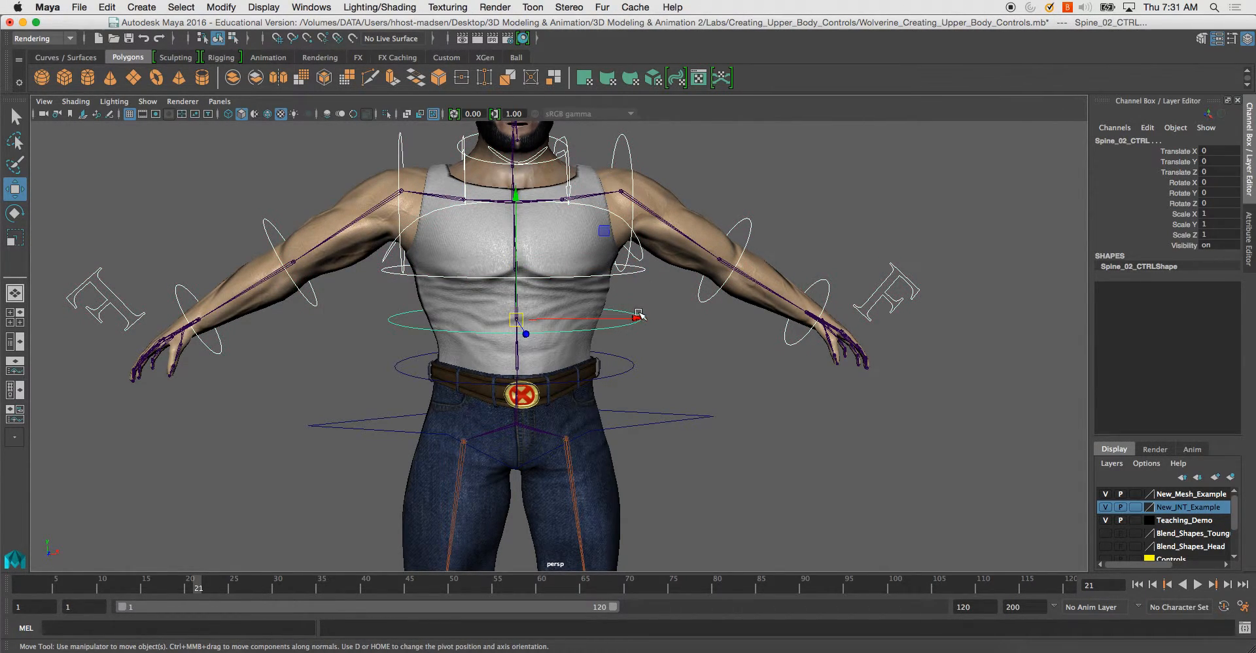
{"action": "left_click", "coordinate": [635, 366]}
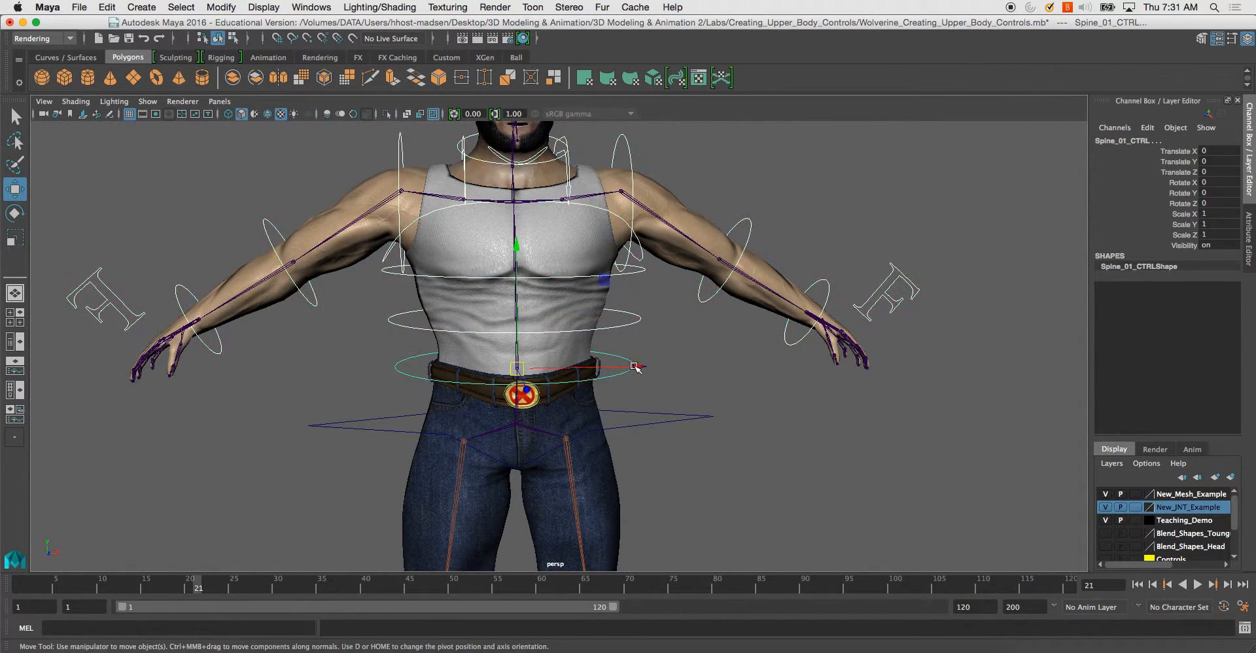
{"action": "left_click", "coordinate": [689, 417]}
{"action": "left_click", "coordinate": [687, 412]}
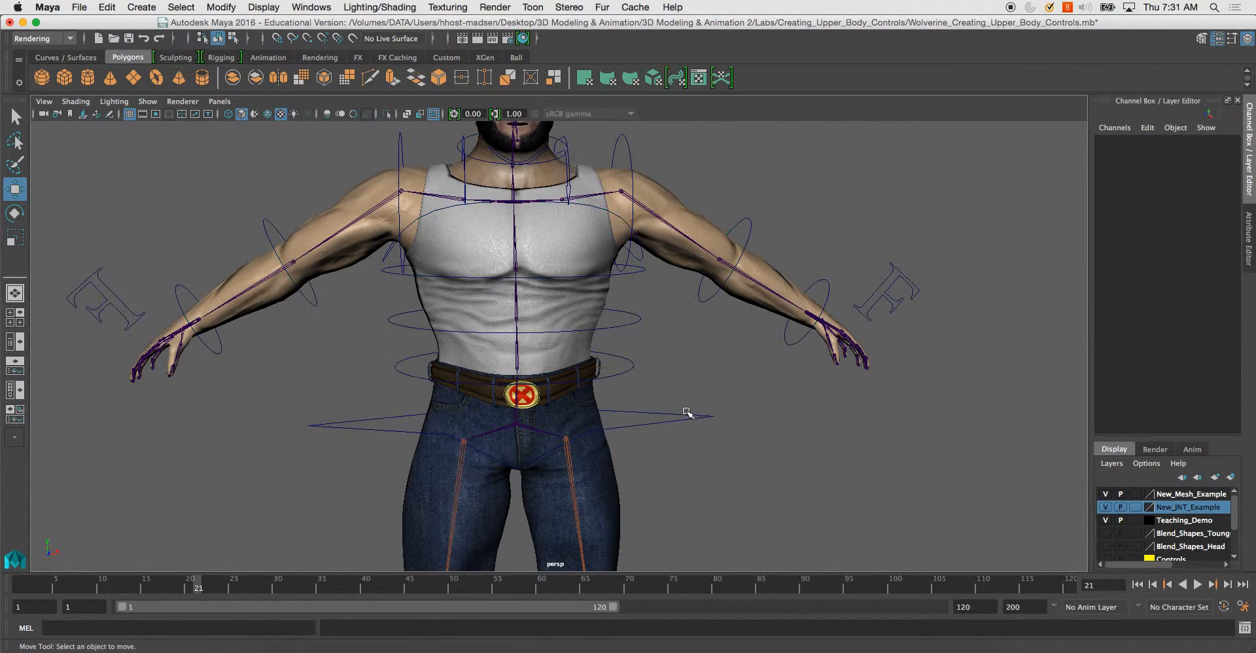
Step: Test-move Root_CTRL to check that the upper-body controls follow it, and undo the move
{"action": "left_click", "coordinate": [686, 415]}
{"action": "left_click_drag", "start_coordinate": [686, 415], "coordinate": [617, 280], "text": "alt"}
{"action": "scroll", "coordinate": [707, 344], "scroll_direction": "down", "scroll_amount": 5}
{"action": "scroll", "coordinate": [743, 391], "scroll_direction": "up", "scroll_amount": 8}
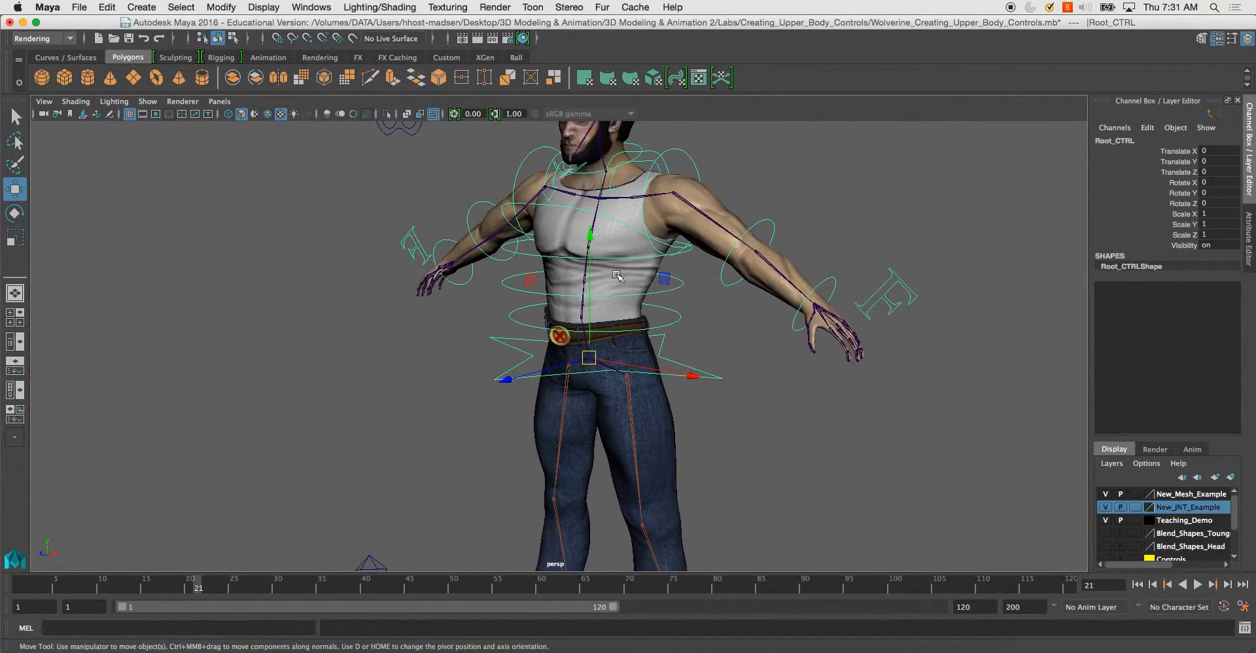
{"action": "key", "text": "e"}
{"action": "key", "text": "w"}
{"action": "left_click_drag", "start_coordinate": [590, 358], "coordinate": [851, 395]}
{"action": "key", "text": "super+z"}
Step: Parent Root_JNT, the joint at the hips, to Root_CTRL
{"action": "left_click_drag", "start_coordinate": [626, 362], "coordinate": [543, 215], "text": "alt"}
{"action": "middle_click_drag", "start_coordinate": [542, 214], "coordinate": [524, 195], "text": "alt"}
{"action": "right_click_drag", "start_coordinate": [524, 195], "coordinate": [563, 210], "text": "alt"}
{"action": "left_click_drag", "start_coordinate": [563, 210], "coordinate": [567, 190], "text": "alt"}
{"action": "right_click_drag", "start_coordinate": [566, 262], "coordinate": [710, 347], "text": "alt"}
{"action": "left_click", "coordinate": [697, 344]}
{"action": "middle_click_drag", "start_coordinate": [710, 347], "coordinate": [682, 443], "text": "alt"}
{"action": "left_click_drag", "start_coordinate": [550, 255], "coordinate": [580, 323], "text": "alt"}
{"action": "middle_click_drag", "start_coordinate": [581, 323], "coordinate": [574, 256], "text": "alt"}
{"action": "right_click_drag", "start_coordinate": [574, 257], "coordinate": [574, 309], "text": "alt"}
{"action": "left_click", "coordinate": [578, 305]}
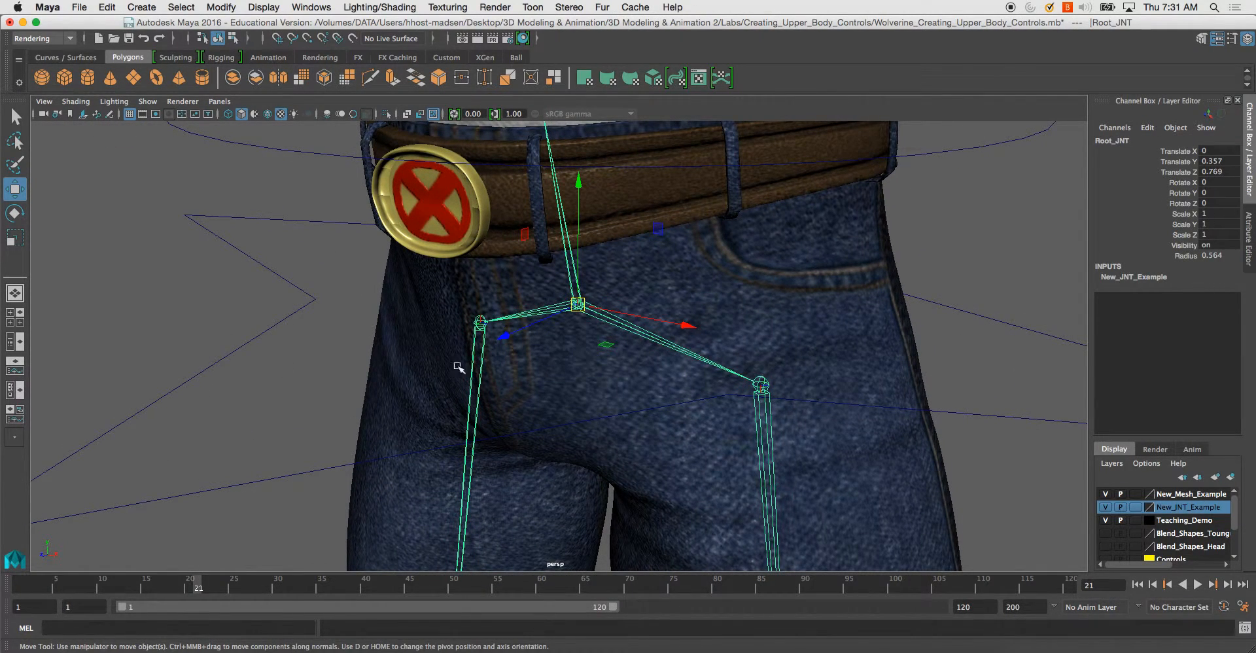
{"action": "left_click_drag", "start_coordinate": [223, 346], "coordinate": [276, 376], "text": "shift"}
{"action": "key", "text": "p"}
Step: Test Root_CTRL by moving it vertically with the skeleton attached, and undo the move
{"action": "left_click_drag", "start_coordinate": [209, 344], "coordinate": [252, 387]}
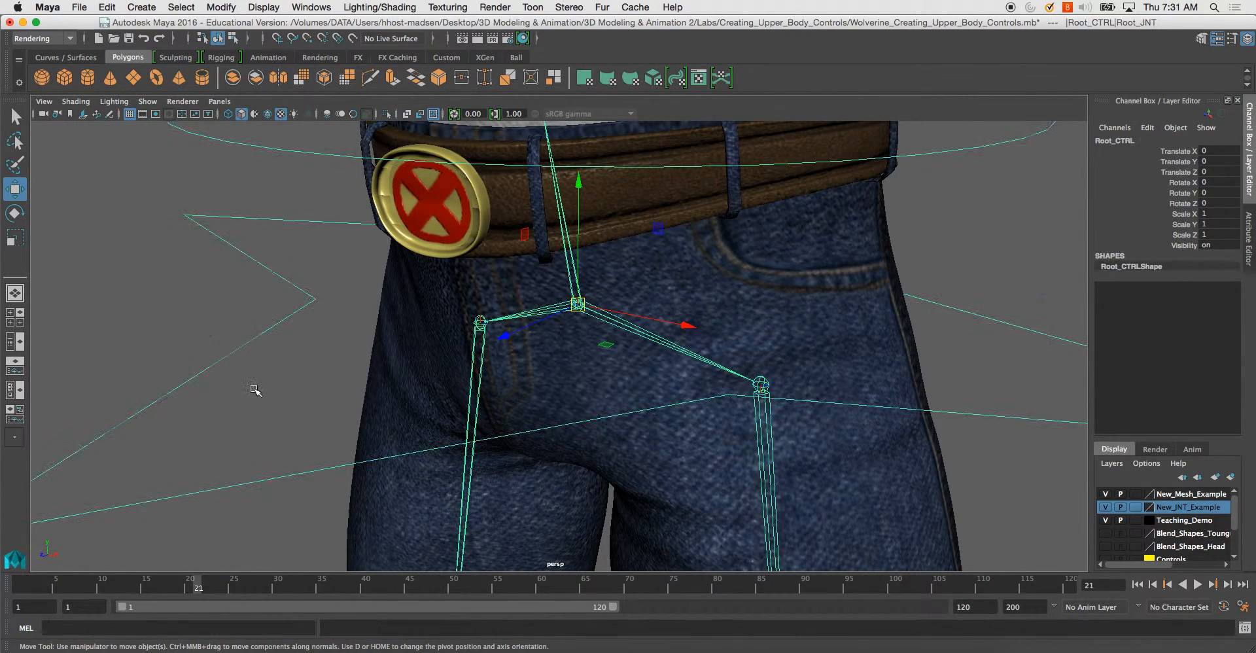
{"action": "right_click_drag", "start_coordinate": [566, 307], "coordinate": [441, 203], "text": "alt"}
{"action": "left_click_drag", "start_coordinate": [355, 345], "coordinate": [411, 374]}
{"action": "right_click_drag", "start_coordinate": [411, 374], "coordinate": [259, 168], "text": "alt"}
{"action": "left_click_drag", "start_coordinate": [428, 347], "coordinate": [525, 319], "text": "alt"}
{"action": "right_click_drag", "start_coordinate": [525, 320], "coordinate": [452, 226], "text": "alt"}
{"action": "left_click_drag", "start_coordinate": [517, 261], "coordinate": [425, 231], "text": "alt"}
{"action": "left_click_drag", "start_coordinate": [555, 177], "coordinate": [557, 179]}
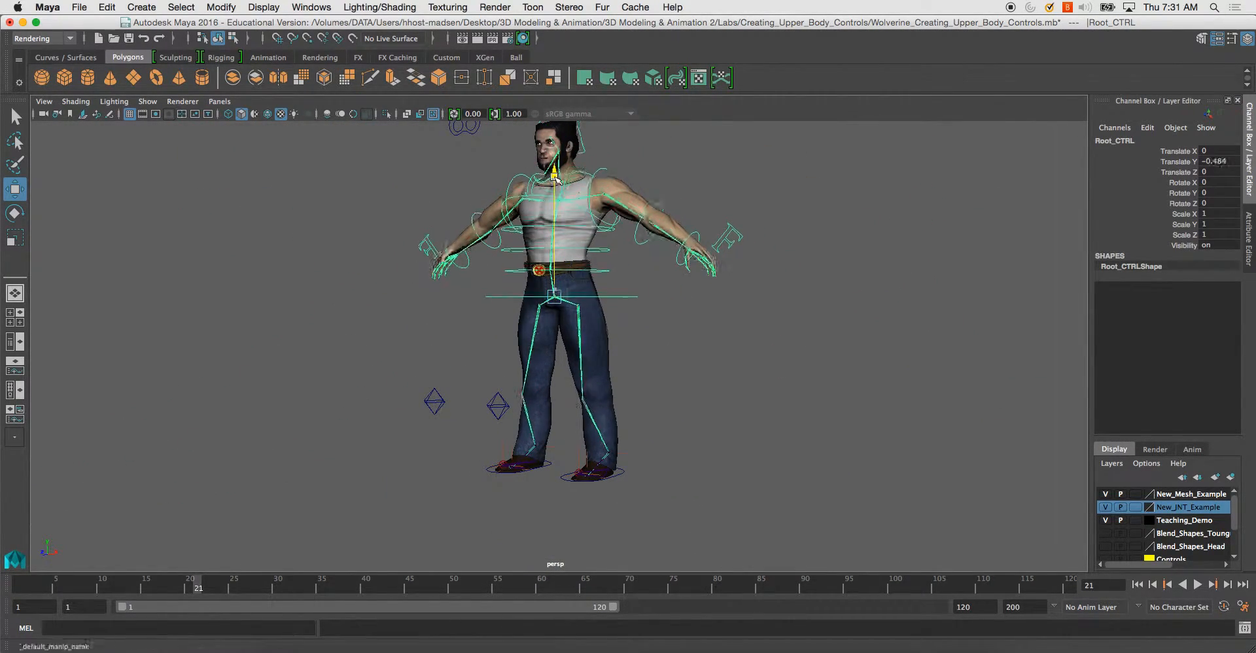
{"action": "left_click_drag", "start_coordinate": [551, 247], "coordinate": [554, 210]}
{"action": "key", "text": "super+z"}
{"action": "middle_click_drag", "start_coordinate": [507, 205], "coordinate": [489, 254], "text": "alt"}
{"action": "right_click_drag", "start_coordinate": [489, 254], "coordinate": [662, 507], "text": "alt"}
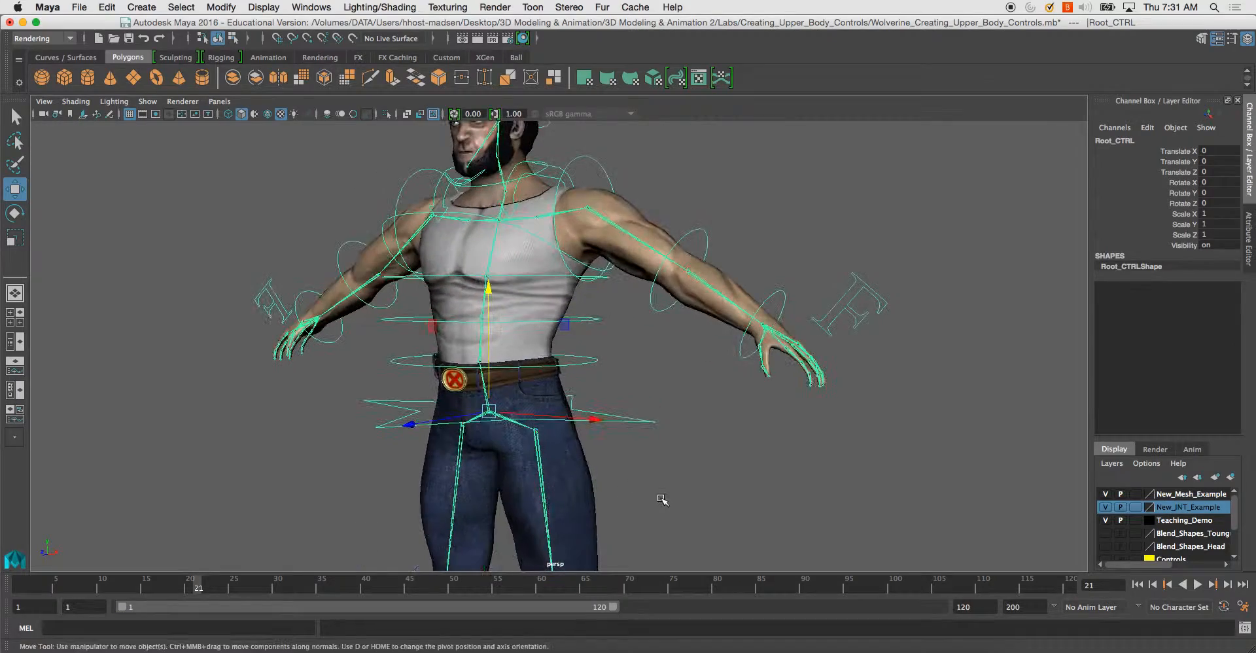
{"action": "right_click_drag", "start_coordinate": [488, 428], "coordinate": [796, 419], "text": "alt"}
{"action": "left_click_drag", "start_coordinate": [731, 458], "coordinate": [745, 422], "text": "alt"}
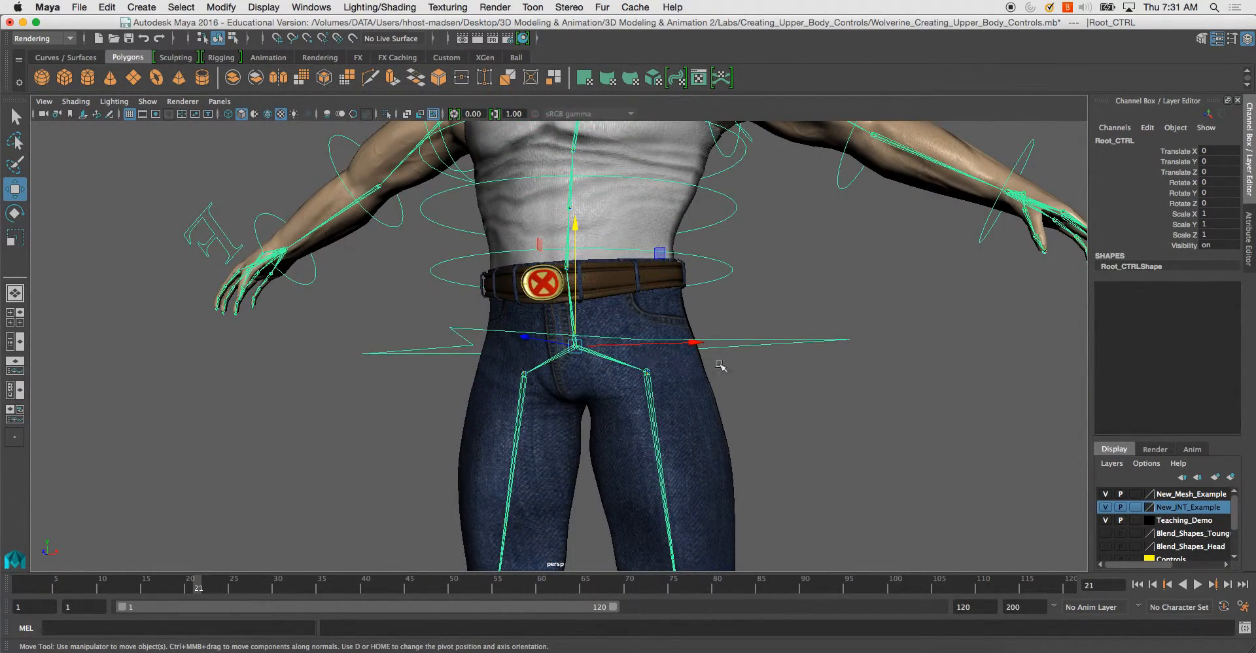
Step: Orient-constrain Spine_01_JNT to Spine_01_CTRL with Maintain offset turned on and all axes constrained
{"action": "left_click_drag", "start_coordinate": [700, 367], "coordinate": [725, 341], "text": "alt"}
{"action": "left_click", "coordinate": [718, 298]}
{"action": "key", "text": "f"}
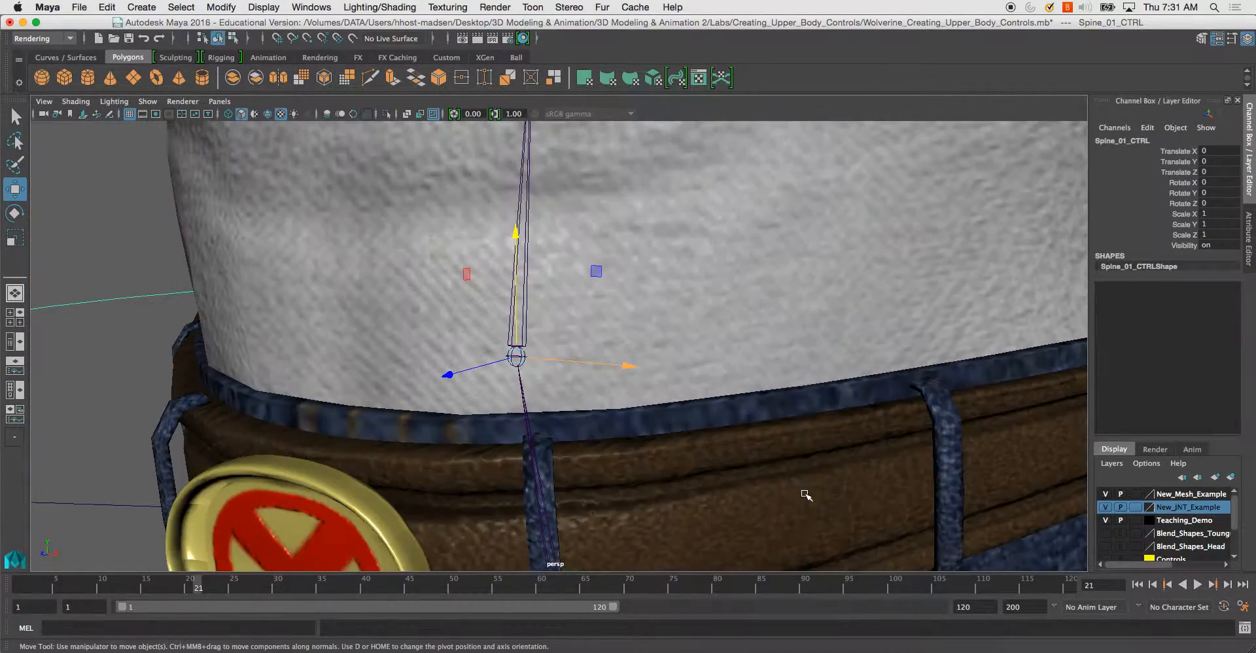
{"action": "right_click_drag", "start_coordinate": [512, 331], "coordinate": [671, 435], "text": "alt"}
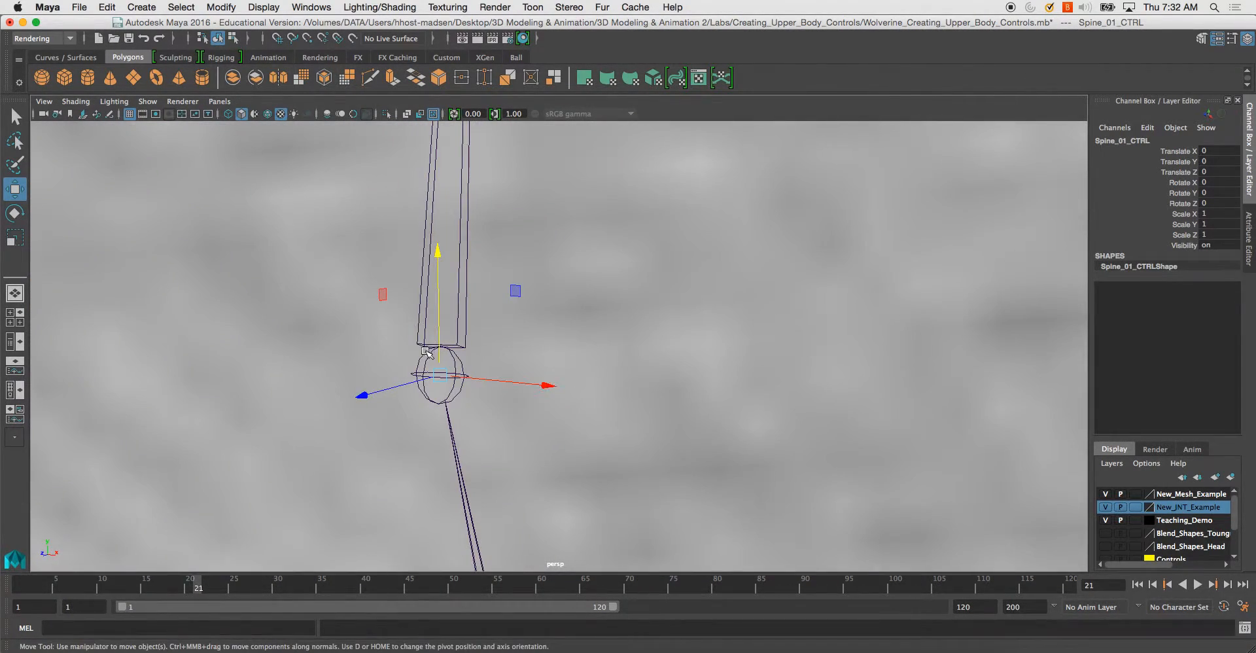
{"action": "left_click", "coordinate": [422, 354]}
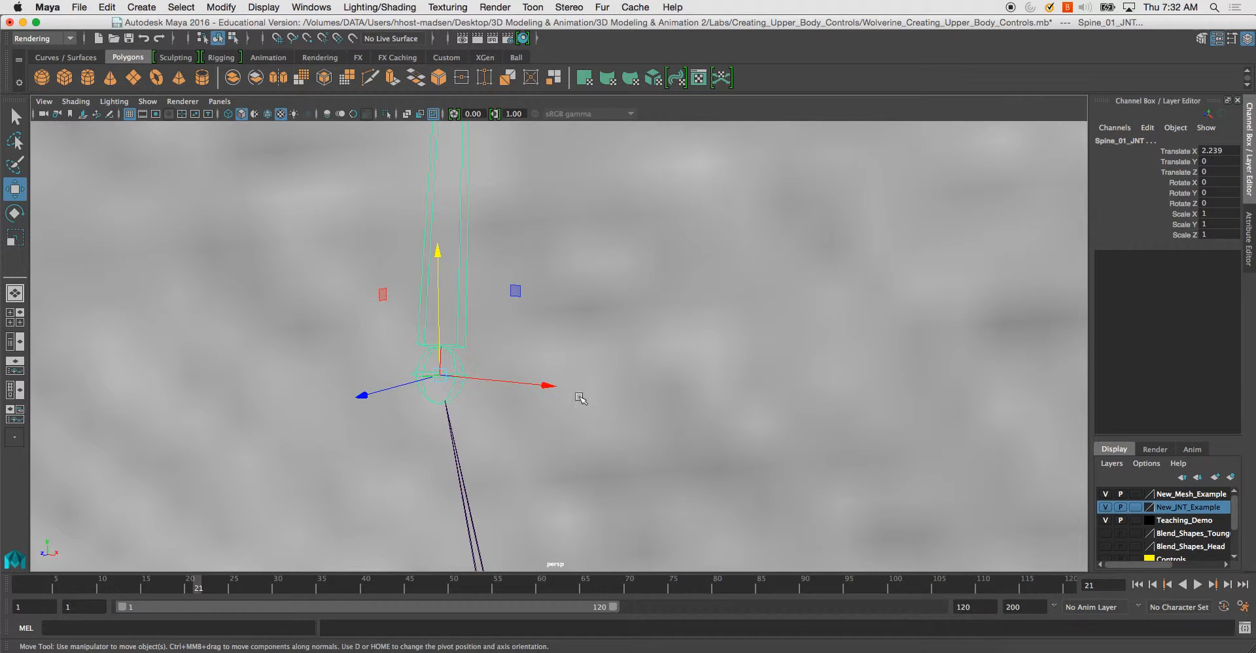
{"action": "right_click_drag", "start_coordinate": [536, 385], "coordinate": [463, 319], "text": "alt"}
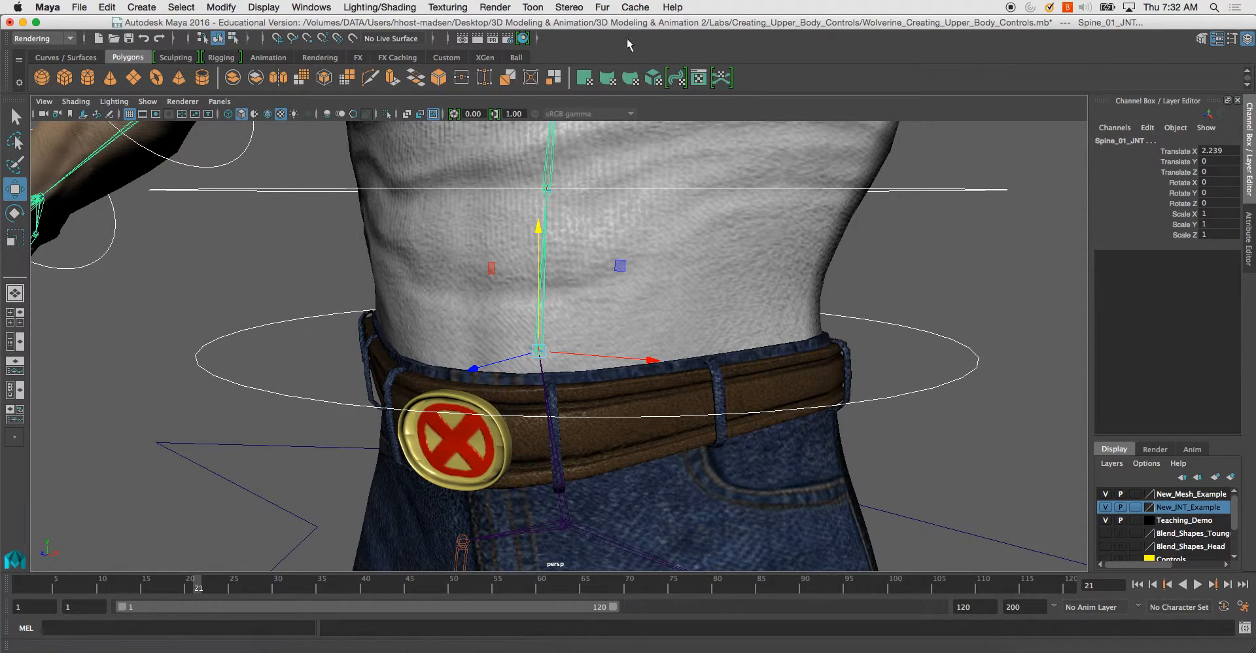
{"action": "left_click", "coordinate": [42, 38]}
{"action": "left_click", "coordinate": [66, 70]}
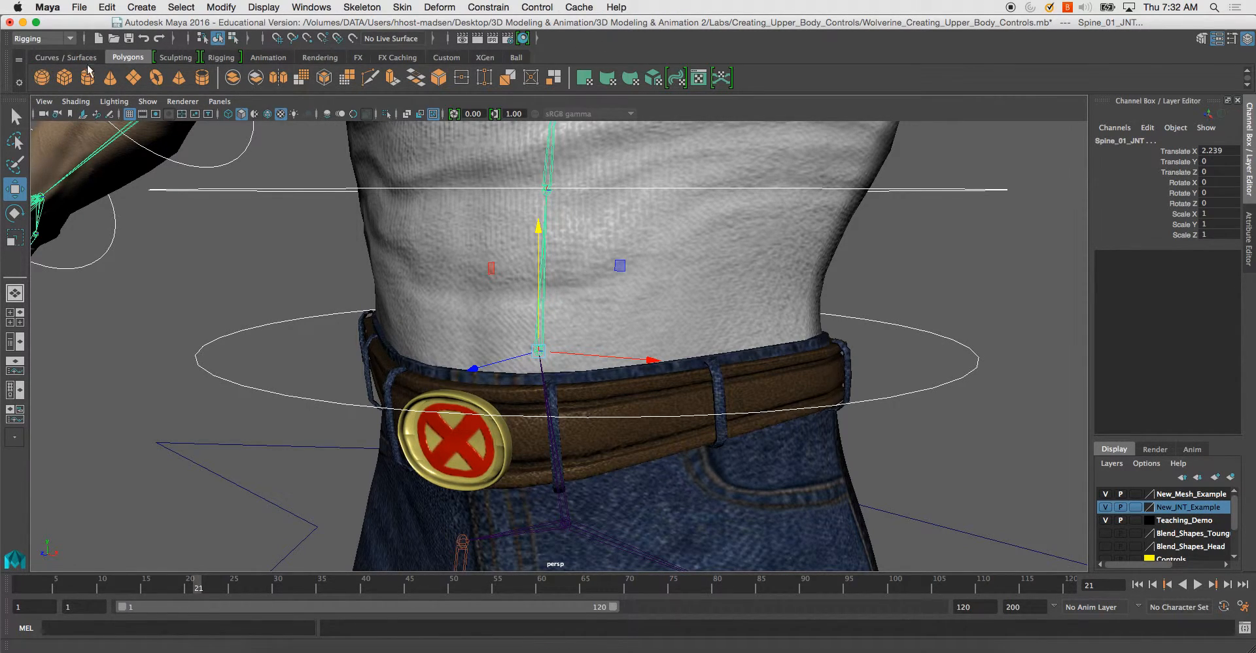
{"action": "left_click", "coordinate": [503, 9]}
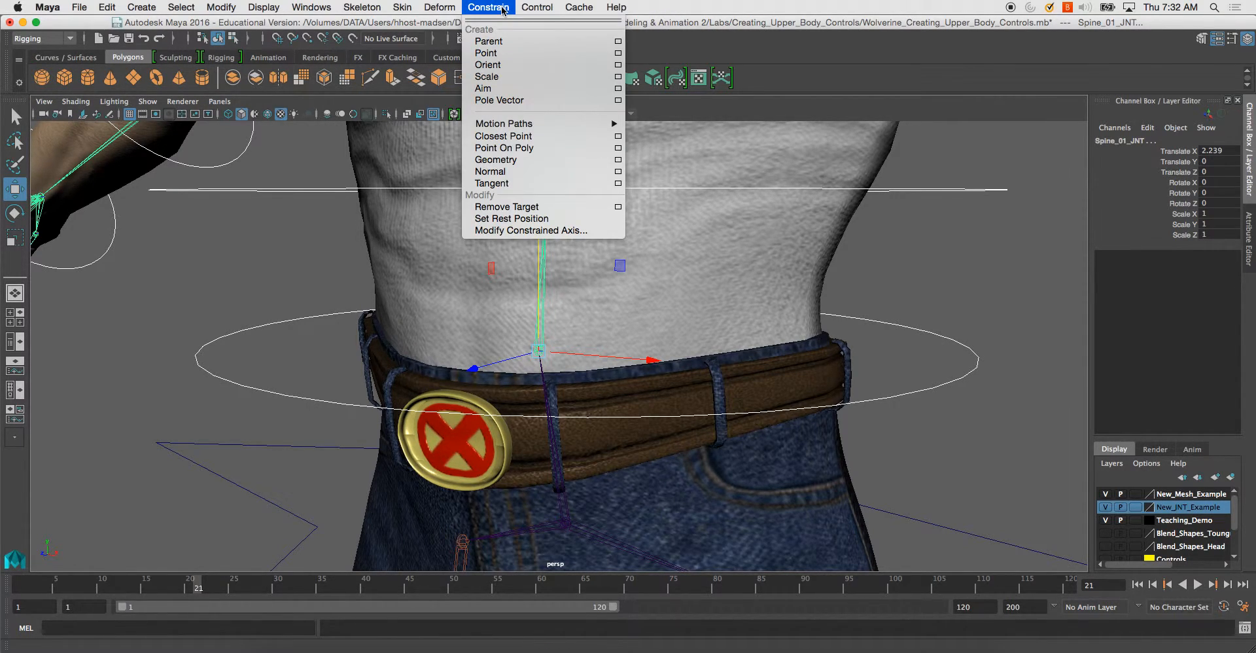
{"action": "left_click", "coordinate": [617, 65]}
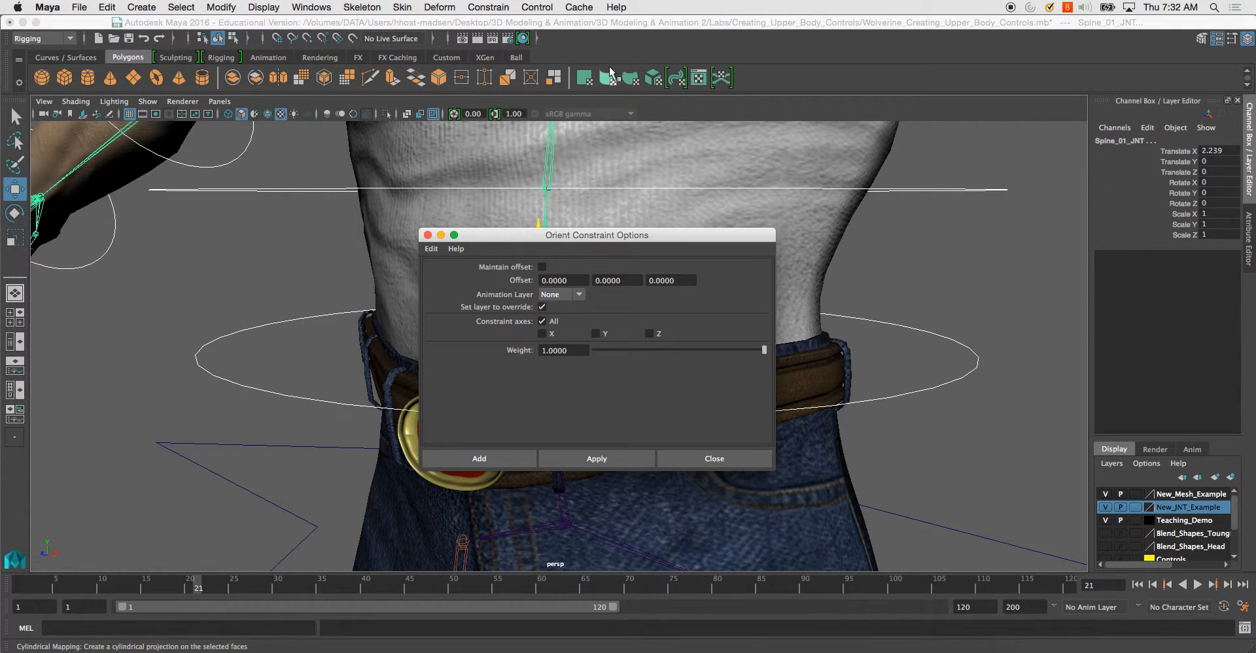
{"action": "left_click", "coordinate": [542, 268]}
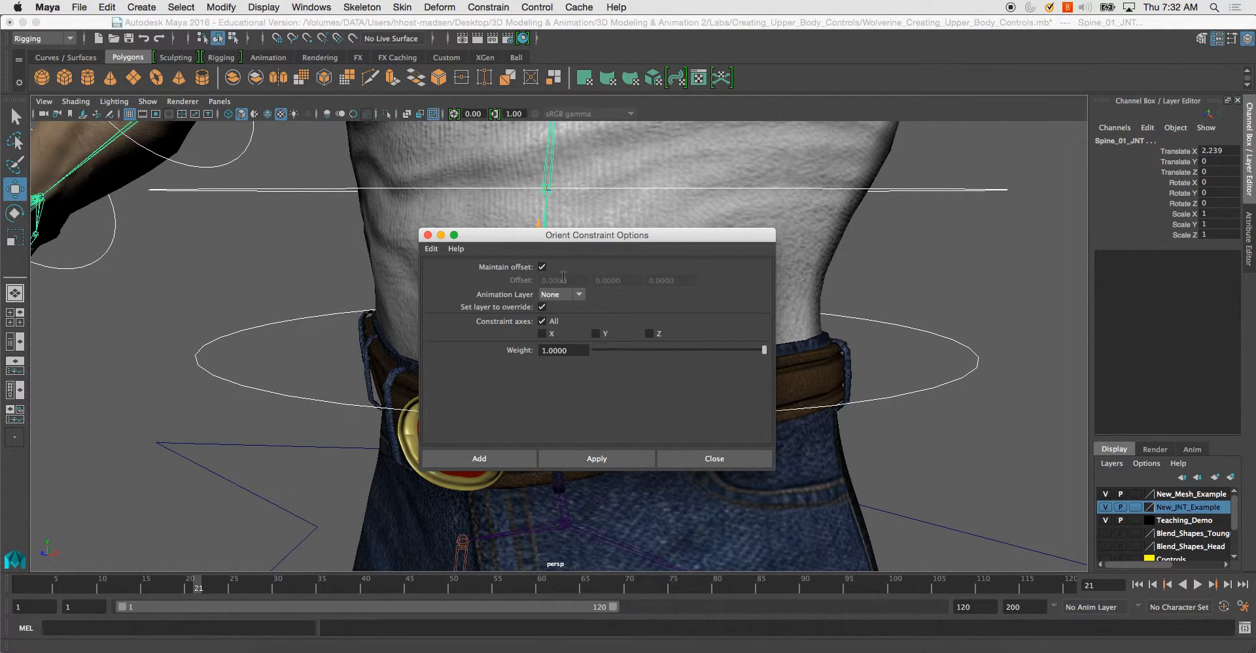
{"action": "left_click", "coordinate": [498, 459]}
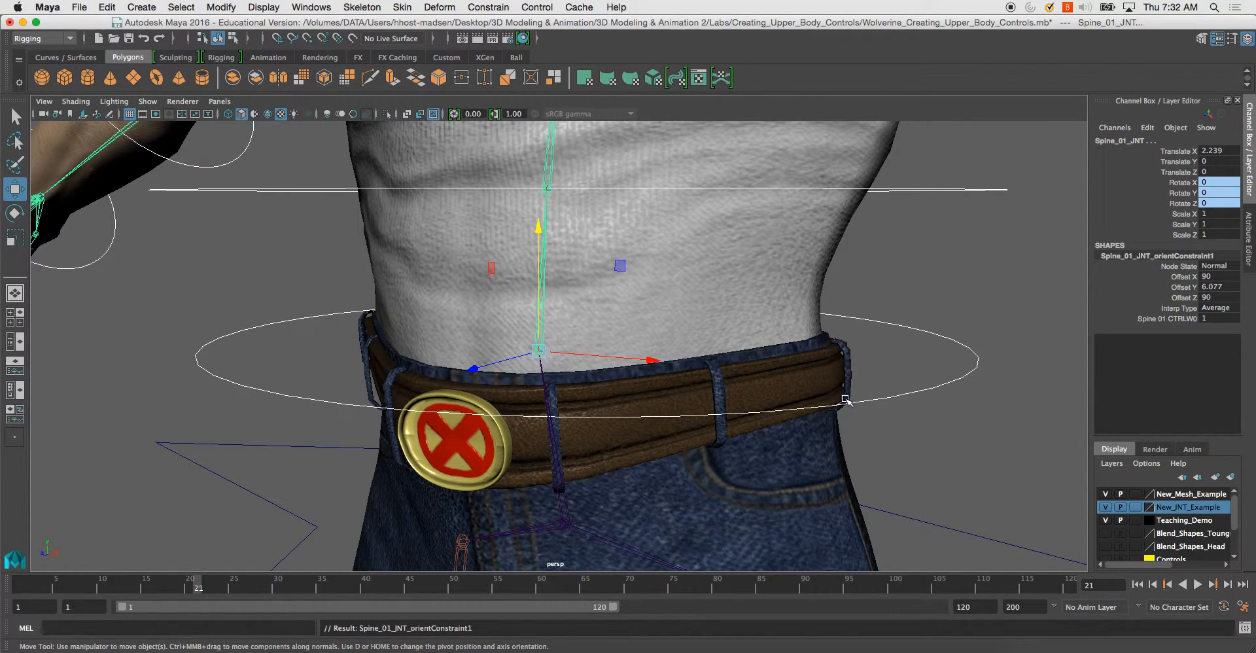
Step: Select Spine_02_CTRL, the control ring around the waist above Spine_01_CTRL
{"action": "left_click", "coordinate": [916, 190]}
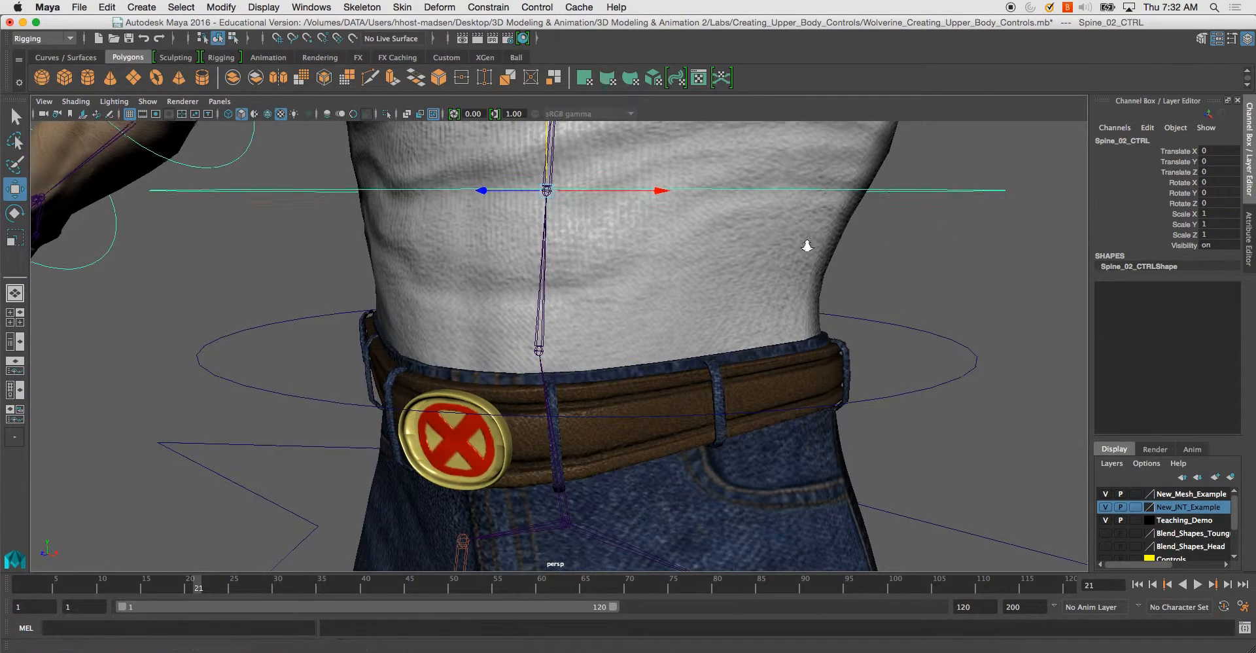
{"action": "middle_click_drag", "start_coordinate": [543, 203], "coordinate": [609, 308], "text": "alt"}
{"action": "right_click_drag", "start_coordinate": [609, 309], "coordinate": [637, 308], "text": "alt"}
{"action": "left_click_drag", "start_coordinate": [637, 308], "coordinate": [622, 329], "text": "alt"}
{"action": "mouse_move", "coordinate": [634, 303]}
{"action": "right_mouse_down", "text": "alt"}
{"action": "mouse_move", "coordinate": [634, 325]}
{"action": "mouse_move", "coordinate": [621, 288]}
{"action": "right_mouse_up", "text": "alt"}
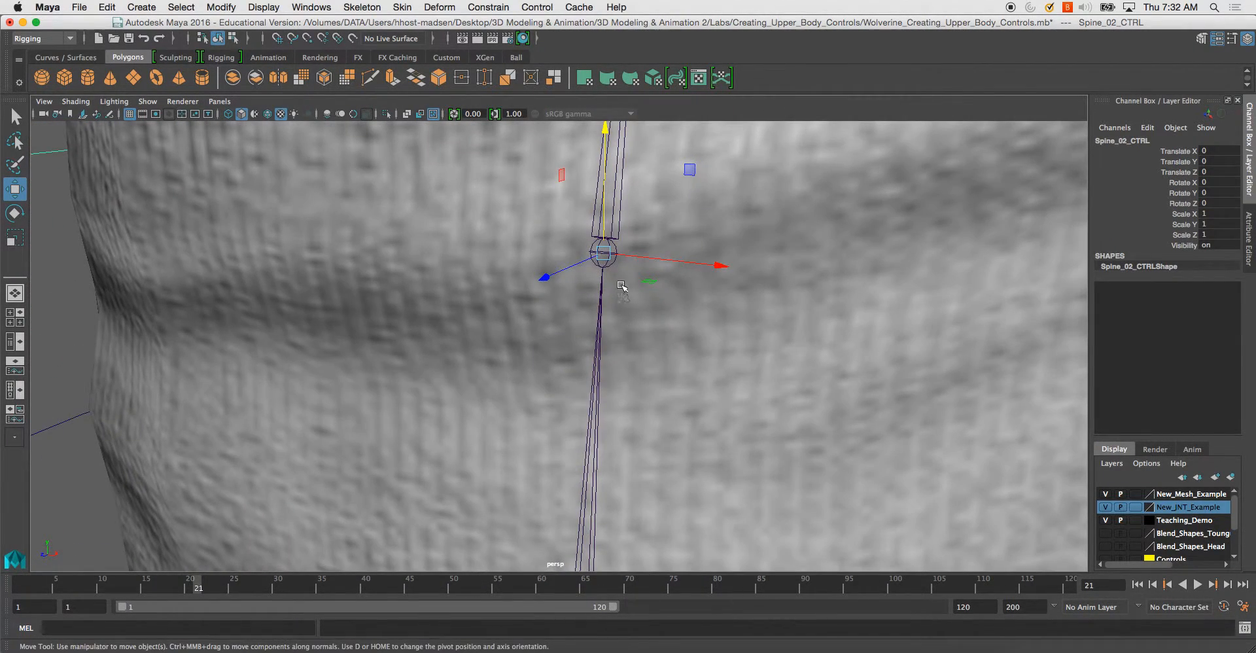
Step: Try parenting Spine_02_CTRL and Spine_02_JNT directly, and undo the parenting and the joint selection
{"action": "left_click", "coordinate": [608, 264], "text": "shift"}
{"action": "key", "text": "p"}
{"action": "right_click_drag", "start_coordinate": [672, 365], "coordinate": [636, 319], "text": "alt"}
{"action": "key", "text": "z"}
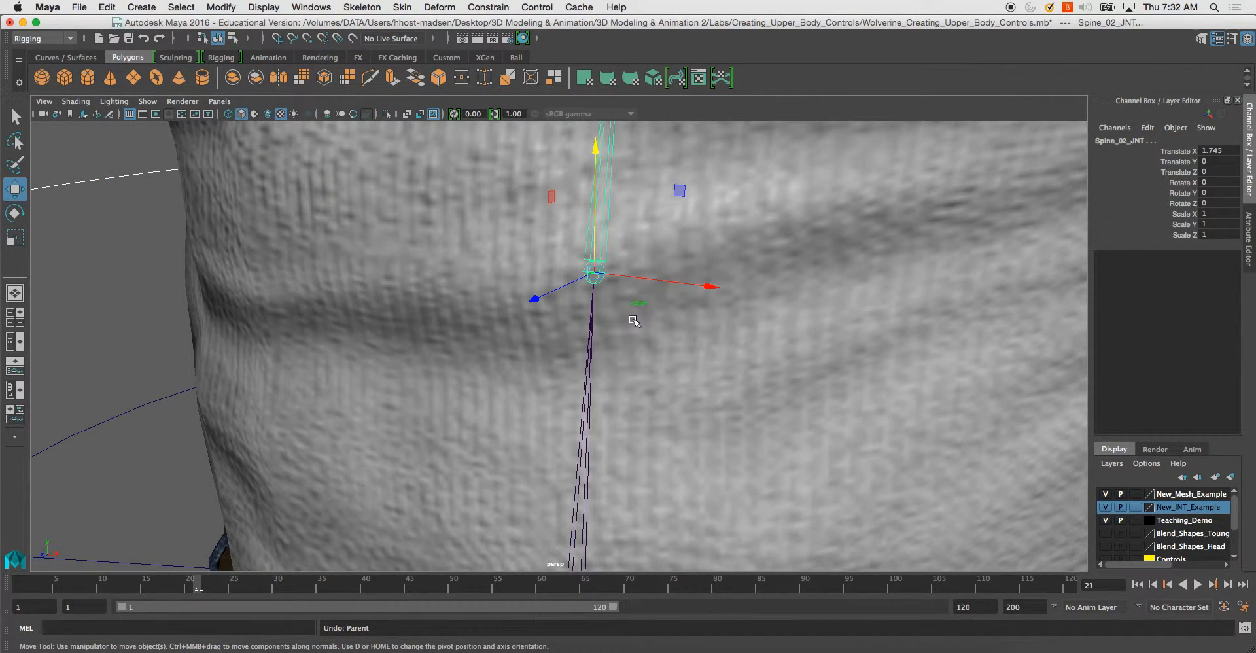
{"action": "key", "text": "z"}
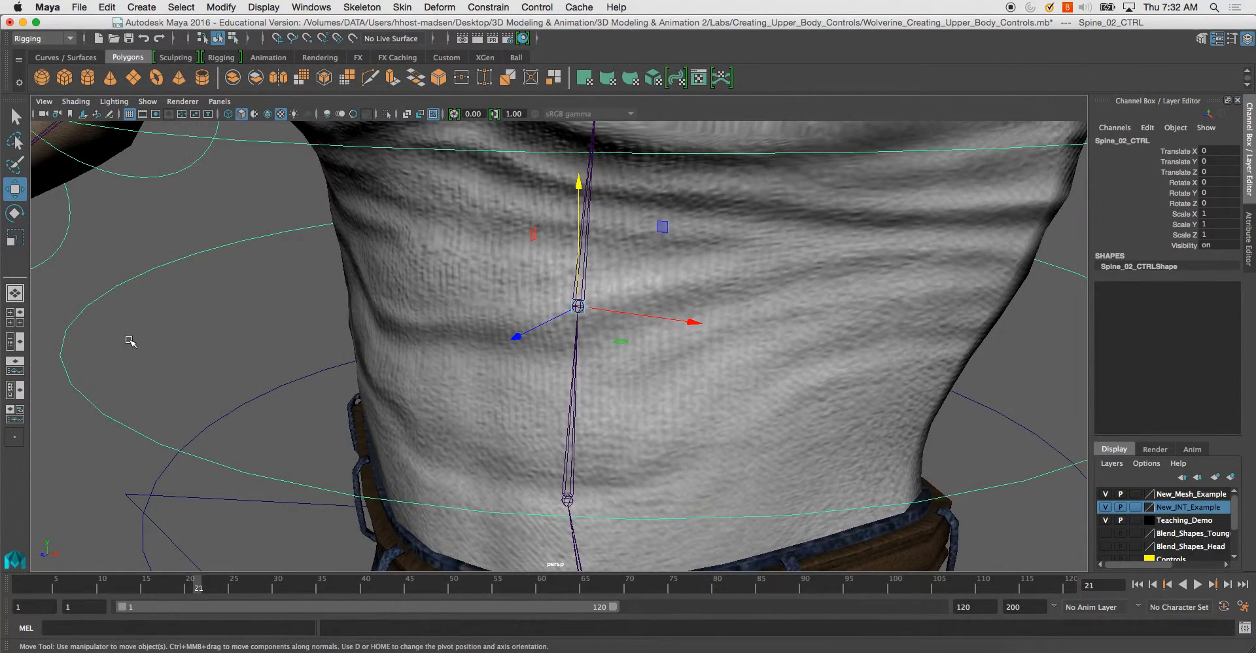
Step: Add Spine_02_JNT to the selection and orient-constrain it to Spine_02_CTRL with the same constraint options
{"action": "right_click_drag", "start_coordinate": [469, 300], "coordinate": [597, 305], "text": "alt"}
{"action": "middle_click_drag", "start_coordinate": [598, 304], "coordinate": [586, 321], "text": "alt"}
{"action": "left_click", "coordinate": [613, 282]}
{"action": "right_click_drag", "start_coordinate": [613, 281], "coordinate": [514, 225], "text": "alt"}
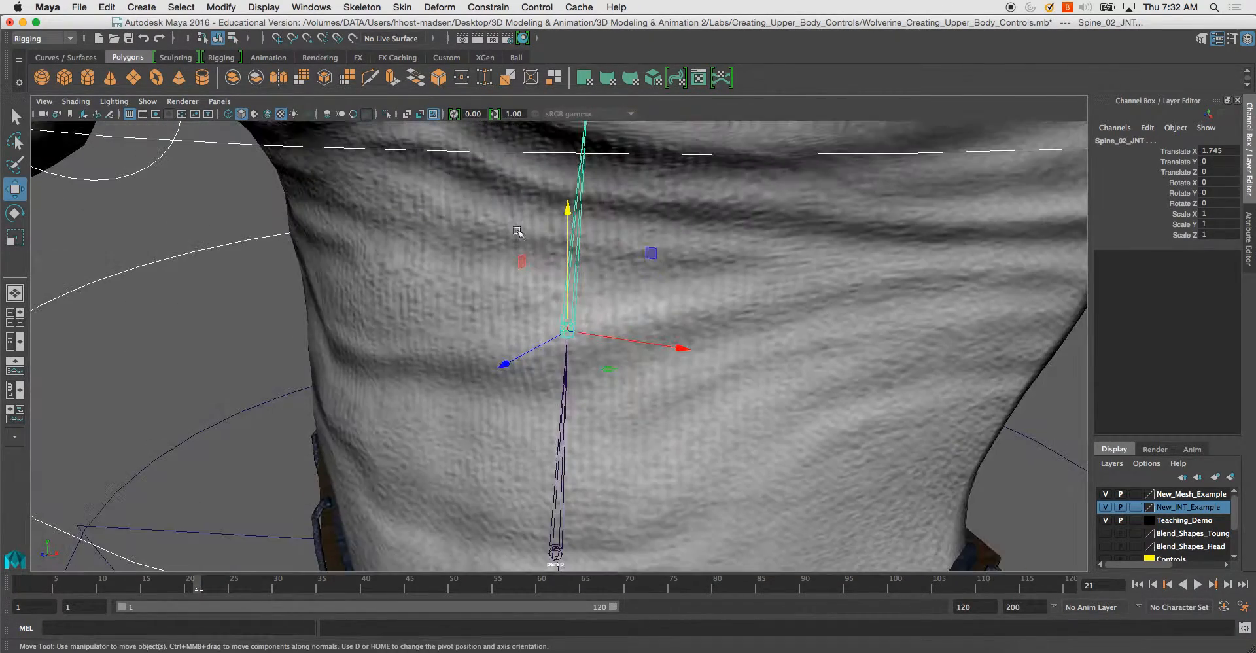
{"action": "left_click_drag", "start_coordinate": [578, 321], "coordinate": [595, 311], "text": "alt"}
{"action": "right_click_drag", "start_coordinate": [595, 310], "coordinate": [532, 274], "text": "alt"}
{"action": "left_click_drag", "start_coordinate": [532, 275], "coordinate": [522, 302], "text": "alt"}
{"action": "right_click_drag", "start_coordinate": [522, 302], "coordinate": [504, 275], "text": "alt"}
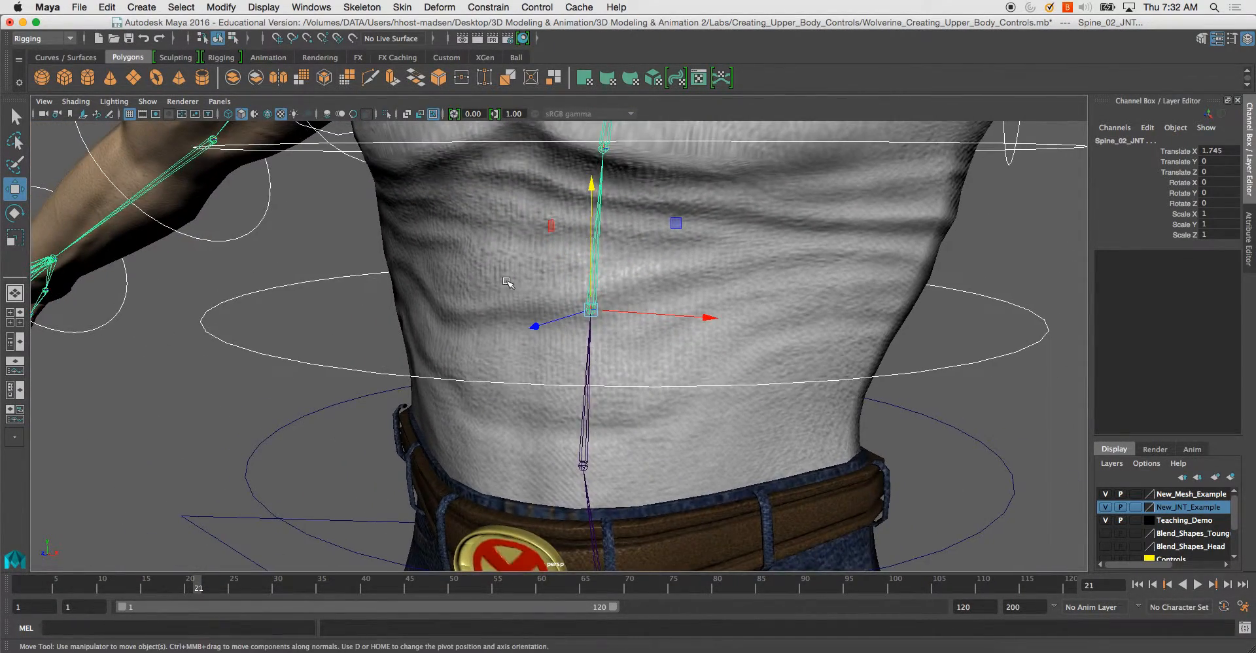
{"action": "middle_click_drag", "start_coordinate": [504, 275], "coordinate": [497, 295], "text": "alt"}
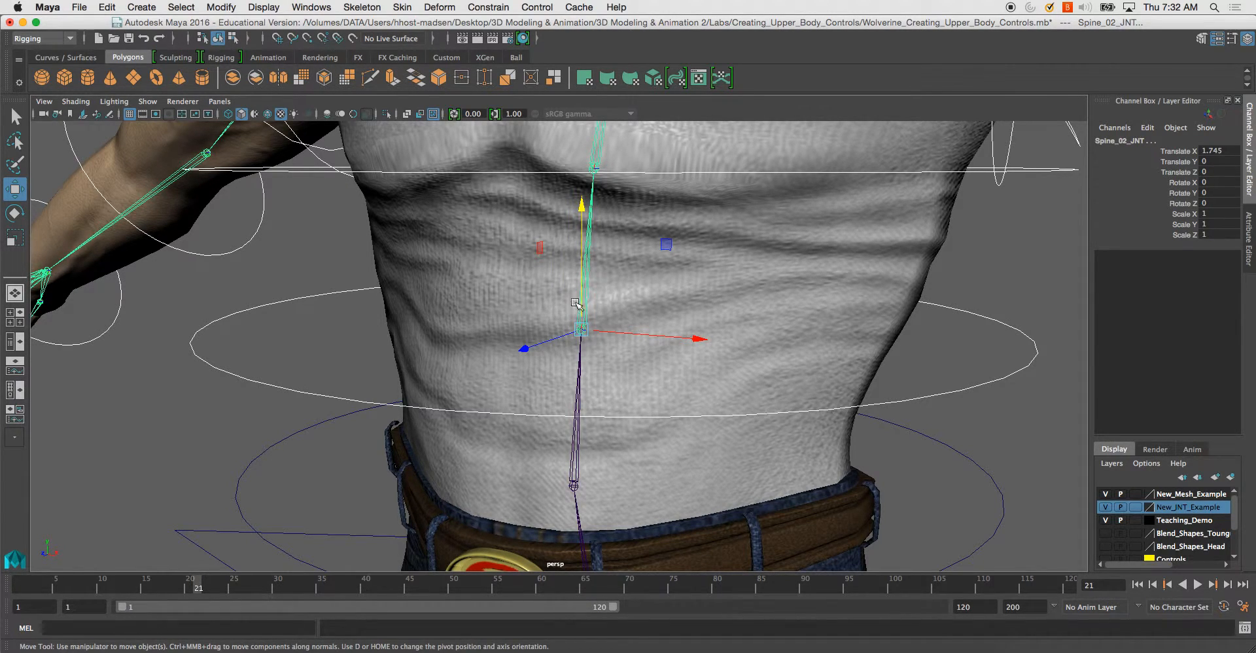
{"action": "left_click", "coordinate": [487, 7]}
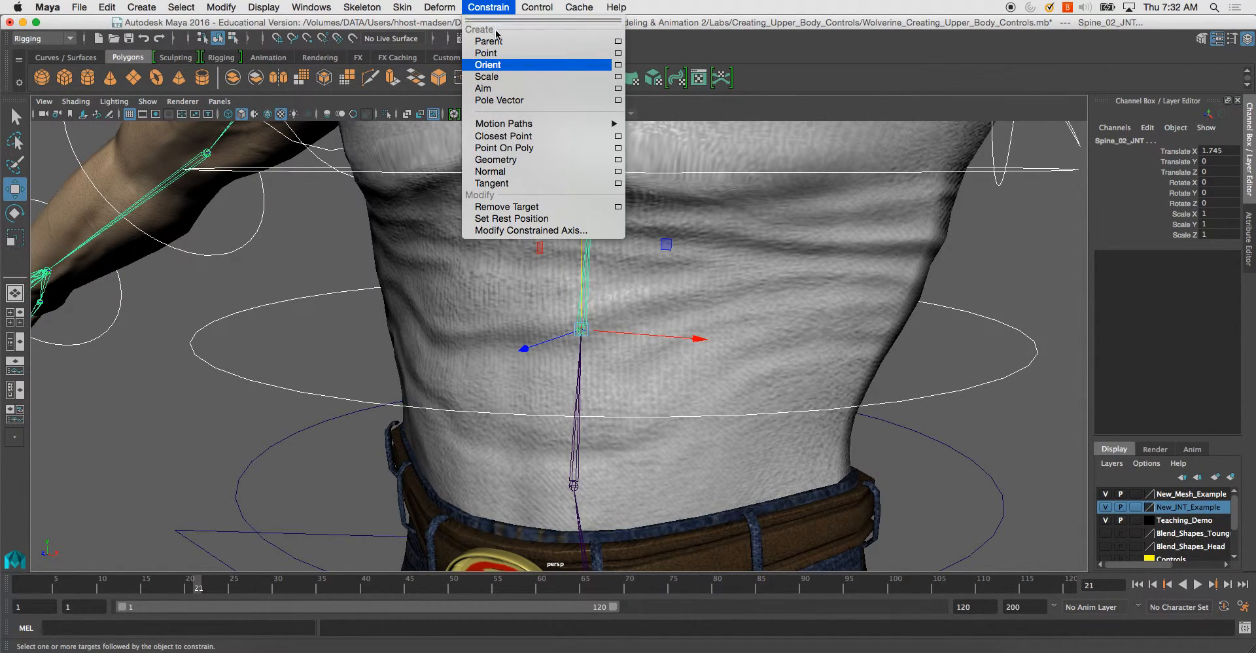
{"action": "left_click", "coordinate": [504, 68]}
Step: Test-rotate Spine_01_CTRL to check that the torso joints follow it, and undo the rotation
{"action": "mouse_move", "coordinate": [655, 254]}
{"action": "right_mouse_down", "text": "alt"}
{"action": "mouse_move", "coordinate": [639, 243]}
{"action": "mouse_move", "coordinate": [656, 237]}
{"action": "right_mouse_up", "text": "alt"}
{"action": "middle_click_drag", "start_coordinate": [657, 237], "coordinate": [634, 203], "text": "alt"}
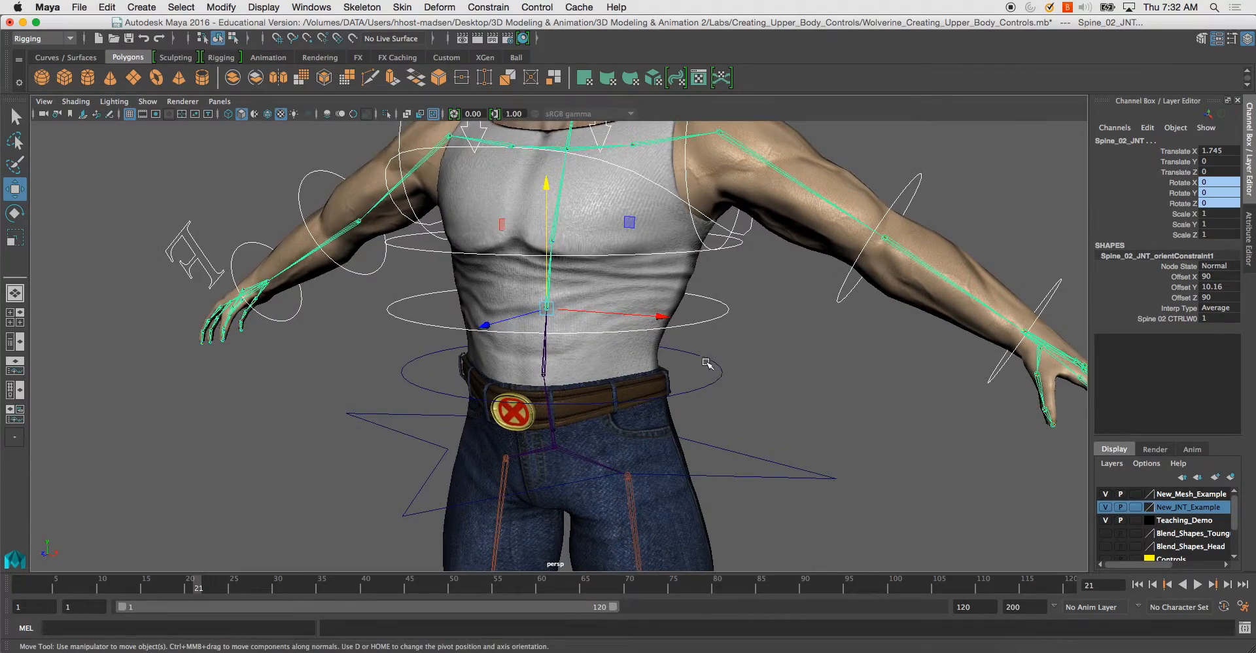
{"action": "left_click", "coordinate": [708, 362]}
{"action": "middle_click_drag", "start_coordinate": [713, 322], "coordinate": [698, 282], "text": "alt"}
{"action": "key", "text": "e"}
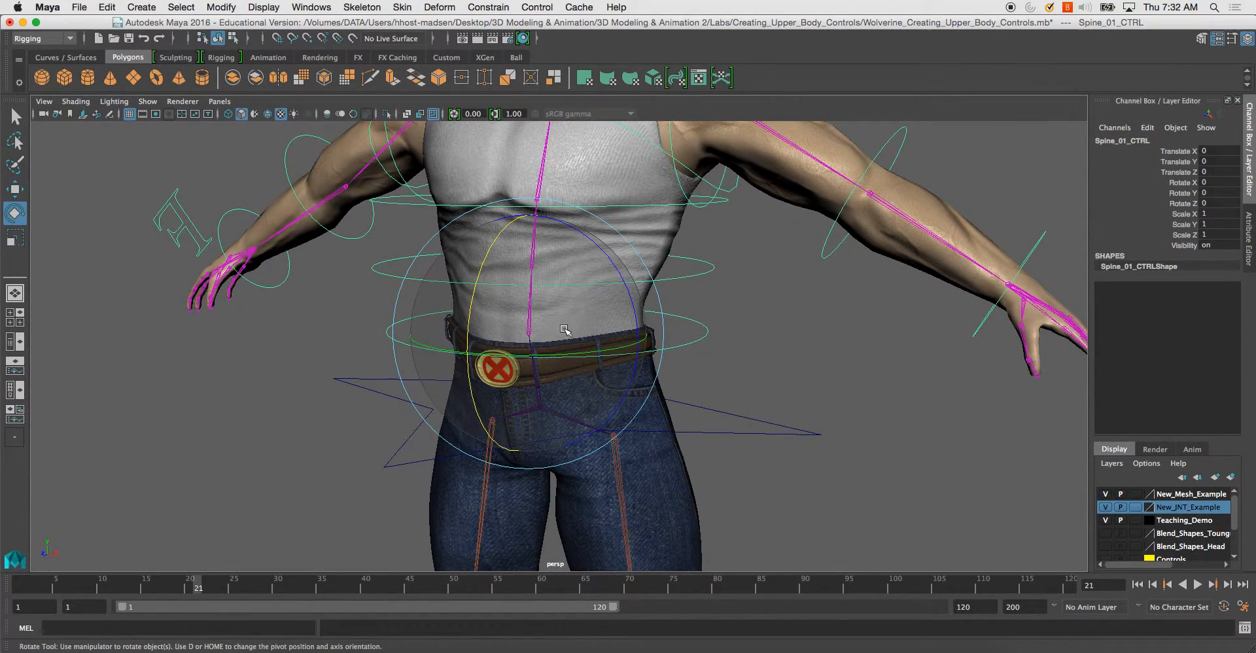
{"action": "left_click_drag", "start_coordinate": [542, 311], "coordinate": [582, 292]}
{"action": "key", "text": "super+z"}
{"action": "right_click_drag", "start_coordinate": [648, 202], "coordinate": [579, 199], "text": "alt"}
{"action": "middle_click_drag", "start_coordinate": [578, 199], "coordinate": [578, 280], "text": "alt"}
{"action": "left_click_drag", "start_coordinate": [568, 361], "coordinate": [457, 400], "text": "alt"}
{"action": "key", "text": "super+z"}
{"action": "right_click_drag", "start_coordinate": [457, 401], "coordinate": [728, 399], "text": "alt"}
Step: Check the spine controls' hierarchy by selecting them and try parenting Spine_03_CTRL to Spine_02_CTRL again
{"action": "left_click", "coordinate": [696, 305]}
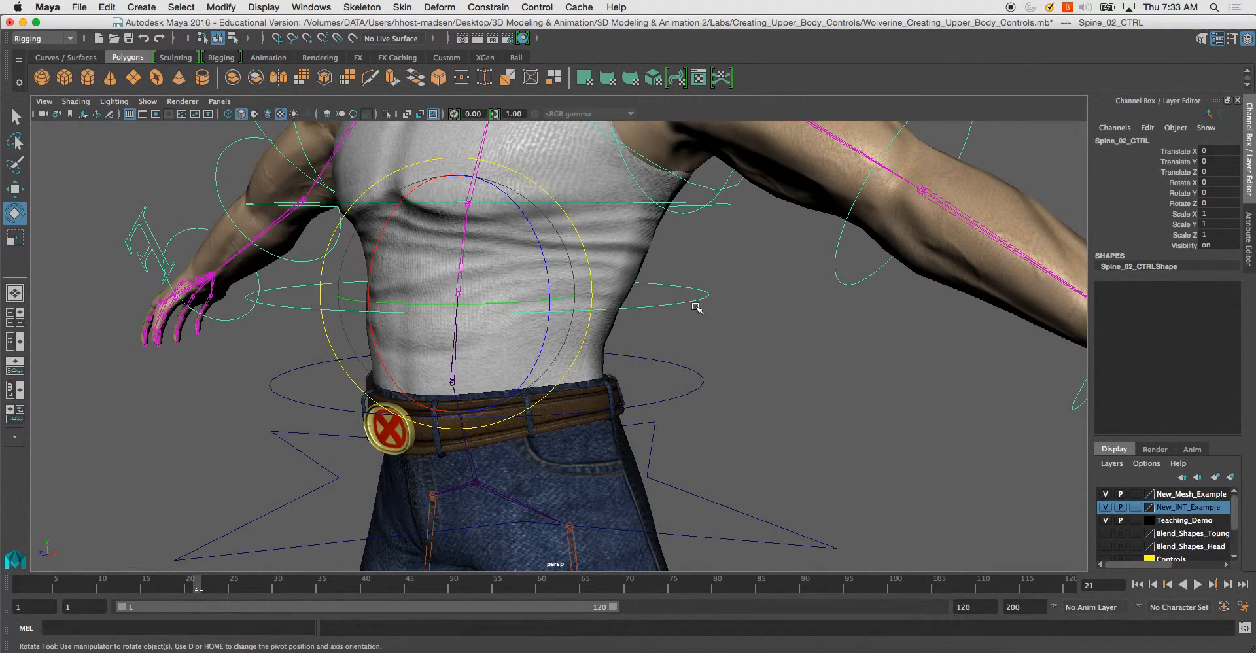
{"action": "left_click", "coordinate": [673, 354]}
{"action": "left_click", "coordinate": [690, 299]}
{"action": "left_click", "coordinate": [701, 387]}
{"action": "middle_click_drag", "start_coordinate": [662, 265], "coordinate": [690, 278], "text": "alt"}
{"action": "left_click", "coordinate": [671, 296]}
{"action": "left_click_drag", "start_coordinate": [727, 330], "coordinate": [739, 354]}
{"action": "key", "text": "p"}
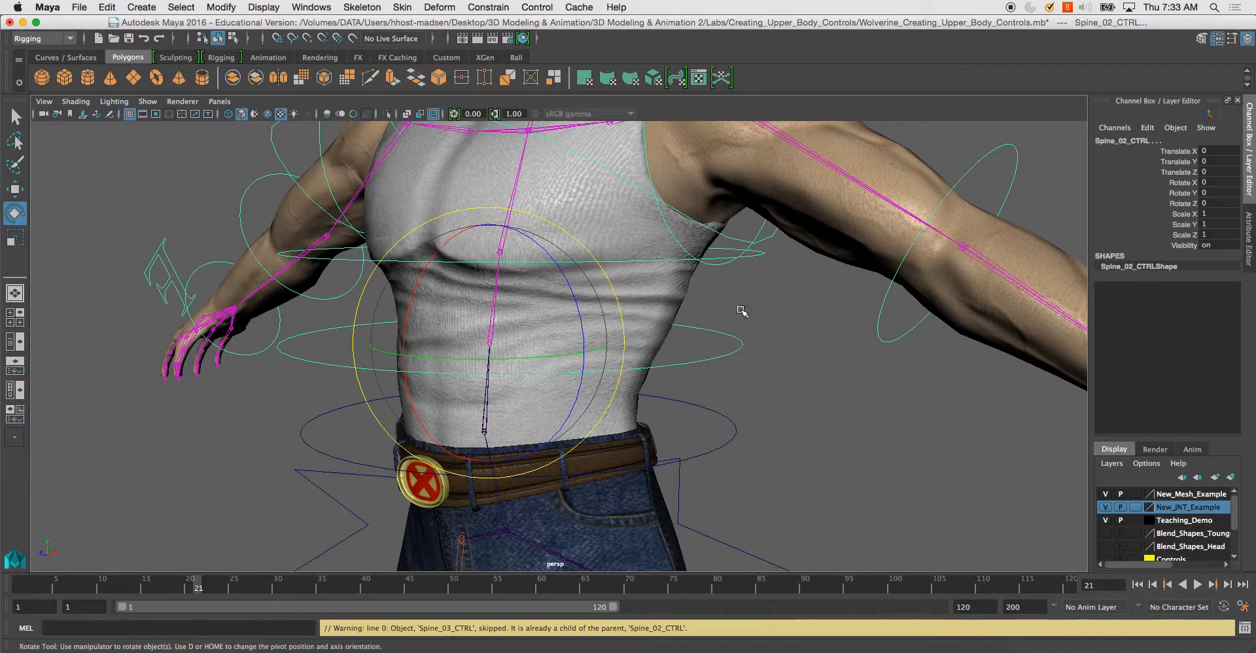
Step: Orient-constrain Spine_03_JNT, the joint at the base of the chest, to Spine_03_CTRL
{"action": "left_click", "coordinate": [712, 322]}
{"action": "left_click", "coordinate": [586, 260]}
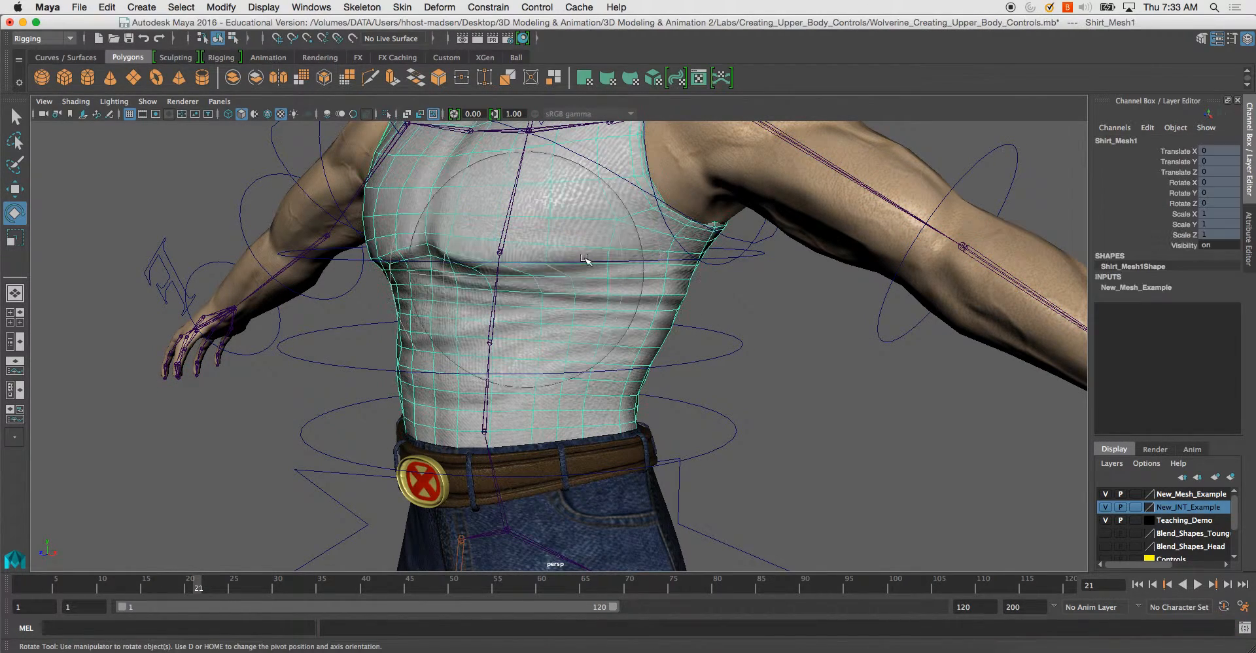
{"action": "left_click", "coordinate": [695, 274]}
{"action": "left_click", "coordinate": [678, 262]}
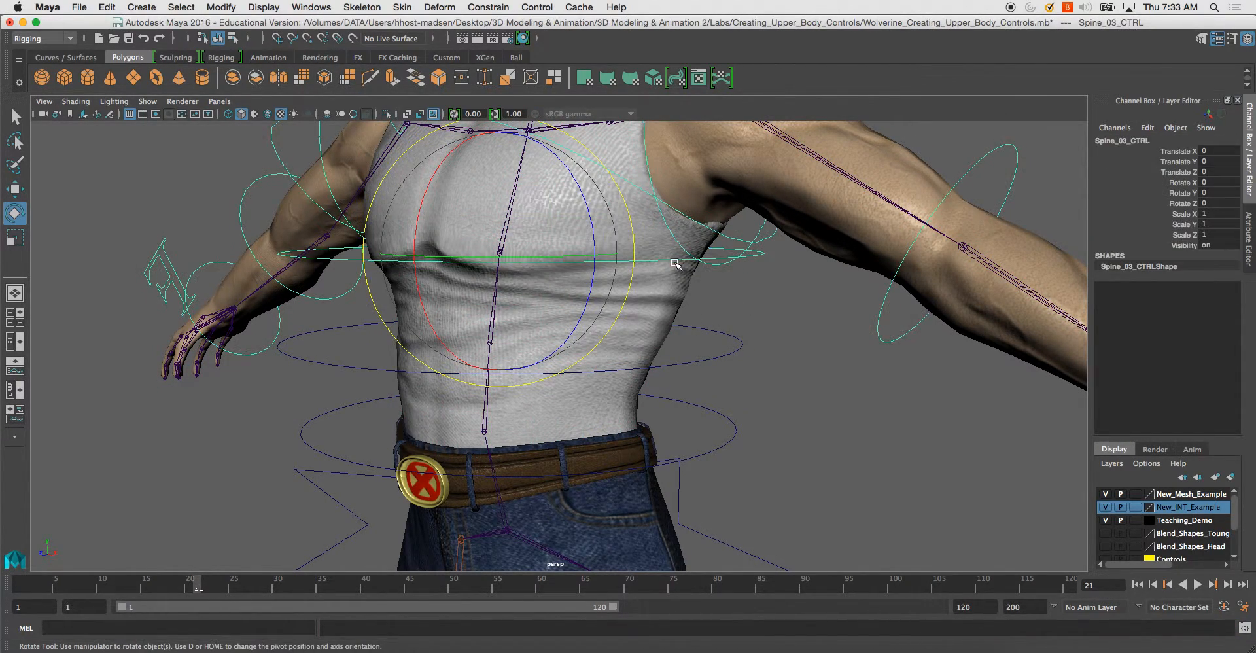
{"action": "middle_click_drag", "start_coordinate": [678, 263], "coordinate": [748, 333], "text": "alt"}
{"action": "right_click_drag", "start_coordinate": [748, 333], "coordinate": [754, 408], "text": "alt"}
{"action": "key", "text": "w"}
{"action": "right_click_drag", "start_coordinate": [679, 347], "coordinate": [638, 320], "text": "alt"}
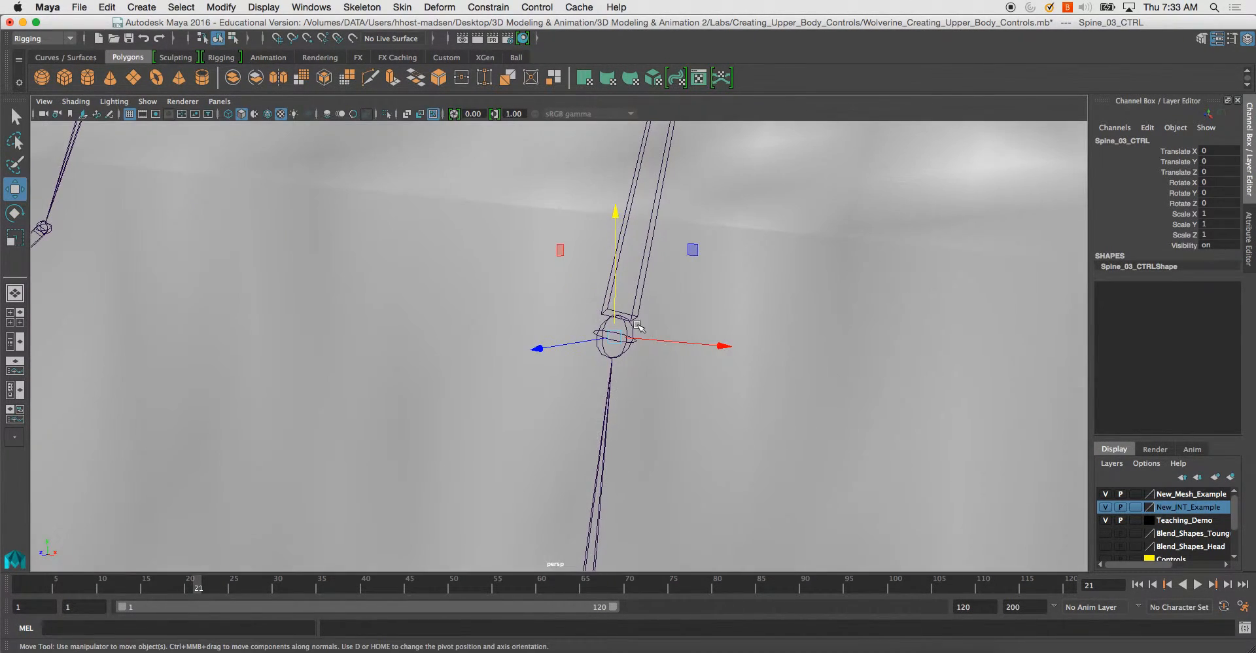
{"action": "left_click", "coordinate": [632, 330]}
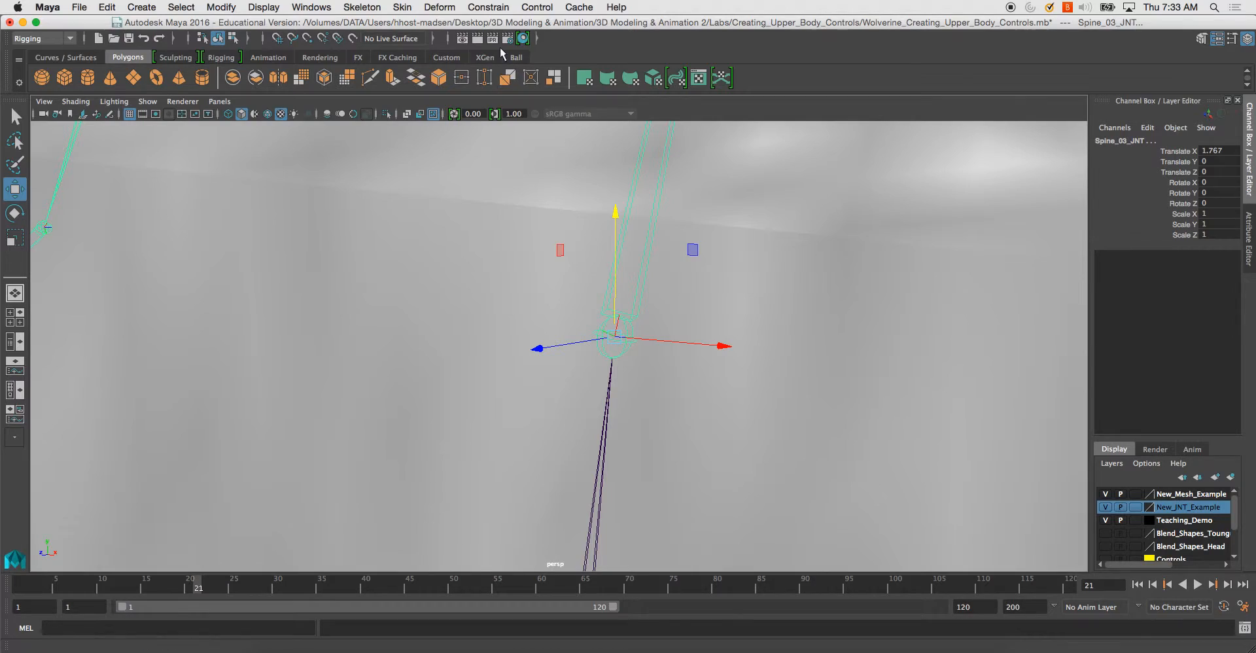
{"action": "left_click", "coordinate": [495, 9]}
{"action": "left_click", "coordinate": [501, 65]}
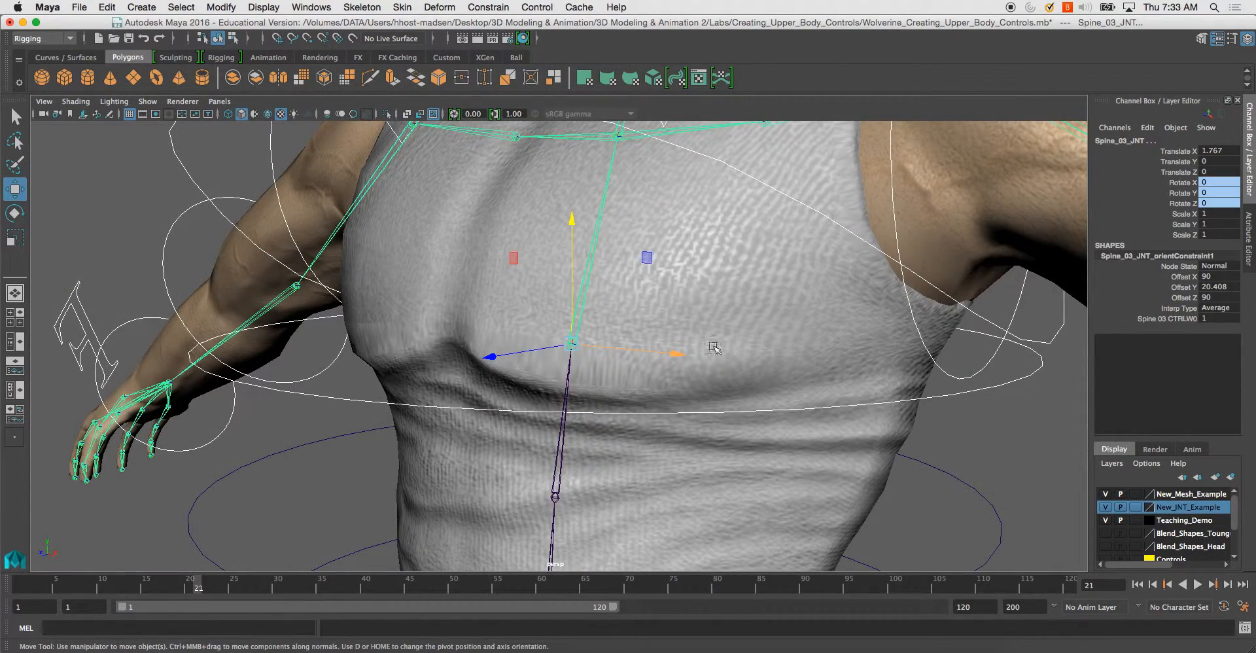
Step: Orient-constrain Chest_JNT, the joint where the clavicles and neck meet, to Chest_CTRL
{"action": "left_click", "coordinate": [1013, 384]}
{"action": "key", "text": "f"}
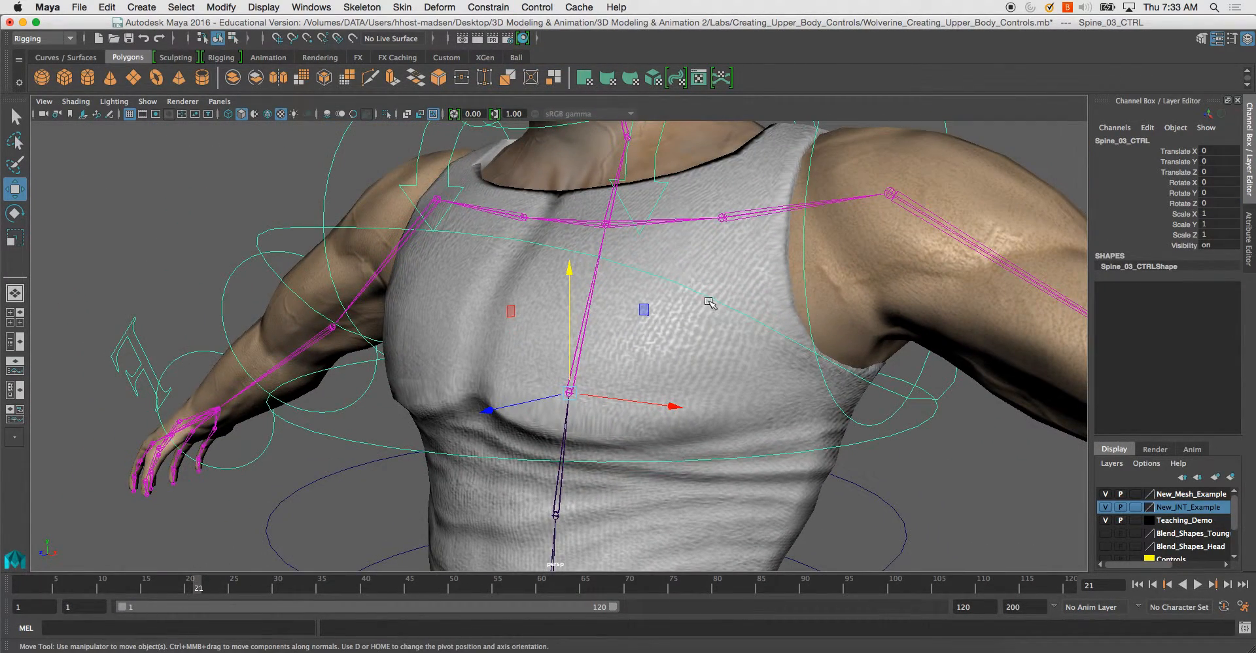
{"action": "left_click", "coordinate": [696, 250]}
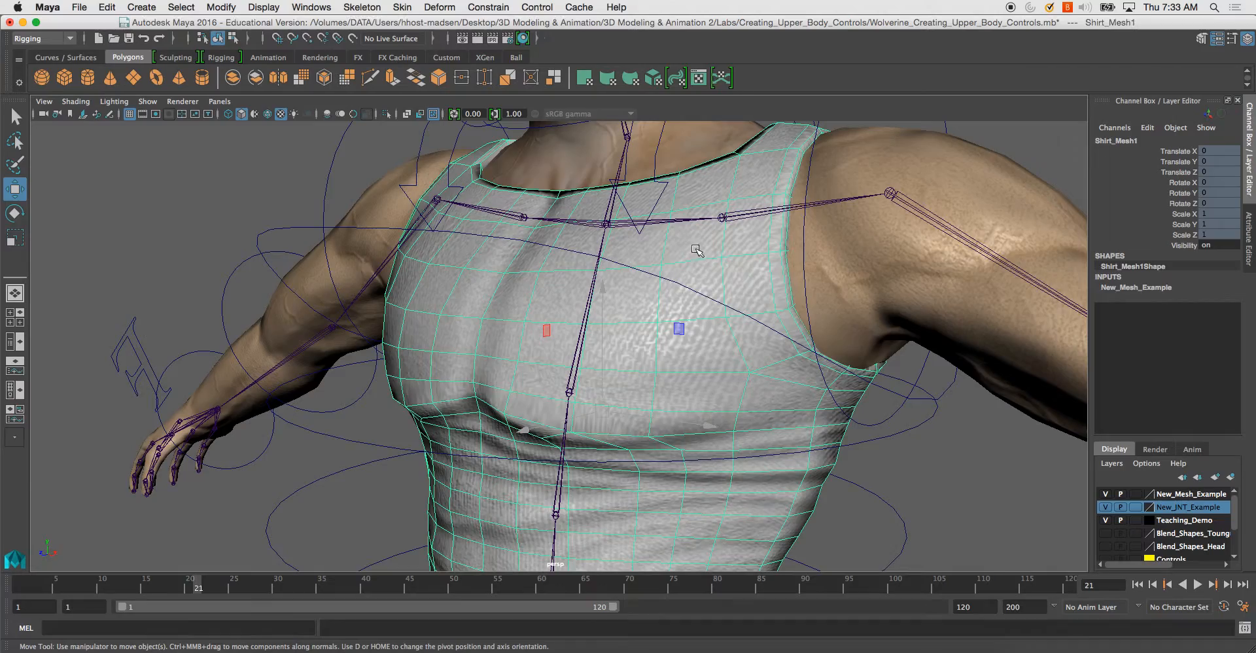
{"action": "left_click", "coordinate": [285, 228]}
{"action": "key", "text": "f"}
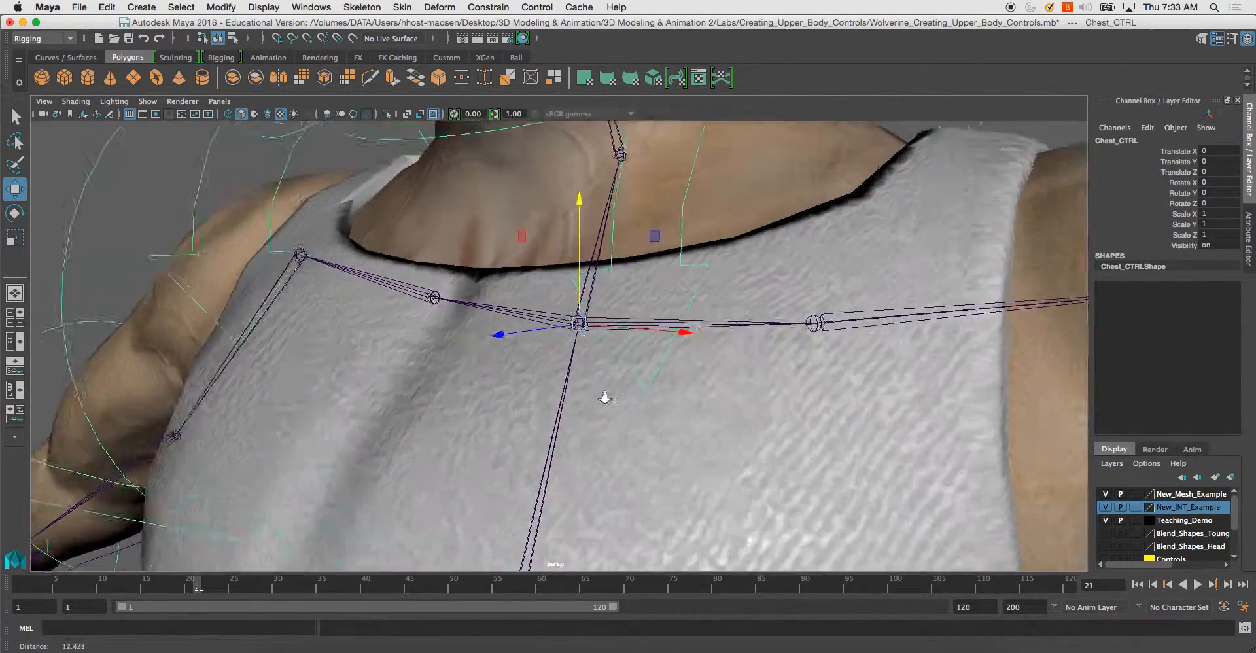
{"action": "scroll", "coordinate": [593, 391], "scroll_direction": "up", "scroll_amount": 5}
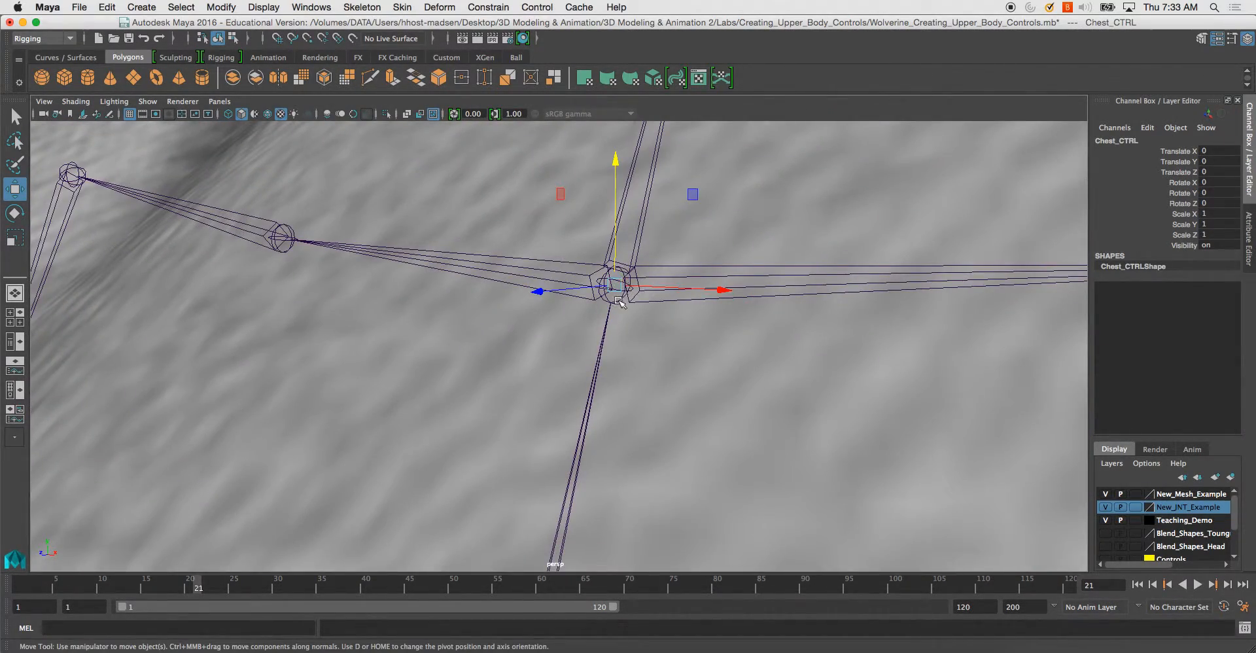
{"action": "left_click", "coordinate": [619, 301]}
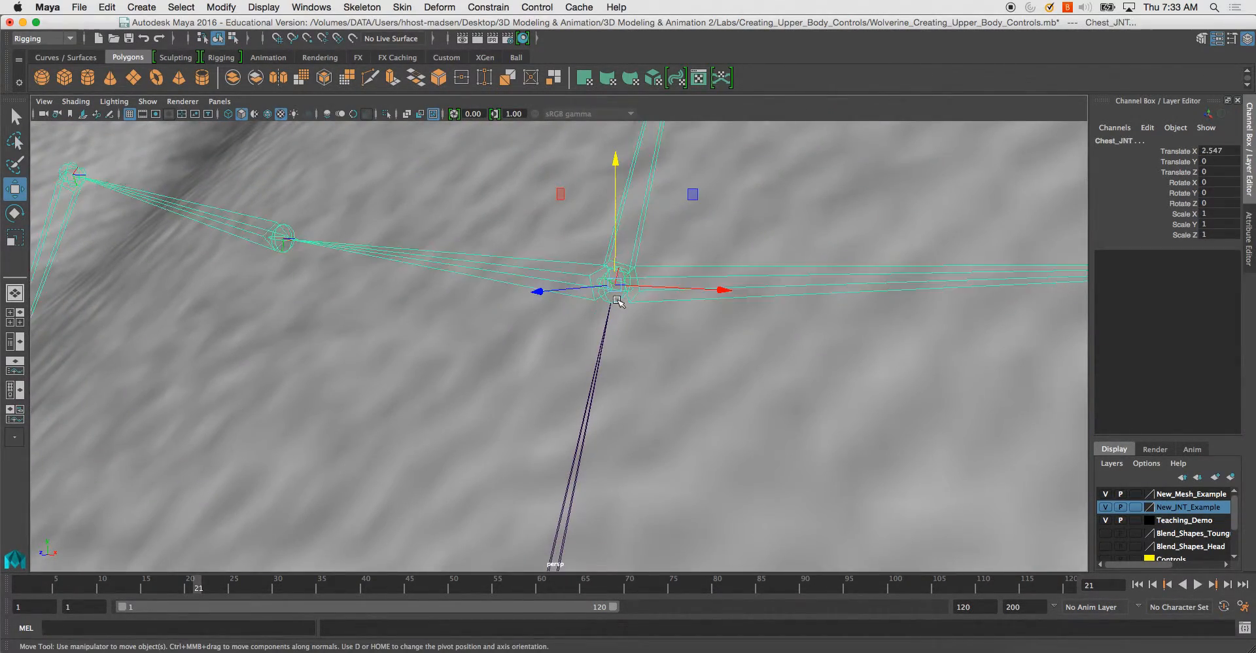
{"action": "left_click", "coordinate": [488, 8]}
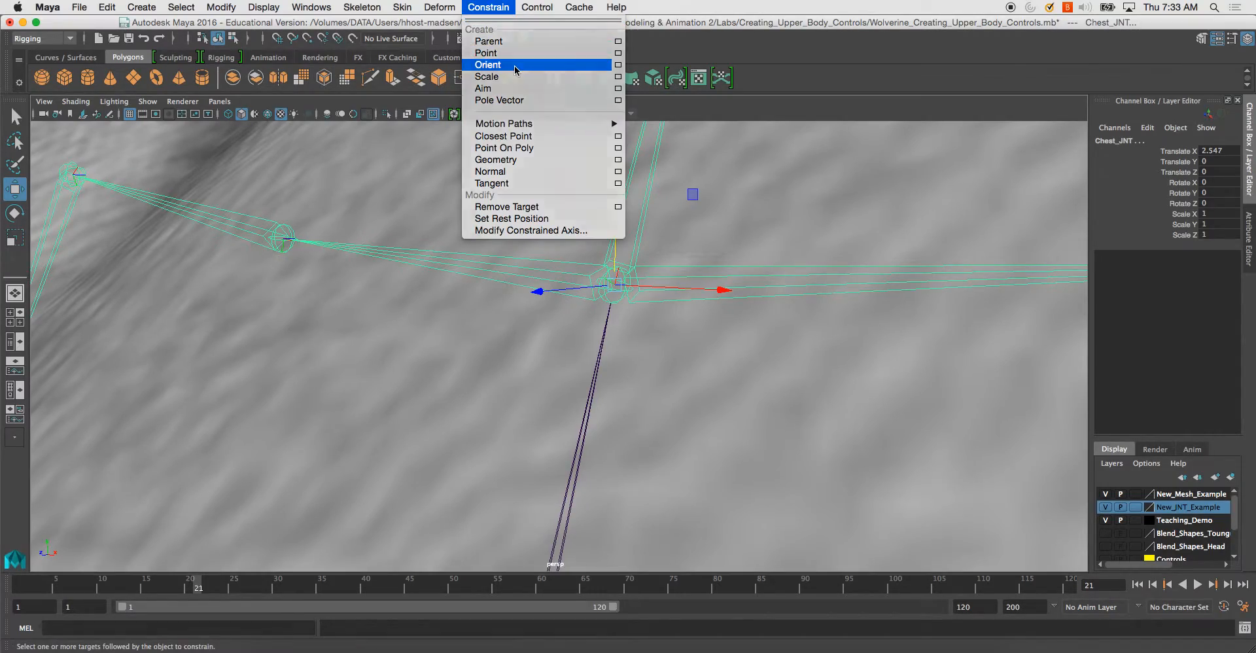
{"action": "left_click", "coordinate": [517, 64]}
Step: Orient-constrain L_Clav_JNT, the left clavicle joint, to L_Clav_CTRL
{"action": "scroll", "coordinate": [687, 283], "scroll_direction": "down", "scroll_amount": 5}
{"action": "left_click_drag", "start_coordinate": [688, 283], "coordinate": [753, 378], "text": "alt"}
{"action": "left_click_drag", "start_coordinate": [699, 278], "coordinate": [678, 292], "text": "alt"}
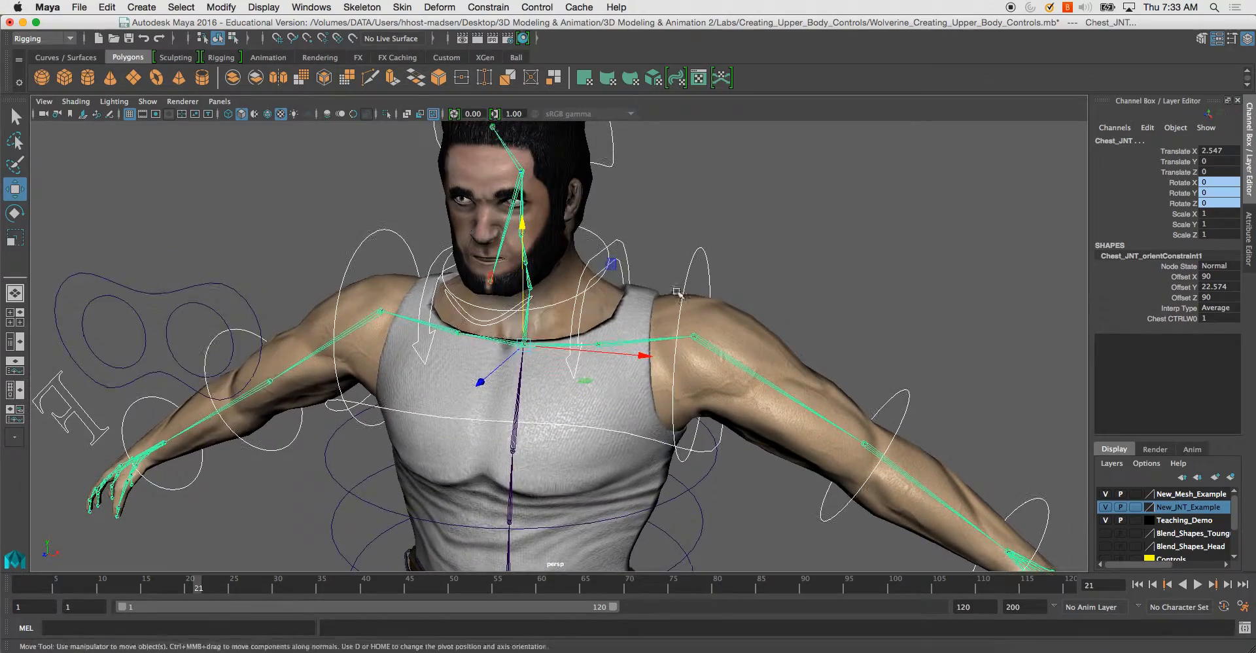
{"action": "left_click", "coordinate": [619, 242]}
{"action": "scroll", "coordinate": [654, 288], "scroll_direction": "up", "scroll_amount": 5}
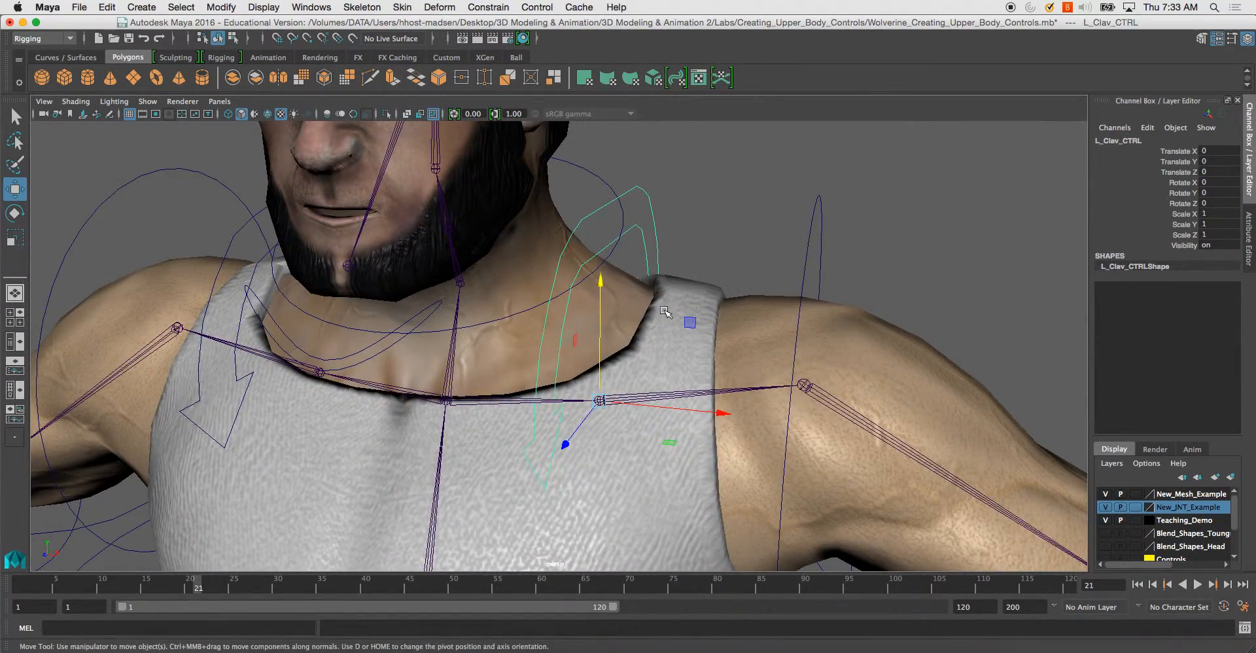
{"action": "left_click_drag", "start_coordinate": [685, 278], "coordinate": [791, 332], "text": "alt"}
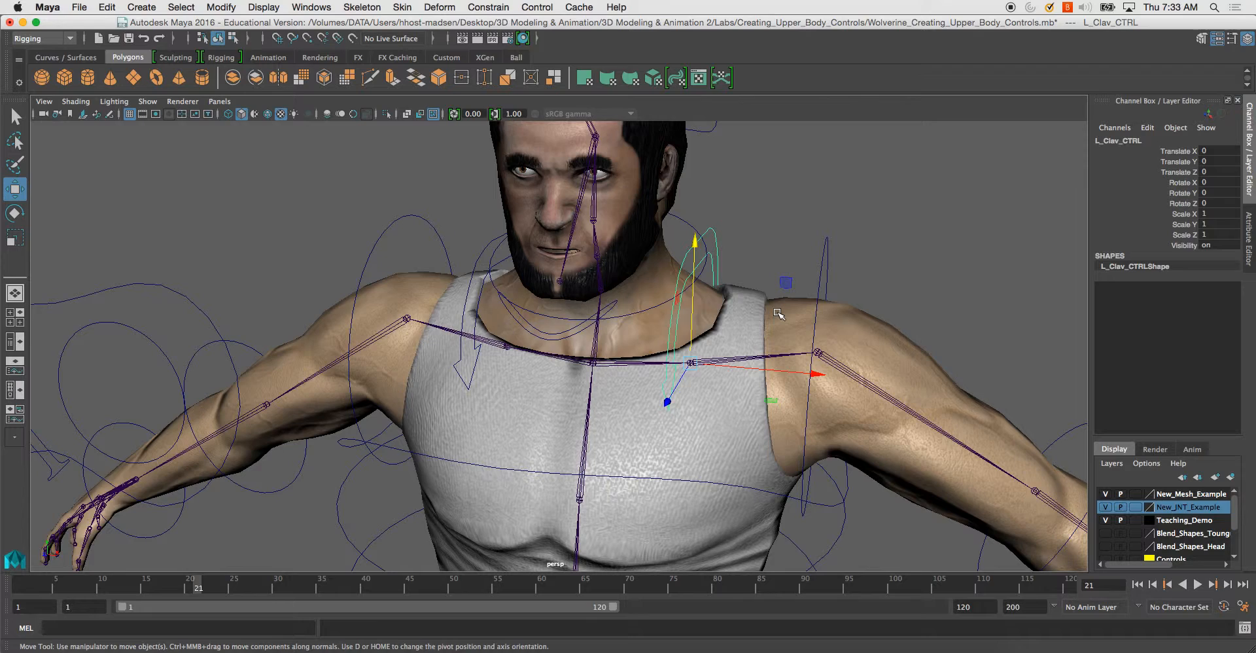
{"action": "scroll", "coordinate": [771, 324], "scroll_direction": "up", "scroll_amount": 5}
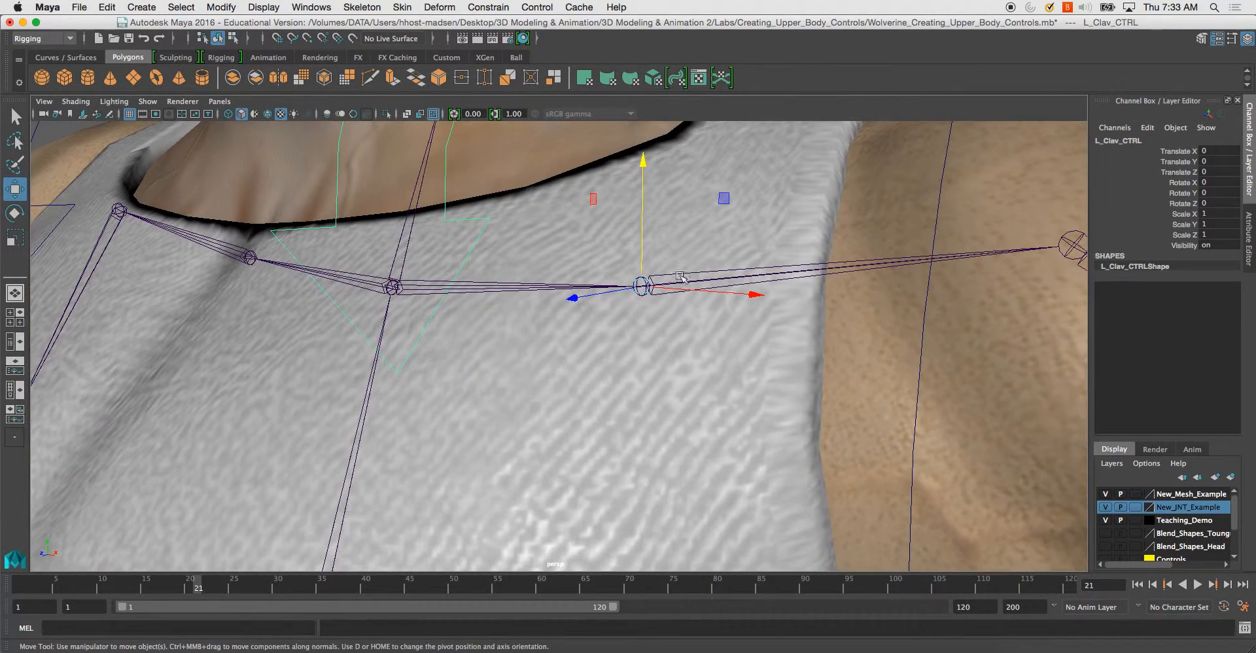
{"action": "left_click", "coordinate": [645, 294]}
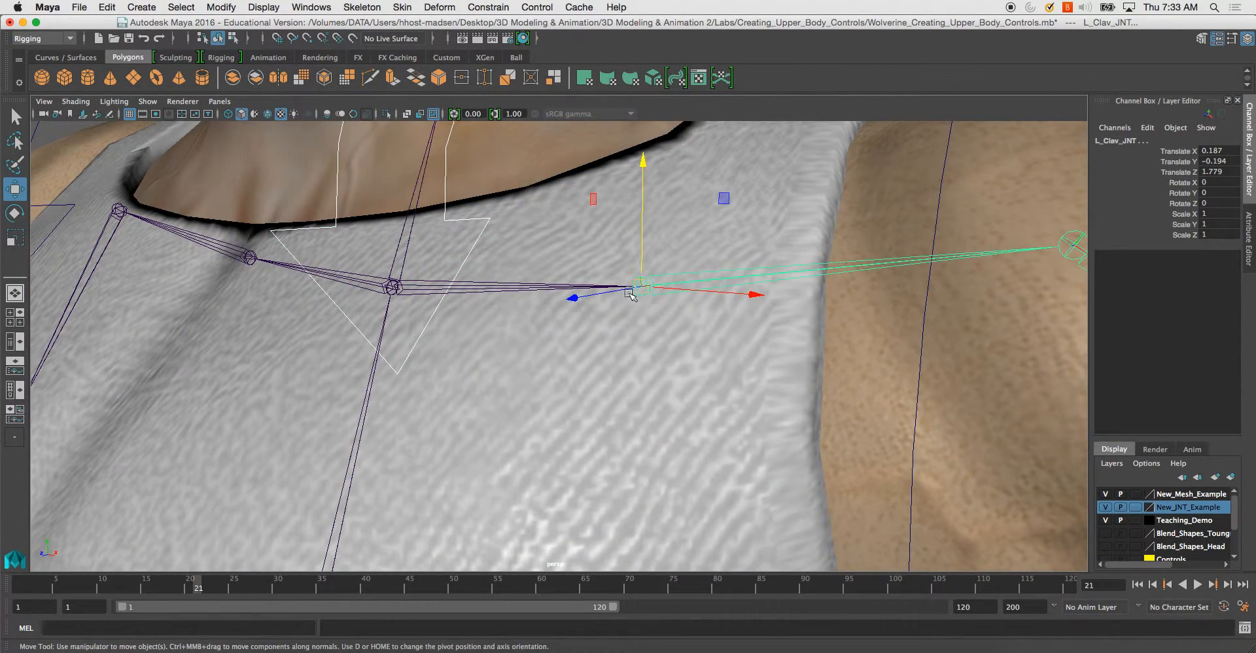
{"action": "scroll", "coordinate": [626, 285], "scroll_direction": "down", "scroll_amount": 3}
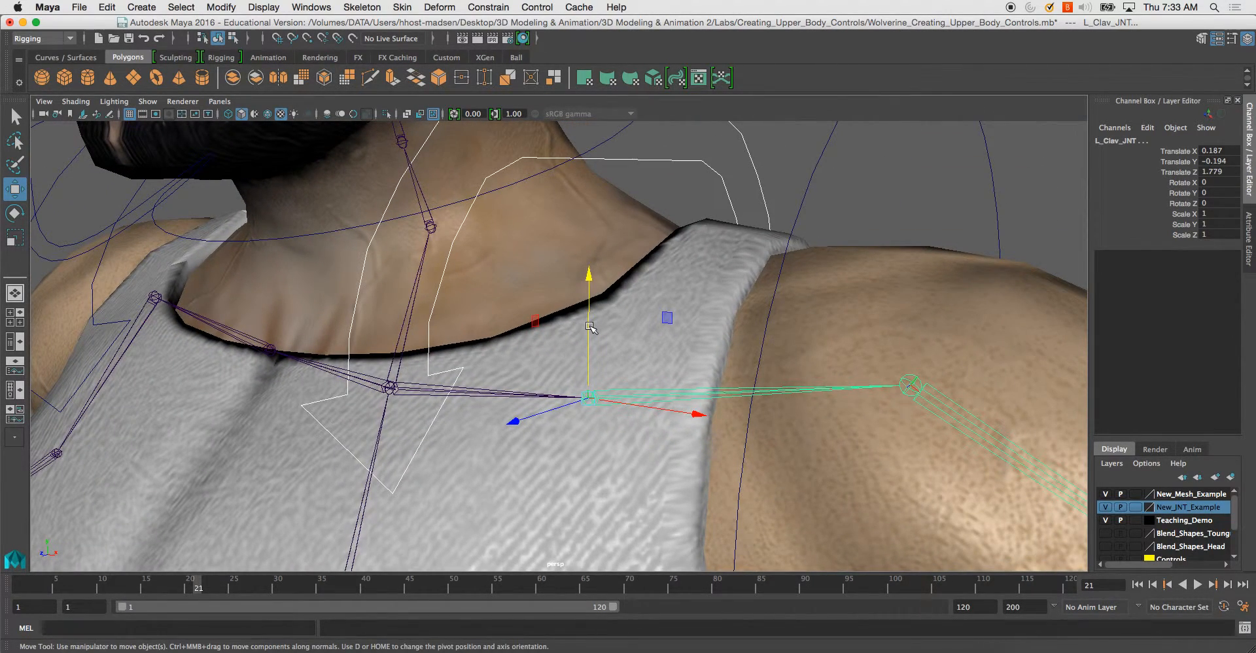
{"action": "scroll", "coordinate": [609, 371], "scroll_direction": "down", "scroll_amount": 2}
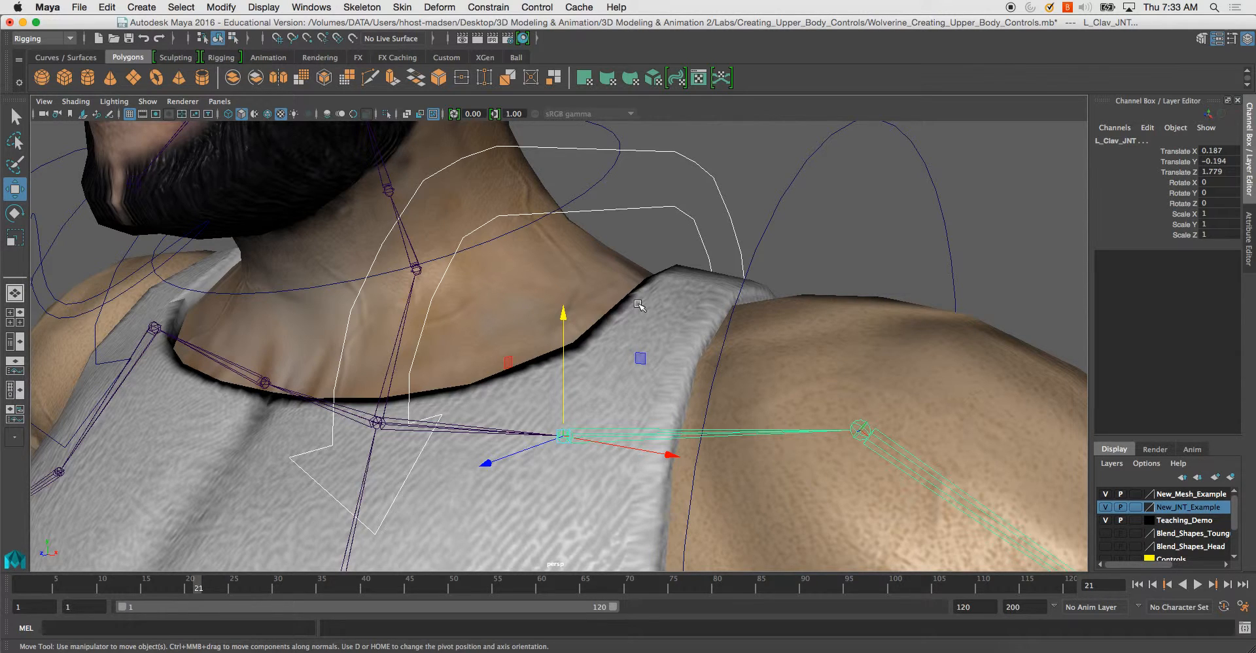
{"action": "scroll", "coordinate": [644, 295], "scroll_direction": "down", "scroll_amount": 3}
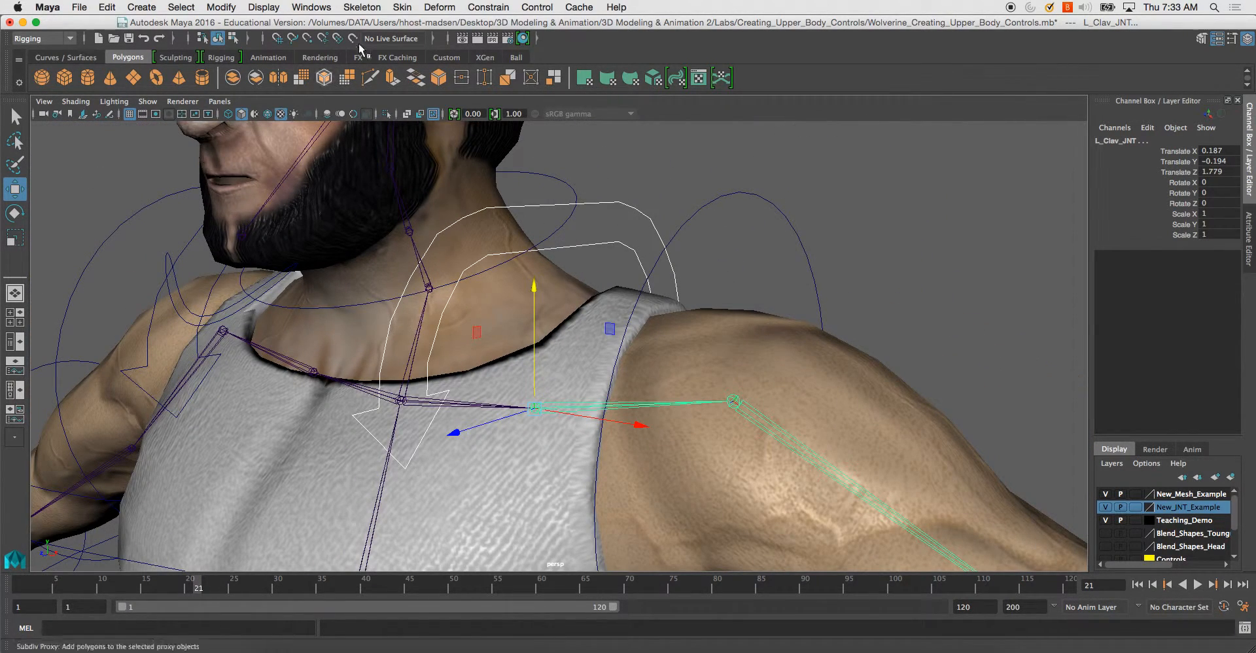
{"action": "left_click", "coordinate": [479, 8]}
{"action": "left_click", "coordinate": [496, 66]}
Step: Orient-constrain L_Shoulder_JNT to L_Shoulder_CTRL, the ring around the left shoulder
{"action": "left_click", "coordinate": [773, 213]}
{"action": "left_click_drag", "start_coordinate": [743, 250], "coordinate": [723, 233], "text": "alt"}
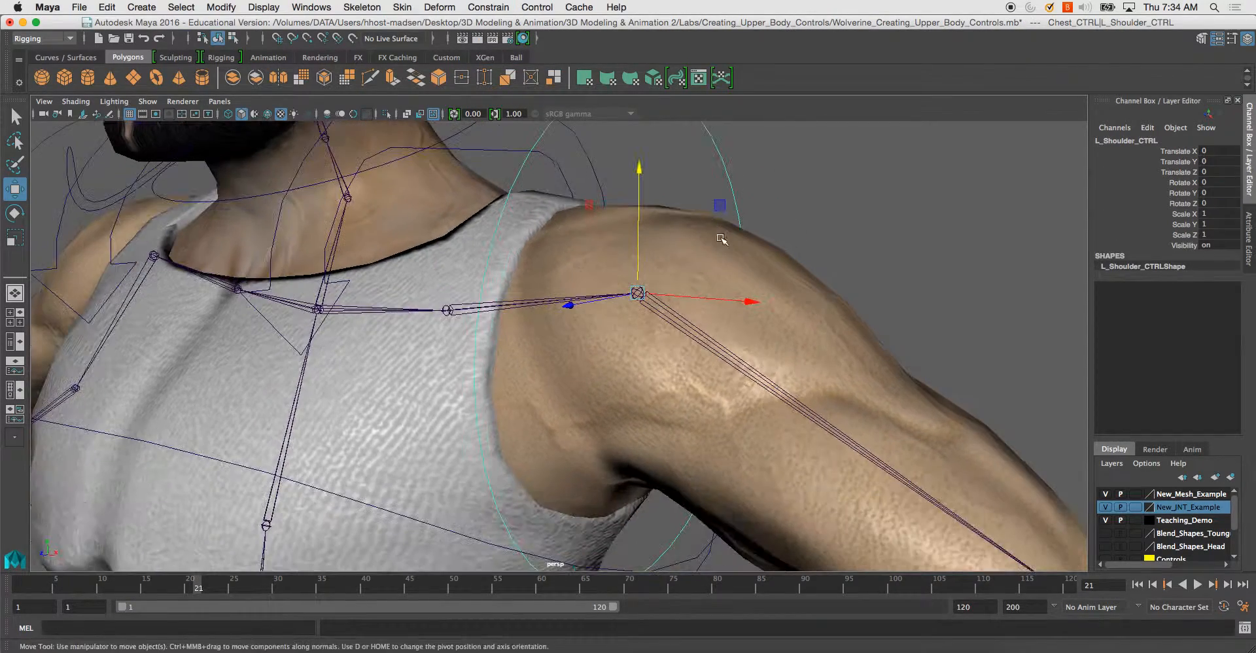
{"action": "right_click_drag", "start_coordinate": [644, 260], "coordinate": [732, 266], "text": "alt"}
{"action": "left_click", "coordinate": [703, 264]}
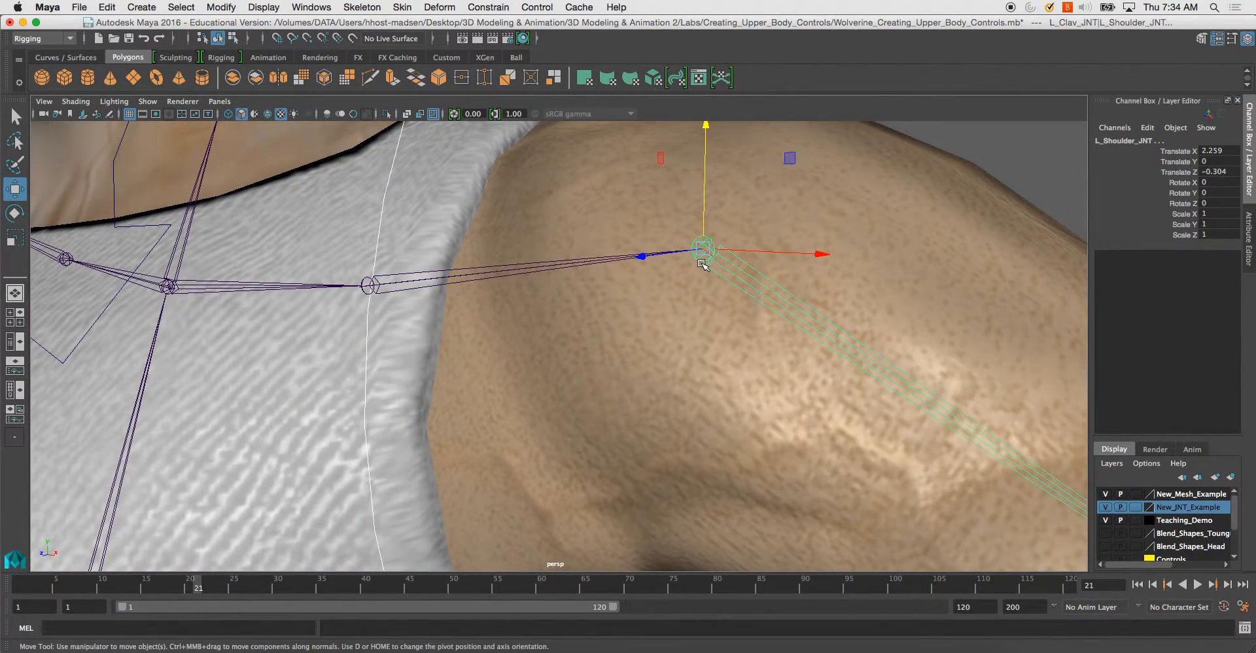
{"action": "key", "text": "g"}
Step: Orient-constrain the left elbow joint to the elbow control ring around it
{"action": "right_click_drag", "start_coordinate": [808, 287], "coordinate": [737, 272], "text": "alt"}
{"action": "middle_click_drag", "start_coordinate": [805, 262], "coordinate": [699, 224], "text": "alt"}
{"action": "middle_click_drag", "start_coordinate": [896, 353], "coordinate": [757, 288], "text": "alt"}
{"action": "left_click", "coordinate": [820, 335]}
{"action": "middle_click_drag", "start_coordinate": [828, 338], "coordinate": [721, 209], "text": "alt"}
{"action": "right_click_drag", "start_coordinate": [721, 210], "coordinate": [746, 264], "text": "alt"}
{"action": "left_click", "coordinate": [656, 352], "text": "shift"}
{"action": "key", "text": "g"}
Step: Orient-constrain L_Wrist_JNT, where the left finger joints branch off, to the left wrist control
{"action": "middle_click_drag", "start_coordinate": [746, 264], "coordinate": [662, 214], "text": "alt"}
{"action": "left_click_drag", "start_coordinate": [676, 308], "coordinate": [698, 354]}
{"action": "middle_click_drag", "start_coordinate": [674, 451], "coordinate": [729, 245], "text": "alt"}
{"action": "right_click_drag", "start_coordinate": [729, 244], "coordinate": [844, 281], "text": "alt"}
{"action": "middle_click_drag", "start_coordinate": [811, 124], "coordinate": [576, 301], "text": "alt"}
{"action": "left_click", "coordinate": [574, 291]}
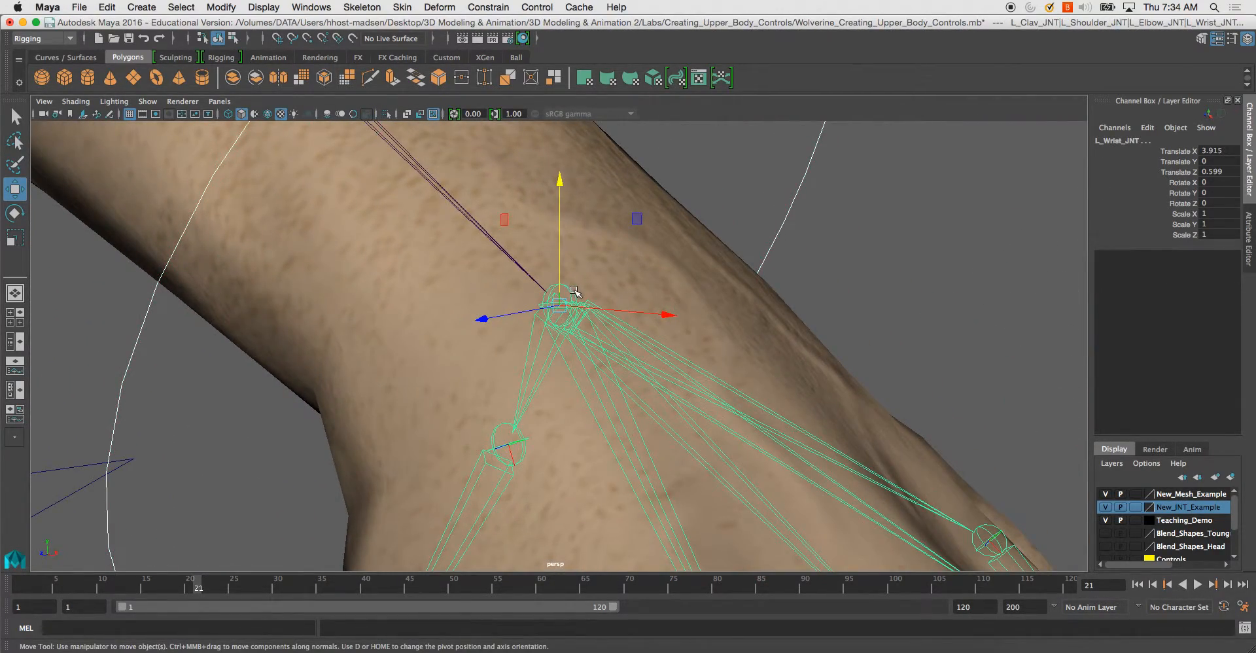
{"action": "key", "text": "g"}
Step: Orient-constrain R_Clav_JNT, the right clavicle joint, to R_Clav_CTRL
{"action": "right_click_drag", "start_coordinate": [589, 337], "coordinate": [472, 275], "text": "alt"}
{"action": "middle_click_drag", "start_coordinate": [471, 274], "coordinate": [694, 314], "text": "alt"}
{"action": "right_click_drag", "start_coordinate": [693, 314], "coordinate": [552, 244], "text": "alt"}
{"action": "middle_click_drag", "start_coordinate": [701, 305], "coordinate": [515, 311], "text": "alt"}
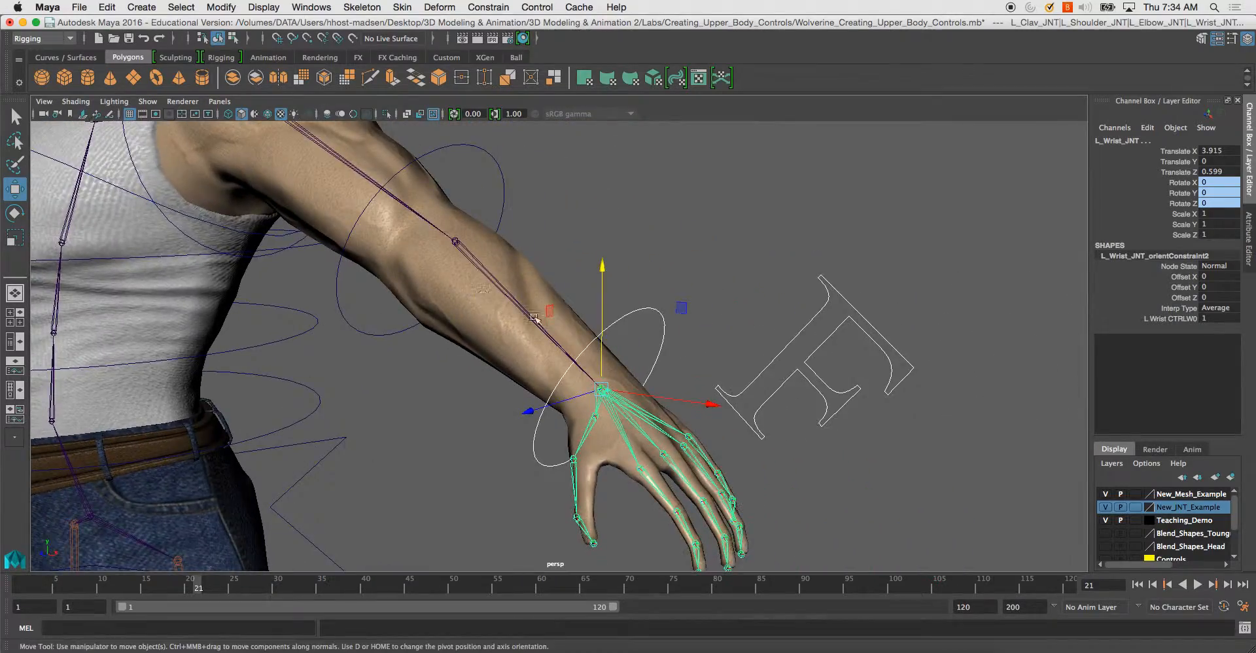
{"action": "right_click_drag", "start_coordinate": [515, 311], "coordinate": [516, 256], "text": "alt"}
{"action": "middle_click_drag", "start_coordinate": [467, 277], "coordinate": [837, 321], "text": "alt"}
{"action": "left_click_drag", "start_coordinate": [353, 164], "coordinate": [405, 180], "text": "alt"}
{"action": "middle_click_drag", "start_coordinate": [406, 180], "coordinate": [457, 264], "text": "alt"}
{"action": "right_click_drag", "start_coordinate": [457, 264], "coordinate": [576, 284], "text": "alt"}
{"action": "middle_click_drag", "start_coordinate": [619, 291], "coordinate": [622, 288], "text": "alt"}
{"action": "left_click_drag", "start_coordinate": [622, 288], "coordinate": [665, 247], "text": "alt"}
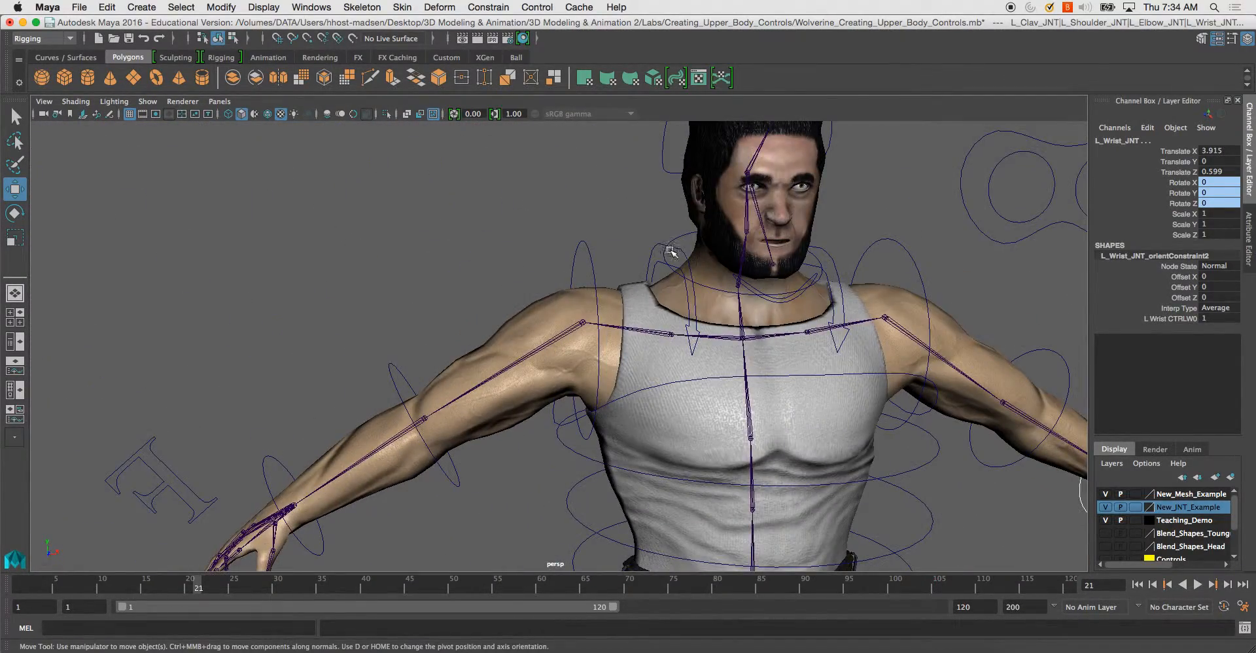
{"action": "left_click", "coordinate": [651, 256]}
{"action": "left_click", "coordinate": [653, 255]}
{"action": "right_click_drag", "start_coordinate": [617, 264], "coordinate": [753, 298], "text": "alt"}
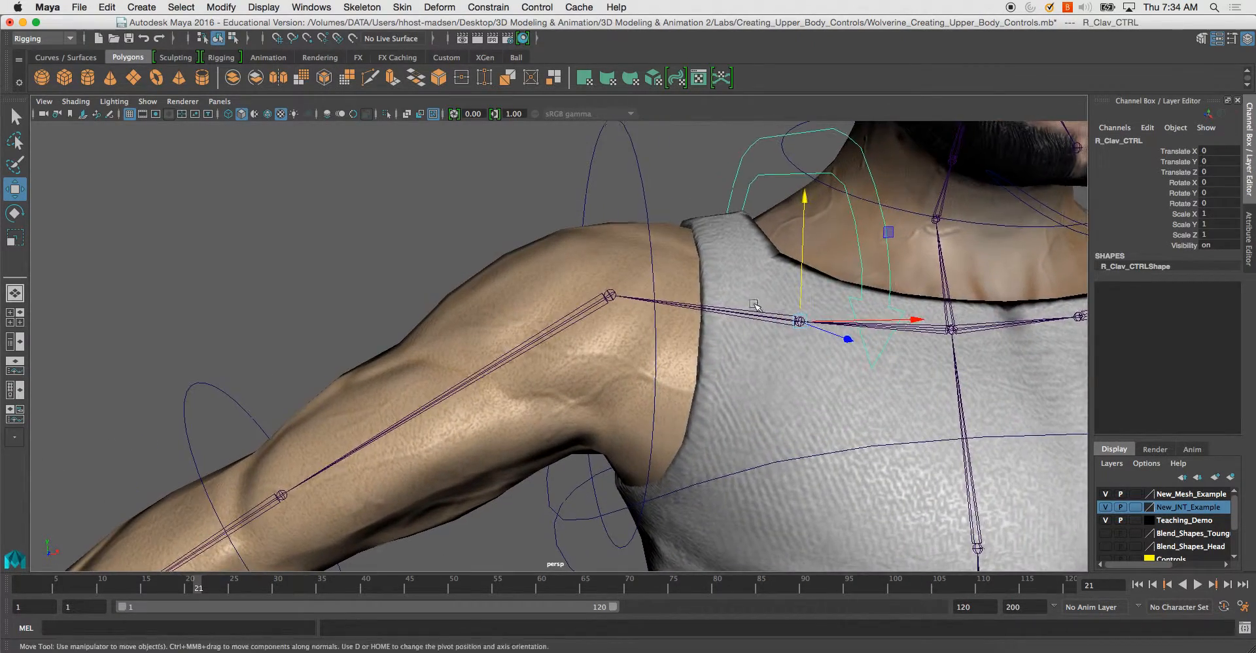
{"action": "middle_click_drag", "start_coordinate": [766, 308], "coordinate": [567, 291], "text": "alt"}
{"action": "right_click_drag", "start_coordinate": [567, 291], "coordinate": [621, 294], "text": "alt"}
{"action": "left_click", "coordinate": [617, 264]}
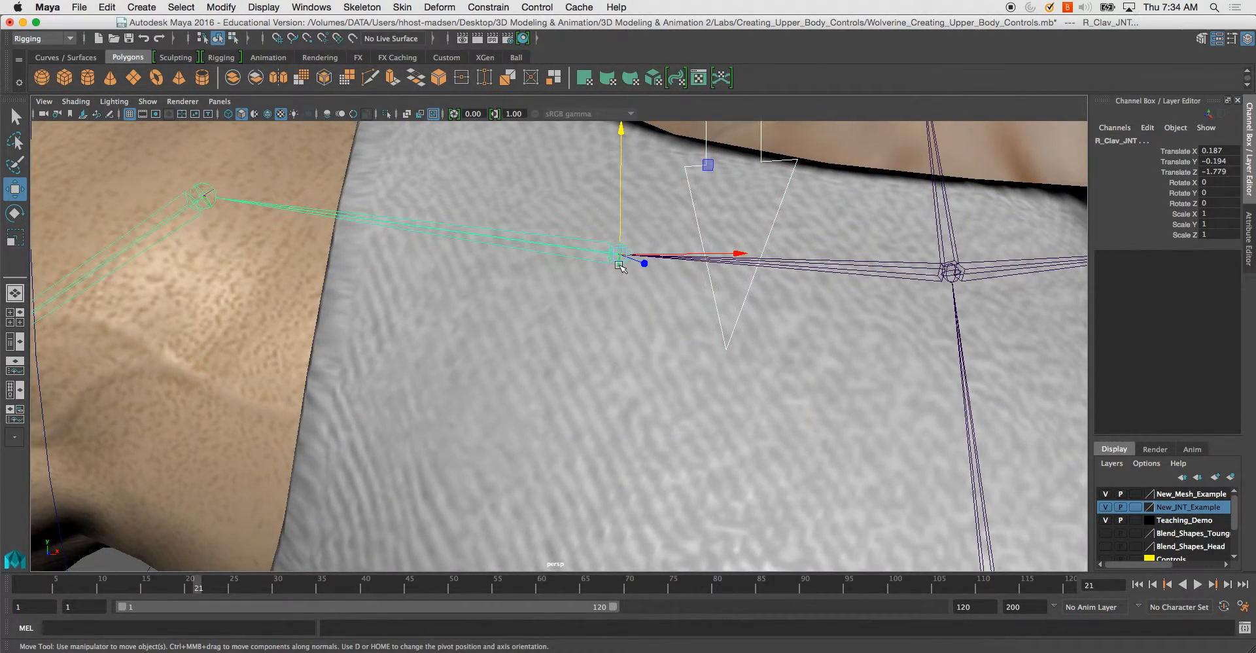
{"action": "key", "text": "g"}
Step: Orient-constrain the right shoulder joint to R_Shoulder_CTRL, the ring around the right shoulder
{"action": "right_click_drag", "start_coordinate": [619, 266], "coordinate": [471, 197], "text": "alt"}
{"action": "left_click", "coordinate": [381, 154]}
{"action": "left_click_drag", "start_coordinate": [471, 196], "coordinate": [556, 262], "text": "alt"}
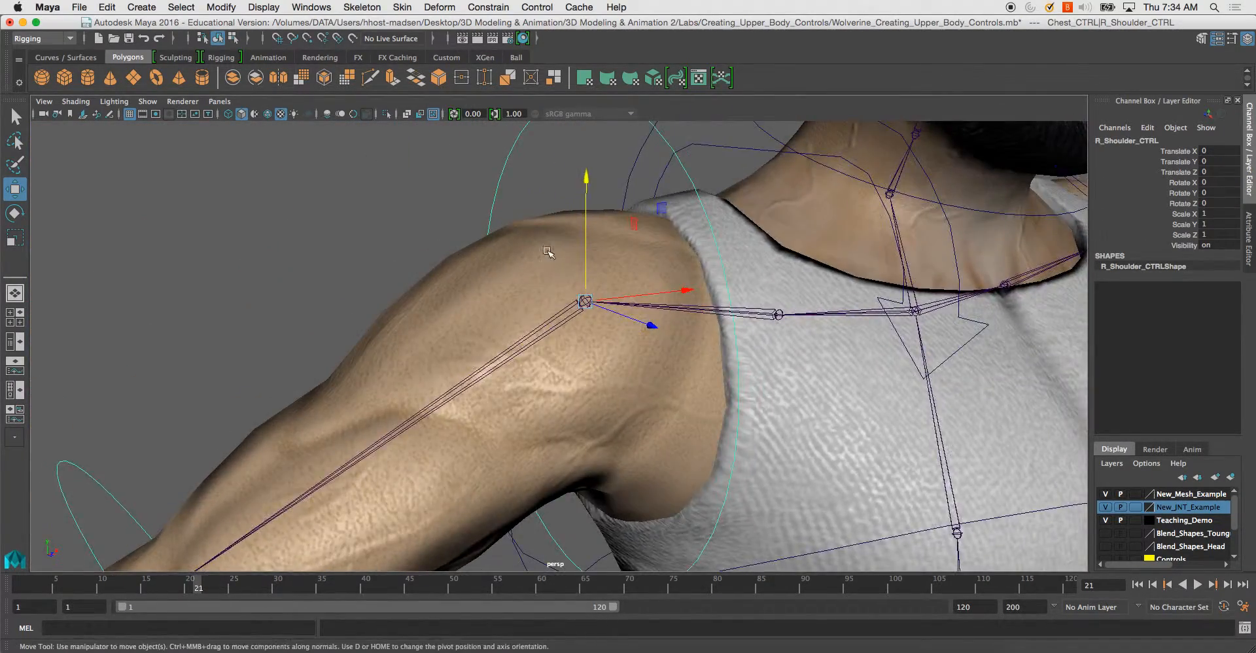
{"action": "right_click_drag", "start_coordinate": [556, 262], "coordinate": [619, 289], "text": "alt"}
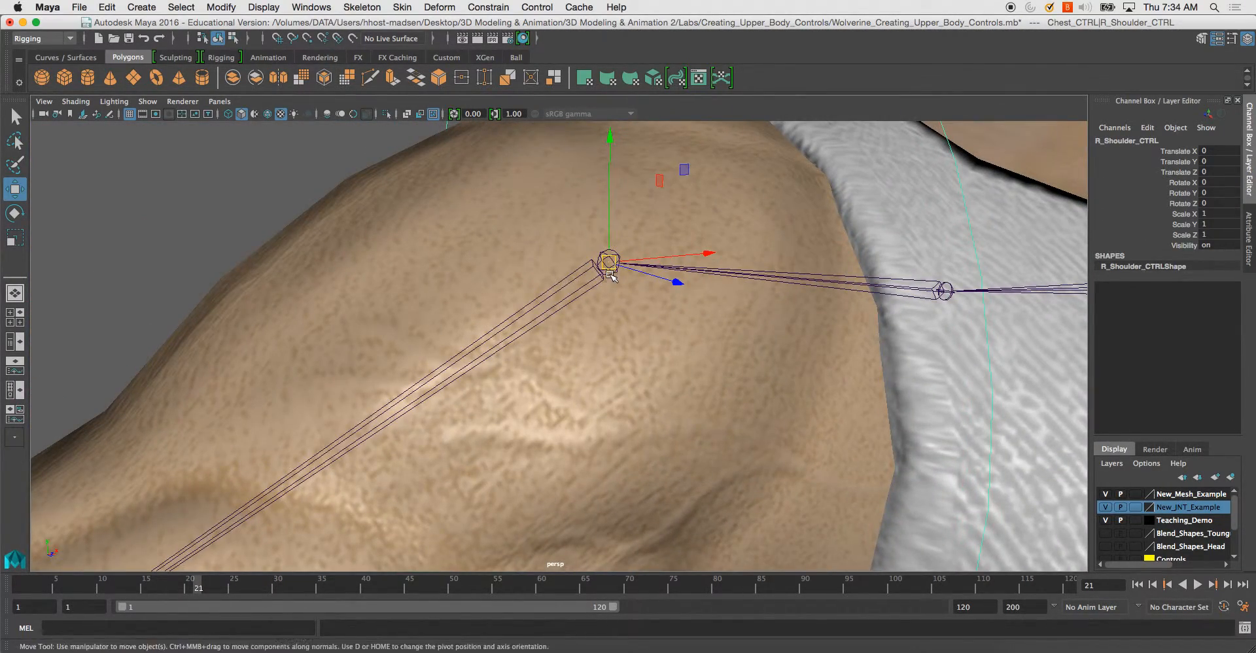
{"action": "left_click", "coordinate": [609, 275]}
{"action": "key", "text": "g"}
Step: Orient-constrain R_Elbow_JNT to R_Elbow_CTRL, the ring around the right elbow
{"action": "right_click_drag", "start_coordinate": [567, 354], "coordinate": [500, 258], "text": "alt"}
{"action": "middle_click_drag", "start_coordinate": [500, 259], "coordinate": [591, 216], "text": "alt"}
{"action": "right_click_drag", "start_coordinate": [592, 215], "coordinate": [350, 383], "text": "alt"}
{"action": "left_click", "coordinate": [399, 390]}
{"action": "middle_click_drag", "start_coordinate": [402, 356], "coordinate": [505, 236], "text": "alt"}
{"action": "right_click_drag", "start_coordinate": [506, 236], "coordinate": [567, 432], "text": "alt"}
{"action": "right_click_drag", "start_coordinate": [481, 389], "coordinate": [566, 430], "text": "alt"}
{"action": "left_click", "coordinate": [411, 315], "text": "shift"}
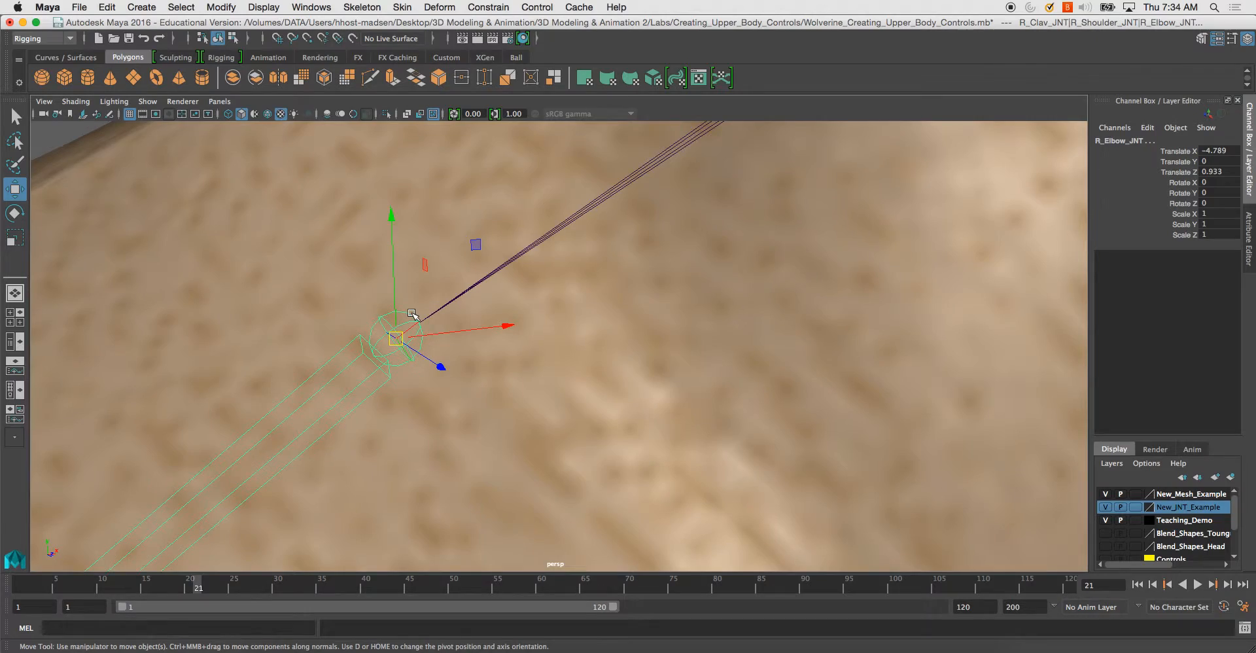
{"action": "key", "text": "g"}
Step: Orient-constrain the right wrist joint, where the finger joints branch off, to R_Wrist_CTRL
{"action": "scroll", "coordinate": [505, 404], "scroll_direction": "down", "scroll_amount": 5}
{"action": "middle_click_drag", "start_coordinate": [505, 403], "coordinate": [700, 216], "text": "alt"}
{"action": "right_click_drag", "start_coordinate": [700, 216], "coordinate": [457, 294], "text": "alt"}
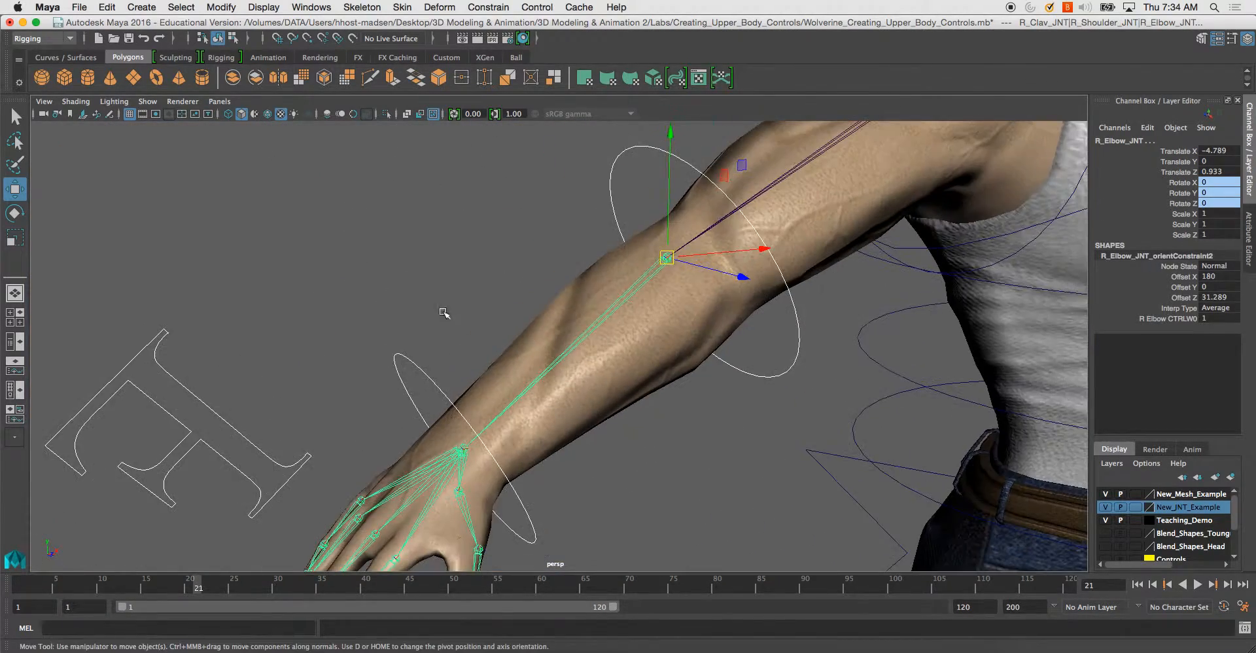
{"action": "left_click", "coordinate": [388, 354]}
{"action": "middle_click_drag", "start_coordinate": [435, 348], "coordinate": [517, 235], "text": "alt"}
{"action": "right_click_drag", "start_coordinate": [517, 235], "coordinate": [749, 453], "text": "alt"}
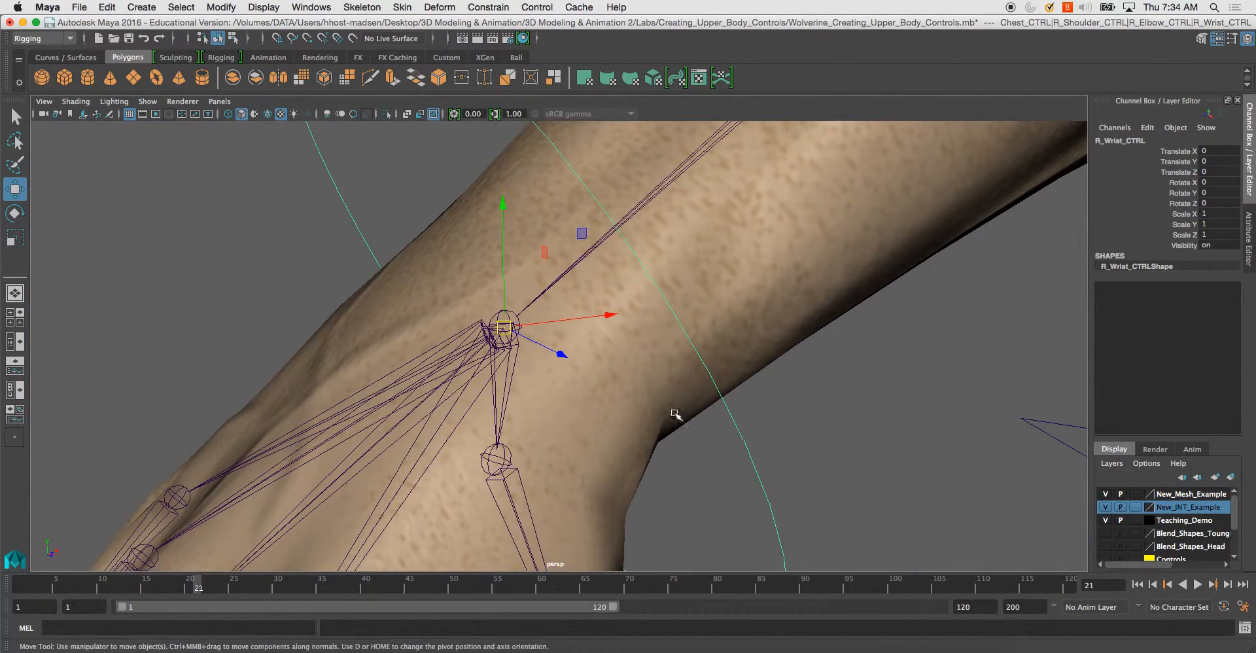
{"action": "left_click", "coordinate": [515, 315], "text": "shift"}
{"action": "key", "text": "g"}
Step: Orient-constrain Neck_02_JNT, the mid-neck joint at the control's pivot, to Neck_CTRL
{"action": "right_click_drag", "start_coordinate": [818, 428], "coordinate": [628, 301], "text": "alt"}
{"action": "middle_click_drag", "start_coordinate": [628, 300], "coordinate": [525, 380], "text": "alt"}
{"action": "left_click_drag", "start_coordinate": [525, 379], "coordinate": [491, 294], "text": "alt"}
{"action": "middle_click_drag", "start_coordinate": [490, 295], "coordinate": [537, 343], "text": "alt"}
{"action": "right_click_drag", "start_coordinate": [538, 342], "coordinate": [638, 380], "text": "alt"}
{"action": "left_click_drag", "start_coordinate": [638, 380], "coordinate": [546, 336], "text": "alt"}
{"action": "left_click", "coordinate": [377, 248]}
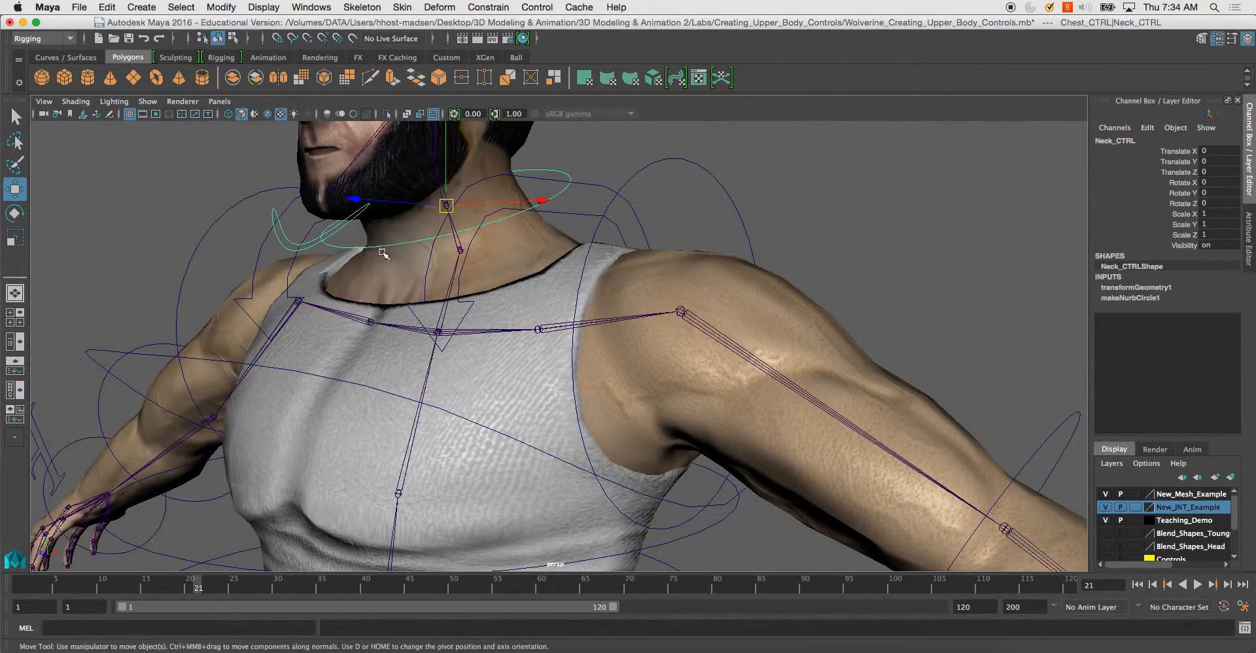
{"action": "middle_click_drag", "start_coordinate": [379, 252], "coordinate": [449, 367], "text": "alt"}
{"action": "right_click_drag", "start_coordinate": [449, 368], "coordinate": [724, 434], "text": "alt"}
{"action": "middle_click_drag", "start_coordinate": [397, 294], "coordinate": [515, 354], "text": "alt"}
{"action": "right_click_drag", "start_coordinate": [516, 354], "coordinate": [458, 282], "text": "alt"}
{"action": "left_click_drag", "start_coordinate": [573, 452], "coordinate": [728, 409], "text": "alt"}
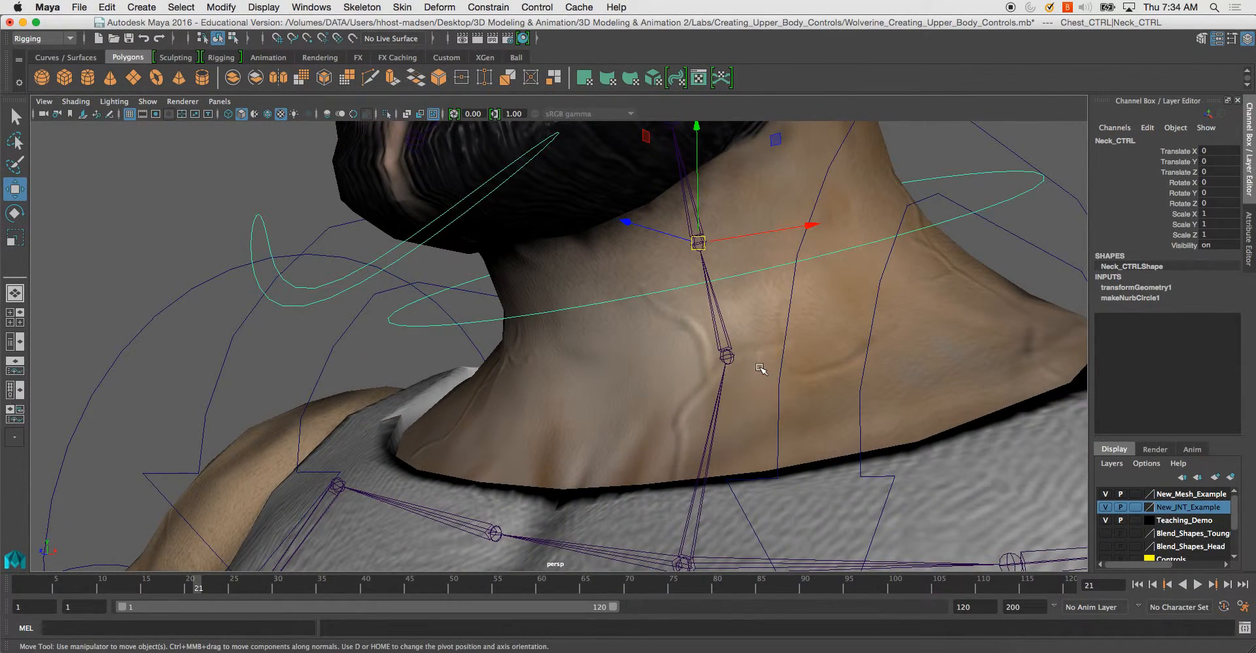
{"action": "middle_click_drag", "start_coordinate": [760, 367], "coordinate": [775, 459], "text": "alt"}
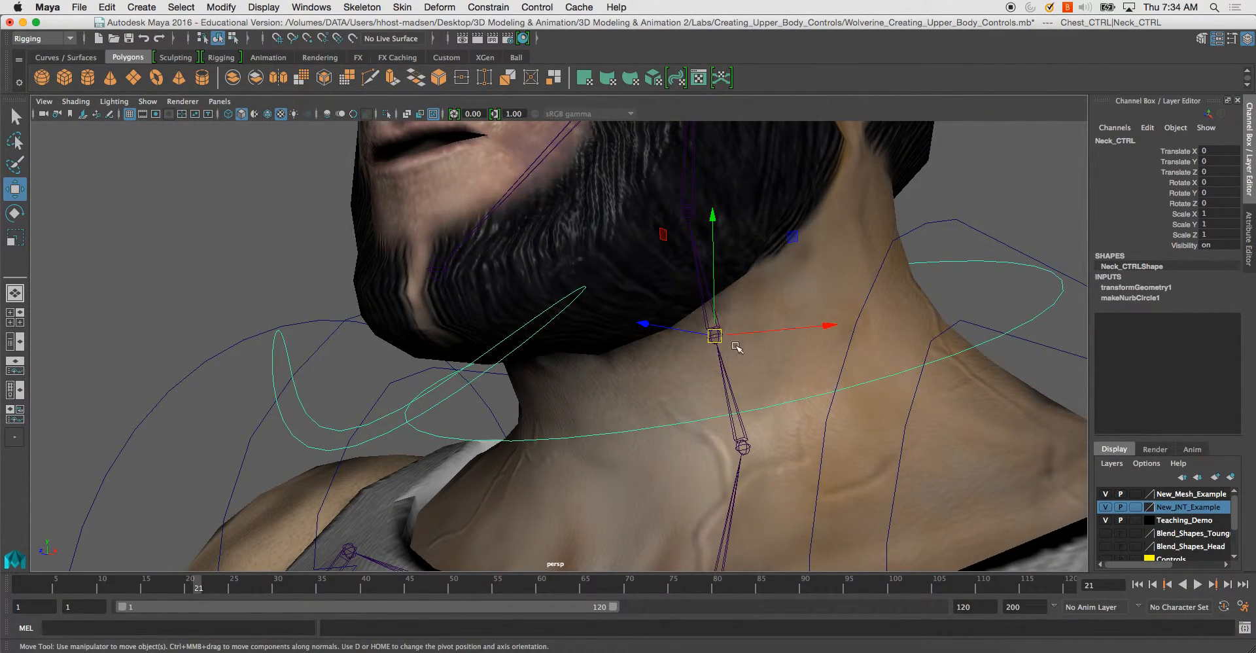
{"action": "left_click_drag", "start_coordinate": [731, 351], "coordinate": [692, 380], "text": "alt"}
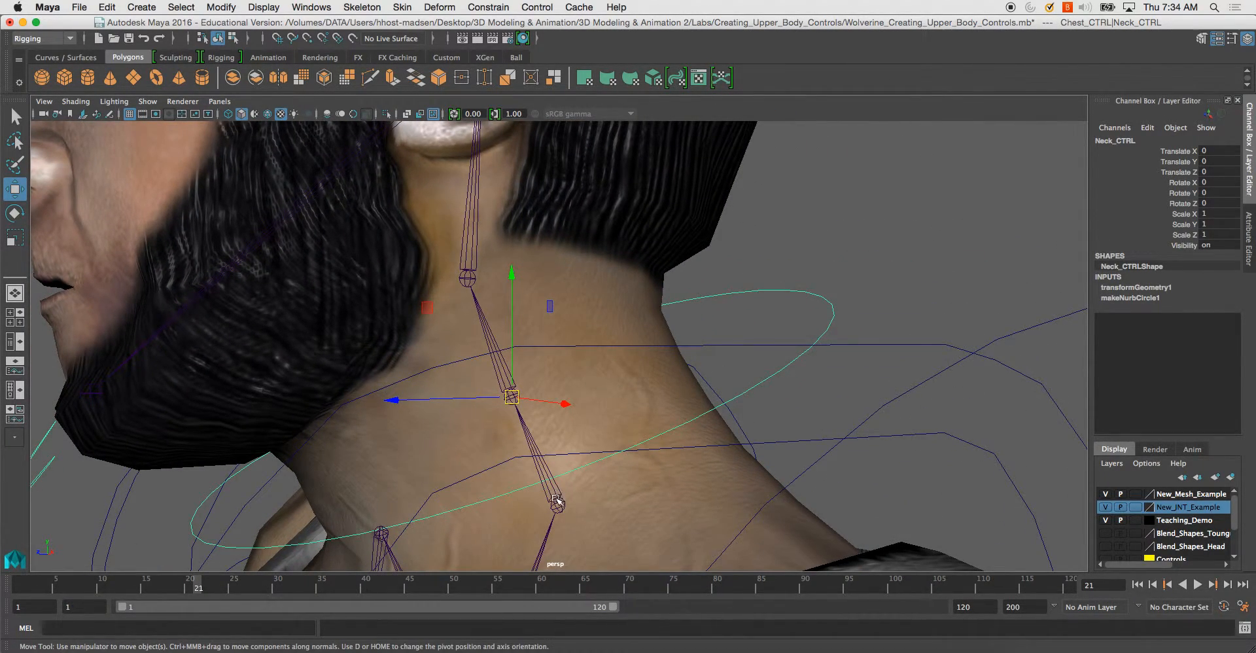
{"action": "middle_click_drag", "start_coordinate": [580, 479], "coordinate": [664, 468], "text": "alt"}
{"action": "left_click_drag", "start_coordinate": [723, 415], "coordinate": [636, 407], "text": "alt"}
{"action": "middle_click_drag", "start_coordinate": [657, 397], "coordinate": [660, 401], "text": "alt"}
{"action": "left_click_drag", "start_coordinate": [636, 405], "coordinate": [536, 426], "text": "alt"}
{"action": "right_click_drag", "start_coordinate": [537, 425], "coordinate": [594, 398], "text": "alt"}
{"action": "middle_click_drag", "start_coordinate": [594, 398], "coordinate": [605, 450], "text": "alt"}
{"action": "right_click_drag", "start_coordinate": [551, 375], "coordinate": [653, 472], "text": "alt"}
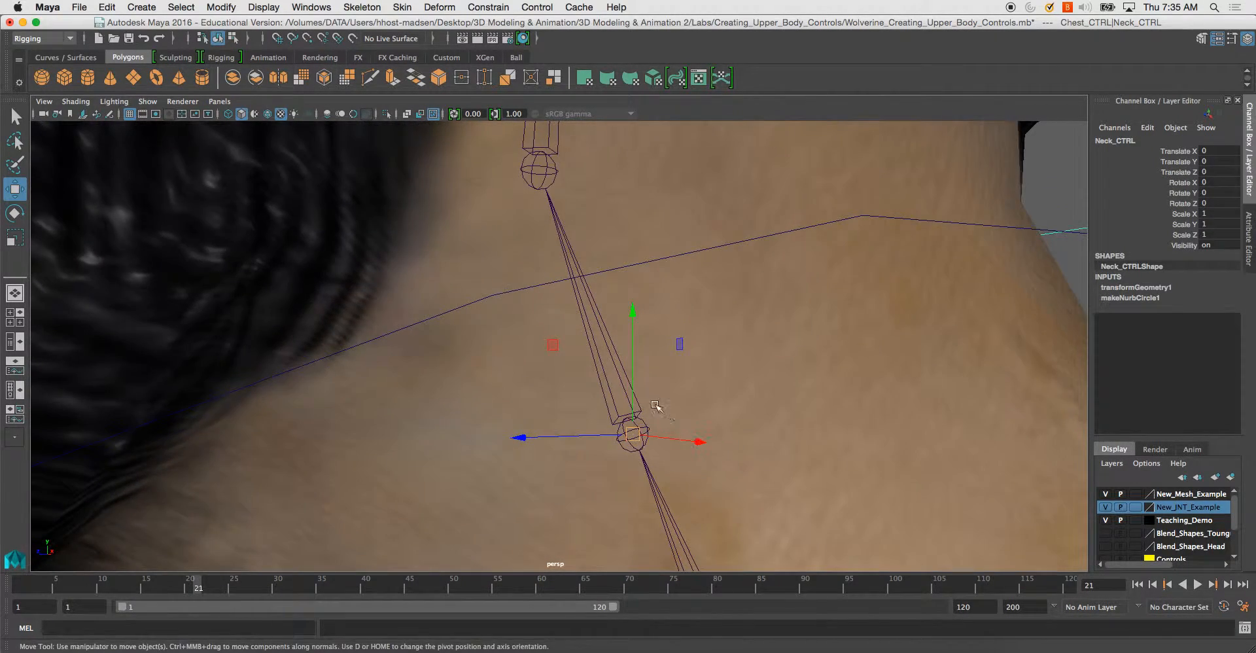
{"action": "right_click_drag", "start_coordinate": [665, 411], "coordinate": [672, 450], "text": "alt"}
{"action": "left_click", "coordinate": [663, 444]}
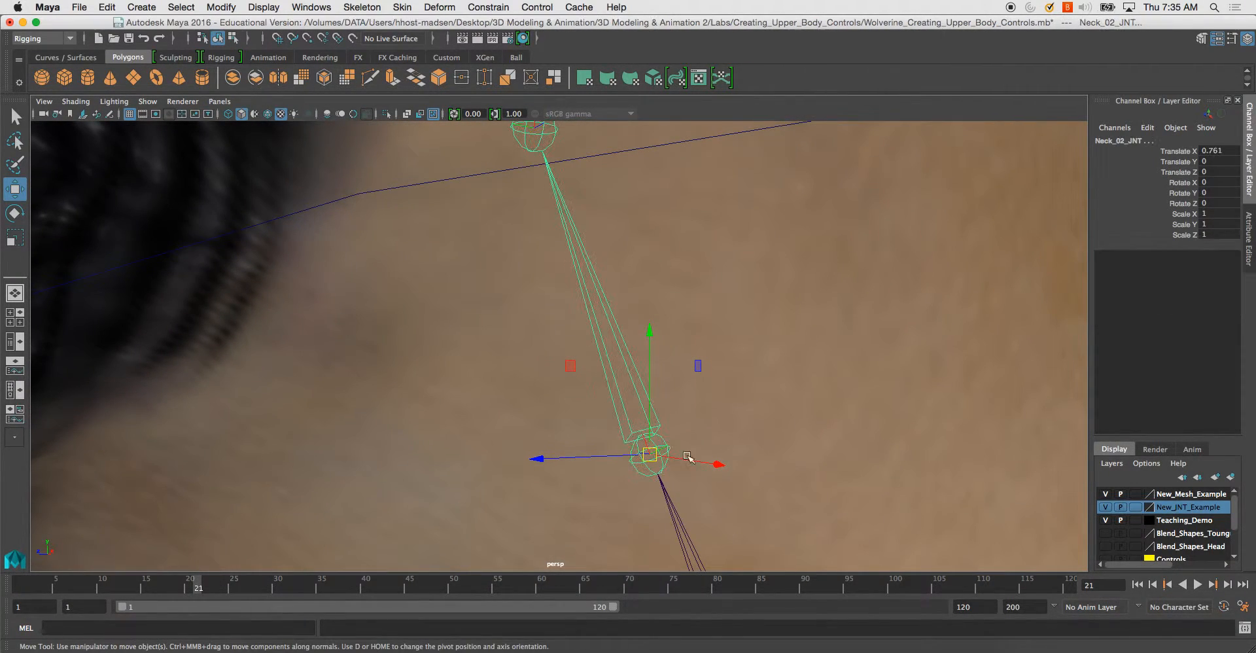
{"action": "left_click", "coordinate": [501, 7]}
{"action": "left_click", "coordinate": [509, 65]}
Step: Test-rotate Neck_CTRL to check that the neck and head joints follow it, and undo the rotation
{"action": "right_click_drag", "start_coordinate": [752, 323], "coordinate": [869, 397], "text": "alt"}
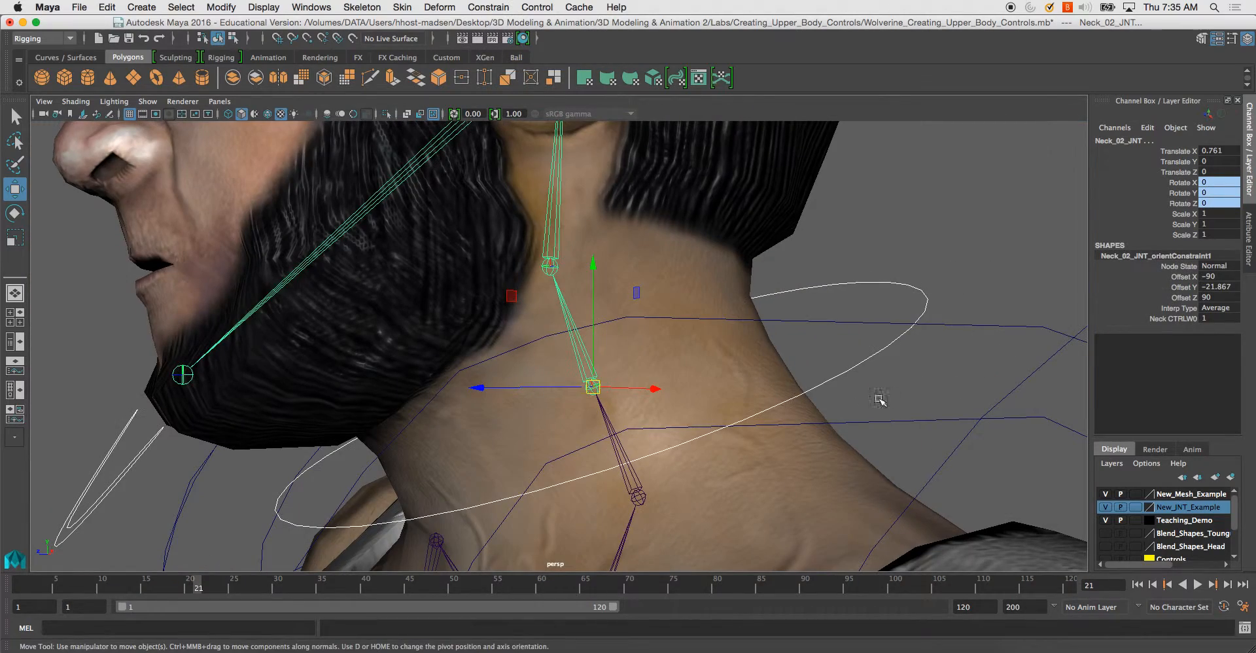
{"action": "left_click_drag", "start_coordinate": [867, 267], "coordinate": [884, 294]}
{"action": "left_click_drag", "start_coordinate": [719, 278], "coordinate": [784, 287], "text": "alt"}
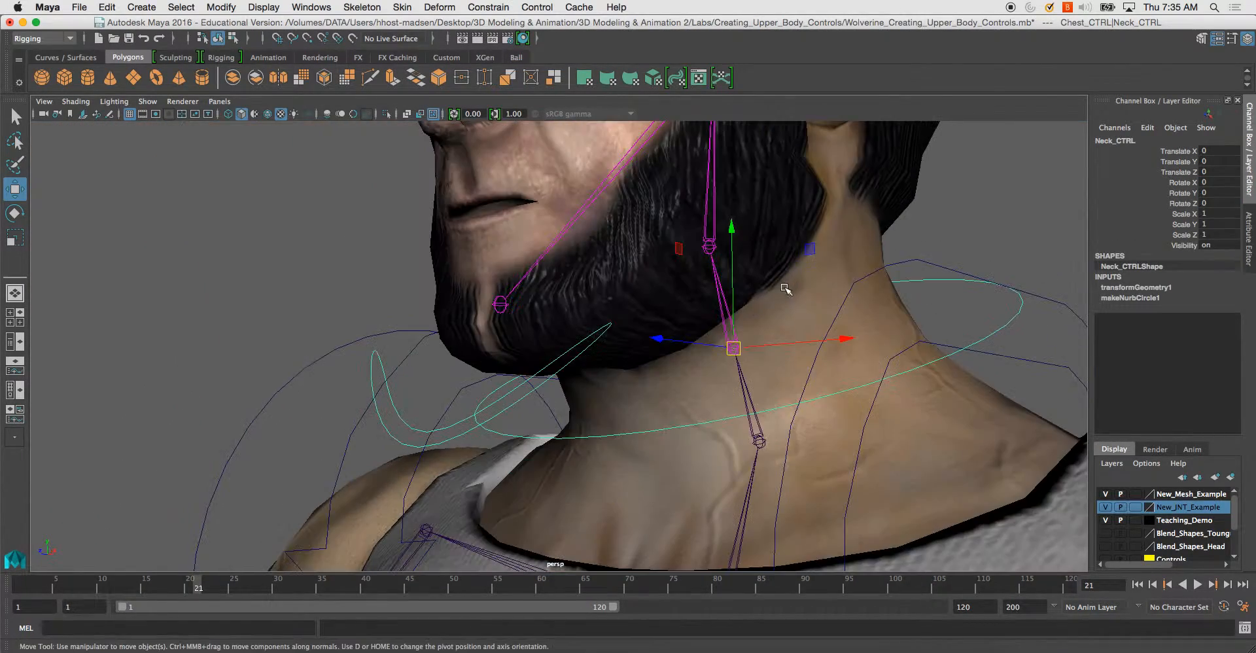
{"action": "key", "text": "e"}
{"action": "left_click_drag", "start_coordinate": [707, 328], "coordinate": [746, 298]}
{"action": "key", "text": "super+z"}
Step: Orient-constrain Neck_04_JNT, the joint in front of the ear where the jaw joint branches off, to Head_CTRL
{"action": "middle_click_drag", "start_coordinate": [765, 277], "coordinate": [693, 440], "text": "alt"}
{"action": "left_click_drag", "start_coordinate": [693, 440], "coordinate": [681, 400], "text": "alt"}
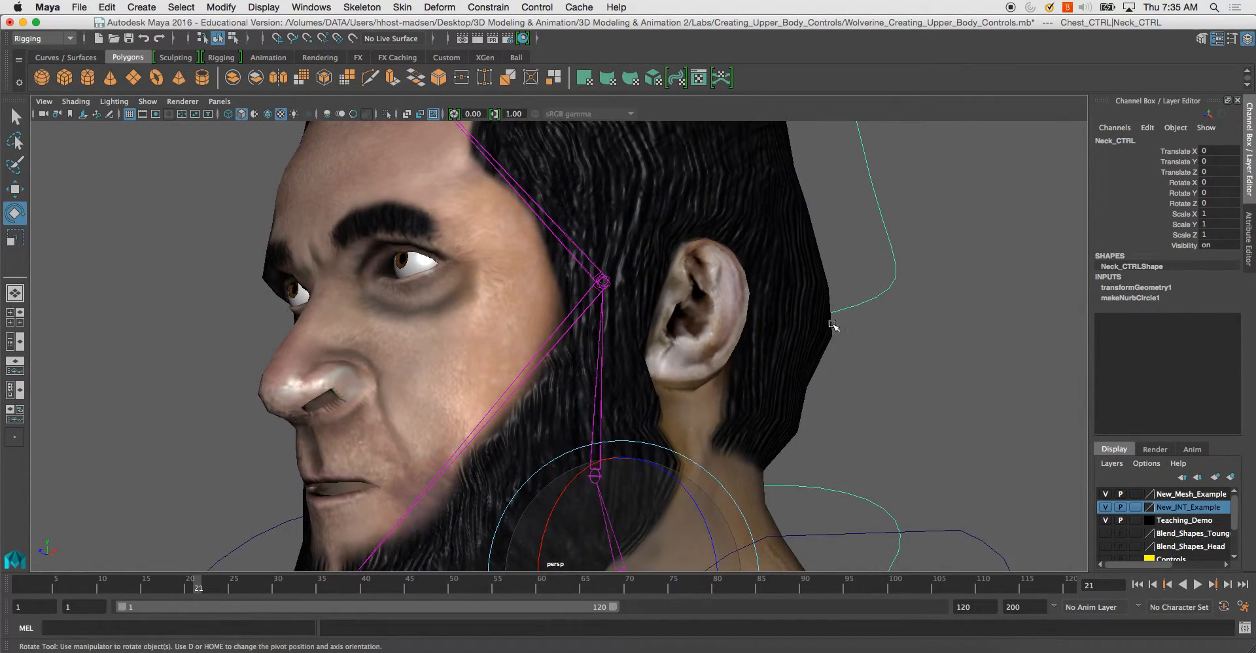
{"action": "left_click_drag", "start_coordinate": [873, 277], "coordinate": [916, 310]}
{"action": "left_click_drag", "start_coordinate": [657, 270], "coordinate": [704, 279], "text": "alt"}
{"action": "right_click_drag", "start_coordinate": [704, 279], "coordinate": [919, 427], "text": "alt"}
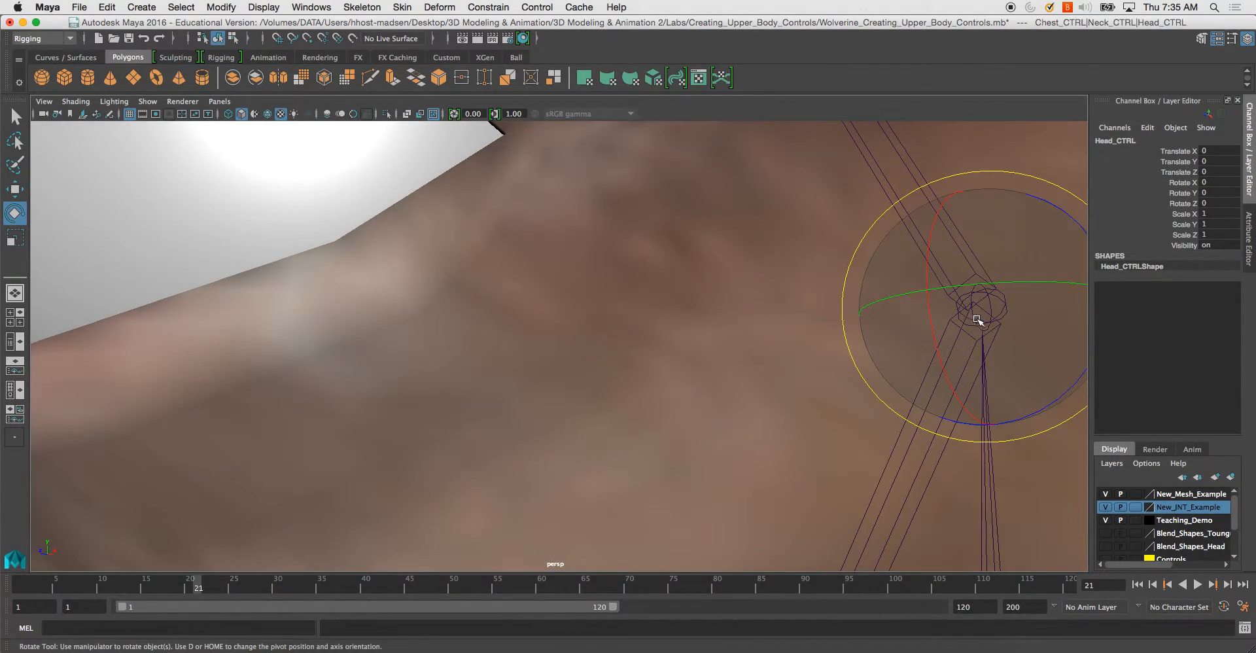
{"action": "key", "text": "w"}
{"action": "left_click", "coordinate": [1002, 318], "text": "shift"}
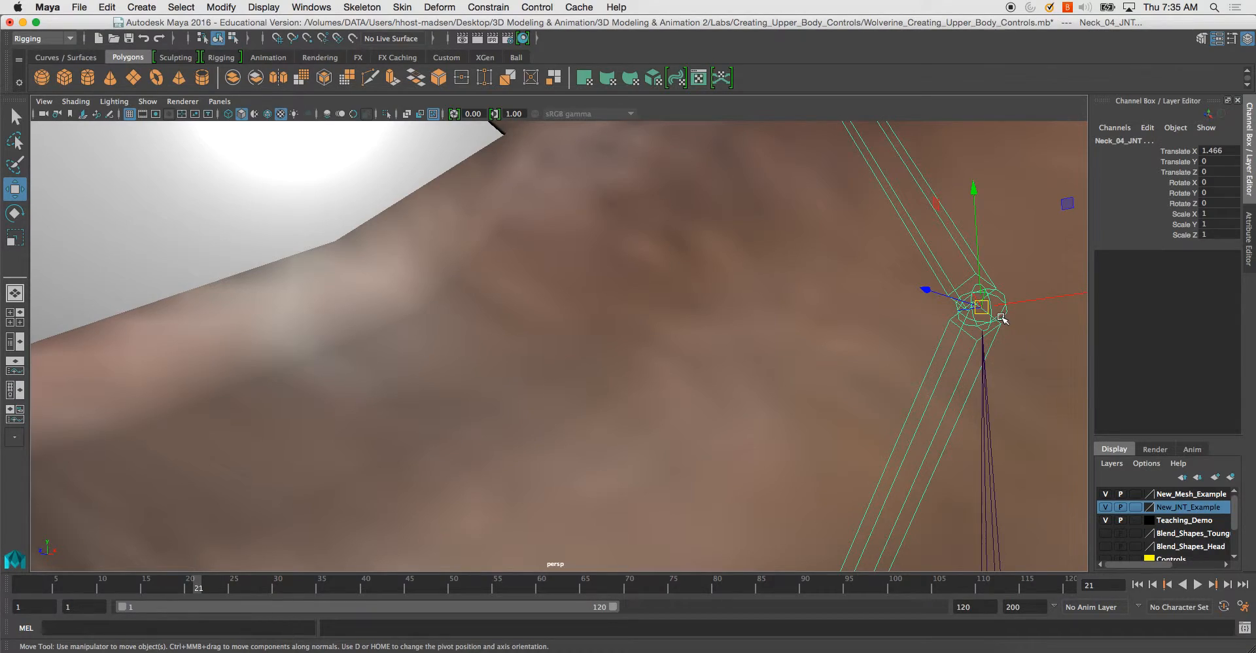
{"action": "key", "text": "g"}
Step: Orient-constrain joint1, the end joint at the chin, to the jaw control curve below the beard
{"action": "right_click_drag", "start_coordinate": [900, 431], "coordinate": [797, 331], "text": "alt"}
{"action": "middle_click_drag", "start_coordinate": [859, 464], "coordinate": [816, 351], "text": "alt"}
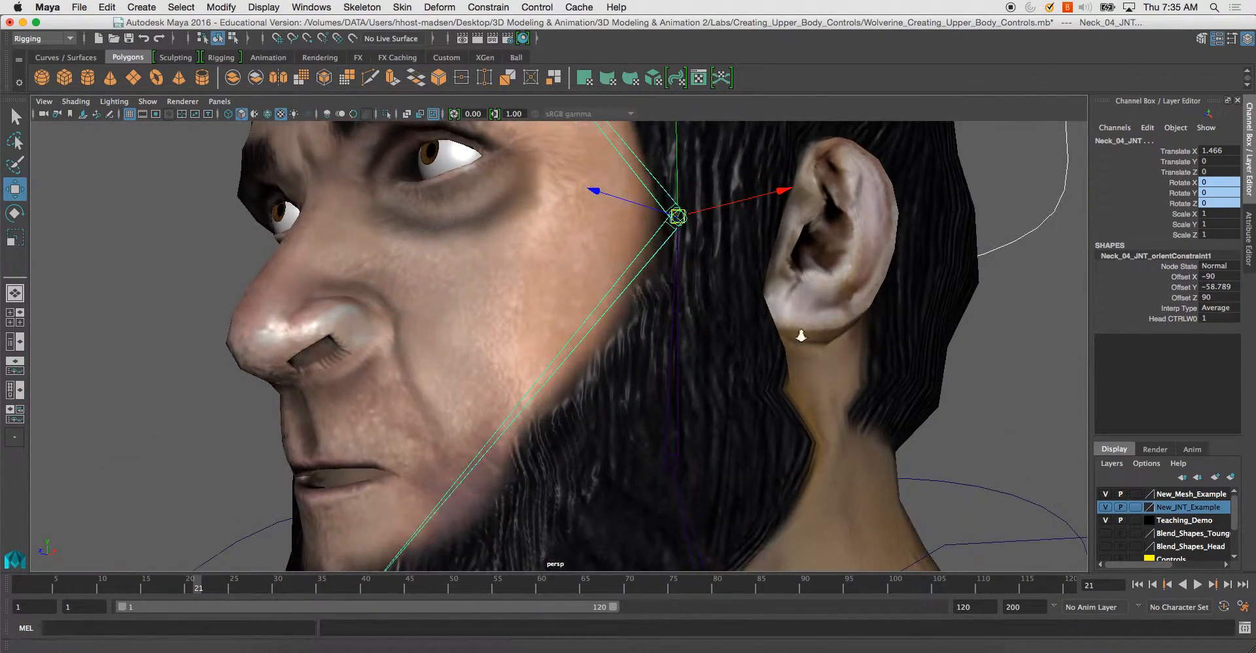
{"action": "right_click_drag", "start_coordinate": [816, 351], "coordinate": [772, 325], "text": "alt"}
{"action": "middle_click_drag", "start_coordinate": [877, 386], "coordinate": [844, 308], "text": "alt"}
{"action": "right_click_drag", "start_coordinate": [844, 308], "coordinate": [773, 275], "text": "alt"}
{"action": "left_click_drag", "start_coordinate": [773, 275], "coordinate": [844, 306], "text": "alt"}
{"action": "right_click_drag", "start_coordinate": [844, 306], "coordinate": [799, 288], "text": "alt"}
{"action": "middle_click_drag", "start_coordinate": [798, 288], "coordinate": [823, 224], "text": "alt"}
{"action": "left_click_drag", "start_coordinate": [823, 275], "coordinate": [595, 242], "text": "alt"}
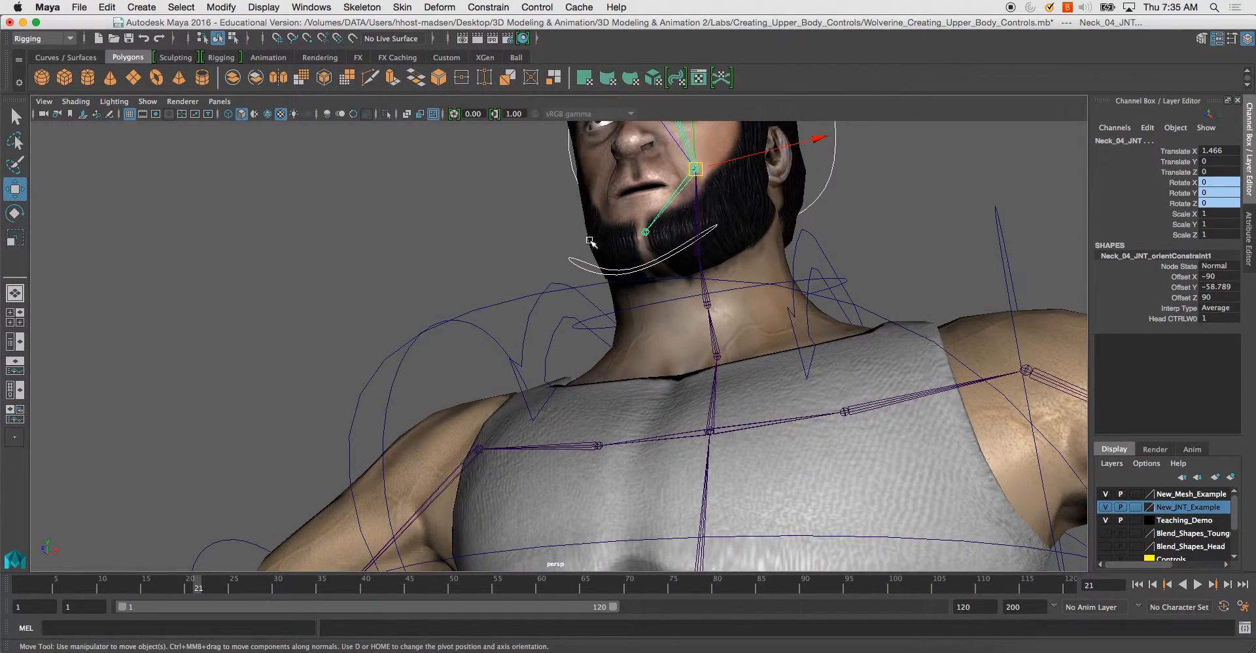
{"action": "left_click", "coordinate": [568, 255]}
{"action": "right_click_drag", "start_coordinate": [568, 255], "coordinate": [642, 281], "text": "alt"}
{"action": "middle_click_drag", "start_coordinate": [647, 187], "coordinate": [589, 273], "text": "alt"}
{"action": "right_click_drag", "start_coordinate": [589, 273], "coordinate": [709, 249], "text": "alt"}
{"action": "middle_click_drag", "start_coordinate": [701, 229], "coordinate": [549, 392], "text": "alt"}
{"action": "right_click_drag", "start_coordinate": [550, 393], "coordinate": [707, 347], "text": "alt"}
{"action": "left_click", "coordinate": [544, 326], "text": "shift"}
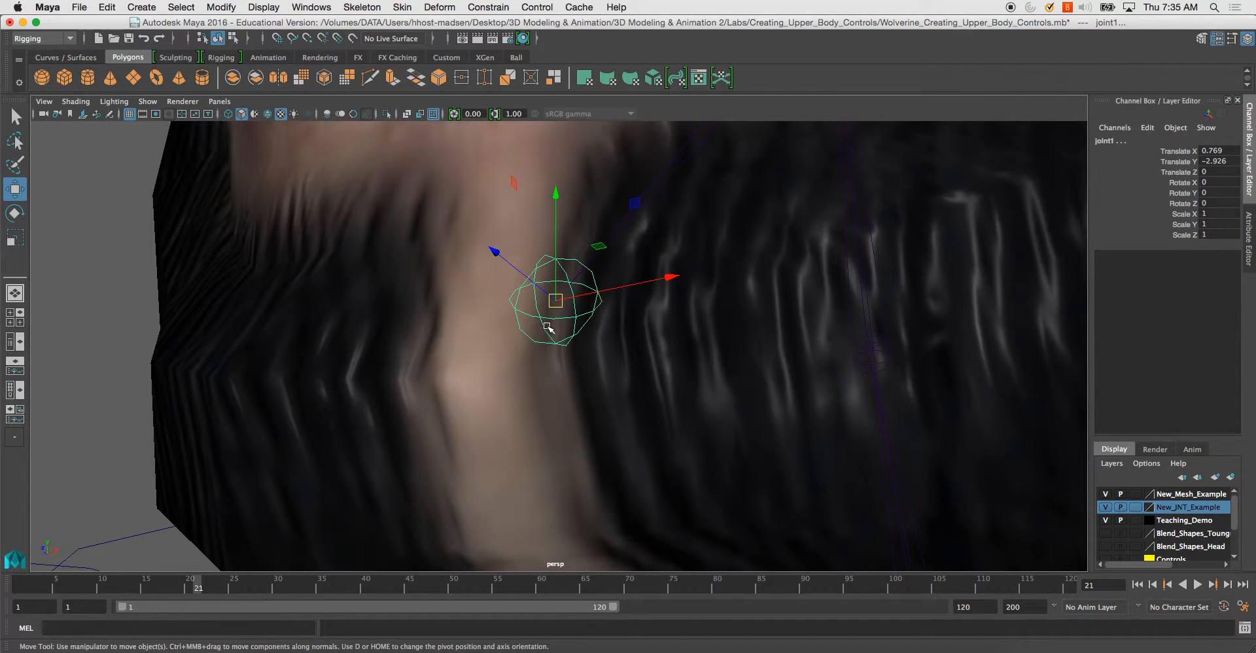
{"action": "key", "text": "g"}
{"action": "right_click_drag", "start_coordinate": [633, 409], "coordinate": [537, 360], "text": "alt"}
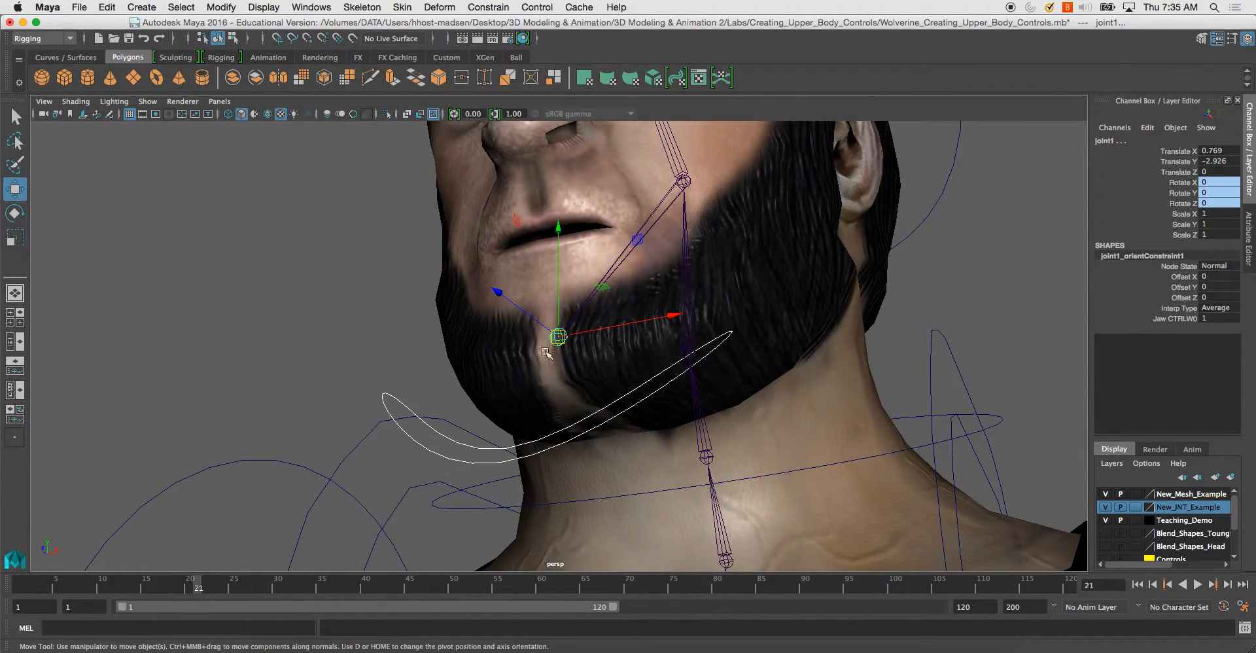
Step: Test-rotate Jaw_CTRL to check that the jaw joint follows it, and undo the rotation
{"action": "left_click_drag", "start_coordinate": [537, 360], "coordinate": [596, 390], "text": "alt"}
{"action": "left_click", "coordinate": [495, 444]}
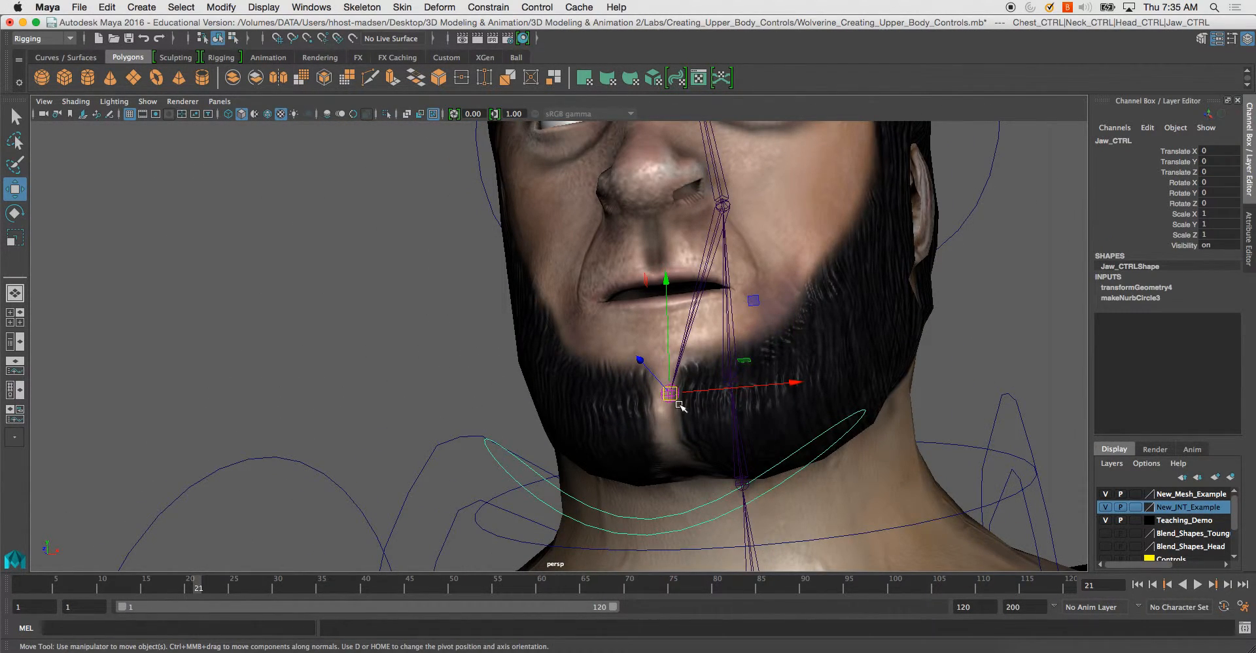
{"action": "key", "text": "e"}
{"action": "left_click_drag", "start_coordinate": [674, 409], "coordinate": [513, 342]}
{"action": "left_click", "coordinate": [523, 389]}
{"action": "left_click", "coordinate": [524, 388]}
{"action": "right_click_drag", "start_coordinate": [524, 389], "coordinate": [456, 278], "text": "alt"}
{"action": "middle_click_drag", "start_coordinate": [500, 429], "coordinate": [500, 371], "text": "alt"}
{"action": "left_click_drag", "start_coordinate": [580, 423], "coordinate": [597, 439]}
{"action": "key", "text": "super+z"}
Step: Examine the rig around the head, neck and shoulders from several angles
{"action": "right_click_drag", "start_coordinate": [576, 406], "coordinate": [556, 356], "text": "alt"}
{"action": "middle_click_drag", "start_coordinate": [556, 429], "coordinate": [580, 365], "text": "alt"}
{"action": "left_click_drag", "start_coordinate": [581, 365], "coordinate": [670, 415], "text": "alt"}
{"action": "right_click_drag", "start_coordinate": [670, 415], "coordinate": [644, 343], "text": "alt"}
{"action": "middle_click_drag", "start_coordinate": [644, 342], "coordinate": [561, 298], "text": "alt"}
{"action": "left_click", "coordinate": [791, 331]}
{"action": "left_click_drag", "start_coordinate": [791, 331], "coordinate": [609, 373], "text": "alt"}
{"action": "right_click_drag", "start_coordinate": [609, 373], "coordinate": [552, 314], "text": "alt"}
{"action": "left_click_drag", "start_coordinate": [687, 317], "coordinate": [621, 314], "text": "alt"}
{"action": "middle_click_drag", "start_coordinate": [622, 314], "coordinate": [635, 236], "text": "alt"}
{"action": "right_click_drag", "start_coordinate": [635, 235], "coordinate": [609, 223], "text": "alt"}
{"action": "middle_click_drag", "start_coordinate": [644, 297], "coordinate": [572, 272], "text": "alt"}
{"action": "left_click_drag", "start_coordinate": [572, 272], "coordinate": [541, 347], "text": "alt"}
{"action": "right_click_drag", "start_coordinate": [481, 314], "coordinate": [495, 386], "text": "alt"}
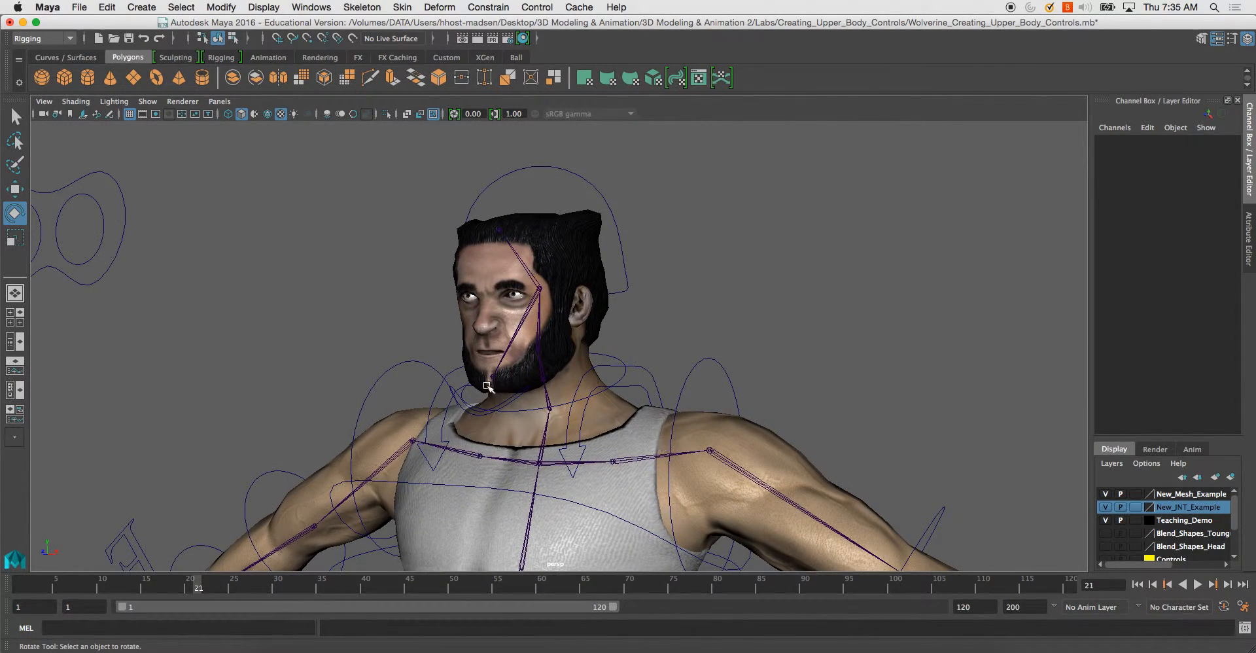
{"action": "left_click_drag", "start_coordinate": [615, 396], "coordinate": [565, 450], "text": "alt"}
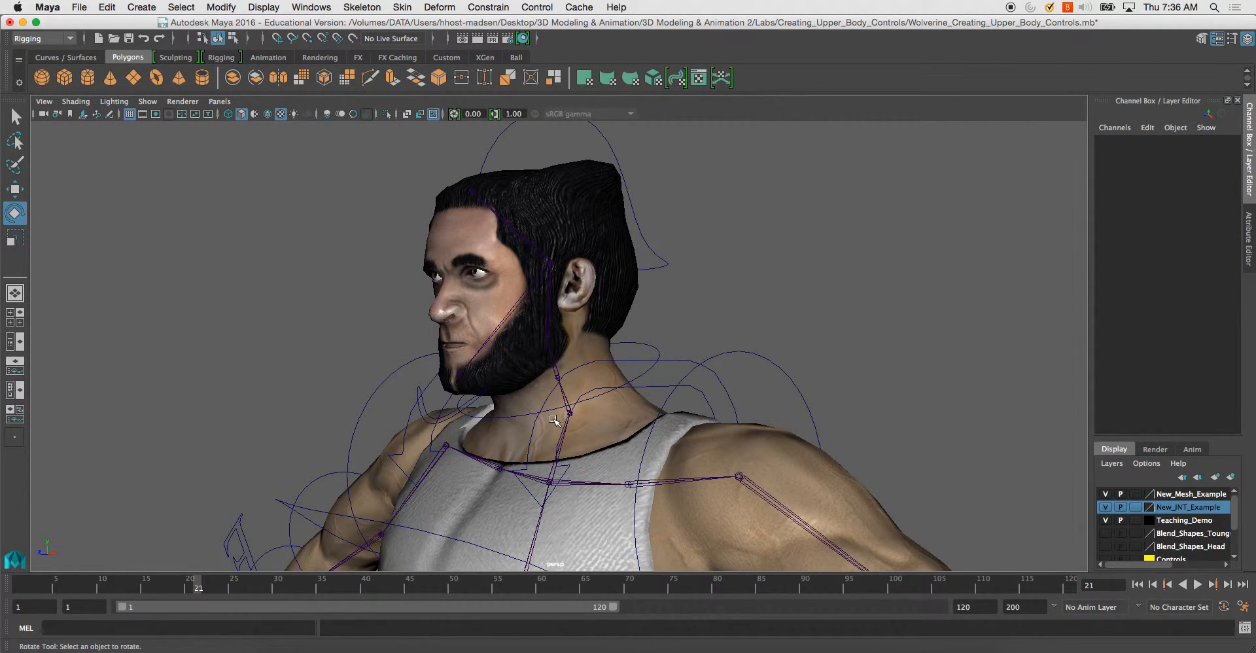
Step: Test-move Root_CTRL at the hips to check that the whole body follows it, and undo the move
{"action": "scroll", "coordinate": [531, 405], "scroll_direction": "down", "scroll_amount": 5}
{"action": "middle_click_drag", "start_coordinate": [547, 498], "coordinate": [490, 309], "text": "alt"}
{"action": "scroll", "coordinate": [500, 402], "scroll_direction": "down", "scroll_amount": 5}
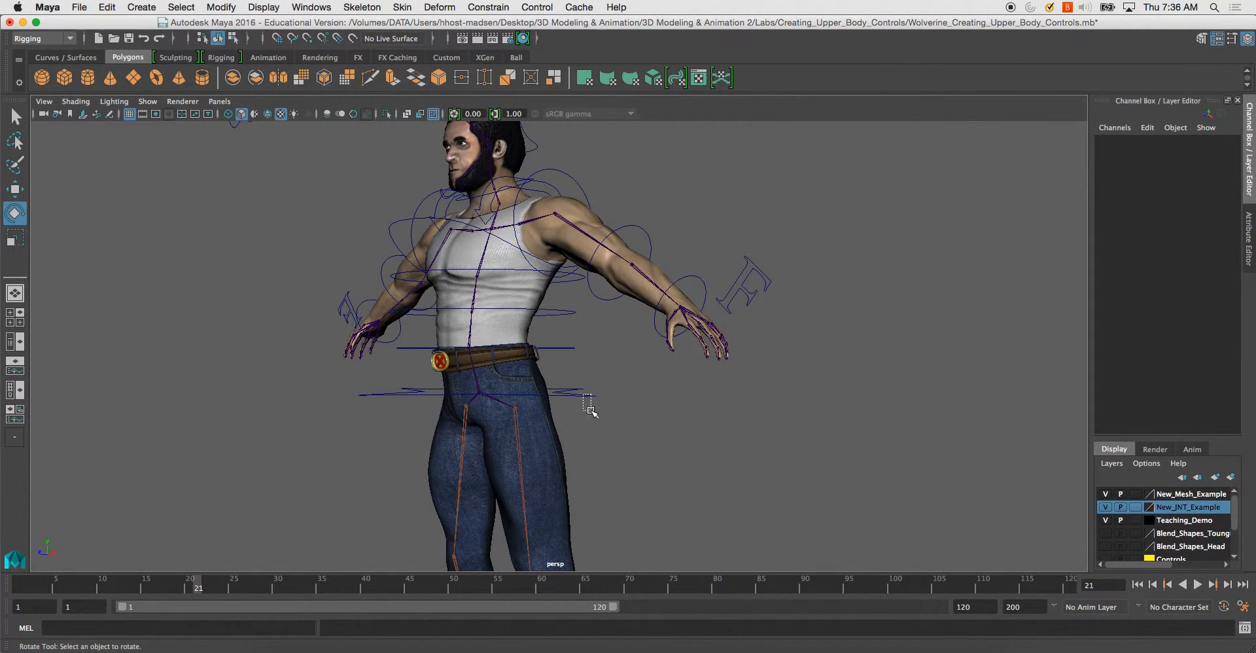
{"action": "left_click_drag", "start_coordinate": [587, 405], "coordinate": [591, 413]}
{"action": "left_click_drag", "start_coordinate": [593, 415], "coordinate": [674, 443], "text": "alt"}
{"action": "right_click_drag", "start_coordinate": [674, 443], "coordinate": [636, 378], "text": "alt"}
{"action": "middle_click_drag", "start_coordinate": [636, 378], "coordinate": [768, 359], "text": "alt"}
{"action": "right_click_drag", "start_coordinate": [769, 359], "coordinate": [717, 367], "text": "alt"}
{"action": "key", "text": "w"}
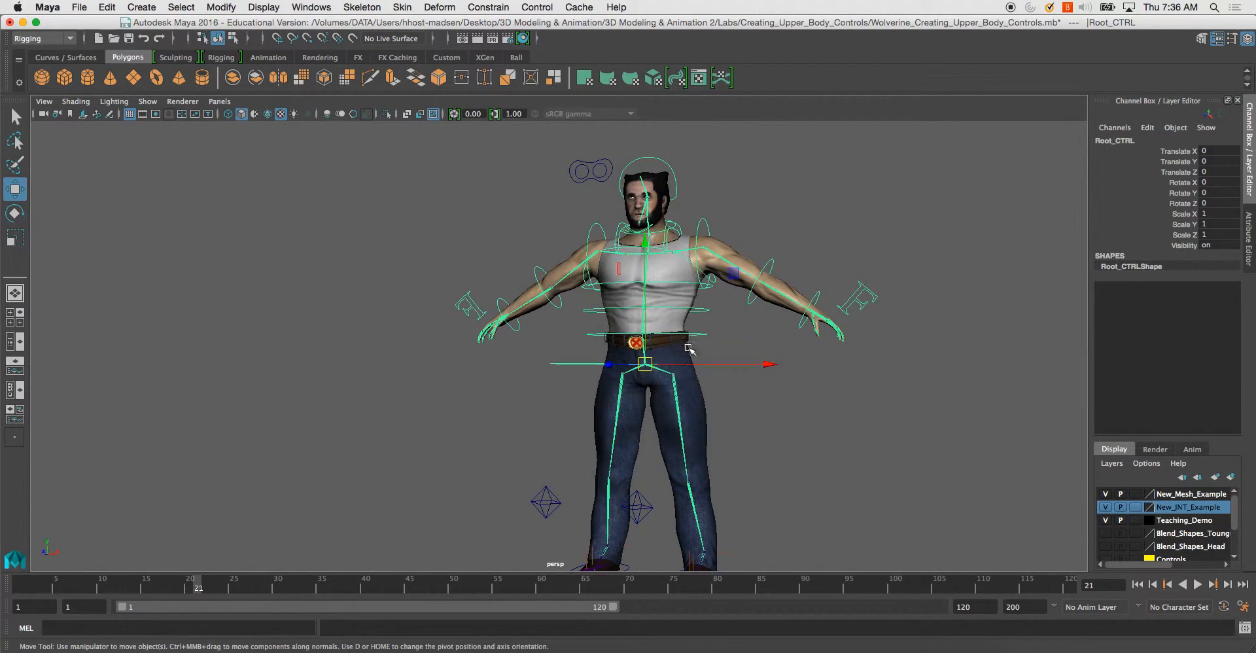
{"action": "left_click_drag", "start_coordinate": [644, 365], "coordinate": [680, 395]}
{"action": "key", "text": "super+z"}
Step: Test-rotate the control curve at belt level, just above Root_CTRL, and undo the rotation
{"action": "middle_click_drag", "start_coordinate": [703, 333], "coordinate": [671, 380], "text": "alt"}
{"action": "left_click", "coordinate": [674, 376]}
{"action": "key", "text": "e"}
{"action": "left_click_drag", "start_coordinate": [616, 355], "coordinate": [666, 364]}
{"action": "key", "text": "super+z"}
Step: Create a NURBS circle at the origin and scale it uniformly to about 14.957
{"action": "middle_click_drag", "start_coordinate": [666, 364], "coordinate": [631, 278], "text": "alt"}
{"action": "right_click_drag", "start_coordinate": [631, 277], "coordinate": [612, 327], "text": "alt"}
{"action": "left_click_drag", "start_coordinate": [612, 327], "coordinate": [686, 339], "text": "alt"}
{"action": "middle_click_drag", "start_coordinate": [686, 339], "coordinate": [707, 412], "text": "alt"}
{"action": "right_click_drag", "start_coordinate": [707, 412], "coordinate": [680, 406], "text": "alt"}
{"action": "left_click_drag", "start_coordinate": [681, 406], "coordinate": [638, 418], "text": "alt"}
{"action": "left_click", "coordinate": [800, 338]}
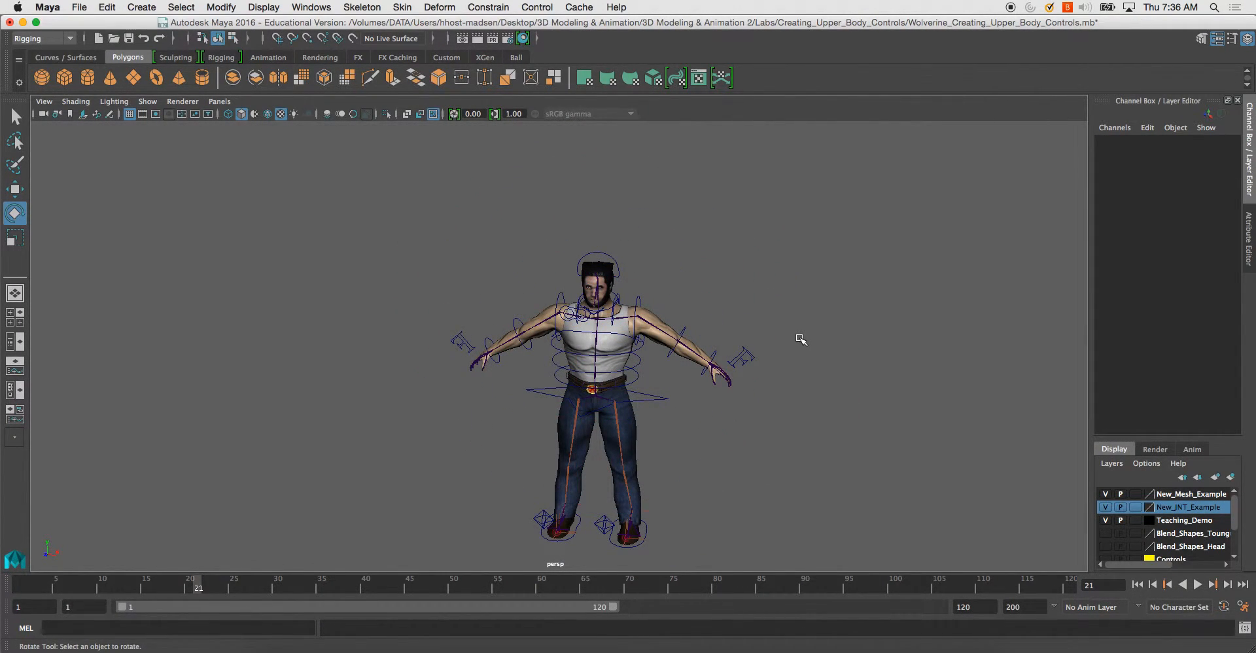
{"action": "left_click_drag", "start_coordinate": [682, 333], "coordinate": [713, 324], "text": "alt"}
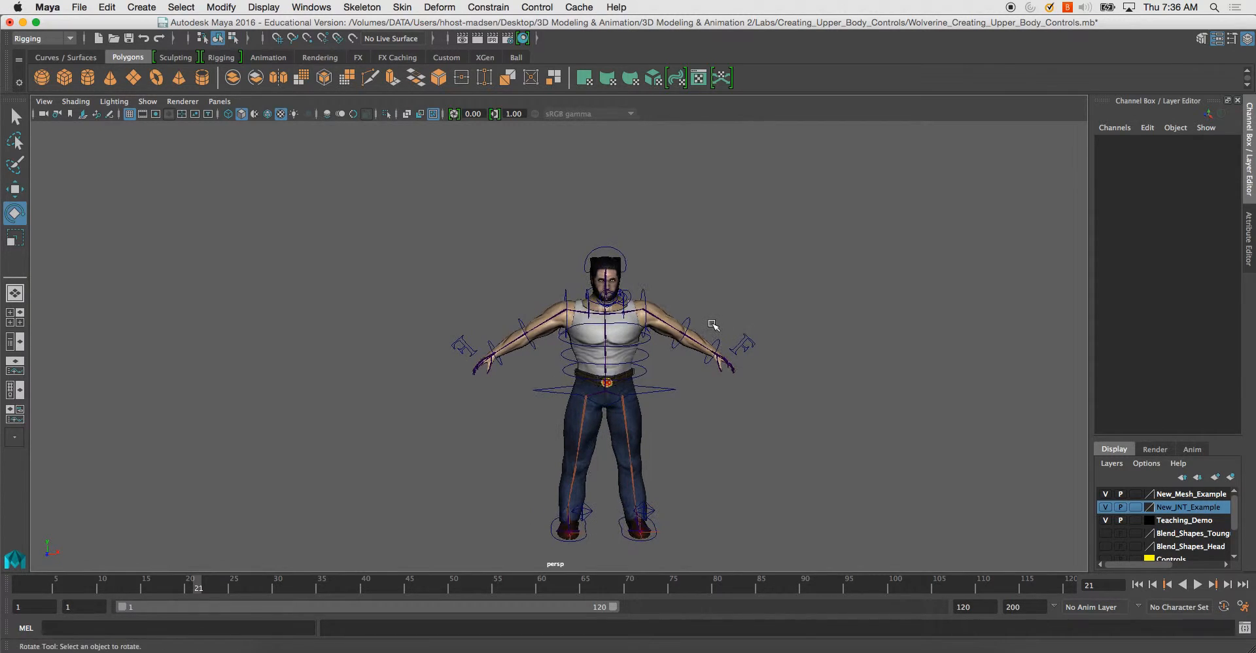
{"action": "left_click", "coordinate": [159, 9]}
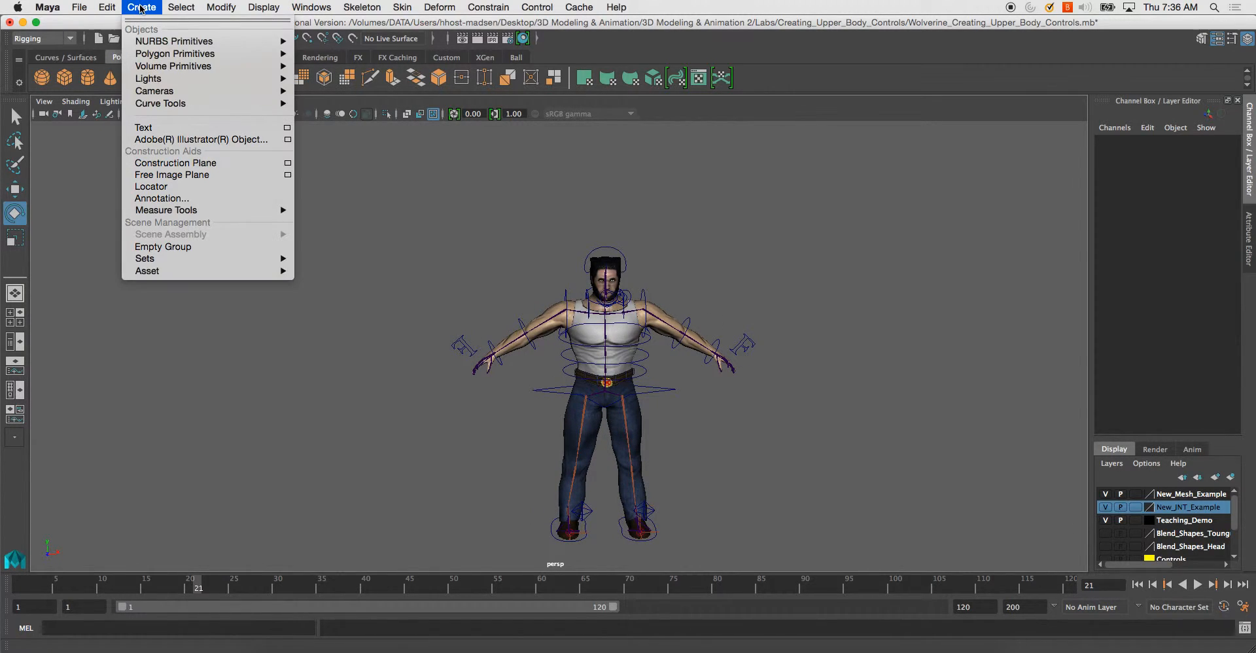
{"action": "mouse_move", "coordinate": [172, 42]}
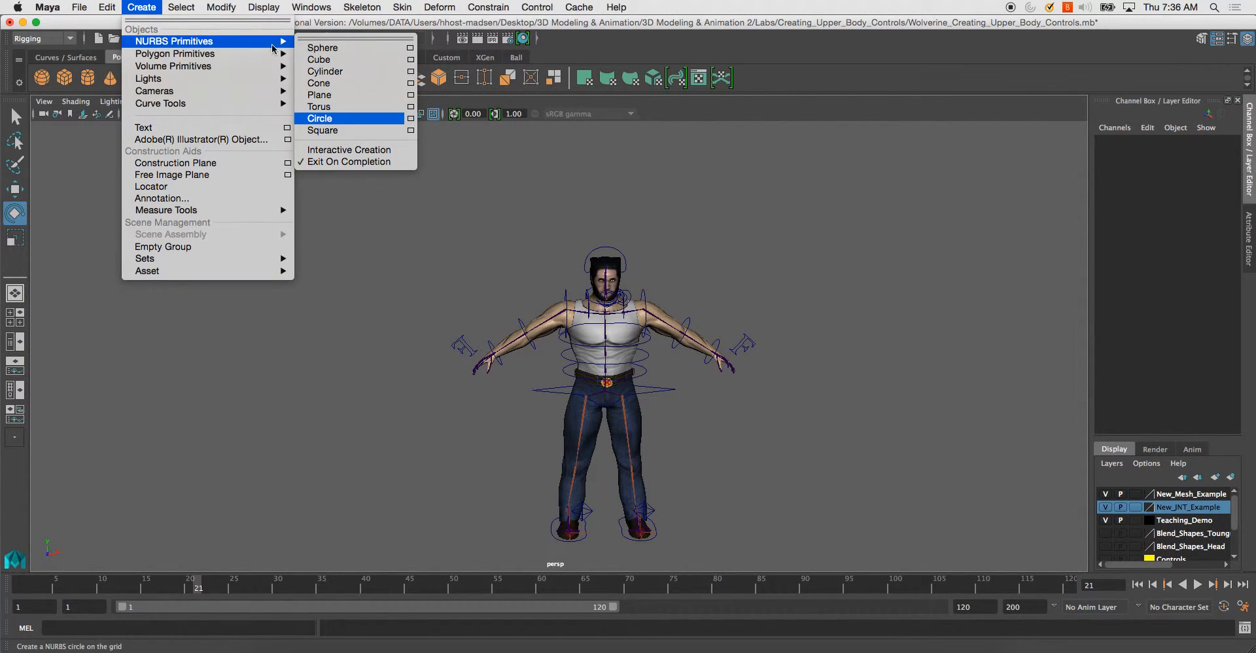
{"action": "left_click", "coordinate": [330, 119]}
{"action": "left_click_drag", "start_coordinate": [628, 293], "coordinate": [622, 321], "text": "alt"}
{"action": "key", "text": "r"}
{"action": "left_click_drag", "start_coordinate": [608, 395], "coordinate": [808, 442]}
Step: Lower the circle in the side view to the soles of the feet, at Translate Y about -15.074
{"action": "key", "text": "space"}
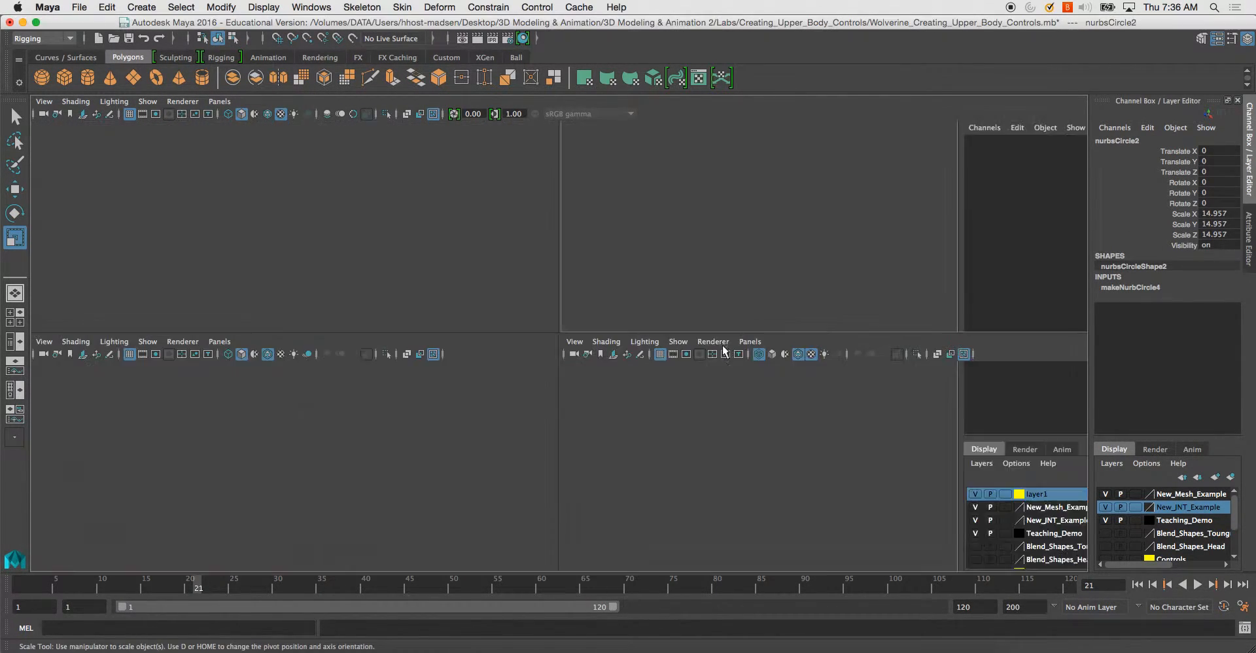
{"action": "key", "text": "space"}
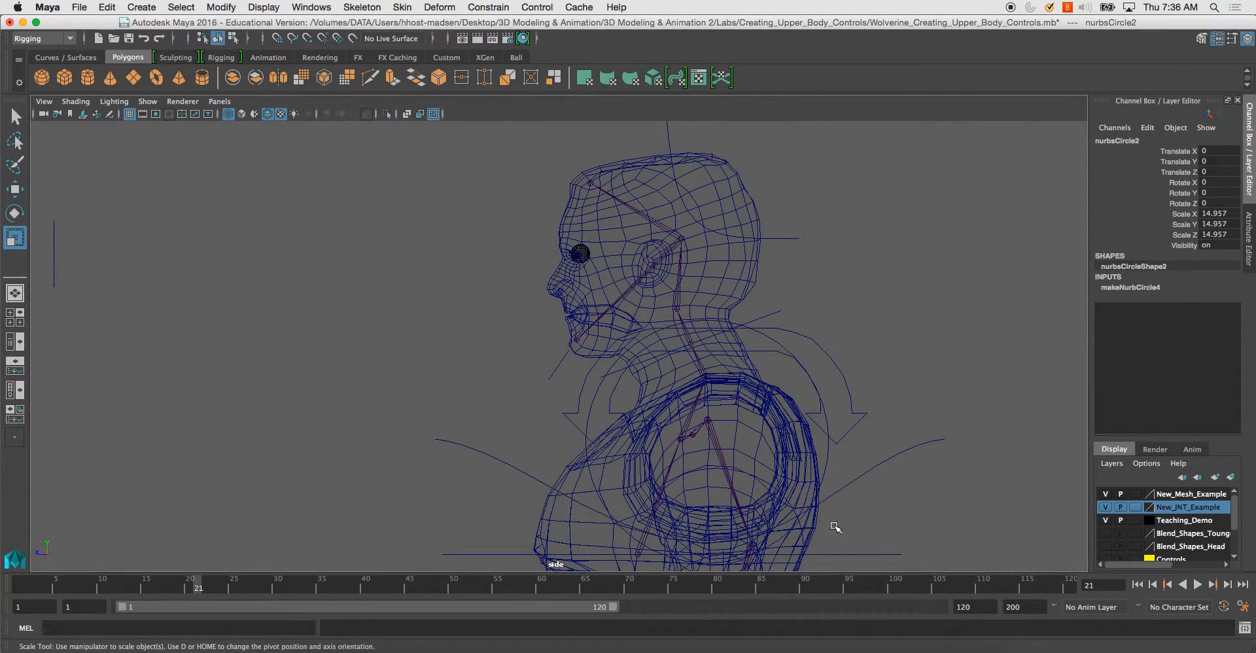
{"action": "right_click_drag", "start_coordinate": [833, 525], "coordinate": [725, 447], "text": "alt"}
{"action": "middle_click_drag", "start_coordinate": [568, 507], "coordinate": [556, 347], "text": "alt"}
{"action": "right_click_drag", "start_coordinate": [718, 360], "coordinate": [612, 365], "text": "alt"}
{"action": "left_click_drag", "start_coordinate": [757, 255], "coordinate": [746, 270], "text": "alt"}
{"action": "right_click_drag", "start_coordinate": [746, 269], "coordinate": [695, 277], "text": "alt"}
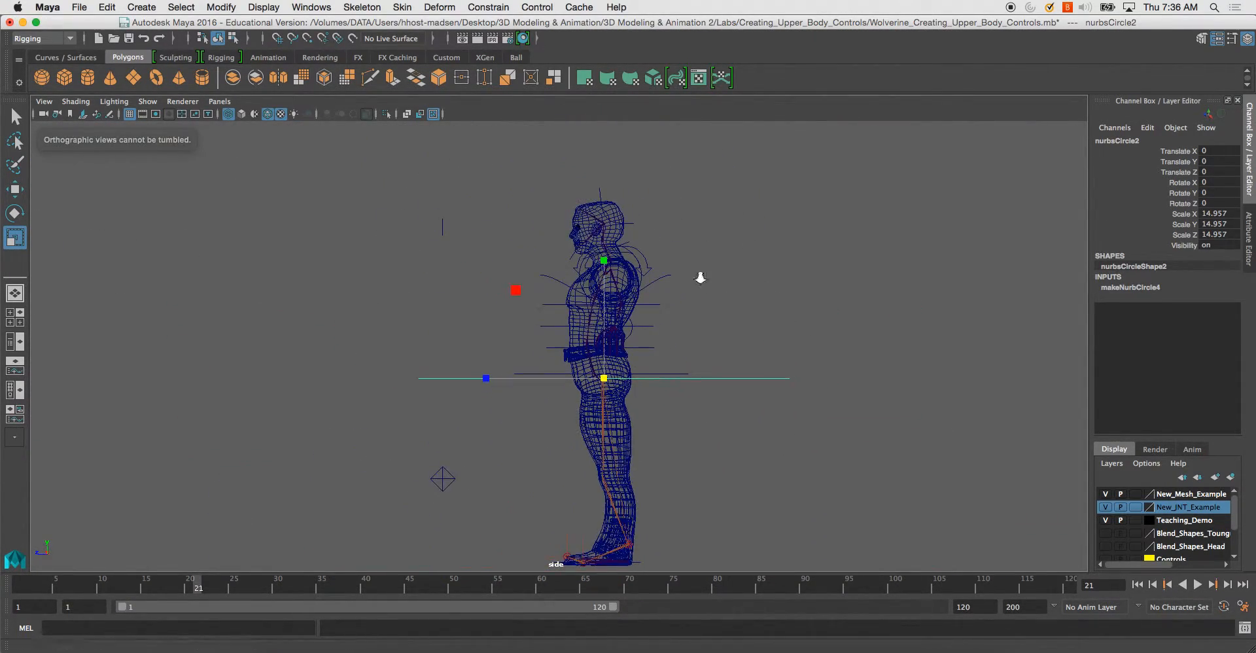
{"action": "middle_click_drag", "start_coordinate": [696, 277], "coordinate": [718, 243], "text": "alt"}
{"action": "key", "text": "w"}
{"action": "left_click_drag", "start_coordinate": [634, 217], "coordinate": [636, 395]}
{"action": "key", "text": "f"}
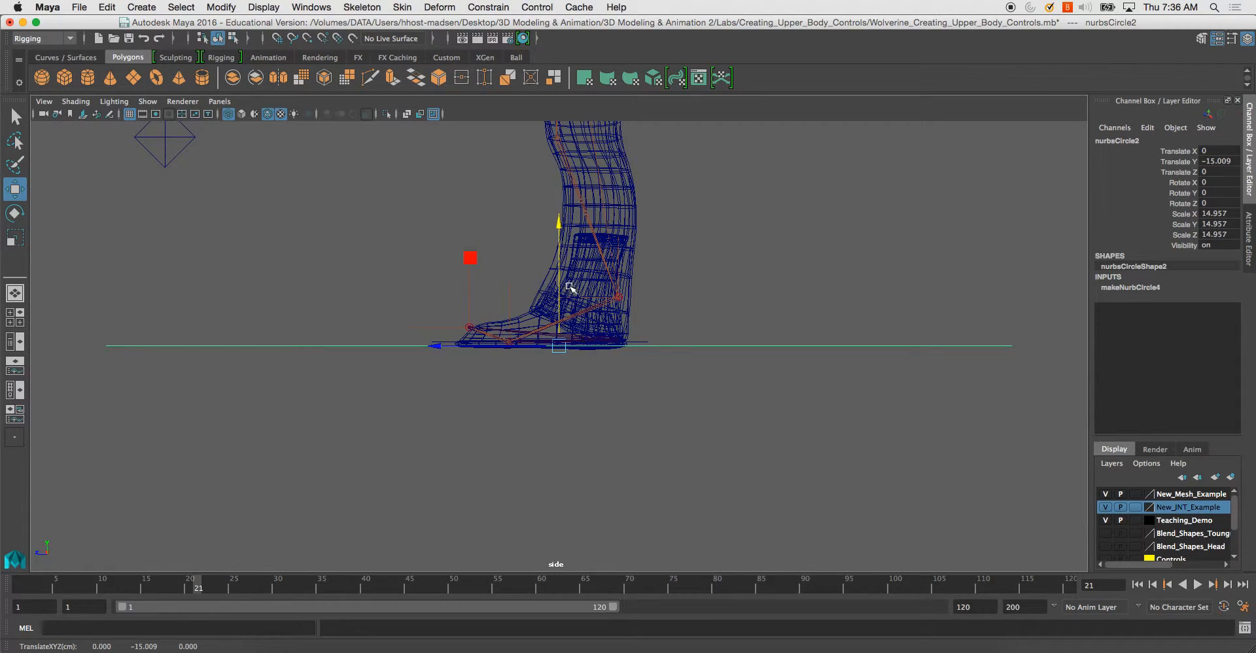
{"action": "left_click_drag", "start_coordinate": [560, 223], "coordinate": [560, 226]}
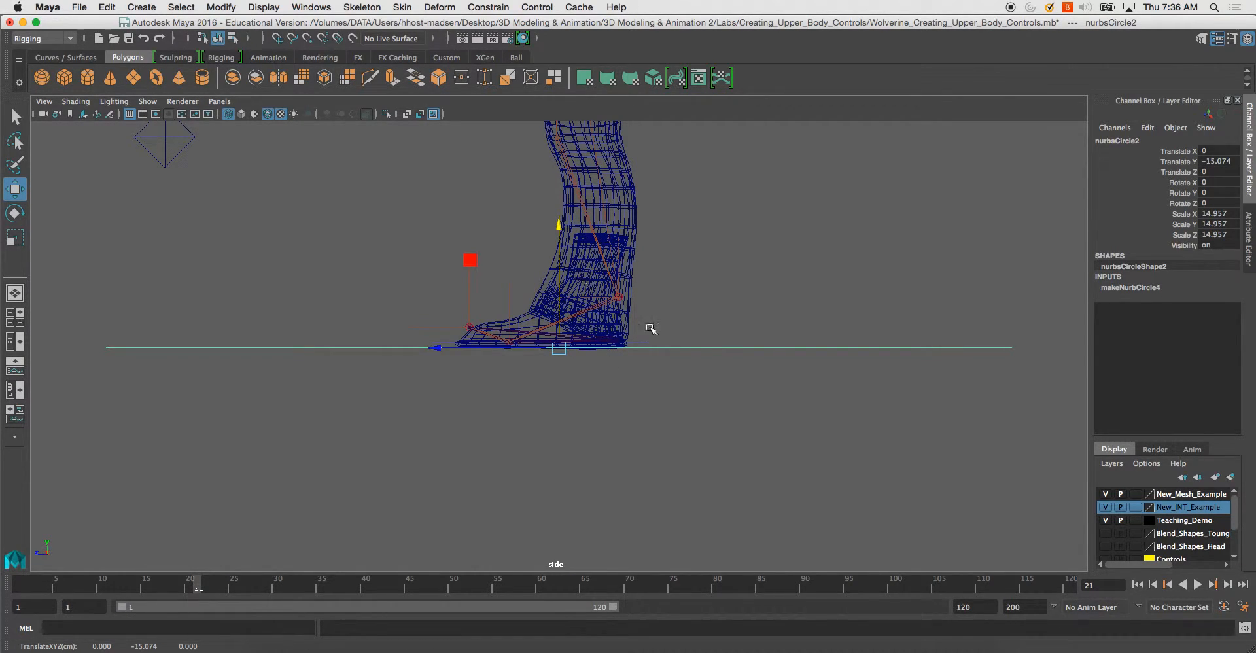
Step: Scale the circle uniformly to about 16.024 and rename it Global_CTRL
{"action": "key", "text": "space"}
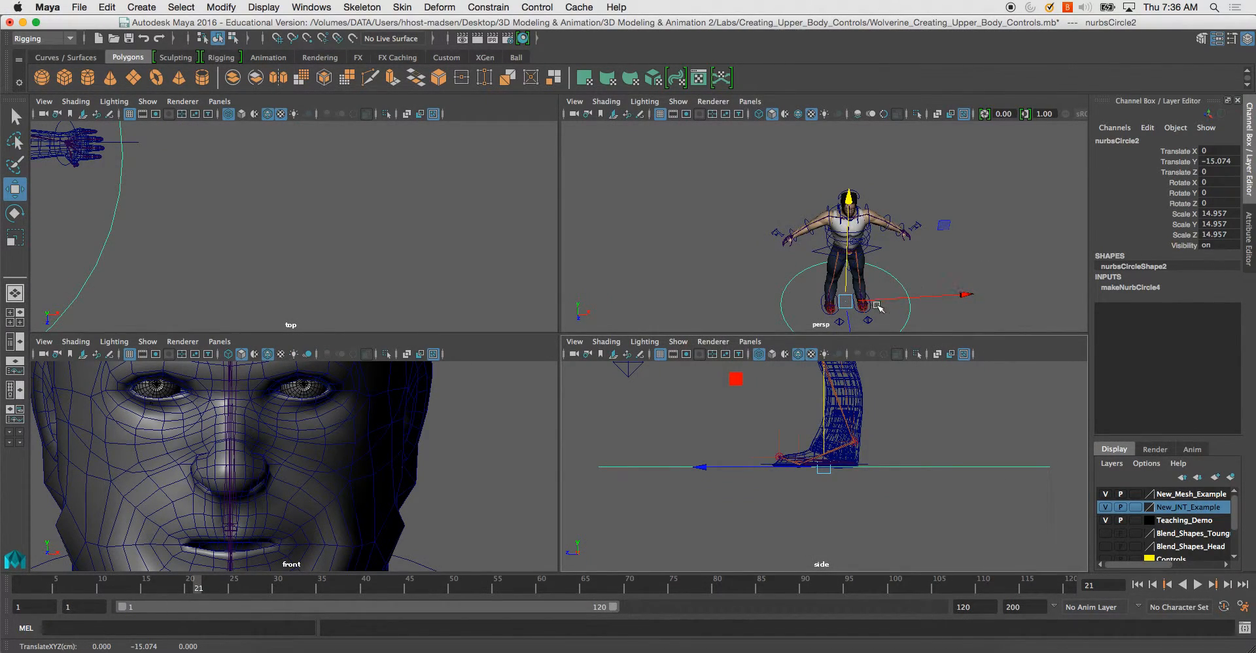
{"action": "key", "text": "r"}
{"action": "left_click_drag", "start_coordinate": [852, 304], "coordinate": [888, 305]}
{"action": "double_click", "coordinate": [1113, 141]}
{"action": "type", "text": "Global_CTRL"}
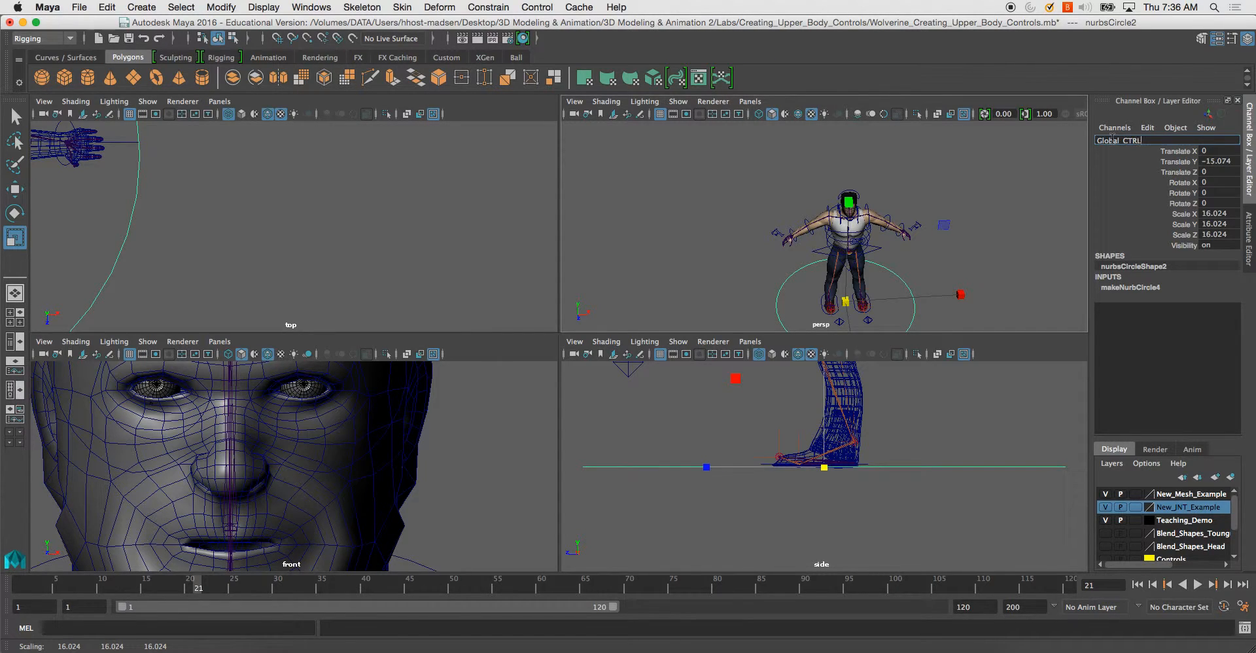
{"action": "key", "text": "Return"}
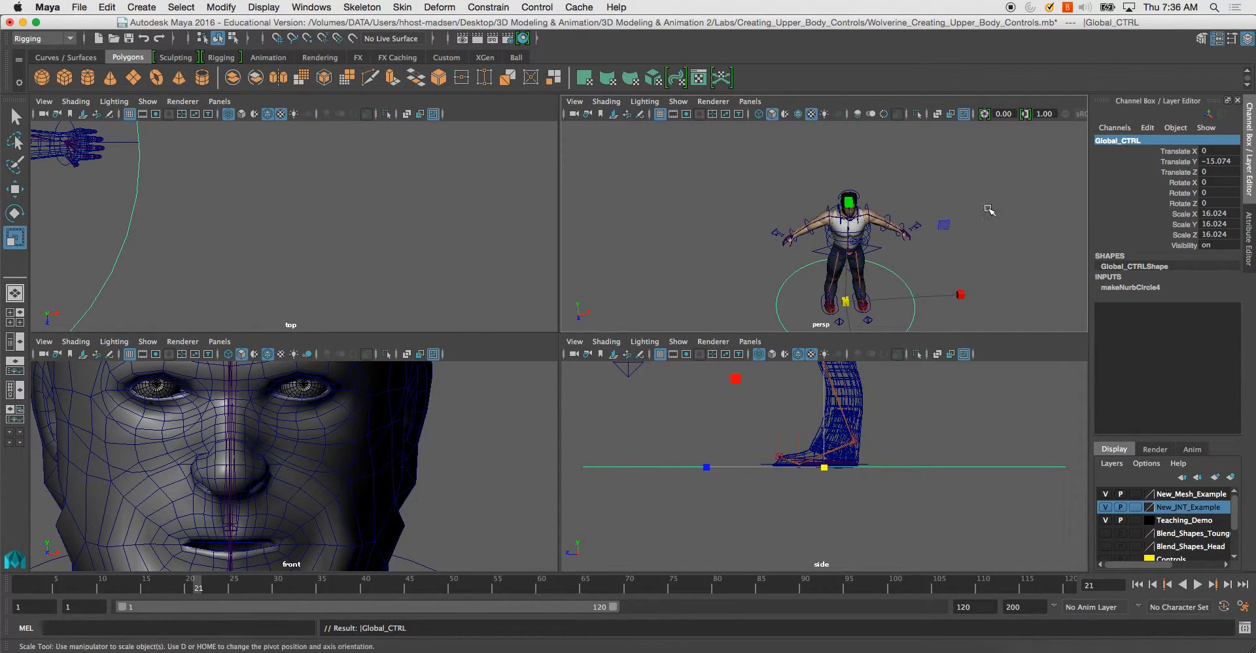
Step: Examine the whole character and its controls together with the Global_CTRL circle around the feet
{"action": "middle_click_drag", "start_coordinate": [987, 202], "coordinate": [966, 188], "text": "alt"}
{"action": "key", "text": "space"}
{"action": "left_click_drag", "start_coordinate": [833, 242], "coordinate": [850, 266], "text": "alt"}
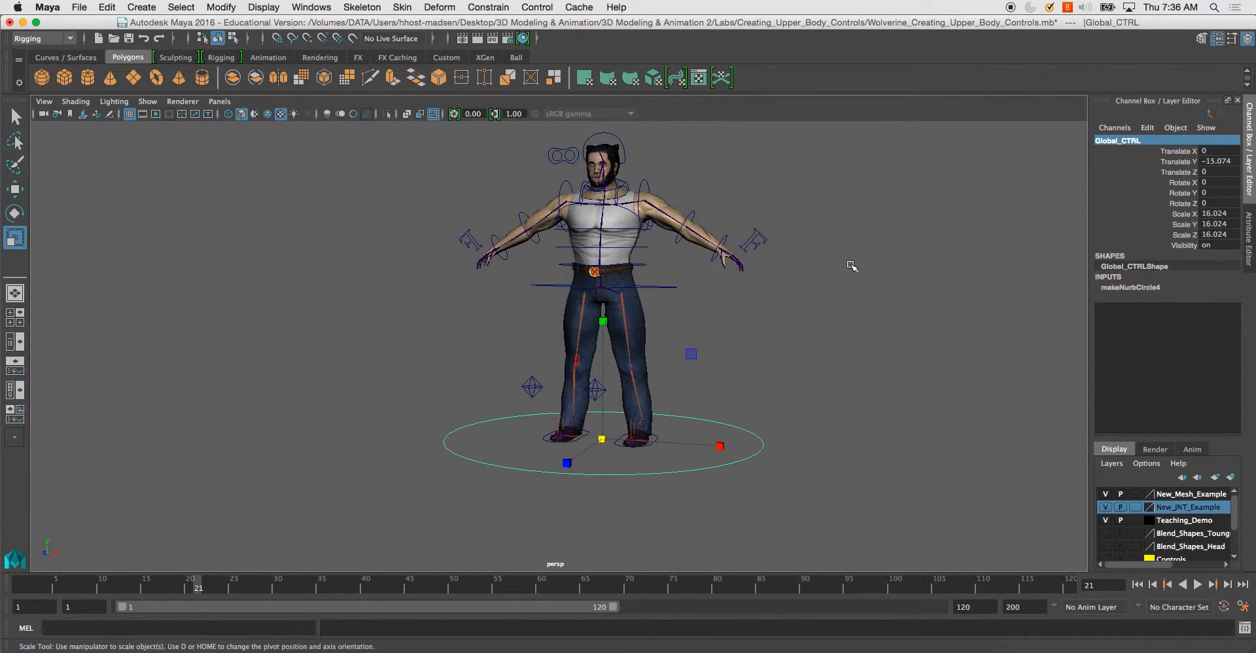
{"action": "left_click_drag", "start_coordinate": [858, 269], "coordinate": [794, 306], "text": "alt"}
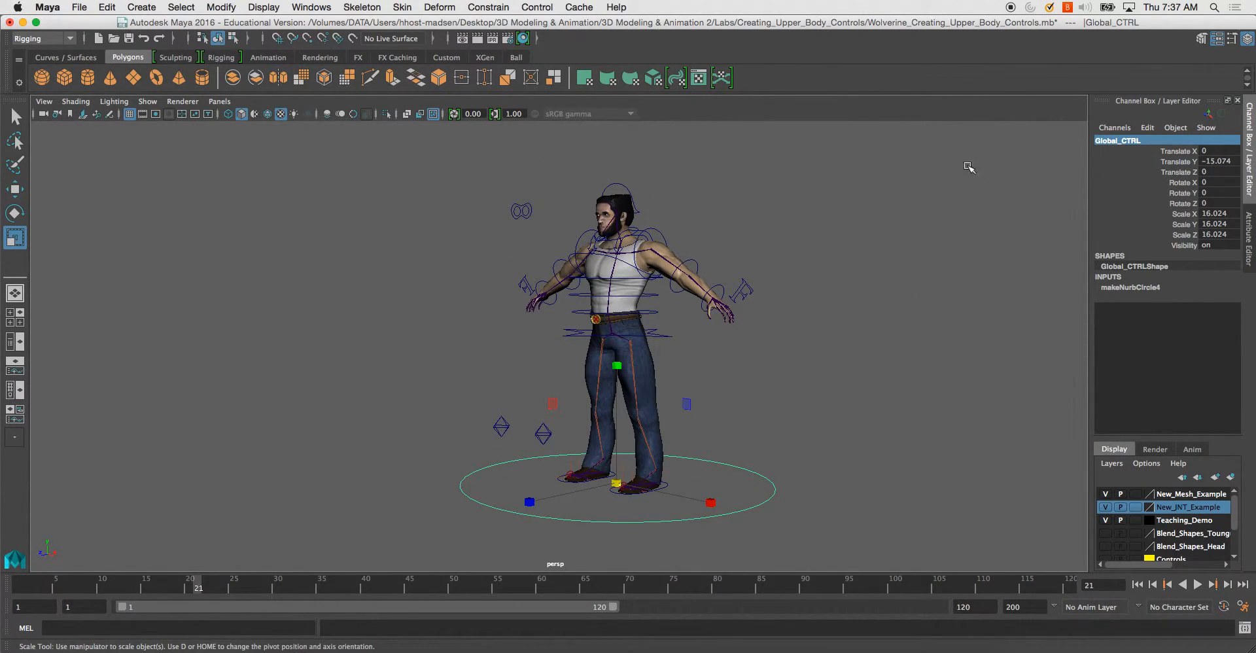
{"action": "scroll", "coordinate": [907, 318], "scroll_direction": "down", "scroll_amount": 6}
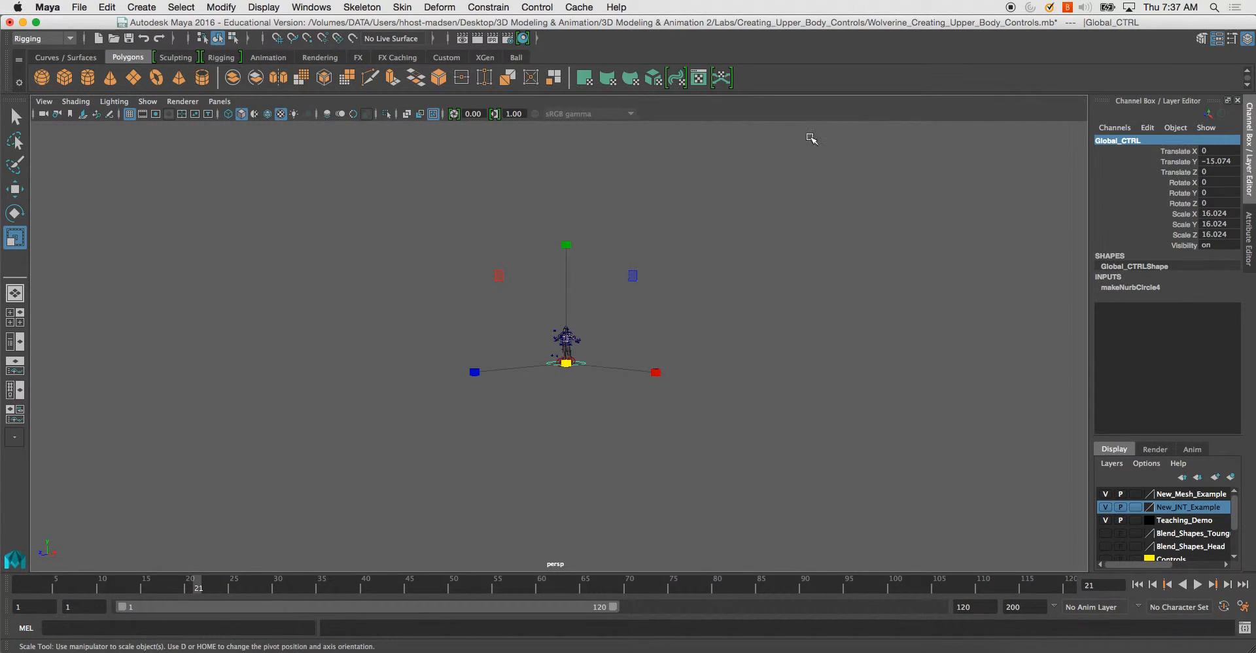
{"action": "right_click_drag", "start_coordinate": [750, 299], "coordinate": [809, 428], "text": "alt"}
{"action": "middle_click_drag", "start_coordinate": [576, 229], "coordinate": [544, 249], "text": "alt"}
{"action": "right_click_drag", "start_coordinate": [544, 249], "coordinate": [637, 291], "text": "alt"}
{"action": "middle_click_drag", "start_coordinate": [637, 292], "coordinate": [565, 302], "text": "alt"}
{"action": "right_click_drag", "start_coordinate": [565, 302], "coordinate": [665, 395], "text": "alt"}
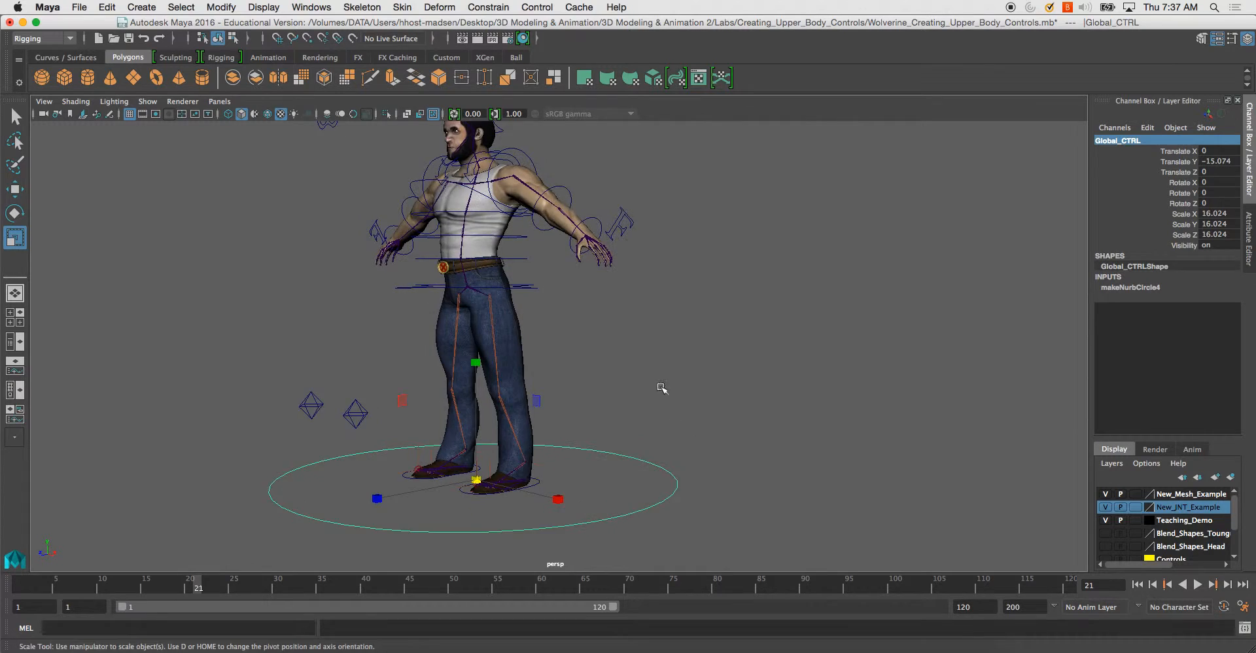
Step: Parent the left and right foot controls to Global_CTRL and select Global_CTRL to check its hierarchy
{"action": "middle_click_drag", "start_coordinate": [664, 362], "coordinate": [732, 294], "text": "alt"}
{"action": "left_click_drag", "start_coordinate": [634, 284], "coordinate": [673, 309], "text": "alt"}
{"action": "middle_click_drag", "start_coordinate": [673, 309], "coordinate": [757, 286], "text": "alt"}
{"action": "right_click_drag", "start_coordinate": [757, 286], "coordinate": [798, 419], "text": "alt"}
{"action": "left_click_drag", "start_coordinate": [763, 385], "coordinate": [961, 502], "text": "alt"}
{"action": "left_click", "coordinate": [661, 455]}
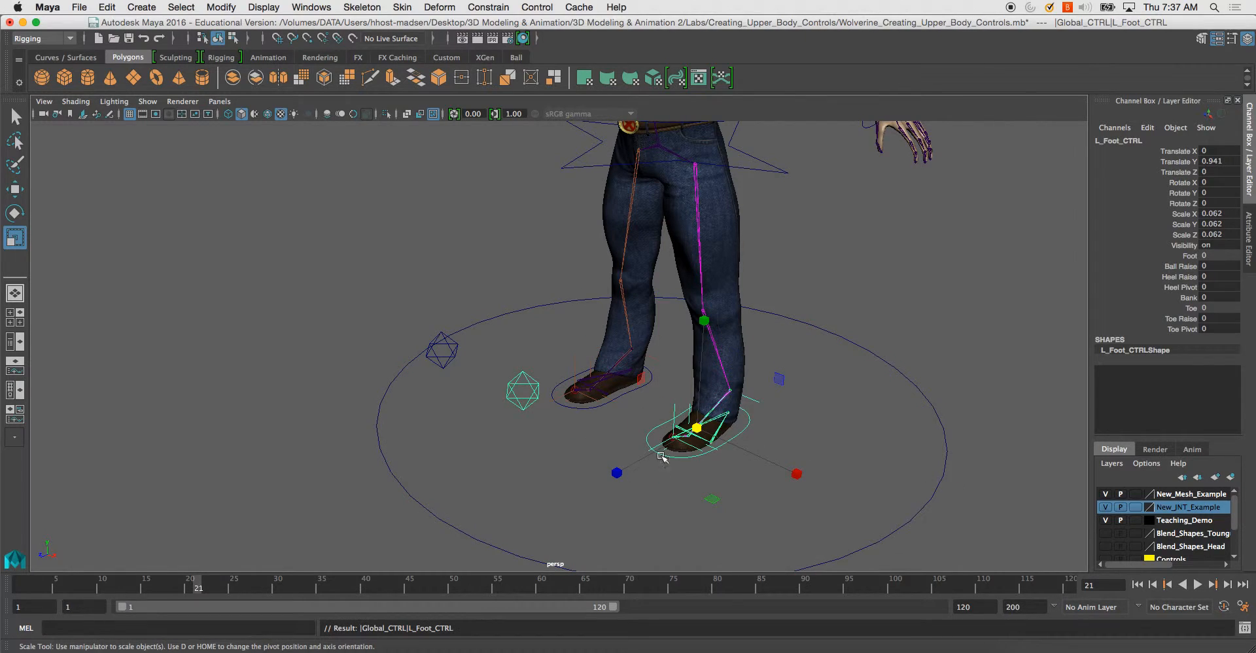
{"action": "left_click", "coordinate": [579, 411]}
{"action": "left_click", "coordinate": [580, 411]}
{"action": "left_click_drag", "start_coordinate": [446, 491], "coordinate": [361, 488], "text": "shift"}
{"action": "key", "text": "p"}
{"action": "left_click", "coordinate": [393, 504]}
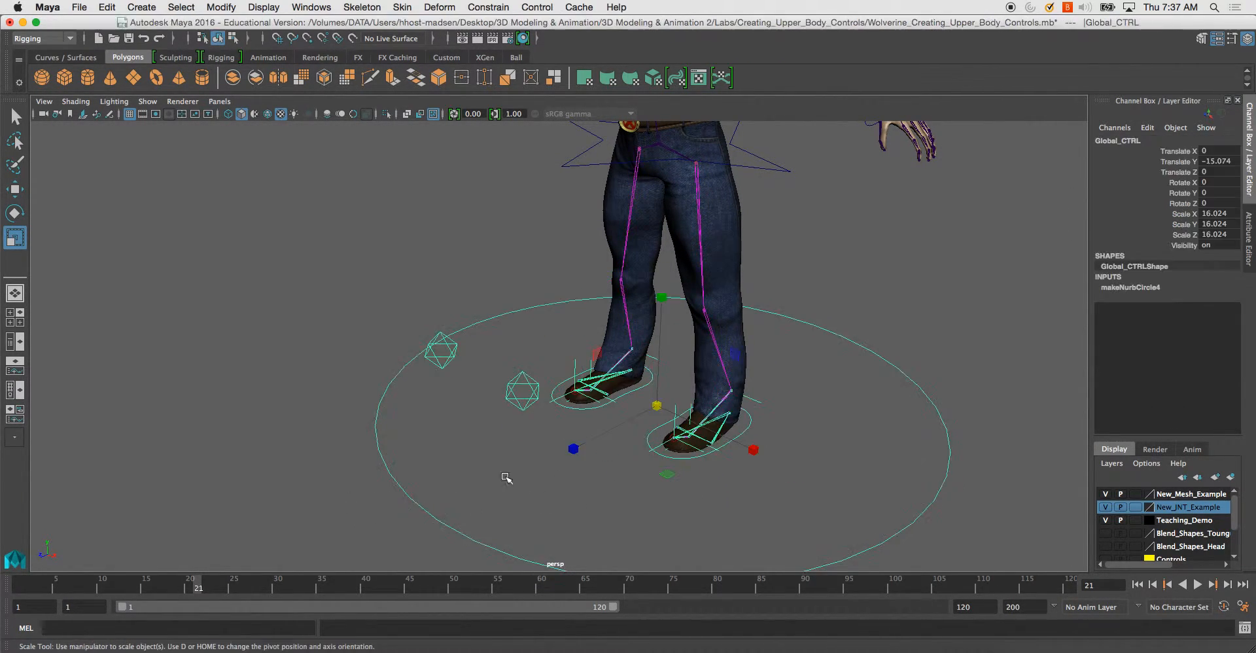
Step: Parent Root_CTRL, the star-shaped hip control, to Global_CTRL
{"action": "right_click_drag", "start_coordinate": [583, 468], "coordinate": [510, 469], "text": "alt"}
{"action": "left_click_drag", "start_coordinate": [711, 299], "coordinate": [749, 295]}
{"action": "left_click_drag", "start_coordinate": [800, 402], "coordinate": [792, 475], "text": "shift"}
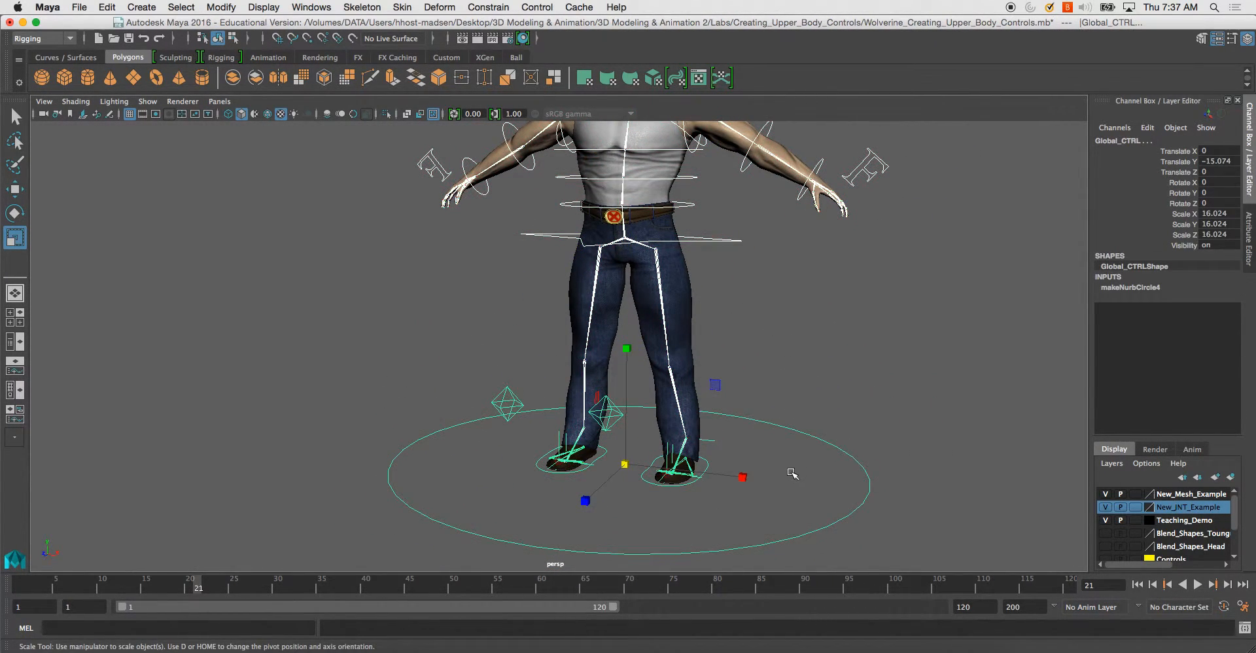
{"action": "key", "text": "p"}
Step: Parent the left and right eye circles to Eye_CTRL, the outline that surrounds them
{"action": "right_click_drag", "start_coordinate": [817, 368], "coordinate": [524, 226], "text": "alt"}
{"action": "left_click", "coordinate": [525, 210]}
{"action": "middle_click_drag", "start_coordinate": [542, 243], "coordinate": [596, 341], "text": "alt"}
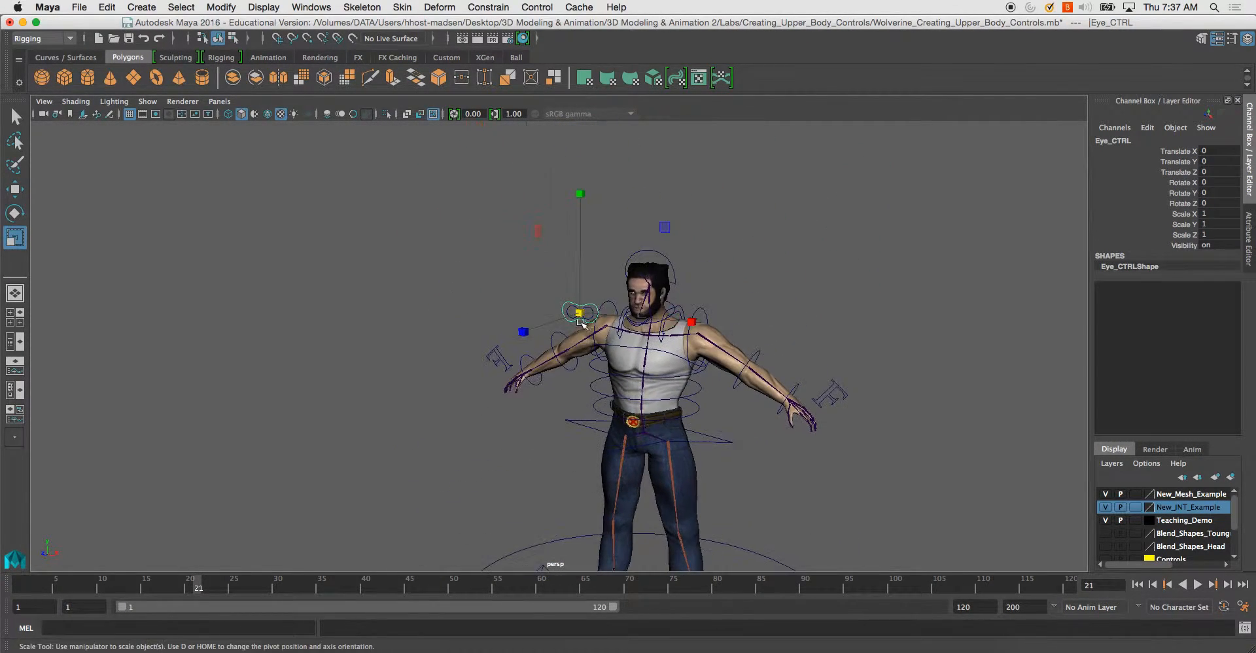
{"action": "right_click_drag", "start_coordinate": [596, 341], "coordinate": [676, 381], "text": "alt"}
{"action": "middle_click_drag", "start_coordinate": [563, 208], "coordinate": [533, 283], "text": "alt"}
{"action": "left_click", "coordinate": [465, 246]}
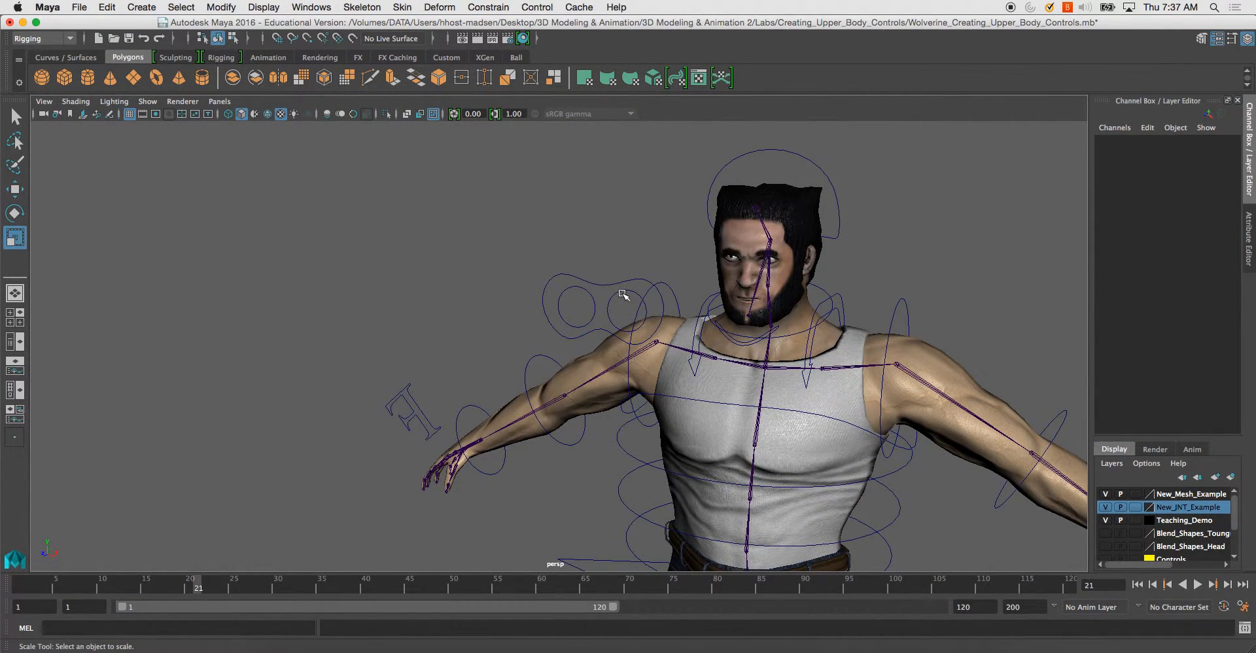
{"action": "left_click", "coordinate": [623, 294]}
{"action": "left_click", "coordinate": [559, 301]}
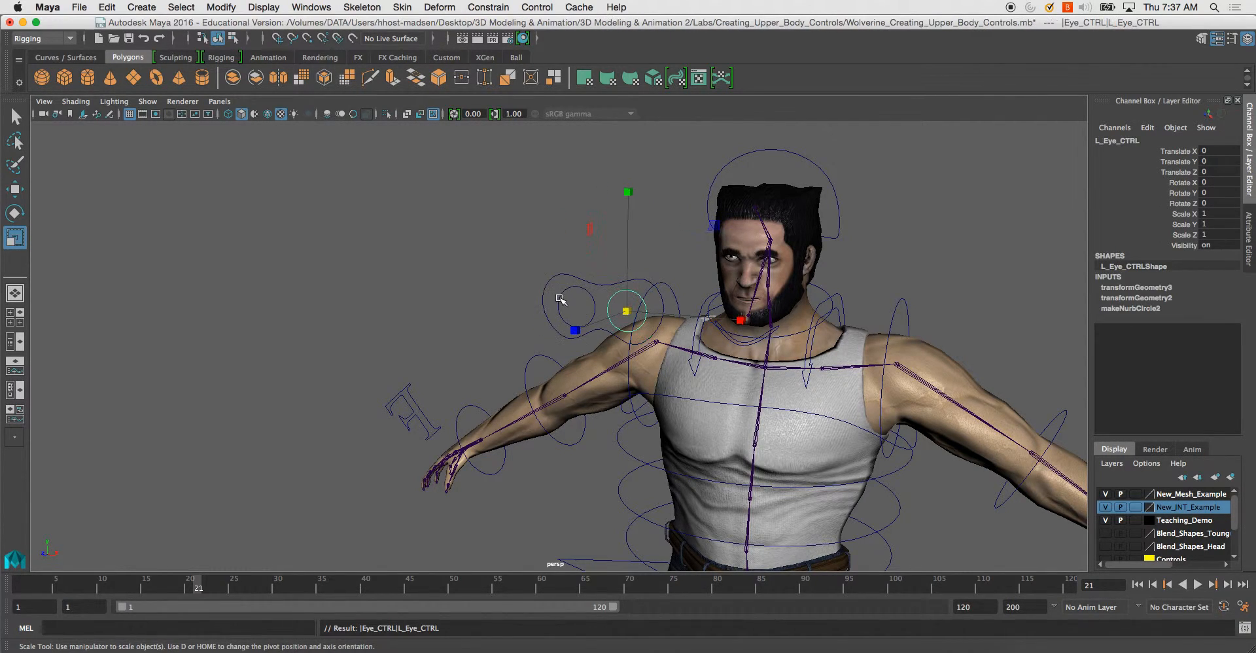
{"action": "left_click", "coordinate": [600, 286], "text": "shift"}
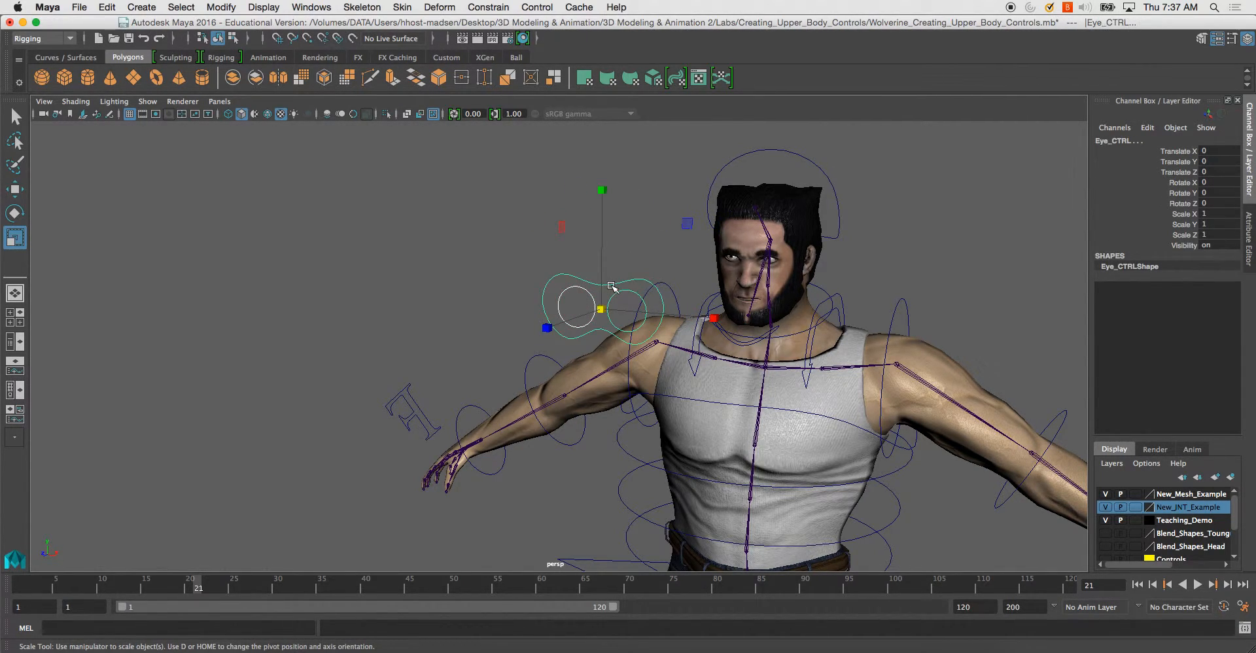
{"action": "left_click", "coordinate": [684, 414]}
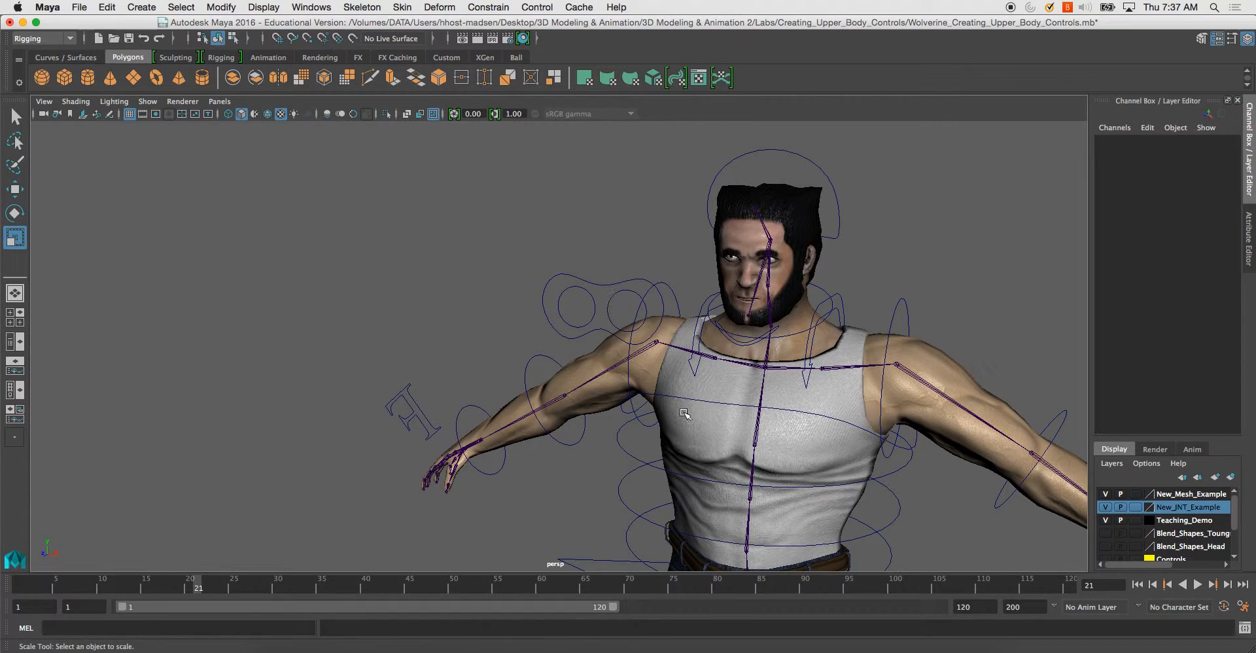
Step: Parent Eye_CTRL to Global_CTRL
{"action": "left_click", "coordinate": [601, 287]}
{"action": "right_click_drag", "start_coordinate": [674, 357], "coordinate": [584, 281], "text": "alt"}
{"action": "middle_click_drag", "start_coordinate": [584, 282], "coordinate": [589, 137], "text": "alt"}
{"action": "left_click", "coordinate": [506, 464]}
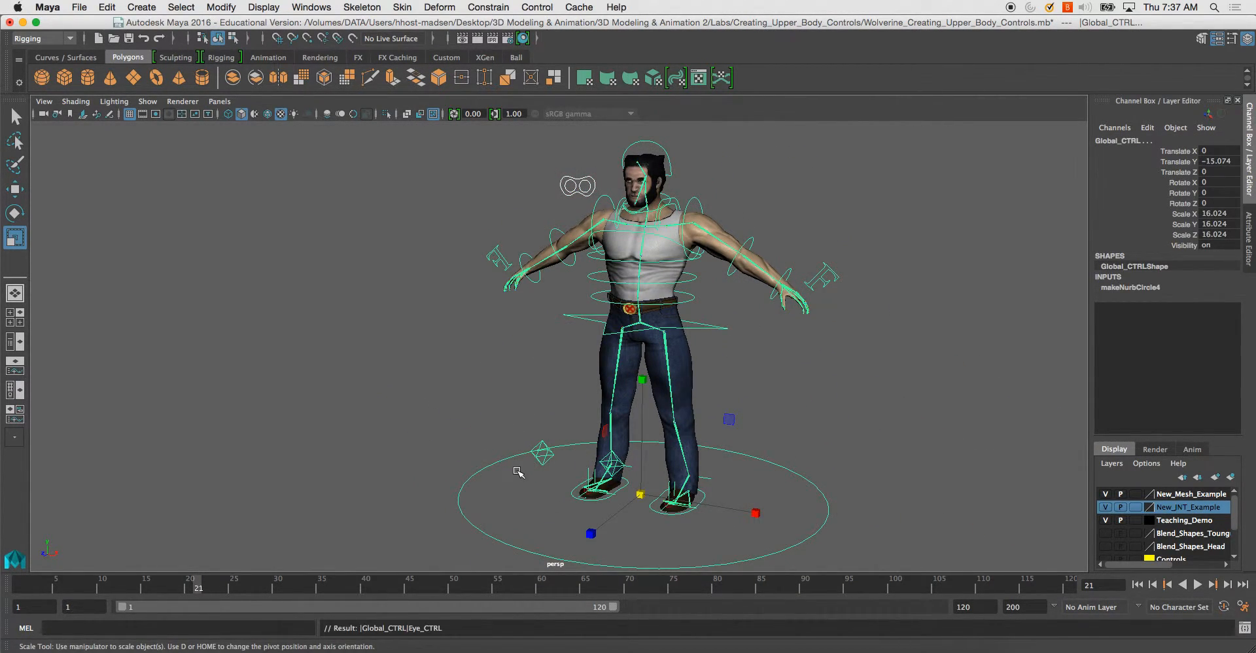
{"action": "key", "text": "Down"}
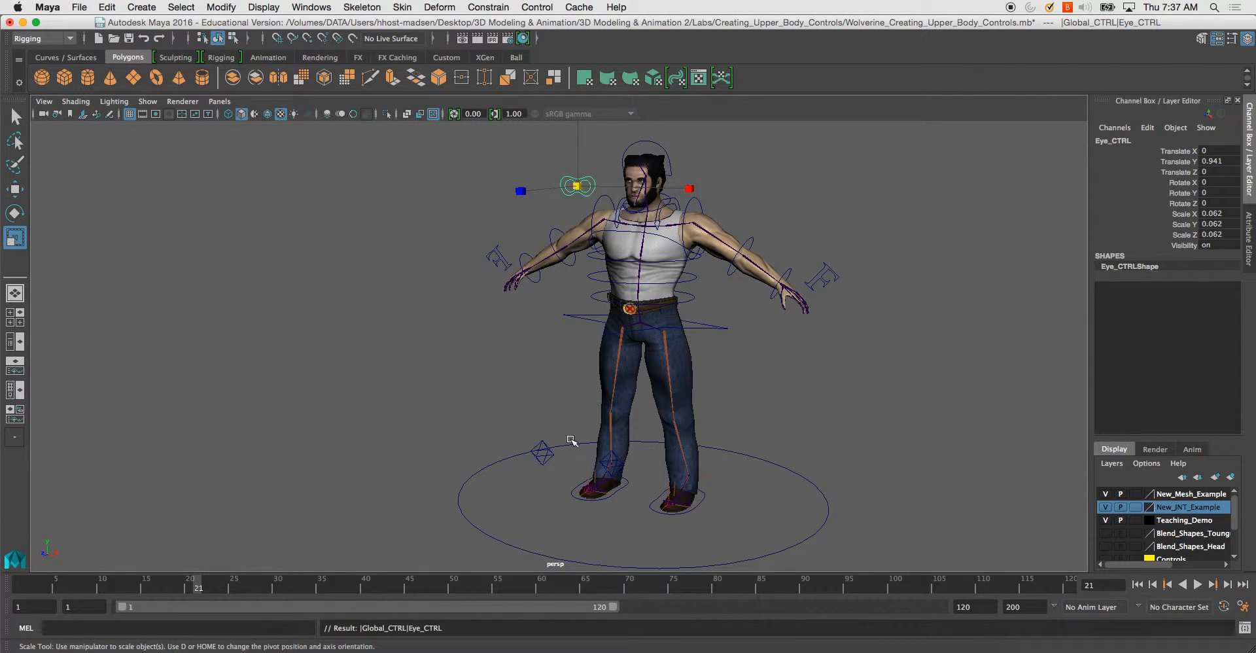
Step: Try to freeze the transformations of Global_CTRL
{"action": "left_click", "coordinate": [461, 515]}
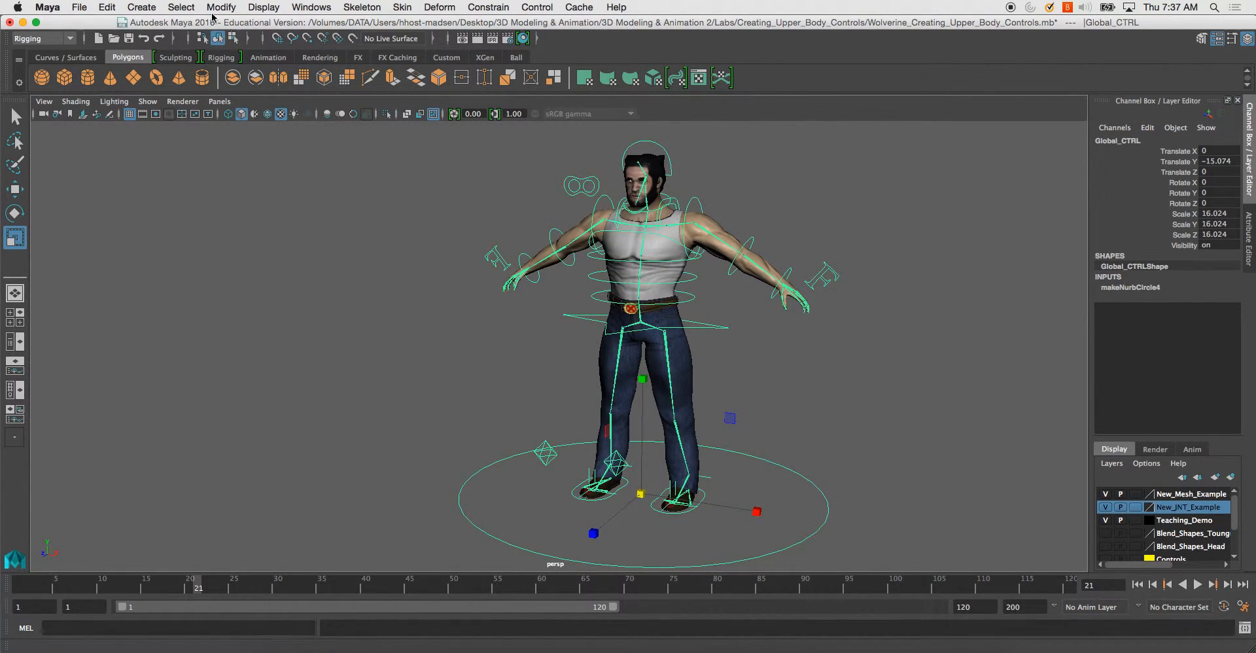
{"action": "left_click", "coordinate": [222, 8]}
{"action": "left_click", "coordinate": [268, 64]}
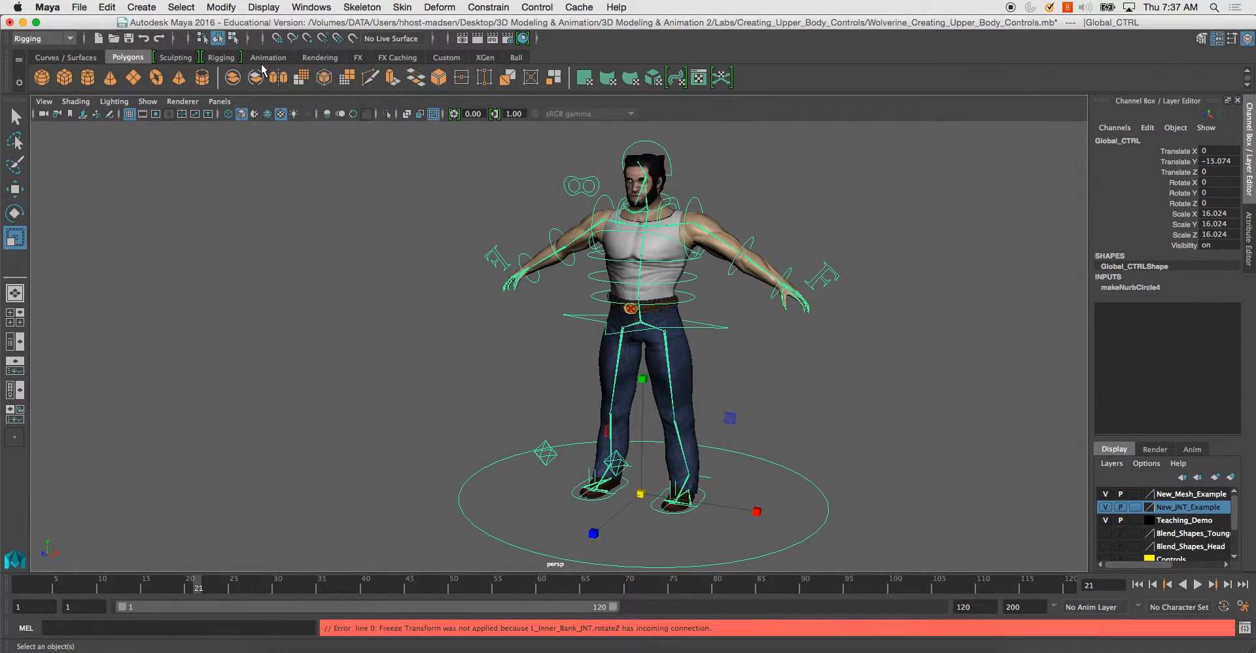
{"action": "middle_click_drag", "start_coordinate": [515, 377], "coordinate": [418, 303], "text": "alt"}
{"action": "right_click_drag", "start_coordinate": [419, 303], "coordinate": [631, 441], "text": "alt"}
{"action": "middle_click_drag", "start_coordinate": [631, 441], "coordinate": [624, 462], "text": "alt"}
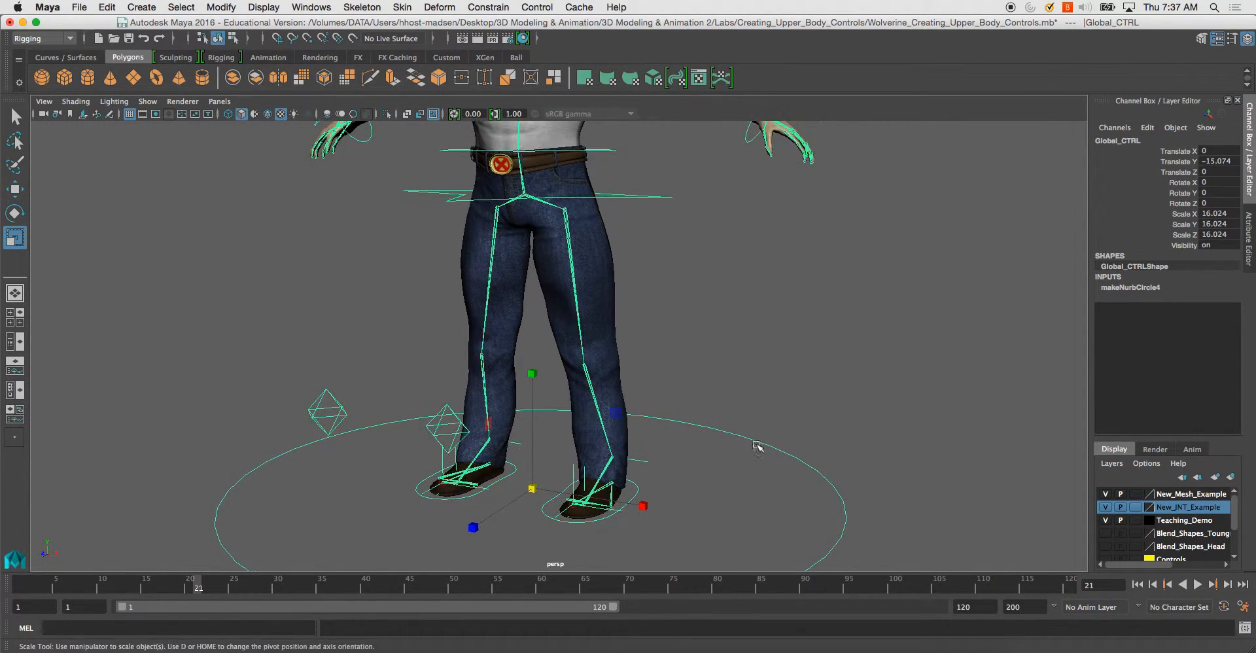
{"action": "right_click_drag", "start_coordinate": [785, 482], "coordinate": [702, 339], "text": "alt"}
{"action": "mouse_move", "coordinate": [674, 368]}
{"action": "middle_mouse_down", "text": "alt"}
{"action": "mouse_move", "coordinate": [704, 337]}
{"action": "mouse_move", "coordinate": [684, 375]}
{"action": "middle_mouse_up", "text": "alt"}
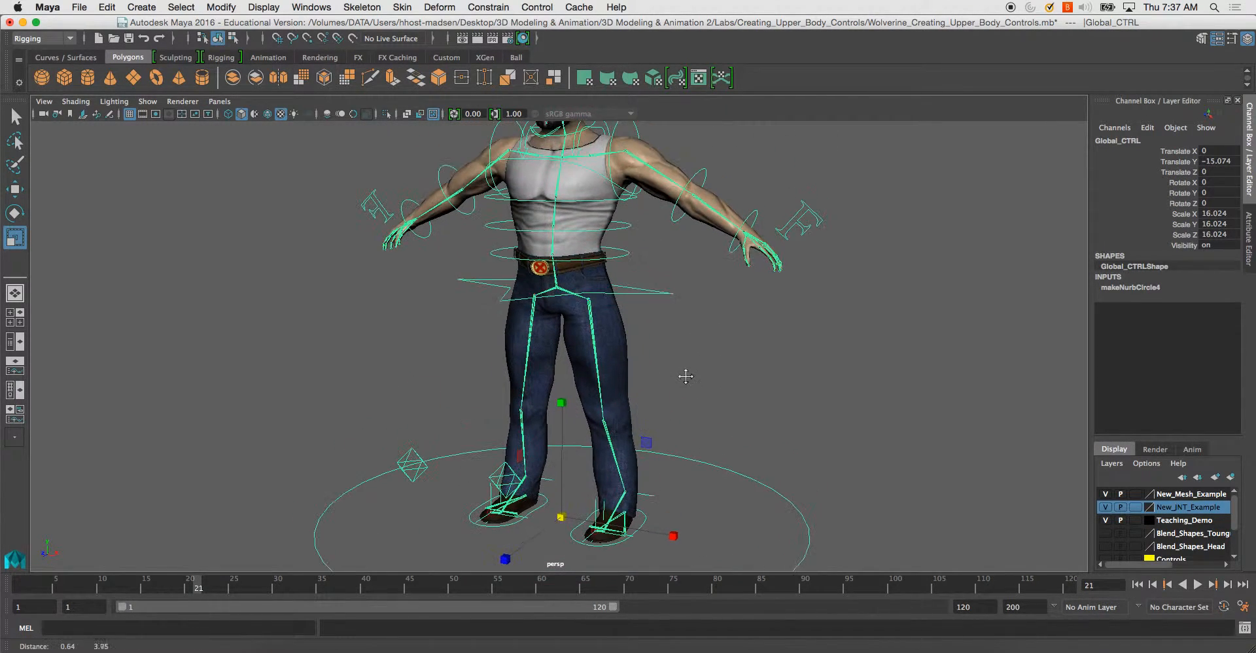
Step: Unparent Root_CTRL, the star-shaped hip control, from Global_CTRL
{"action": "left_click", "coordinate": [676, 288]}
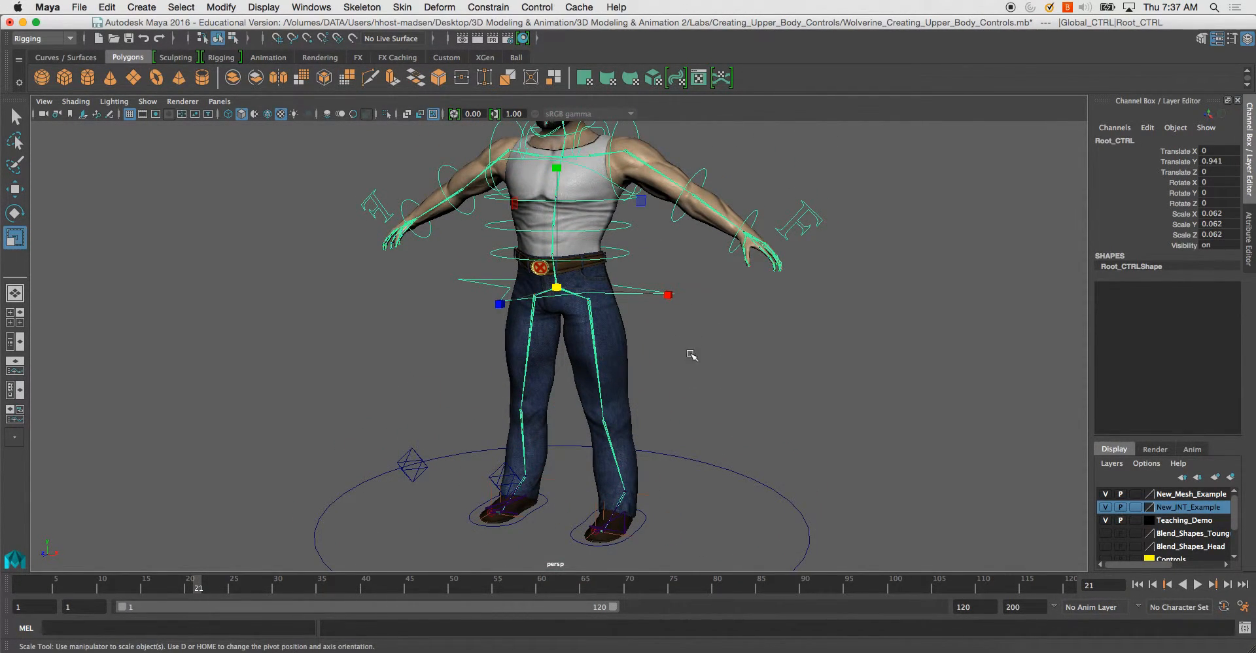
{"action": "middle_click_drag", "start_coordinate": [707, 447], "coordinate": [709, 373], "text": "alt"}
{"action": "left_click_drag", "start_coordinate": [709, 373], "coordinate": [754, 451]}
{"action": "key", "text": "shift+p"}
{"action": "middle_click_drag", "start_coordinate": [735, 464], "coordinate": [737, 506], "text": "alt"}
{"action": "left_click_drag", "start_coordinate": [676, 247], "coordinate": [664, 276]}
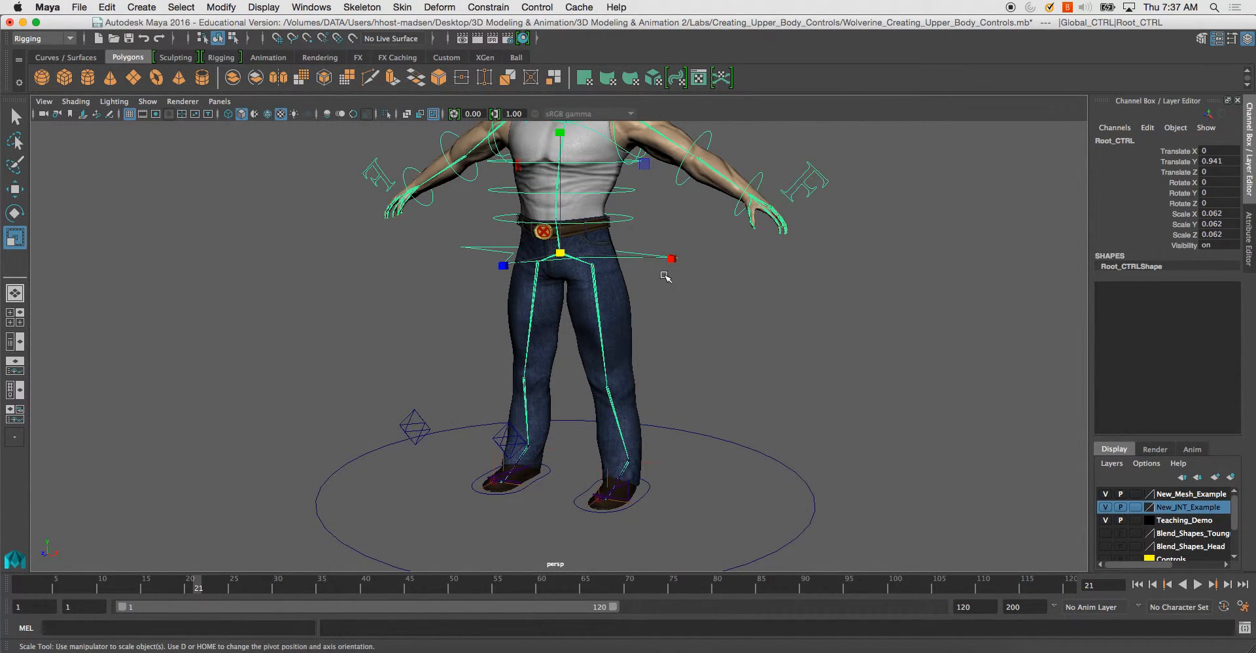
{"action": "key", "text": "shift+p"}
{"action": "right_click_drag", "start_coordinate": [665, 276], "coordinate": [663, 459], "text": "alt"}
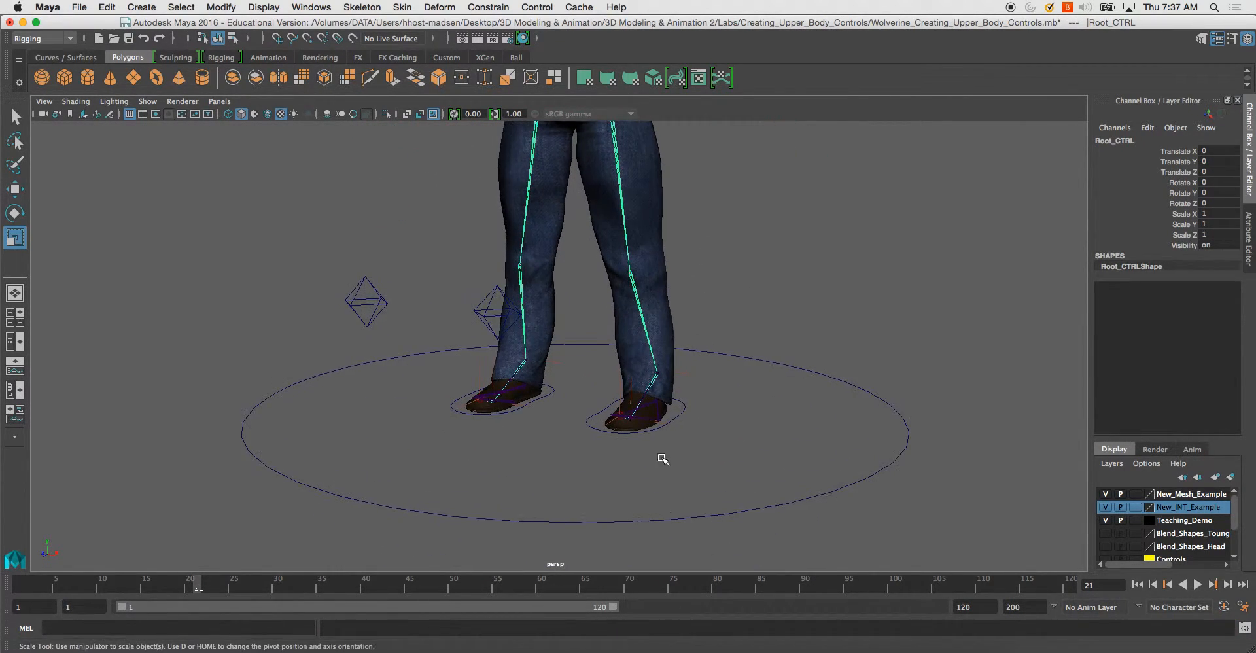
Step: Unparent the left and right foot controls from Global_CTRL
{"action": "left_click", "coordinate": [669, 422]}
{"action": "key", "text": "shift+p"}
{"action": "scroll", "coordinate": [563, 459], "scroll_direction": "up", "scroll_amount": 1}
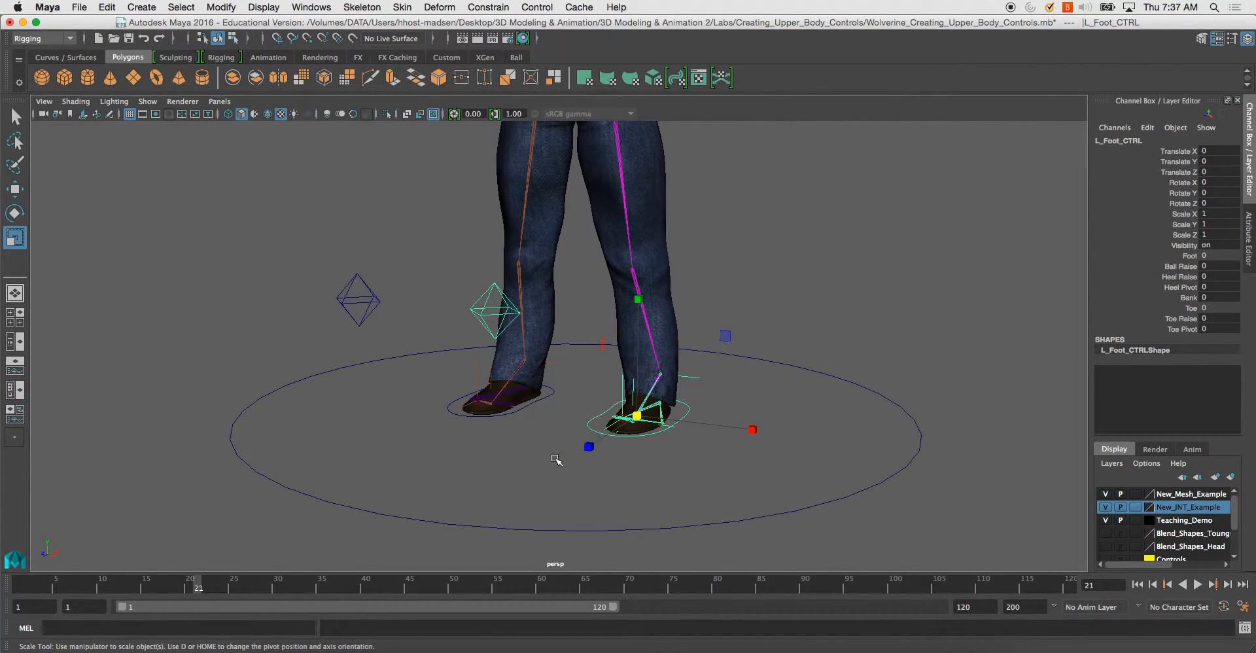
{"action": "left_click", "coordinate": [553, 398]}
{"action": "key", "text": "shift+p"}
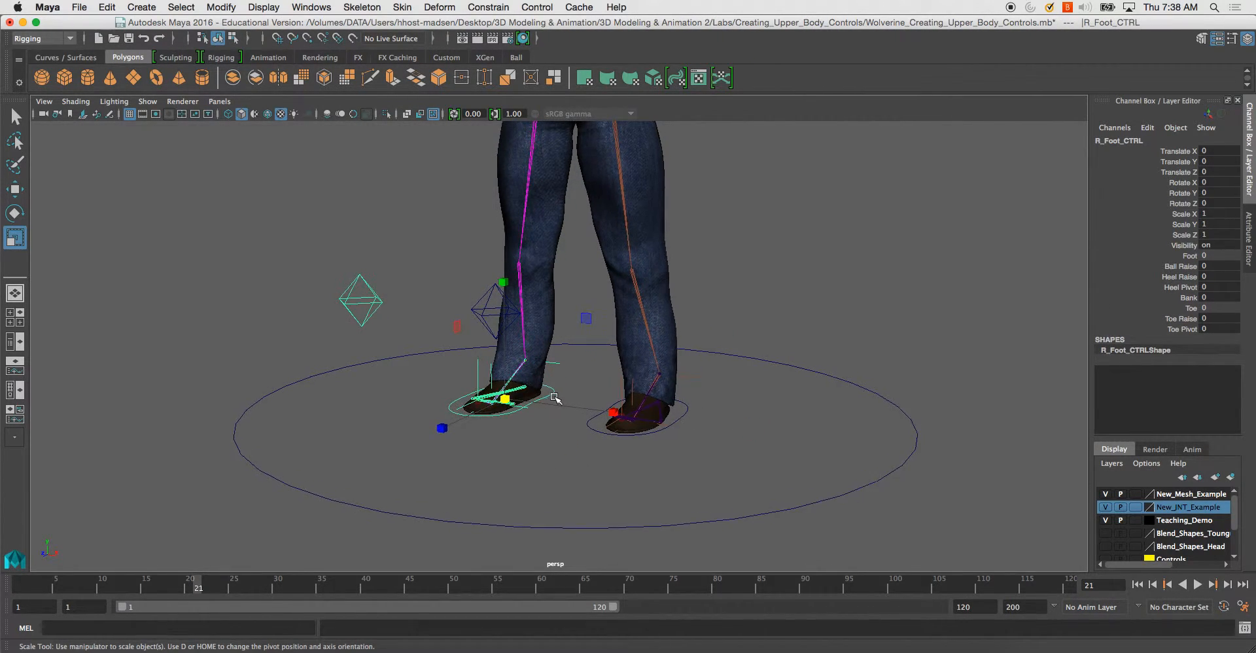
{"action": "left_click_drag", "start_coordinate": [553, 398], "coordinate": [543, 412], "text": "alt"}
Step: Unparent Eye_CTRL from Global_CTRL and check the parenting of the two eye circles inside it
{"action": "left_click_drag", "start_coordinate": [808, 449], "coordinate": [891, 500]}
{"action": "middle_click_drag", "start_coordinate": [696, 247], "coordinate": [734, 378], "text": "alt"}
{"action": "scroll", "coordinate": [734, 379], "scroll_direction": "down", "scroll_amount": 3}
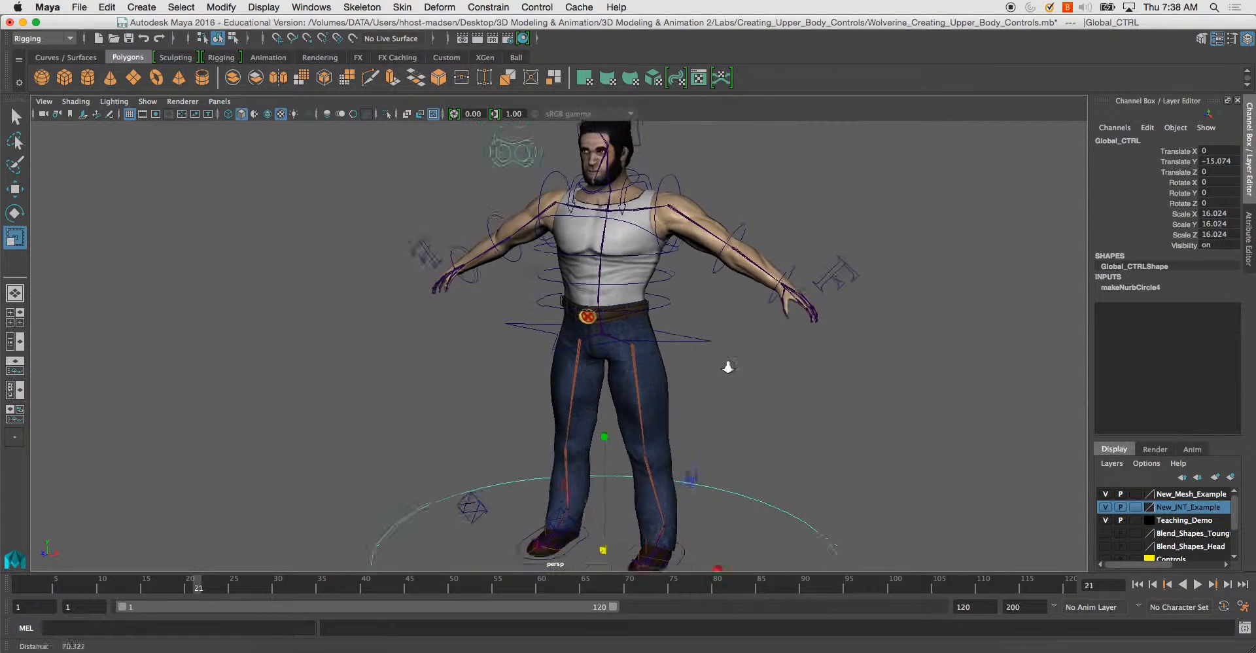
{"action": "right_click_drag", "start_coordinate": [741, 440], "coordinate": [664, 364], "text": "alt"}
{"action": "left_click", "coordinate": [530, 241]}
{"action": "key", "text": "shift+p"}
{"action": "left_click", "coordinate": [546, 217]}
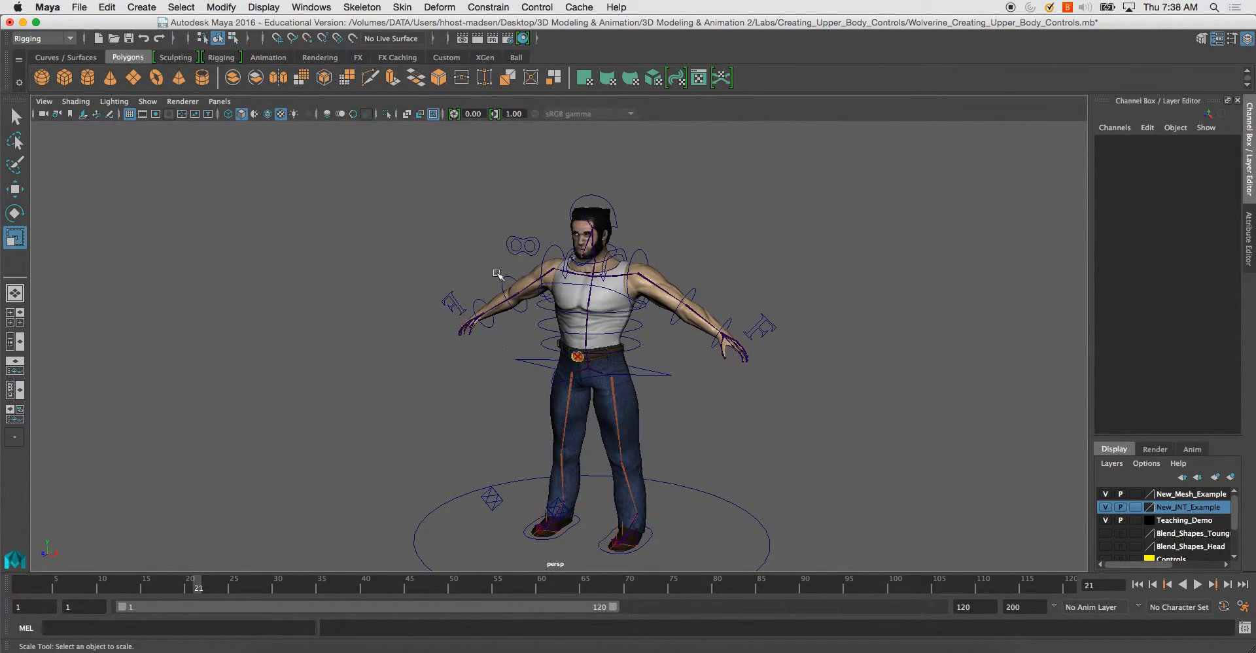
{"action": "left_click", "coordinate": [514, 247]}
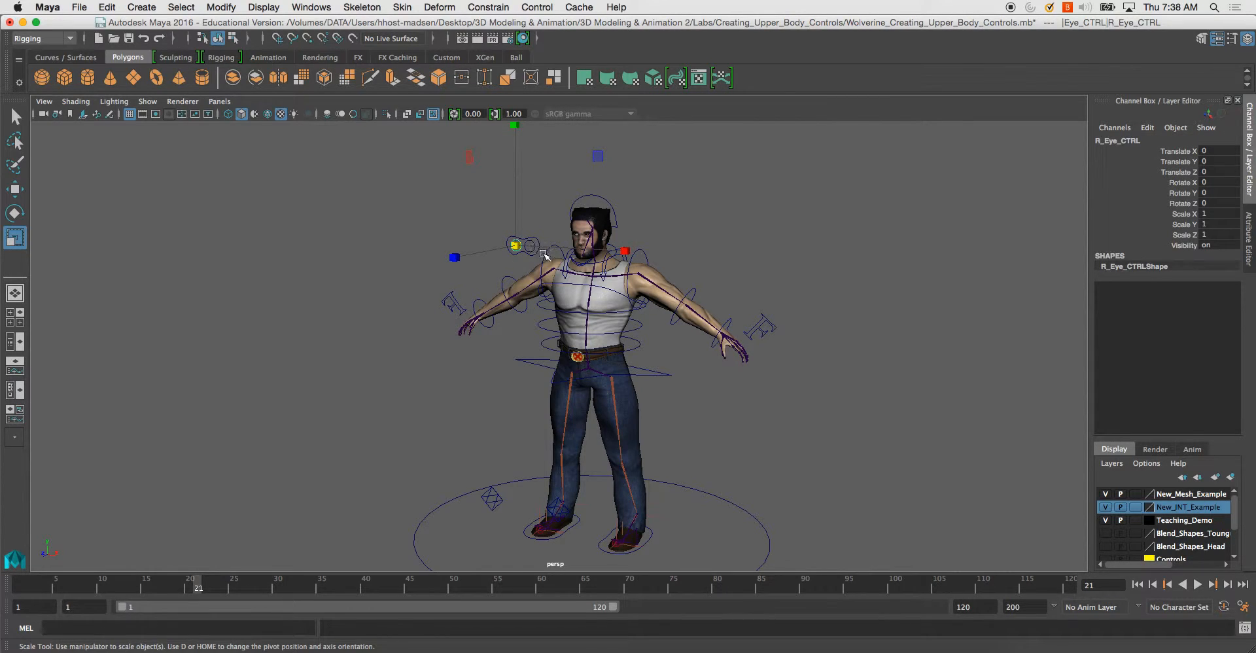
{"action": "left_click", "coordinate": [541, 224]}
{"action": "left_click", "coordinate": [529, 246]}
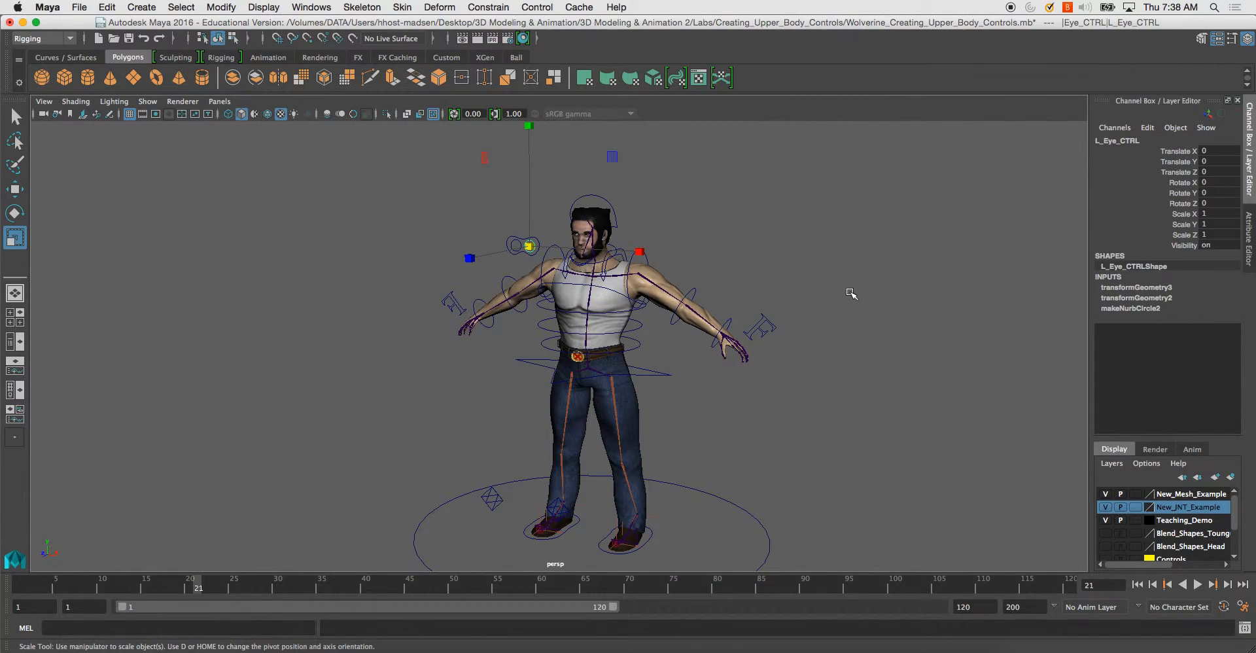
{"action": "left_click", "coordinate": [825, 325]}
{"action": "middle_click_drag", "start_coordinate": [793, 428], "coordinate": [861, 391], "text": "alt"}
Step: Parent Eye_CTRL to the unfrozen Global_CTRL to demonstrate the effect on its transform values
{"action": "left_click", "coordinate": [709, 398]}
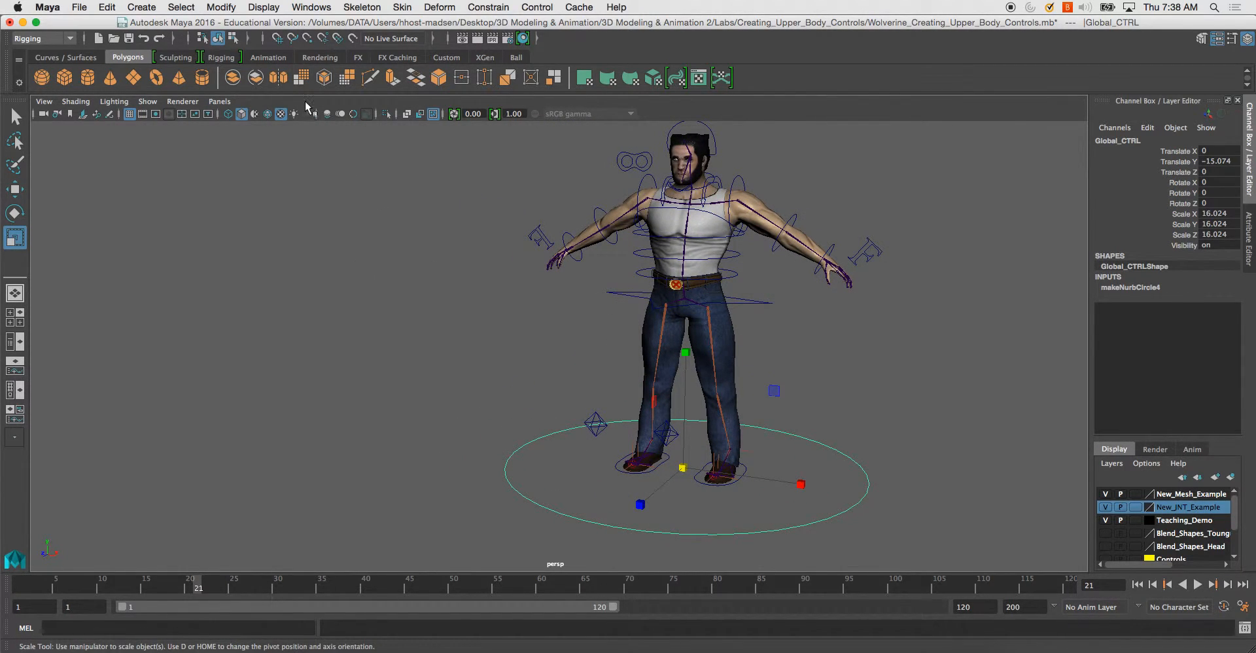
{"action": "left_click", "coordinate": [632, 171]}
{"action": "left_click_drag", "start_coordinate": [561, 490], "coordinate": [520, 518], "text": "shift"}
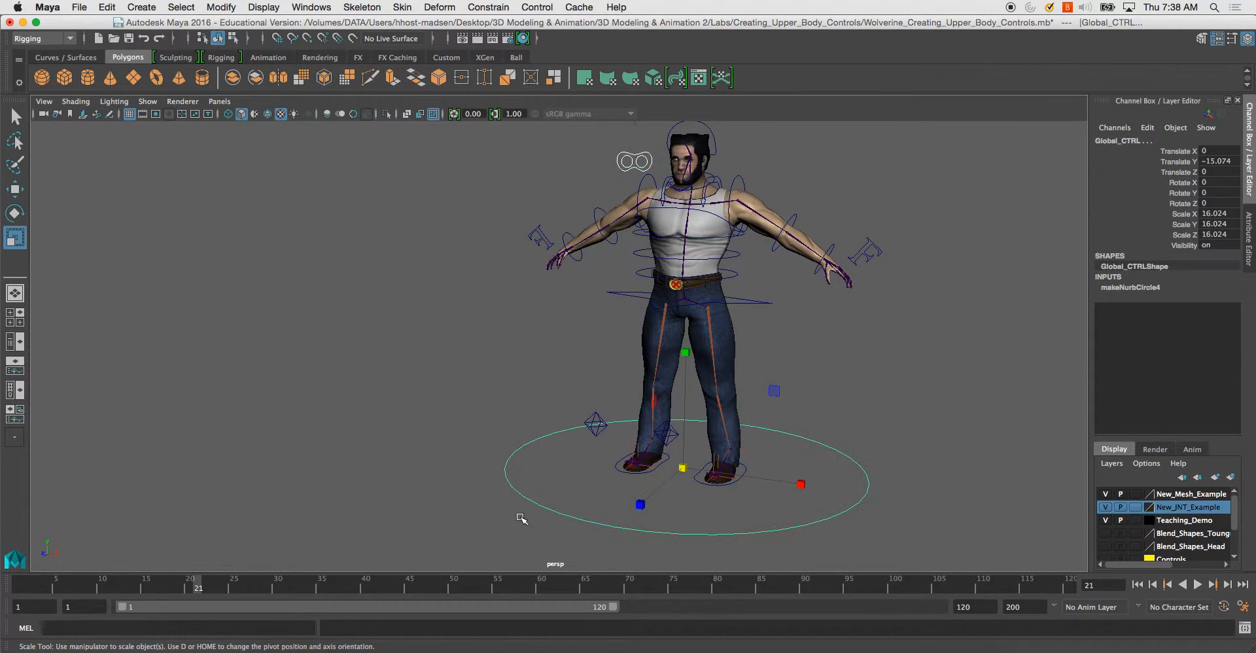
{"action": "scroll", "coordinate": [518, 511], "scroll_direction": "up", "scroll_amount": 1}
{"action": "key", "text": "p"}
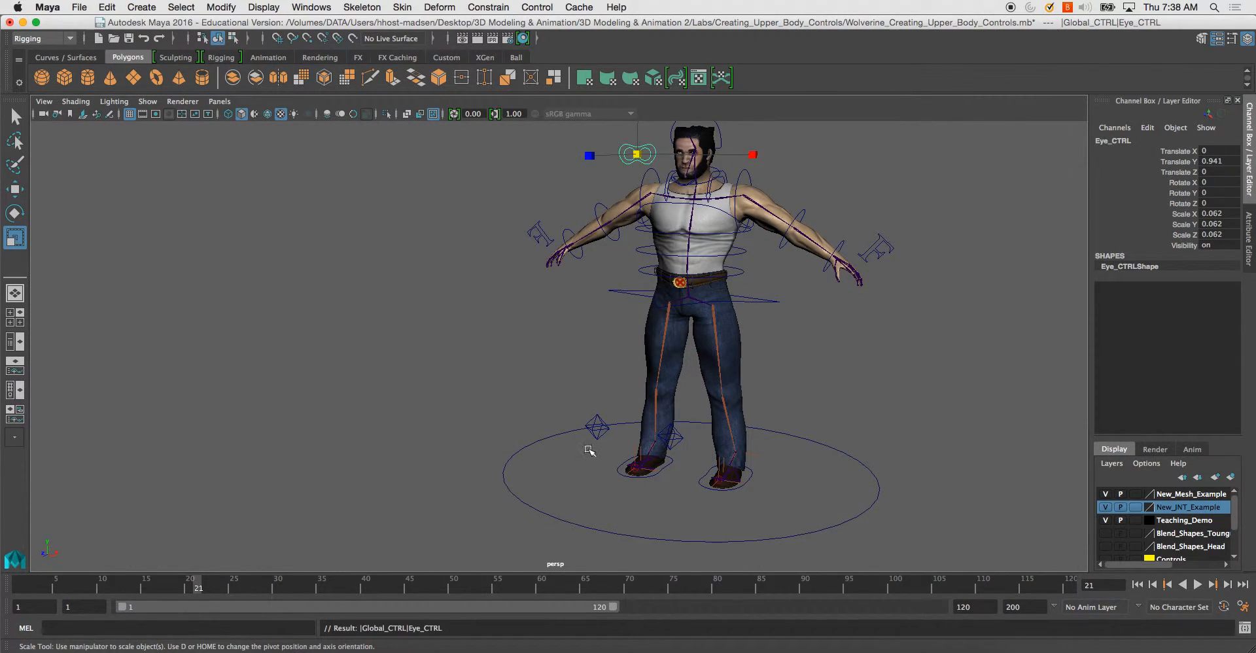
Step: Compare the translate and scale values of Eye_CTRL with those of its parent, Global_CTRL
{"action": "left_click", "coordinate": [544, 513]}
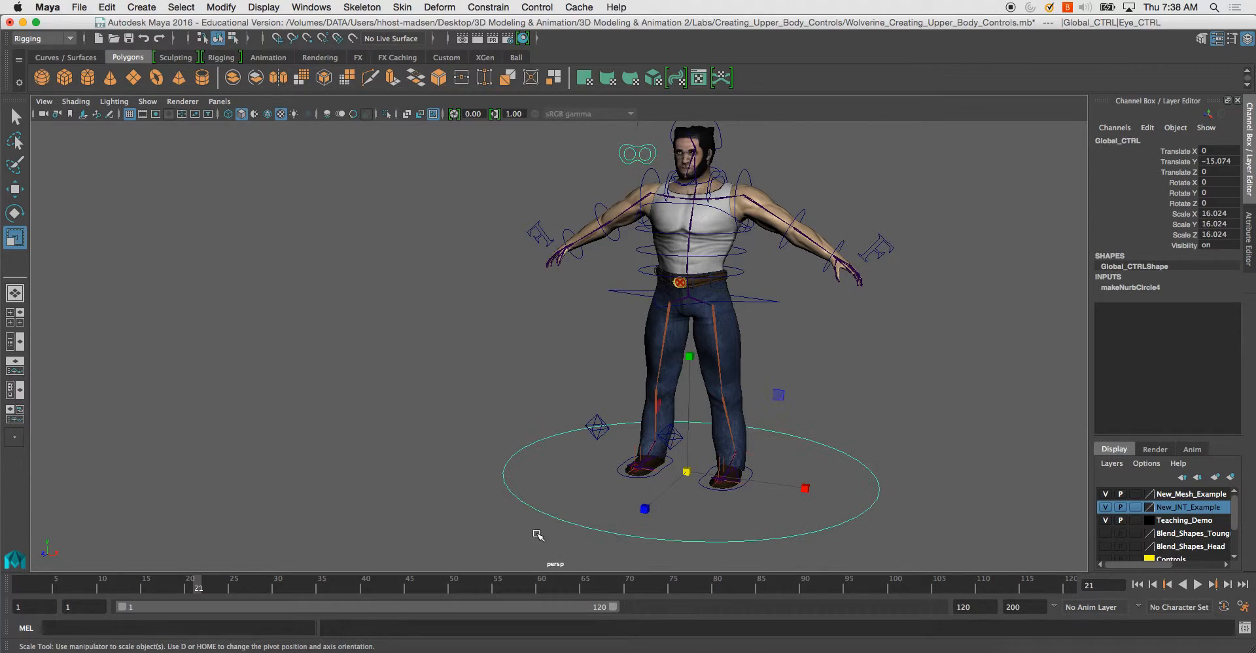
{"action": "left_click", "coordinate": [623, 161]}
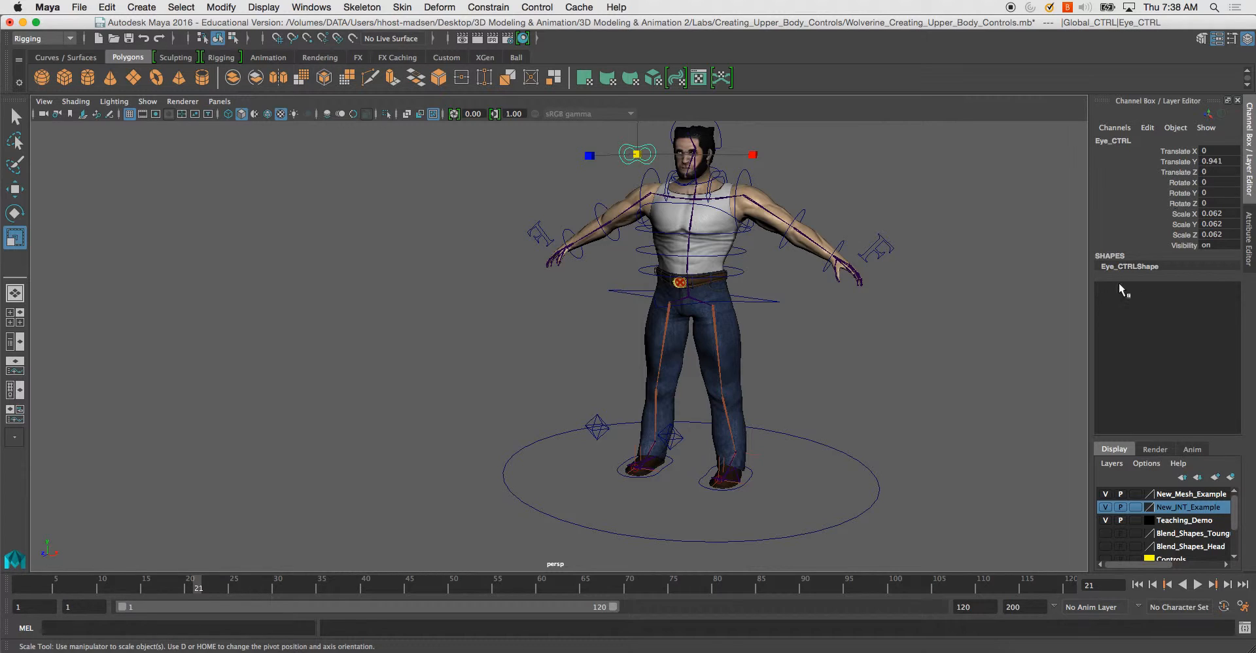
{"action": "left_click_drag", "start_coordinate": [854, 469], "coordinate": [916, 469]}
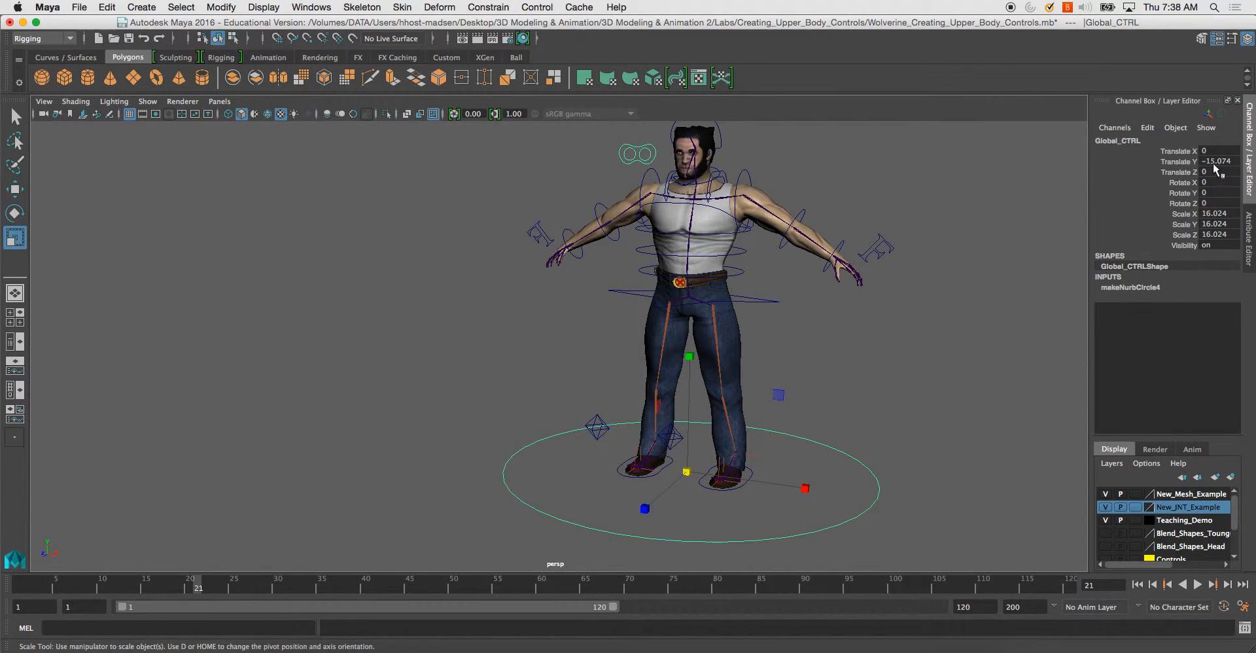
{"action": "left_click", "coordinate": [638, 148]}
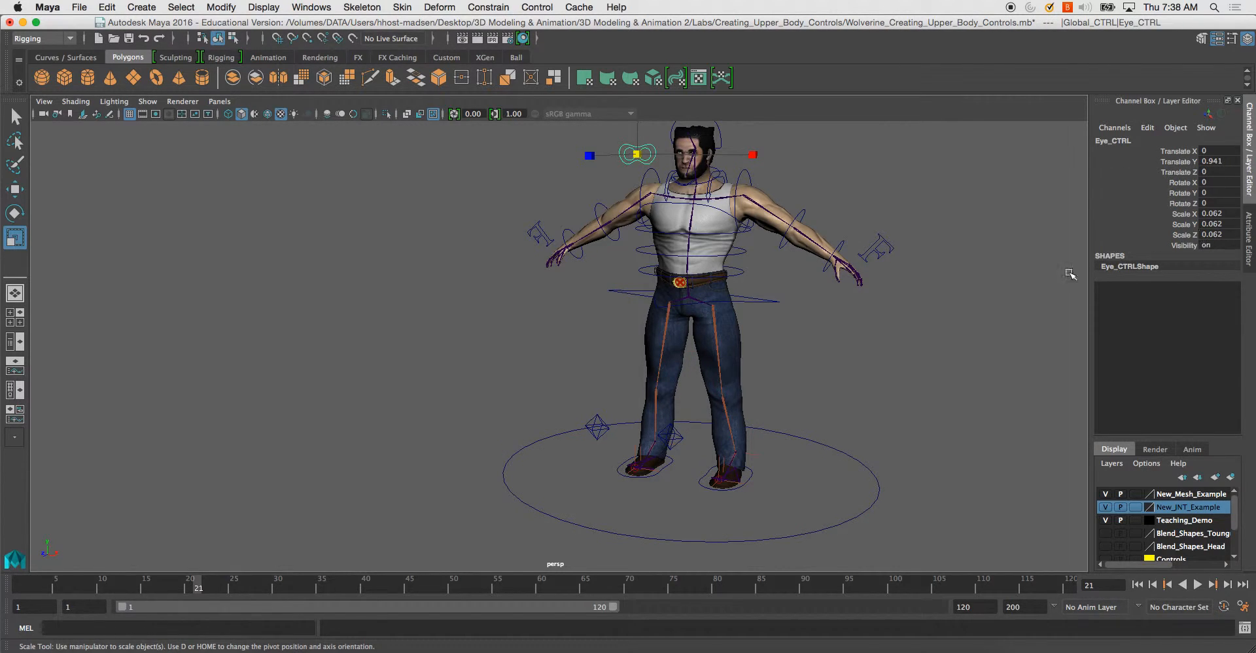
{"action": "scroll", "coordinate": [773, 396], "scroll_direction": "up", "scroll_amount": 1}
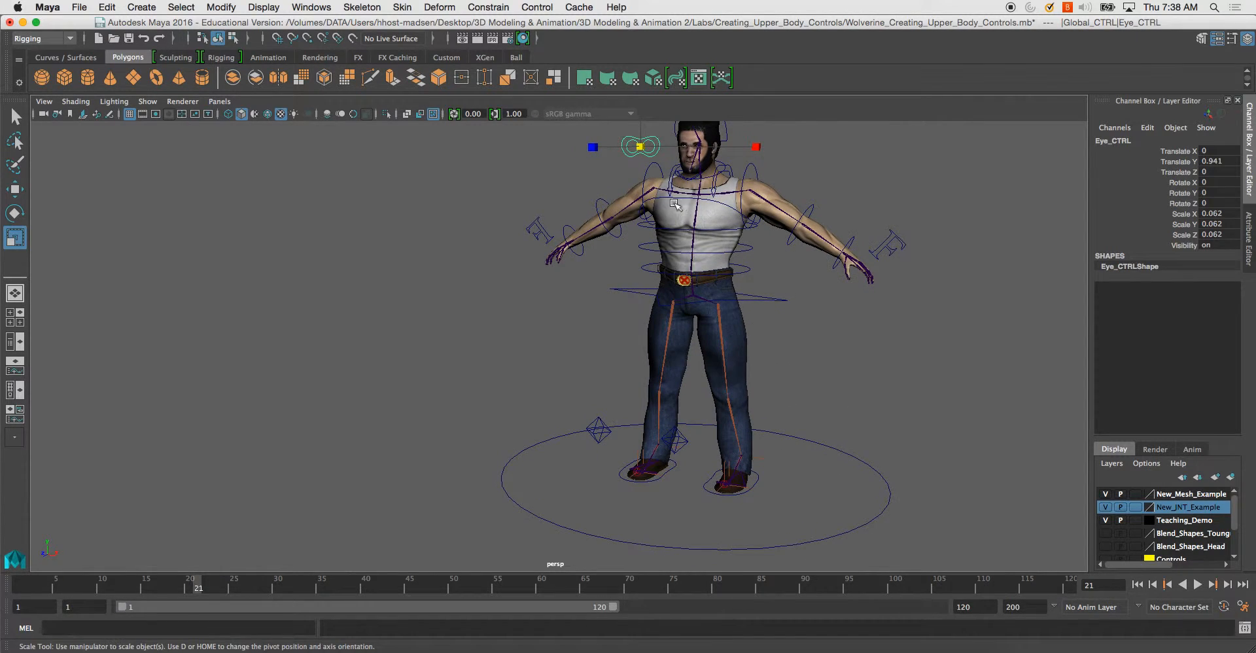
{"action": "middle_click_drag", "start_coordinate": [731, 472], "coordinate": [713, 521], "text": "alt"}
{"action": "scroll", "coordinate": [712, 521], "scroll_direction": "down", "scroll_amount": 1}
{"action": "left_click_drag", "start_coordinate": [680, 474], "coordinate": [618, 442], "text": "alt"}
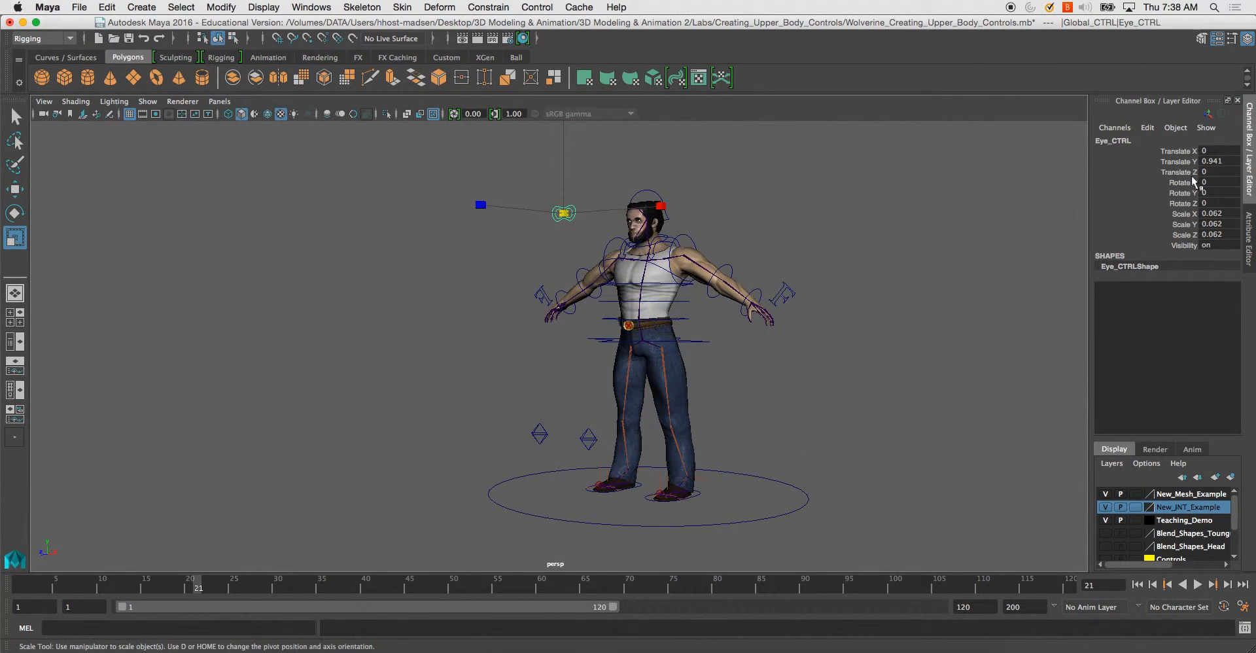
{"action": "left_click", "coordinate": [793, 483]}
{"action": "left_click_drag", "start_coordinate": [794, 473], "coordinate": [836, 408], "text": "alt"}
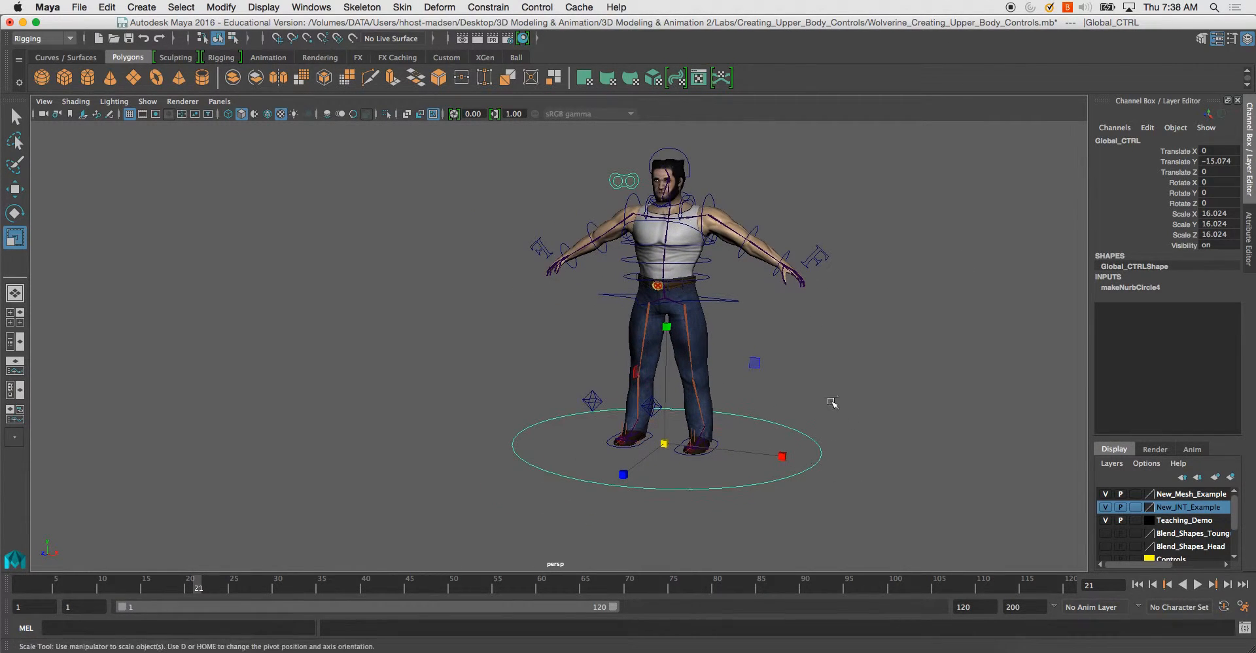
{"action": "left_click", "coordinate": [626, 178]}
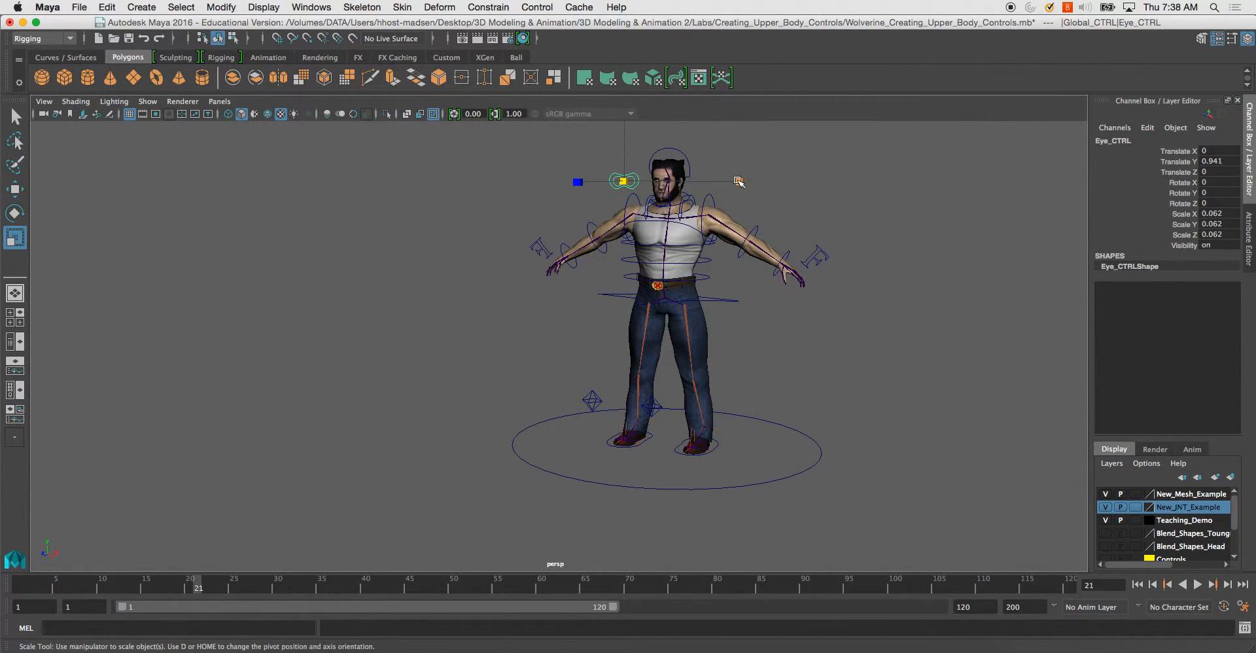
Step: Take Eye_CTRL back out of Global_CTRL and check its transform values
{"action": "left_click", "coordinate": [770, 419]}
{"action": "left_click_drag", "start_coordinate": [861, 414], "coordinate": [805, 373], "text": "alt"}
{"action": "left_click", "coordinate": [628, 233]}
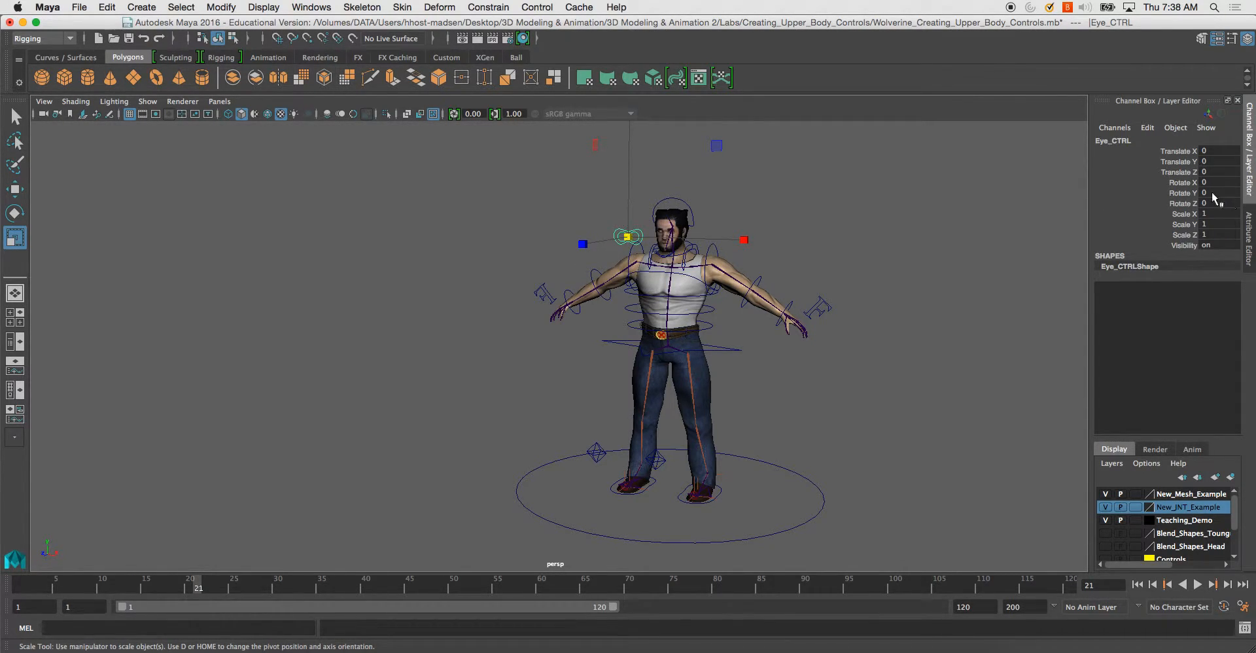
{"action": "middle_click_drag", "start_coordinate": [908, 196], "coordinate": [923, 246], "text": "alt"}
{"action": "right_click_drag", "start_coordinate": [923, 245], "coordinate": [856, 284], "text": "alt"}
{"action": "left_click_drag", "start_coordinate": [856, 284], "coordinate": [801, 264], "text": "alt"}
{"action": "middle_click_drag", "start_coordinate": [735, 213], "coordinate": [721, 146], "text": "alt"}
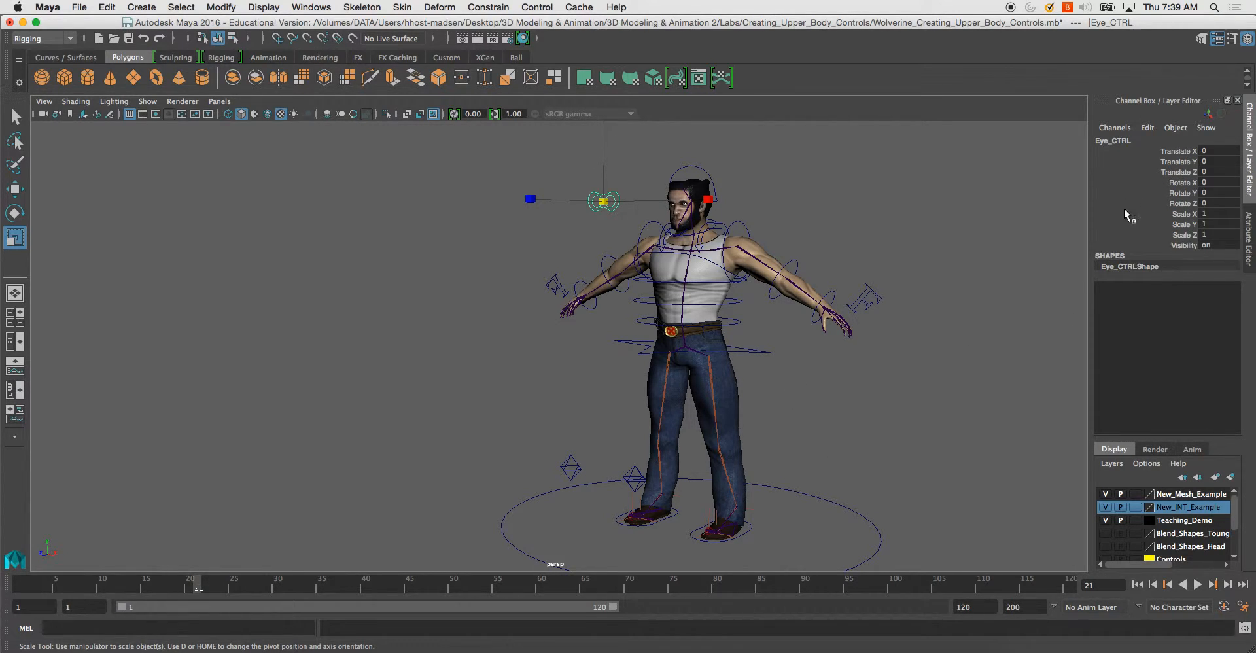
Step: Freeze the transformations of Global_CTRL, the large circle around the feet
{"action": "middle_click_drag", "start_coordinate": [897, 301], "coordinate": [901, 240], "text": "alt"}
{"action": "left_click", "coordinate": [840, 451]}
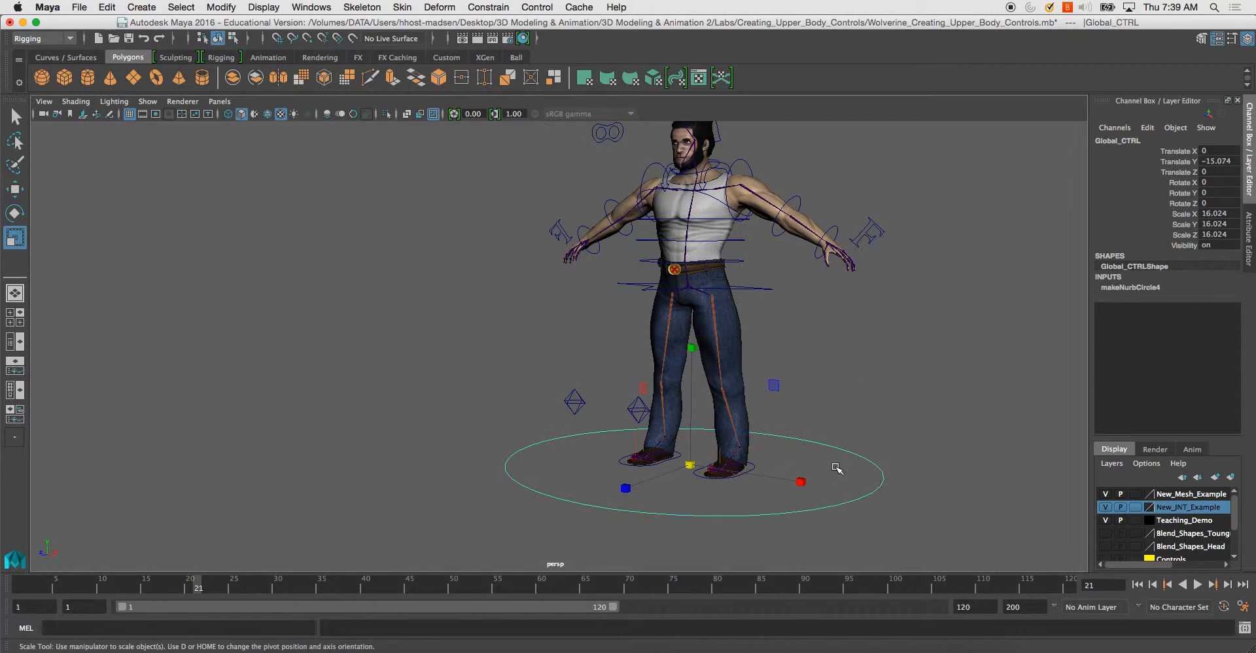
{"action": "middle_click_drag", "start_coordinate": [840, 345], "coordinate": [833, 359], "text": "alt"}
{"action": "right_click_drag", "start_coordinate": [834, 359], "coordinate": [836, 358], "text": "alt"}
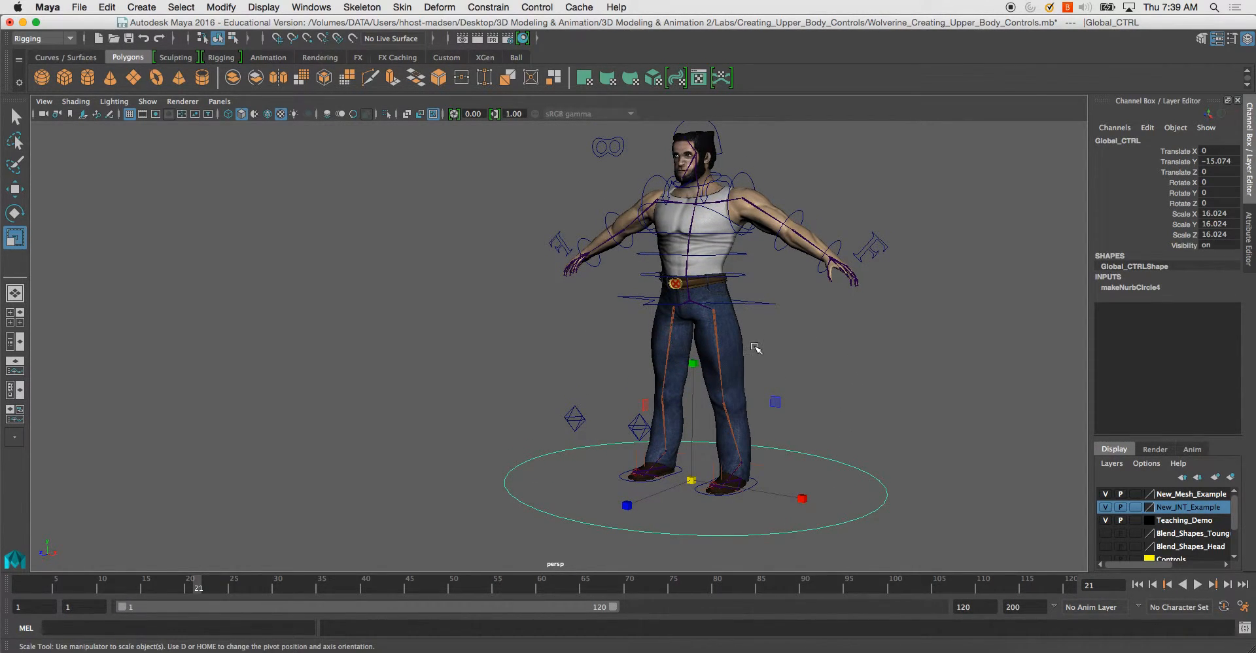
{"action": "scroll", "coordinate": [847, 500], "scroll_direction": "up", "scroll_amount": 2}
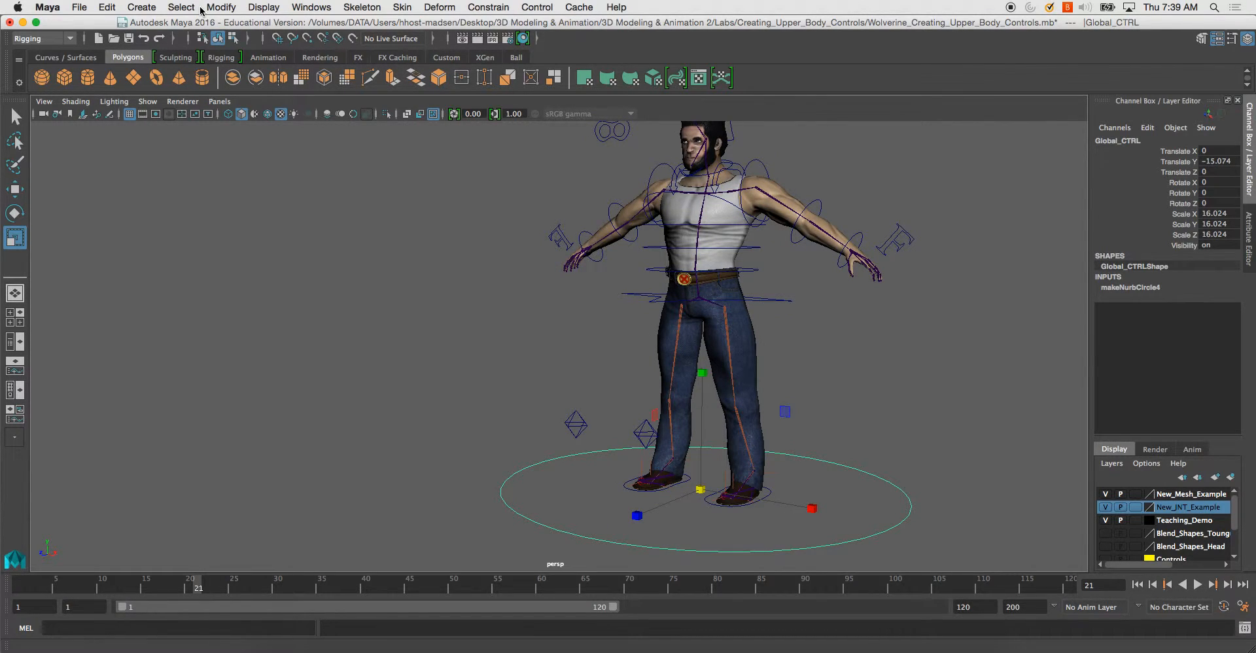
{"action": "left_click", "coordinate": [223, 8]}
{"action": "left_click", "coordinate": [240, 70]}
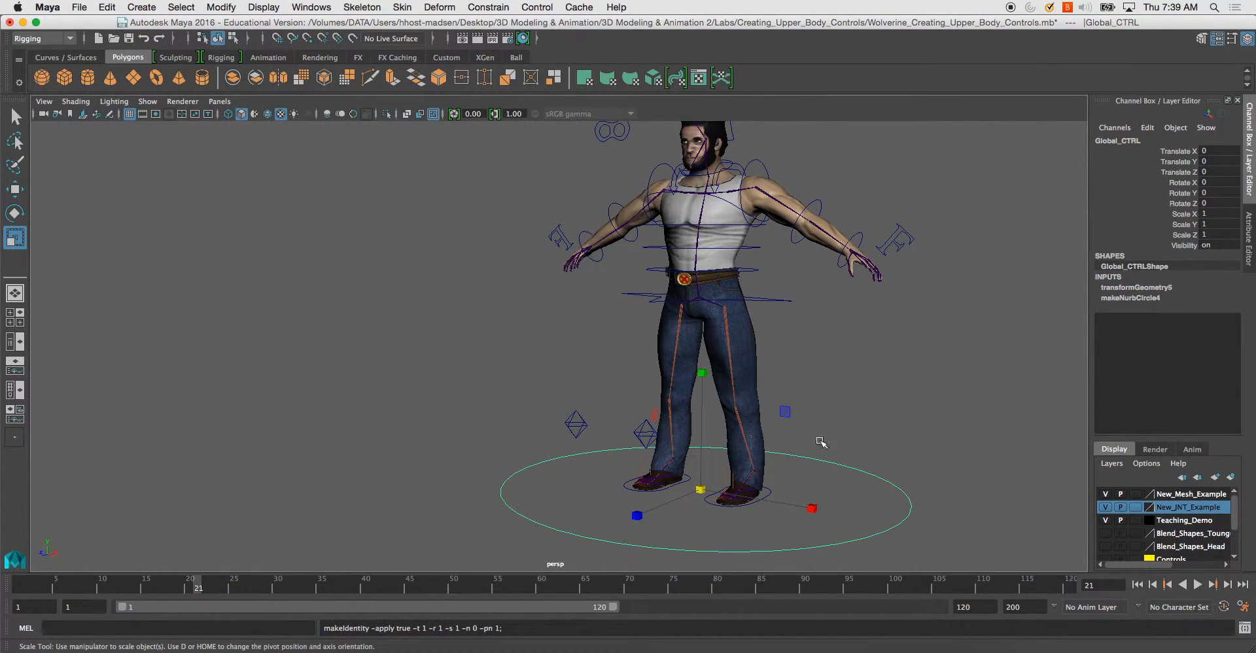
Step: Parent Root_CTRL, the star-shaped hip control, to the frozen Global_CTRL
{"action": "left_click", "coordinate": [843, 415]}
{"action": "middle_click_drag", "start_coordinate": [795, 350], "coordinate": [715, 417], "text": "alt"}
{"action": "scroll", "coordinate": [715, 416], "scroll_direction": "up", "scroll_amount": 5}
{"action": "left_click", "coordinate": [766, 386]}
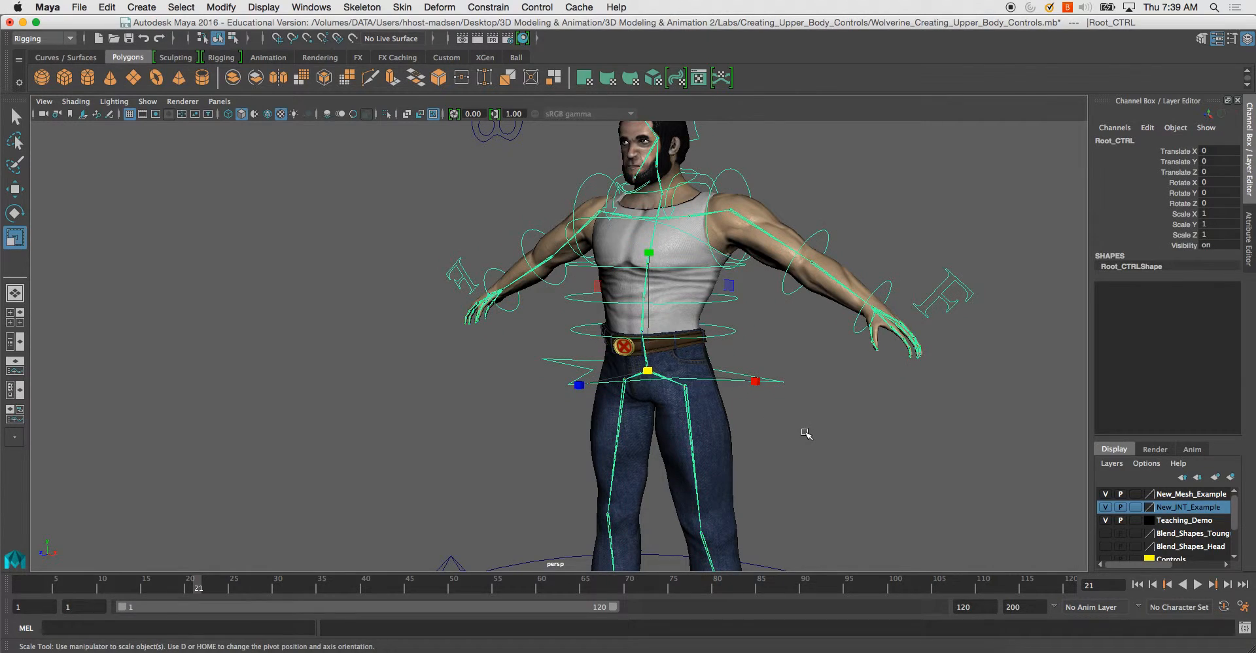
{"action": "middle_click_drag", "start_coordinate": [773, 332], "coordinate": [746, 377], "text": "alt"}
{"action": "scroll", "coordinate": [745, 379], "scroll_direction": "up", "scroll_amount": 4}
{"action": "left_click", "coordinate": [749, 384]}
{"action": "left_click", "coordinate": [739, 342]}
{"action": "right_click_drag", "start_coordinate": [807, 431], "coordinate": [736, 378], "text": "alt"}
{"action": "left_click_drag", "start_coordinate": [729, 391], "coordinate": [701, 427]}
{"action": "right_click_drag", "start_coordinate": [720, 419], "coordinate": [702, 359], "text": "alt"}
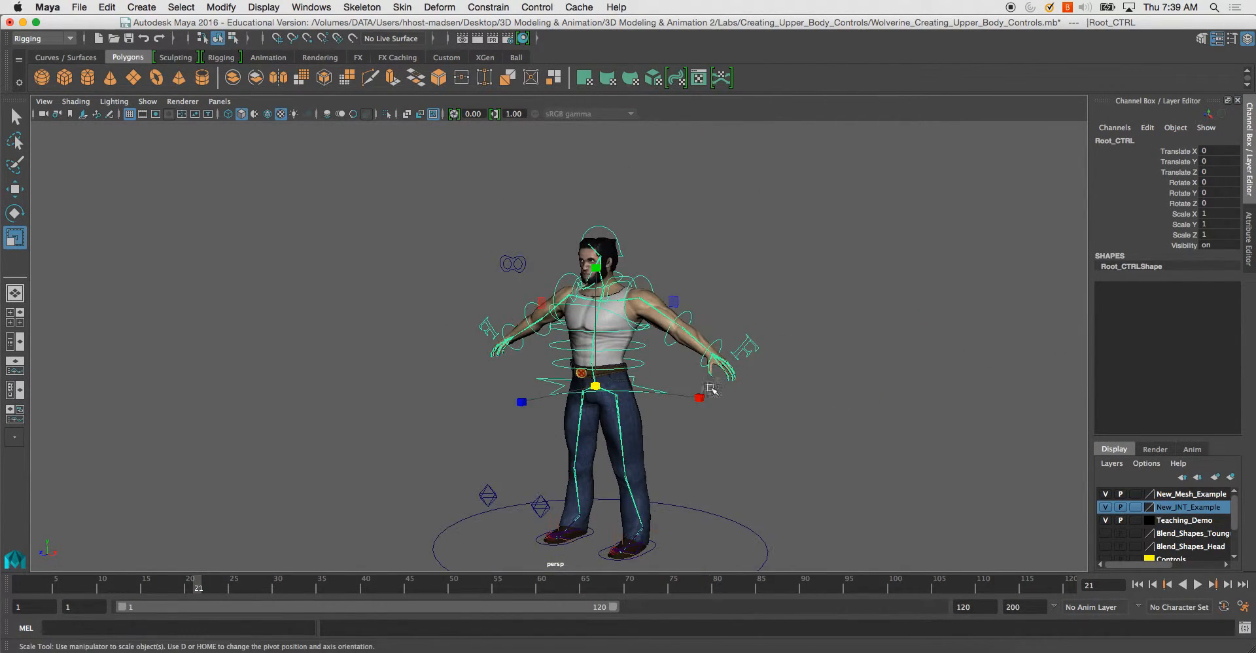
{"action": "middle_click_drag", "start_coordinate": [702, 359], "coordinate": [710, 263], "text": "alt"}
{"action": "left_click", "coordinate": [734, 434]}
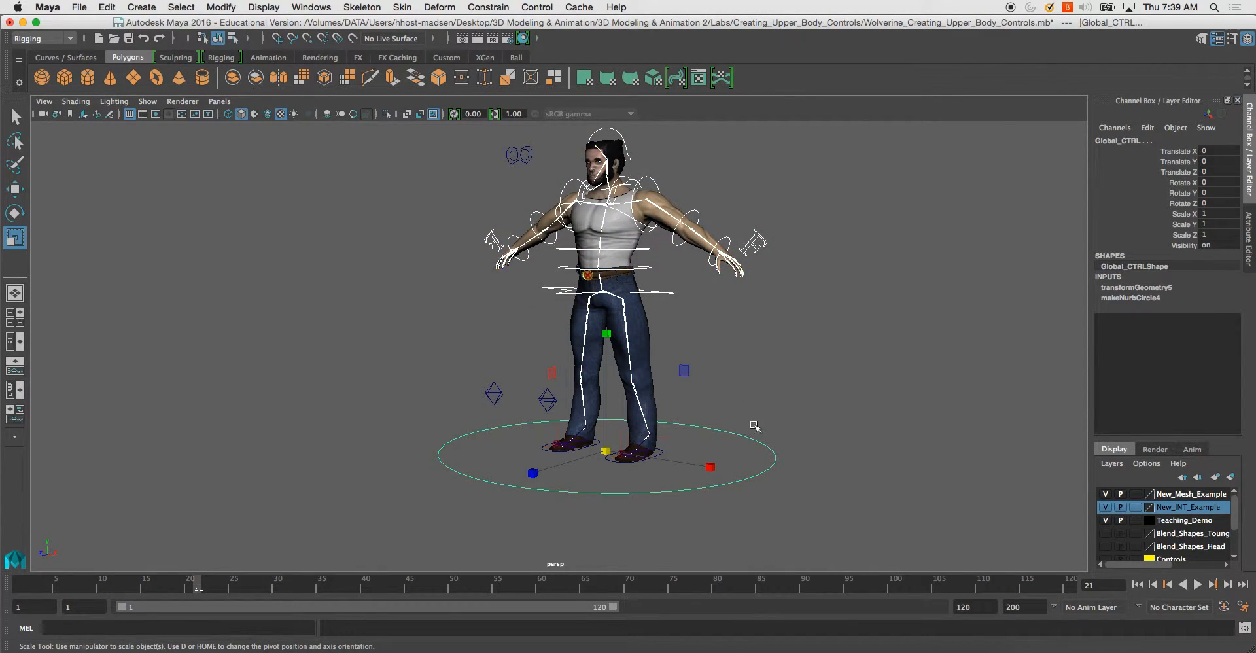
{"action": "left_click", "coordinate": [724, 474]}
{"action": "right_click_drag", "start_coordinate": [724, 429], "coordinate": [730, 433], "text": "alt"}
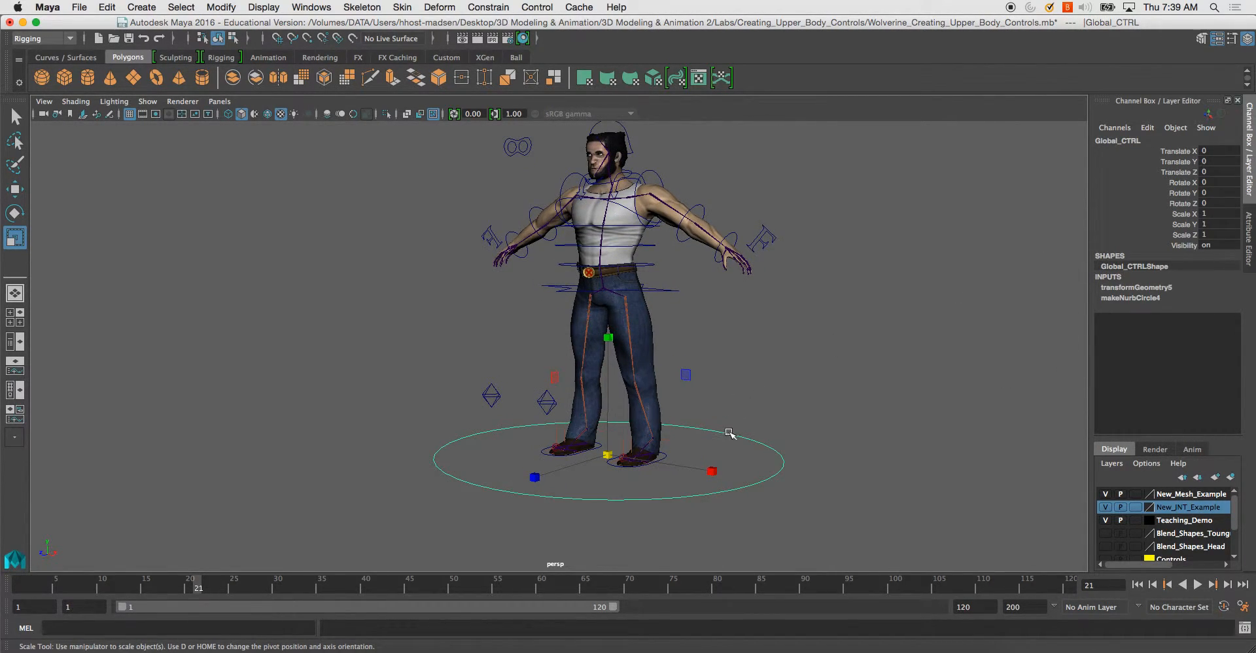
{"action": "left_click", "coordinate": [679, 293]}
{"action": "left_click", "coordinate": [750, 438], "text": "shift"}
{"action": "key", "text": "p"}
Step: Parent L_Foot_CTRL and R_Foot_CTRL to Global_CTRL, one after the other
{"action": "scroll", "coordinate": [655, 431], "scroll_direction": "up", "scroll_amount": 2}
{"action": "middle_click_drag", "start_coordinate": [659, 473], "coordinate": [659, 486], "text": "alt"}
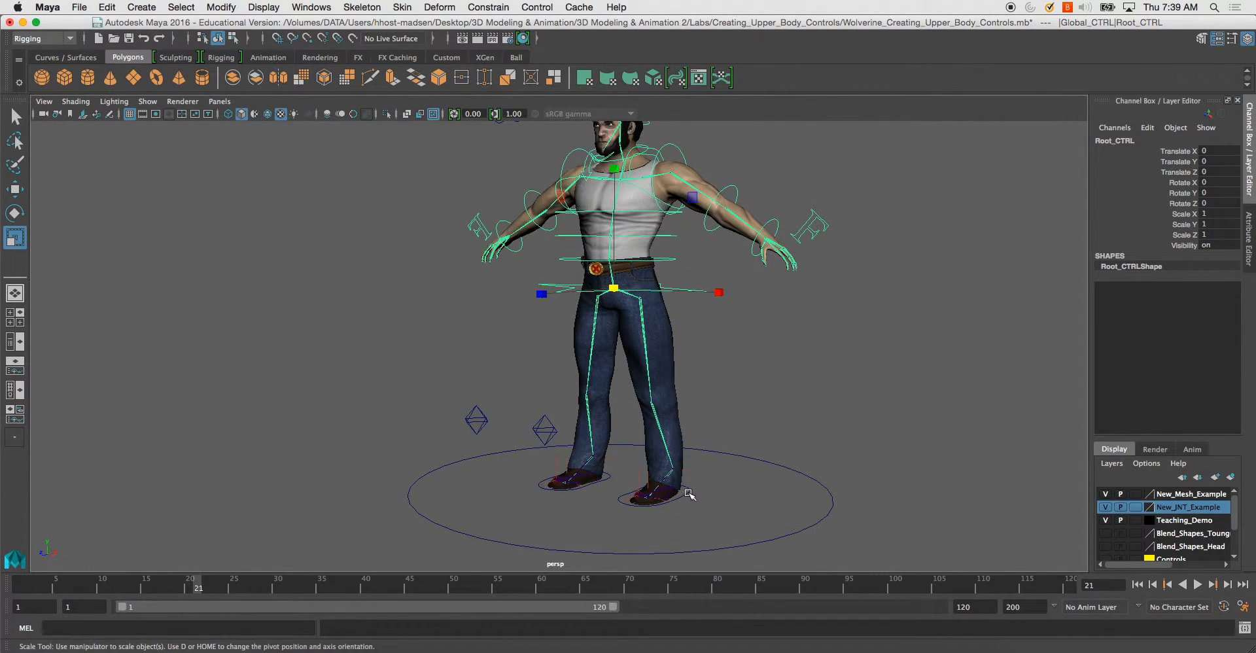
{"action": "left_click", "coordinate": [688, 493]}
{"action": "left_click_drag", "start_coordinate": [729, 534], "coordinate": [759, 550], "text": "shift"}
{"action": "key", "text": "p"}
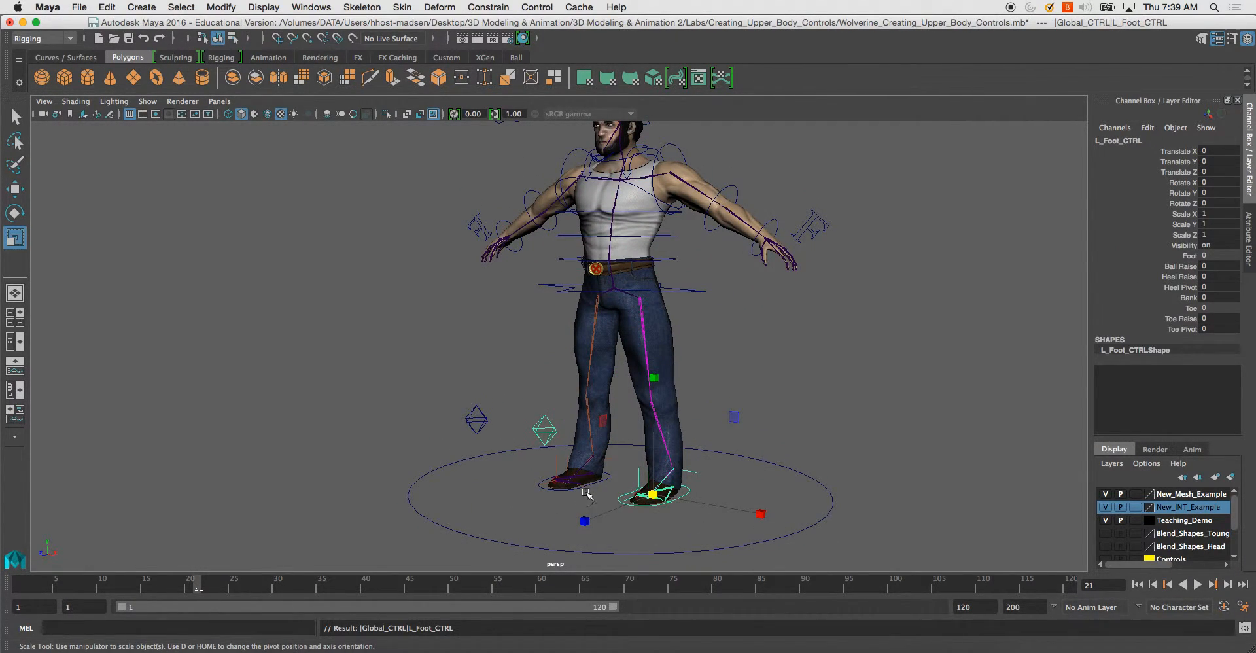
{"action": "left_click", "coordinate": [587, 488]}
{"action": "left_click", "coordinate": [610, 479]}
{"action": "left_click_drag", "start_coordinate": [727, 527], "coordinate": [776, 563], "text": "shift"}
{"action": "key", "text": "p"}
{"action": "left_click_drag", "start_coordinate": [551, 267], "coordinate": [549, 285], "text": "alt"}
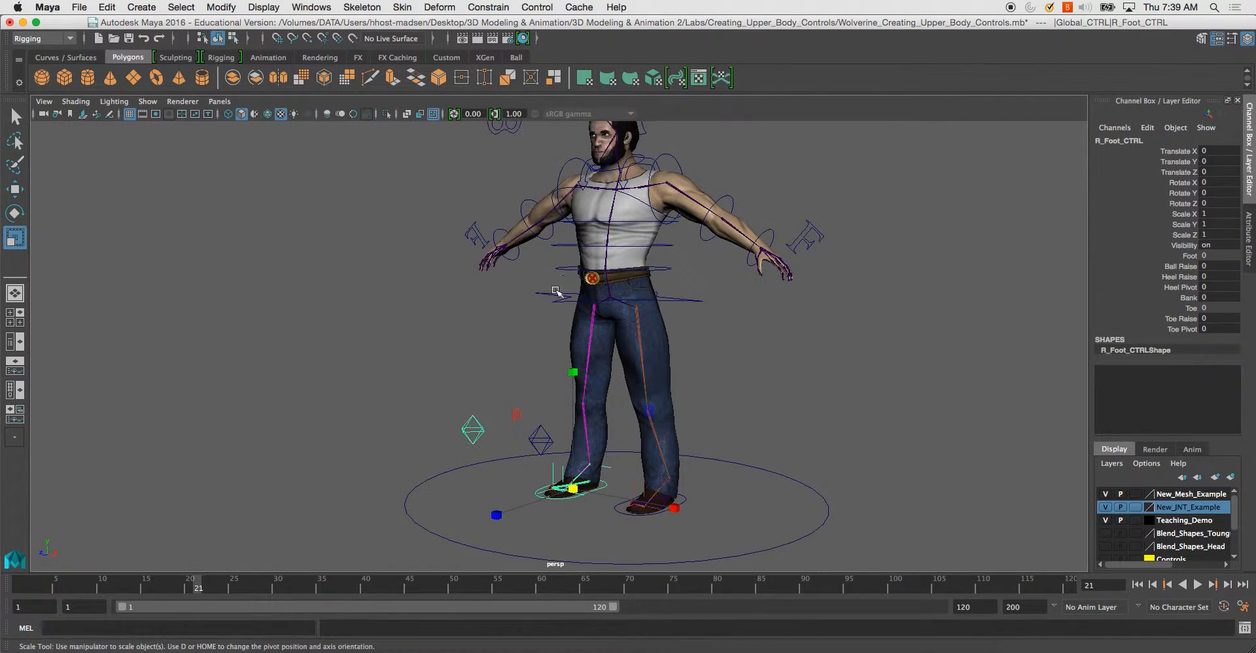
Step: Check the hierarchy under Global_CTRL and parent Eye_CTRL to it as well
{"action": "left_click_drag", "start_coordinate": [872, 525], "coordinate": [816, 473]}
{"action": "right_click_drag", "start_coordinate": [815, 472], "coordinate": [786, 429], "text": "alt"}
{"action": "middle_click_drag", "start_coordinate": [785, 429], "coordinate": [855, 503], "text": "alt"}
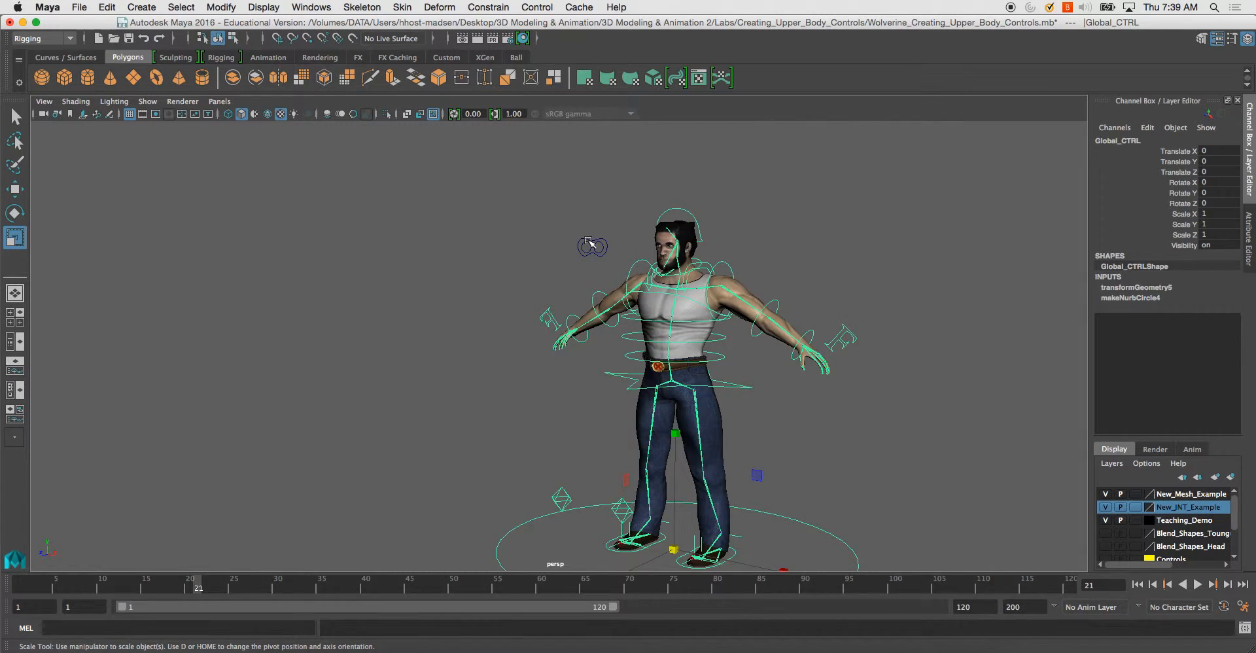
{"action": "left_click", "coordinate": [589, 242]}
{"action": "middle_click_drag", "start_coordinate": [610, 330], "coordinate": [613, 237], "text": "alt"}
{"action": "left_click_drag", "start_coordinate": [523, 488], "coordinate": [529, 477], "text": "shift"}
{"action": "key", "text": "p"}
Step: Test-scale Global_CTRL down and back up to check that it drives the other controls, undo the scaling and deselect it
{"action": "left_click", "coordinate": [824, 392]}
{"action": "left_click_drag", "start_coordinate": [842, 395], "coordinate": [820, 451]}
{"action": "right_click_drag", "start_coordinate": [820, 452], "coordinate": [730, 363], "text": "alt"}
{"action": "left_click_drag", "start_coordinate": [730, 364], "coordinate": [505, 378], "text": "alt"}
{"action": "middle_click_drag", "start_coordinate": [713, 393], "coordinate": [525, 389]}
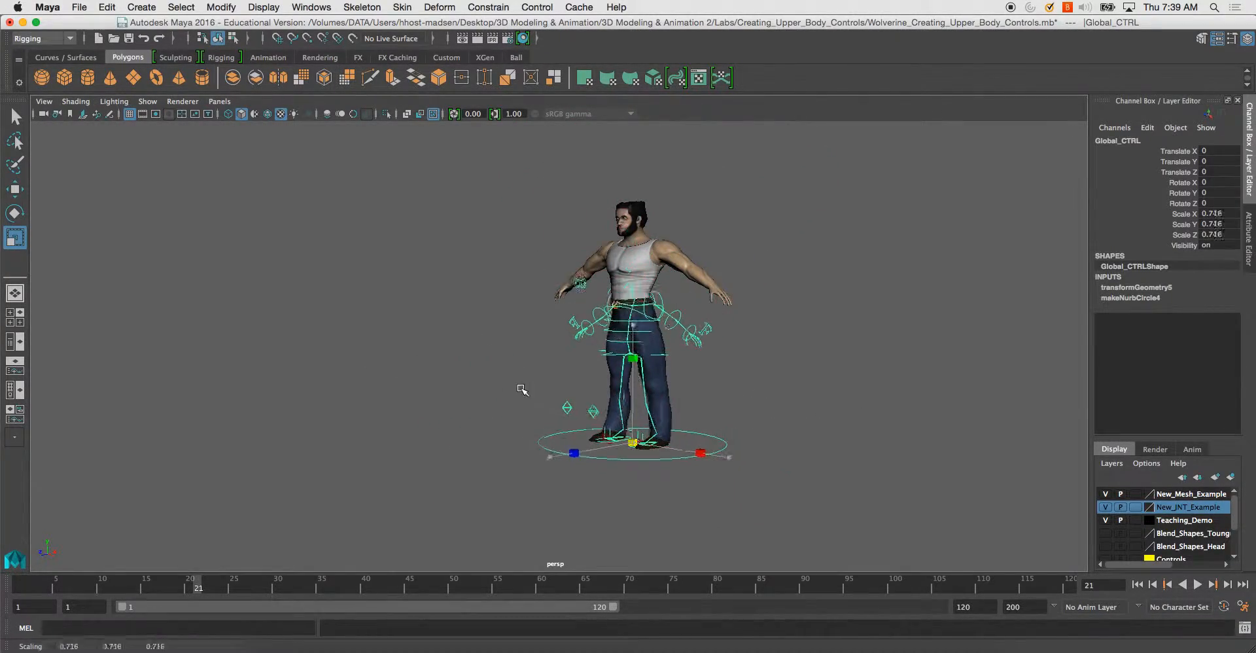
{"action": "middle_click_drag", "start_coordinate": [415, 373], "coordinate": [831, 334]}
{"action": "key", "text": "super+z"}
{"action": "left_click_drag", "start_coordinate": [638, 322], "coordinate": [746, 312], "text": "alt"}
{"action": "left_click", "coordinate": [833, 327]}
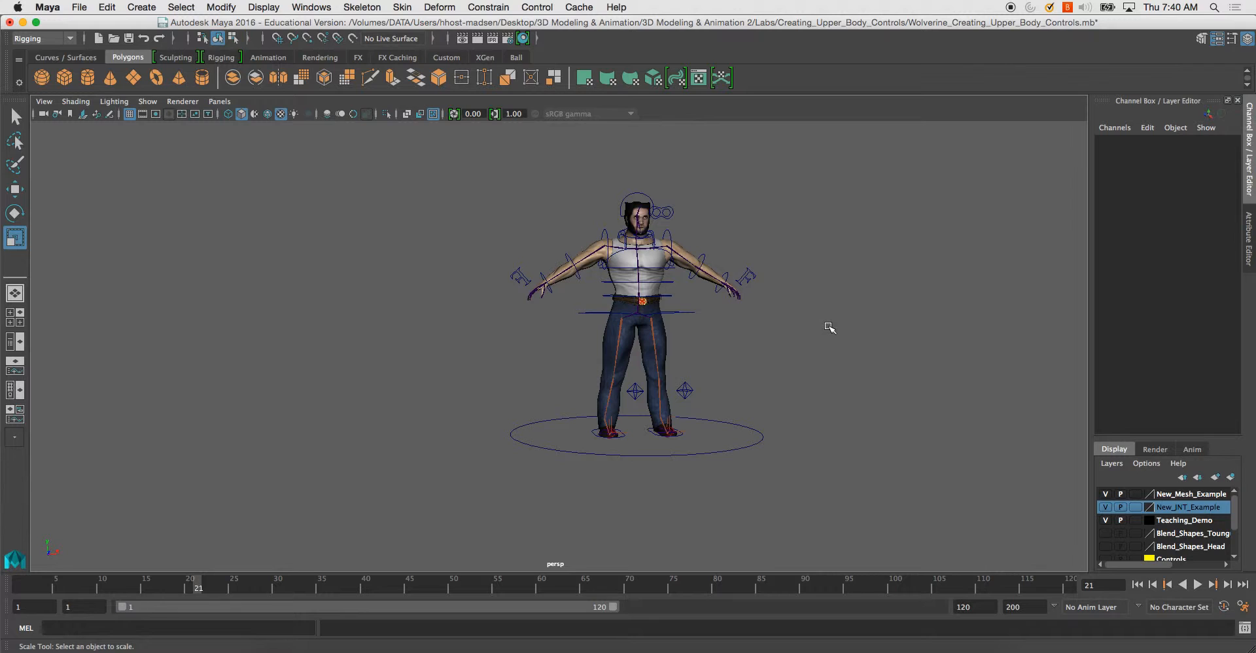
Step: Test-rotate the character's left wrist control and undo the rotation
{"action": "left_click_drag", "start_coordinate": [759, 311], "coordinate": [579, 317], "text": "alt"}
{"action": "right_click_drag", "start_coordinate": [580, 317], "coordinate": [709, 385], "text": "alt"}
{"action": "middle_click_drag", "start_coordinate": [696, 367], "coordinate": [581, 360], "text": "alt"}
{"action": "left_click_drag", "start_coordinate": [581, 359], "coordinate": [651, 309], "text": "alt"}
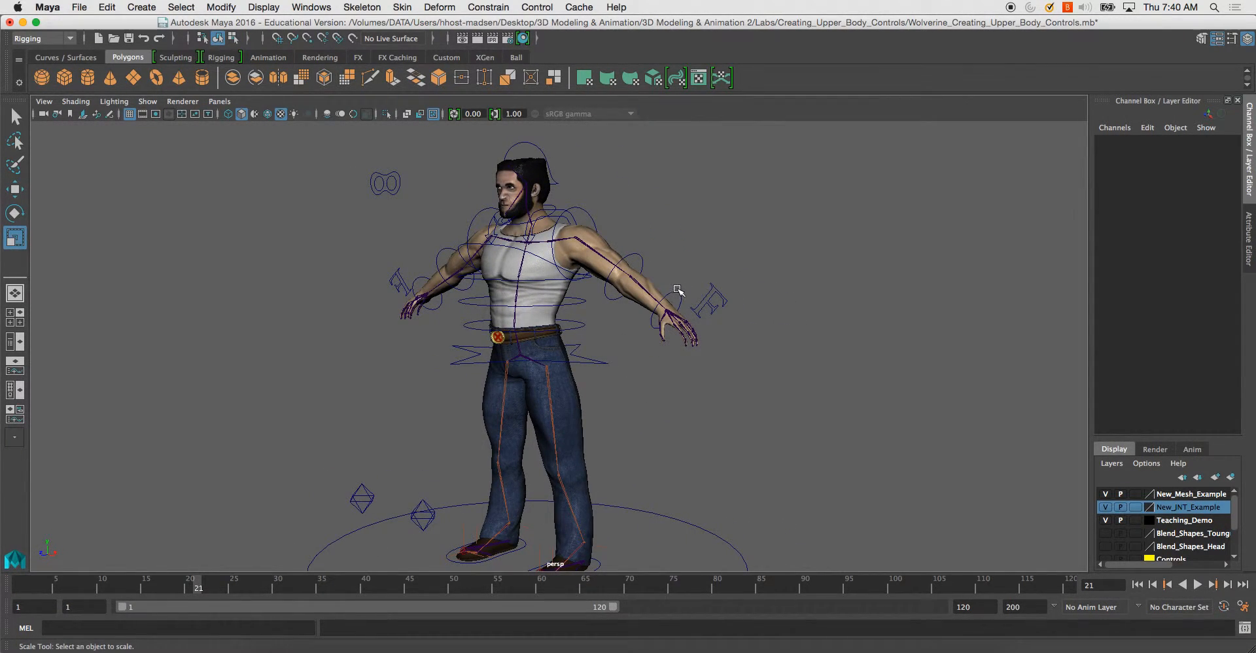
{"action": "middle_click_drag", "start_coordinate": [709, 295], "coordinate": [627, 307], "text": "alt"}
{"action": "right_click_drag", "start_coordinate": [618, 341], "coordinate": [687, 448], "text": "alt"}
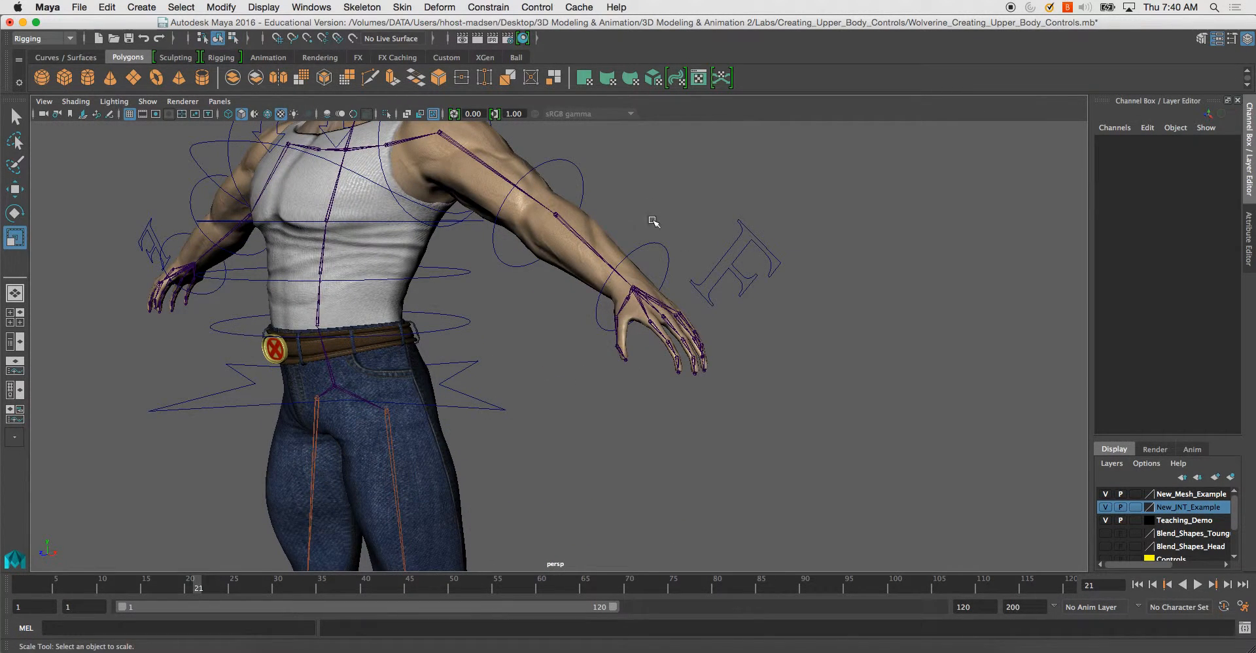
{"action": "left_click", "coordinate": [664, 249]}
{"action": "key", "text": "e"}
{"action": "left_click_drag", "start_coordinate": [642, 275], "coordinate": [643, 323]}
{"action": "key", "text": "super+z"}
Step: Test-rotate the left elbow control and L_Shoulder_CTRL, undo each rotation and clear the selection
{"action": "left_click", "coordinate": [554, 174]}
{"action": "left_click_drag", "start_coordinate": [570, 191], "coordinate": [502, 164]}
{"action": "key", "text": "super+z"}
{"action": "middle_click_drag", "start_coordinate": [538, 183], "coordinate": [626, 342], "text": "alt"}
{"action": "left_click_drag", "start_coordinate": [578, 267], "coordinate": [609, 298]}
{"action": "mouse_move", "coordinate": [609, 298]}
{"action": "left_mouse_down", "text": "alt"}
{"action": "mouse_move", "coordinate": [635, 301]}
{"action": "mouse_move", "coordinate": [614, 282]}
{"action": "left_mouse_up", "text": "alt"}
{"action": "key", "text": "super+z"}
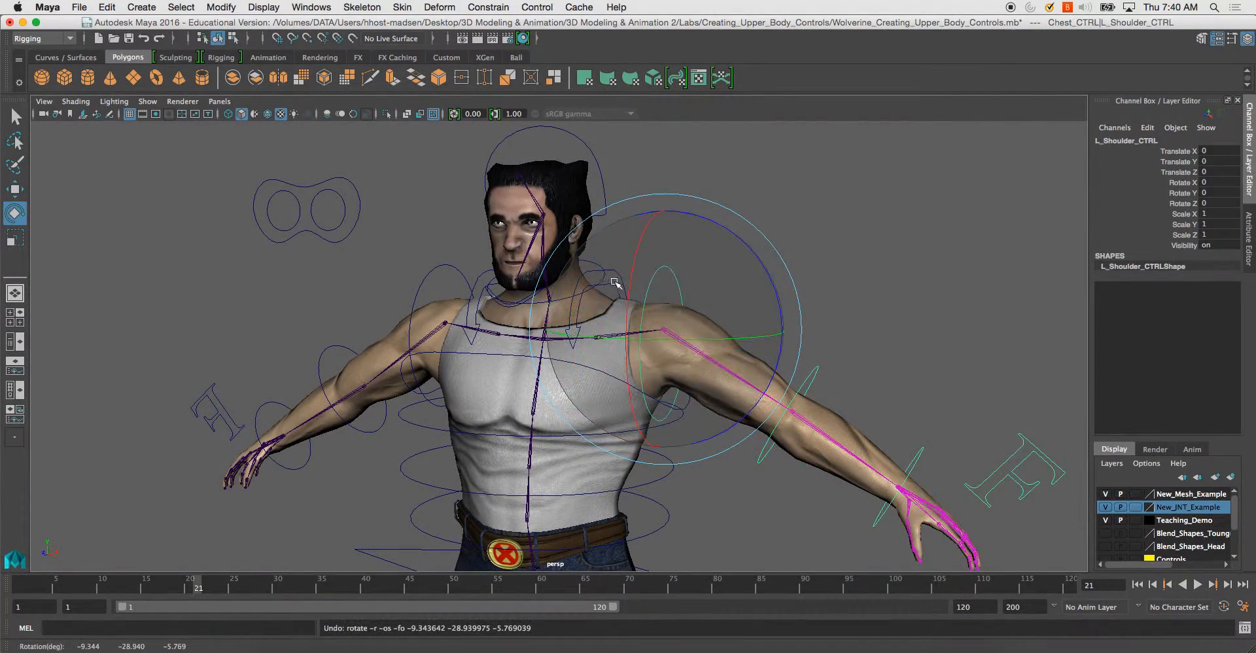
{"action": "left_click", "coordinate": [783, 297]}
Step: Examine the complete Wolverine rig and its controls from several angles and distances, from the head down to the feet
{"action": "left_click_drag", "start_coordinate": [784, 298], "coordinate": [827, 295], "text": "alt"}
{"action": "right_click_drag", "start_coordinate": [827, 294], "coordinate": [737, 269], "text": "alt"}
{"action": "middle_click_drag", "start_coordinate": [739, 386], "coordinate": [737, 284], "text": "alt"}
{"action": "left_click_drag", "start_coordinate": [737, 283], "coordinate": [703, 286], "text": "alt"}
{"action": "right_click_drag", "start_coordinate": [713, 287], "coordinate": [678, 277], "text": "alt"}
{"action": "middle_click_drag", "start_coordinate": [678, 278], "coordinate": [741, 285], "text": "alt"}
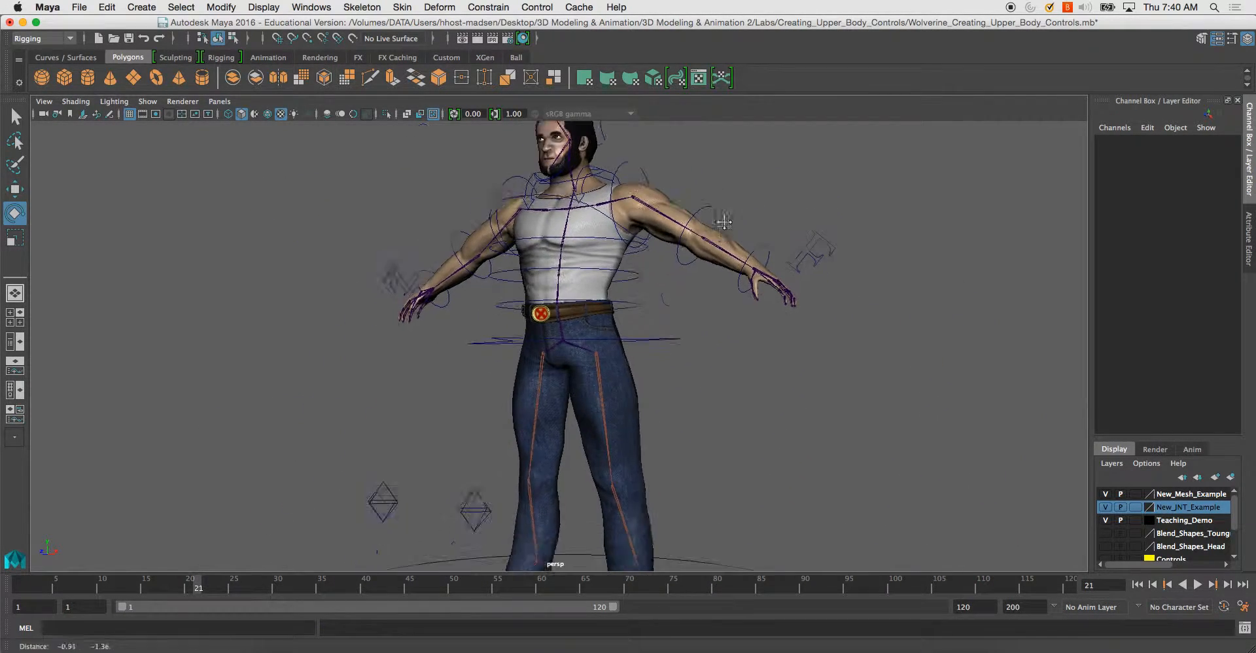
{"action": "right_click_drag", "start_coordinate": [742, 286], "coordinate": [726, 267], "text": "alt"}
{"action": "middle_click_drag", "start_coordinate": [726, 267], "coordinate": [677, 275], "text": "alt"}
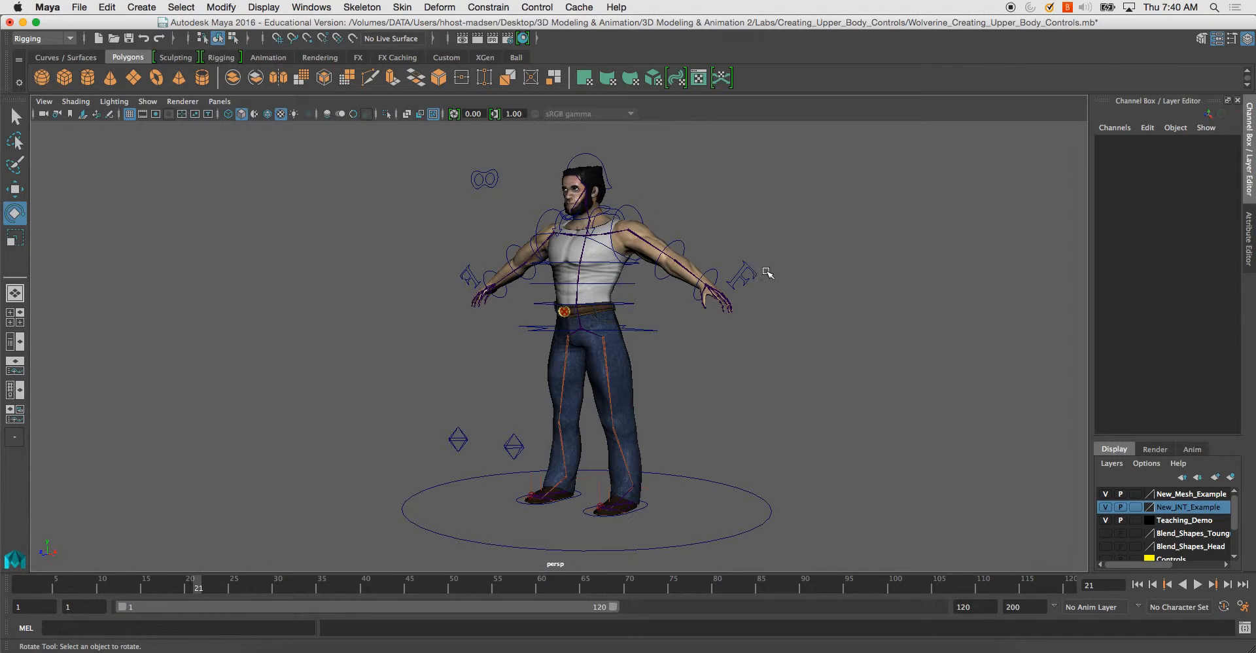
{"action": "middle_click_drag", "start_coordinate": [767, 272], "coordinate": [754, 280], "text": "alt"}
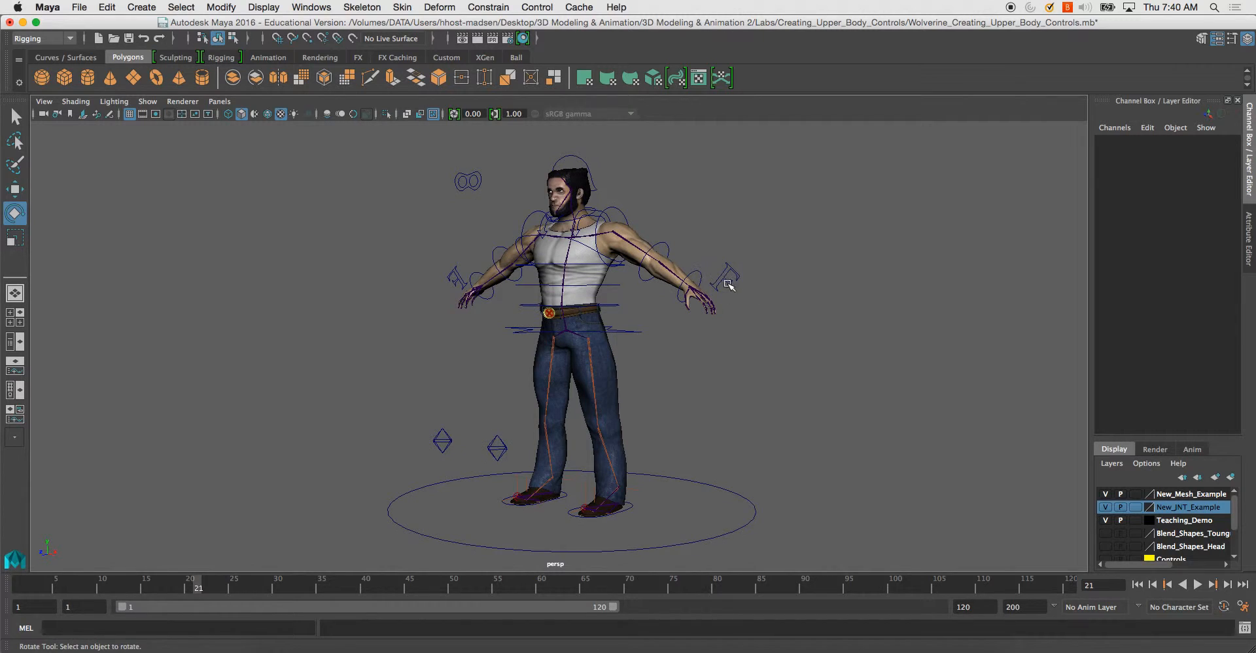
{"action": "left_click_drag", "start_coordinate": [729, 285], "coordinate": [762, 291], "text": "alt"}
{"action": "middle_click_drag", "start_coordinate": [762, 292], "coordinate": [753, 257], "text": "alt"}
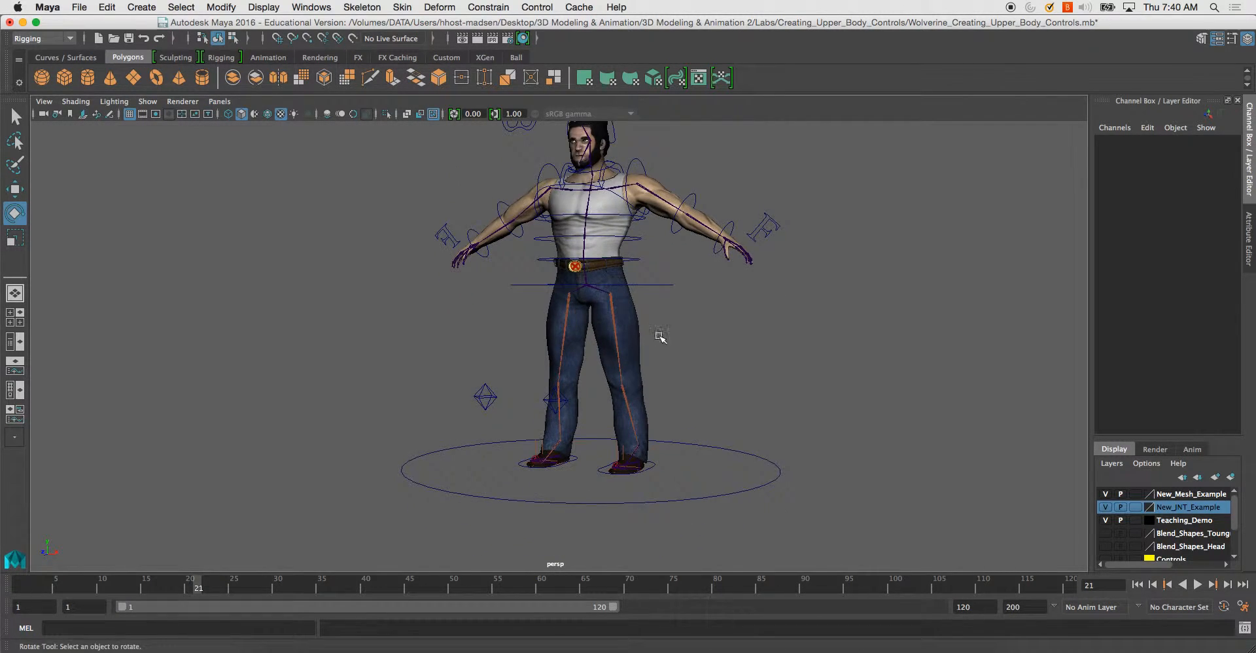
{"action": "left_click_drag", "start_coordinate": [669, 334], "coordinate": [620, 334], "text": "alt"}
{"action": "middle_click_drag", "start_coordinate": [501, 388], "coordinate": [512, 442], "text": "alt"}
{"action": "right_click_drag", "start_coordinate": [512, 439], "coordinate": [706, 367], "text": "alt"}
{"action": "middle_click_drag", "start_coordinate": [740, 341], "coordinate": [645, 434], "text": "alt"}
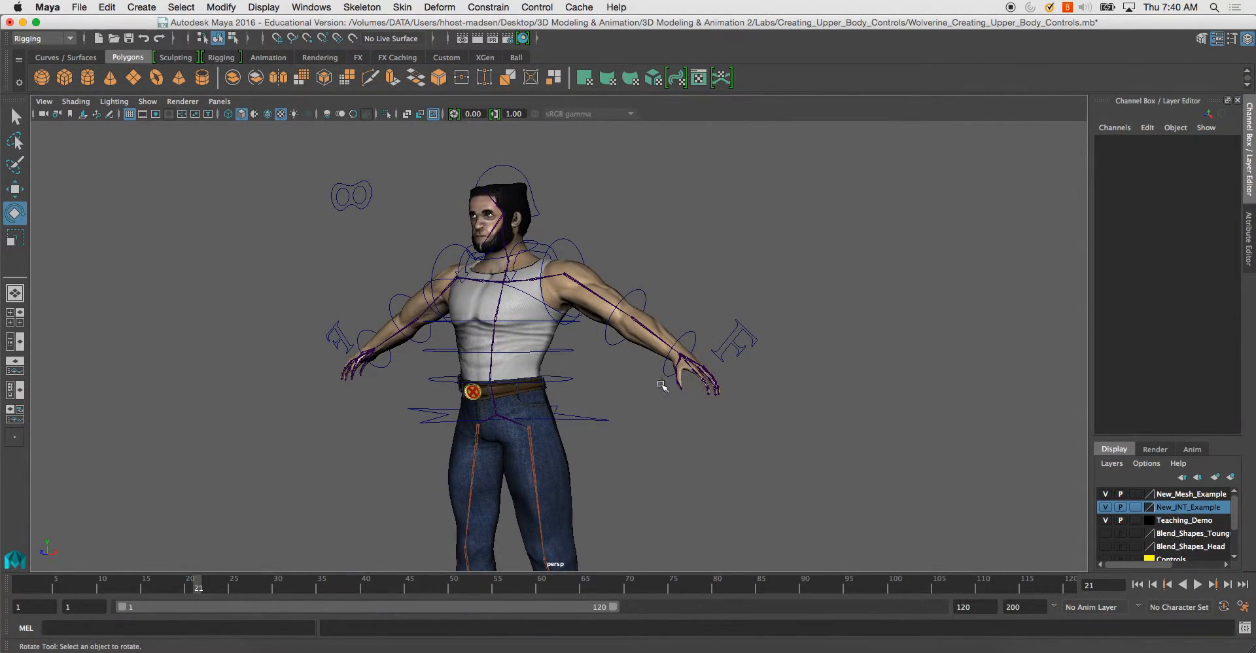
{"action": "middle_click_drag", "start_coordinate": [709, 385], "coordinate": [611, 379], "text": "alt"}
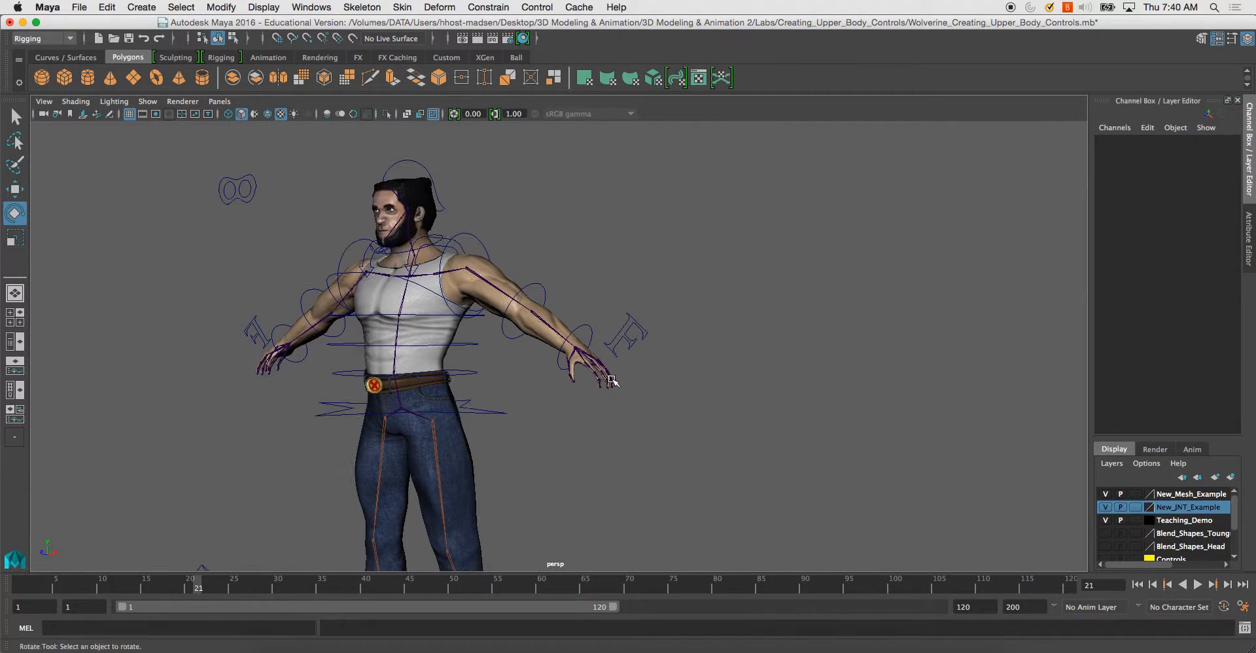
{"action": "right_click_drag", "start_coordinate": [613, 344], "coordinate": [632, 414], "text": "alt"}
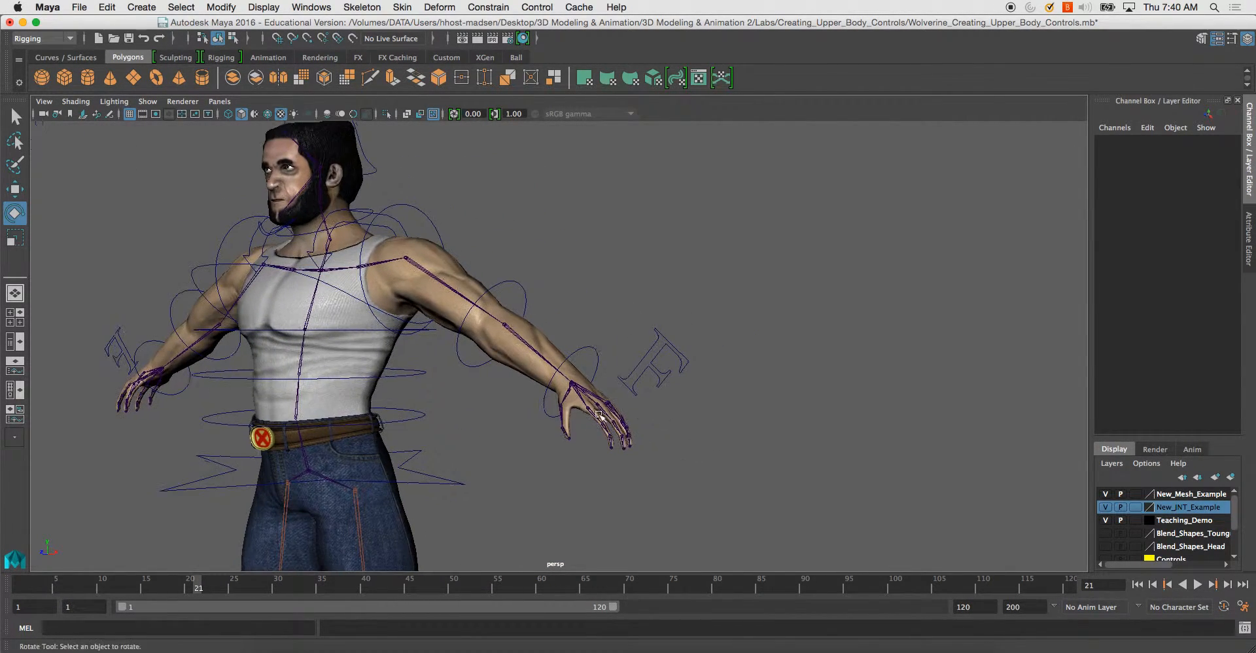
{"action": "middle_click_drag", "start_coordinate": [521, 487], "coordinate": [595, 395], "text": "alt"}
{"action": "right_click_drag", "start_coordinate": [595, 395], "coordinate": [583, 362], "text": "alt"}
{"action": "middle_click_drag", "start_coordinate": [584, 425], "coordinate": [603, 319], "text": "alt"}
{"action": "right_click_drag", "start_coordinate": [604, 320], "coordinate": [595, 306], "text": "alt"}
{"action": "left_click_drag", "start_coordinate": [582, 368], "coordinate": [580, 397], "text": "alt"}
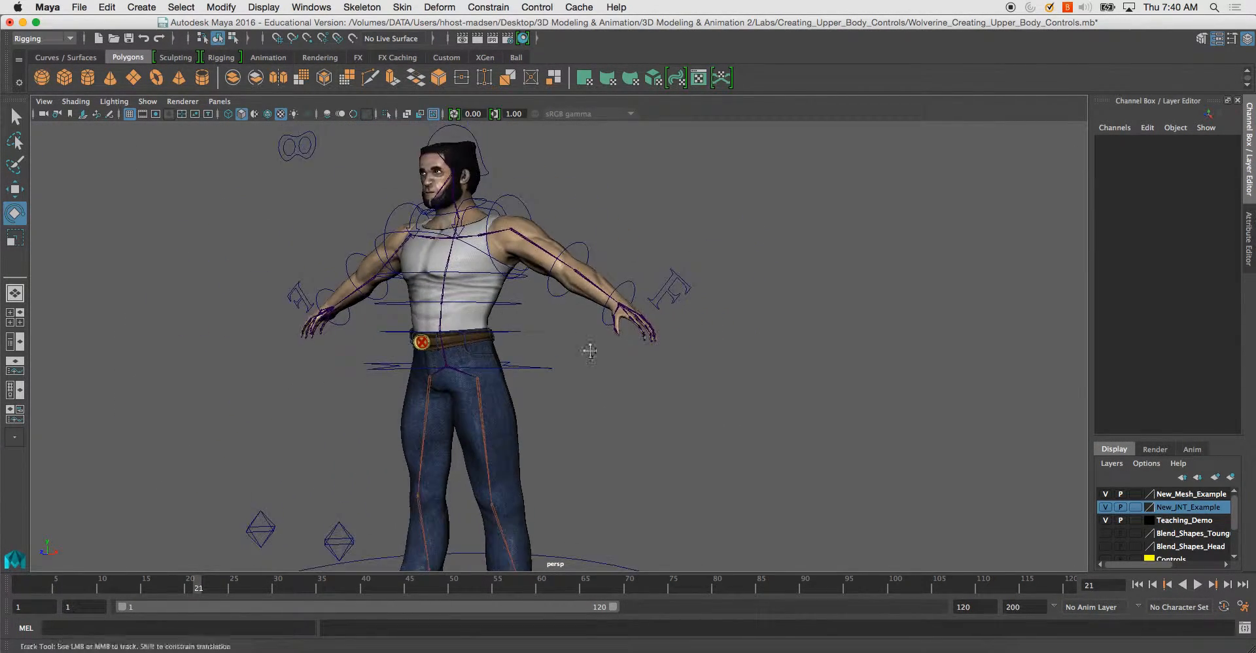
{"action": "left_click_drag", "start_coordinate": [625, 357], "coordinate": [535, 318], "text": "alt"}
{"action": "middle_click_drag", "start_coordinate": [535, 318], "coordinate": [548, 335], "text": "alt"}
{"action": "right_click_drag", "start_coordinate": [549, 335], "coordinate": [619, 312], "text": "alt"}
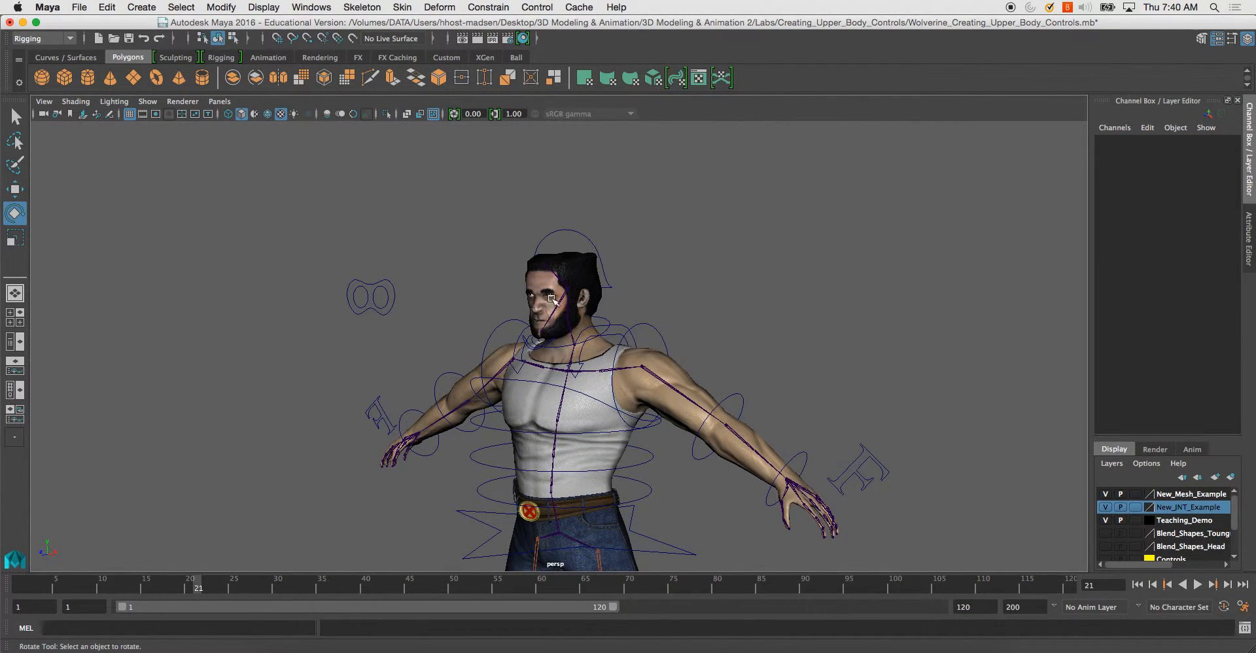
{"action": "right_click_drag", "start_coordinate": [621, 358], "coordinate": [530, 249], "text": "alt"}
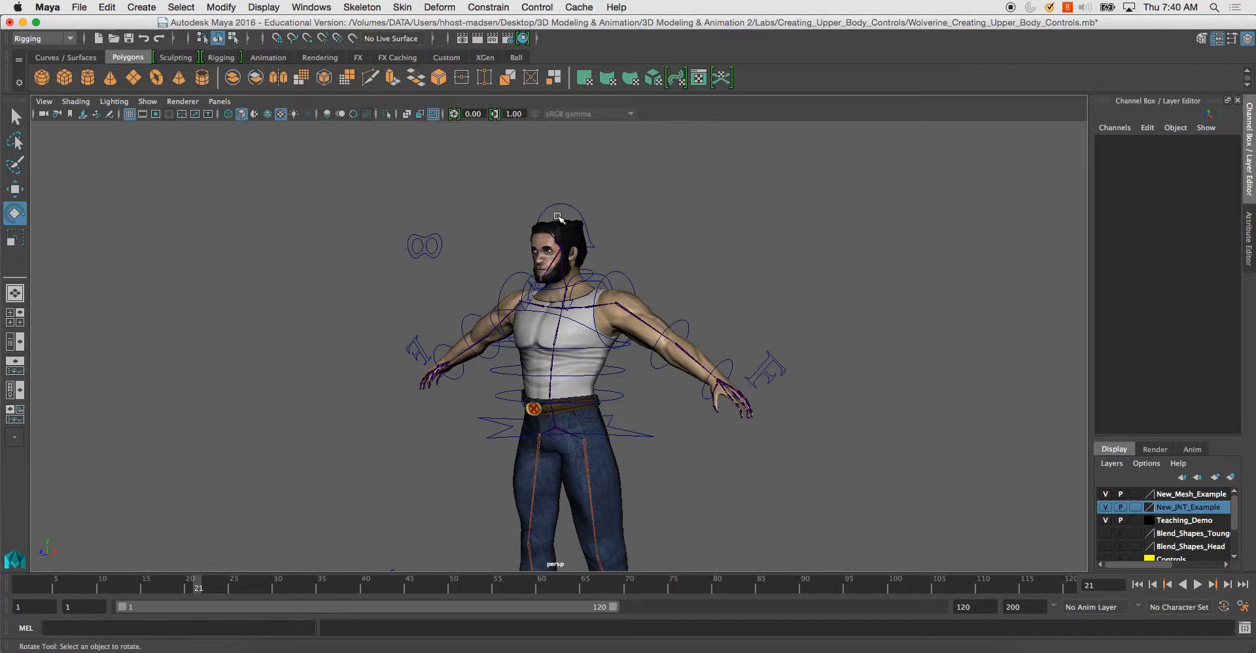
{"action": "middle_click_drag", "start_coordinate": [530, 224], "coordinate": [493, 201], "text": "alt"}
{"action": "right_click_drag", "start_coordinate": [493, 201], "coordinate": [501, 298], "text": "alt"}
{"action": "middle_click_drag", "start_coordinate": [501, 298], "coordinate": [488, 232], "text": "alt"}
{"action": "left_click_drag", "start_coordinate": [489, 233], "coordinate": [543, 262], "text": "alt"}
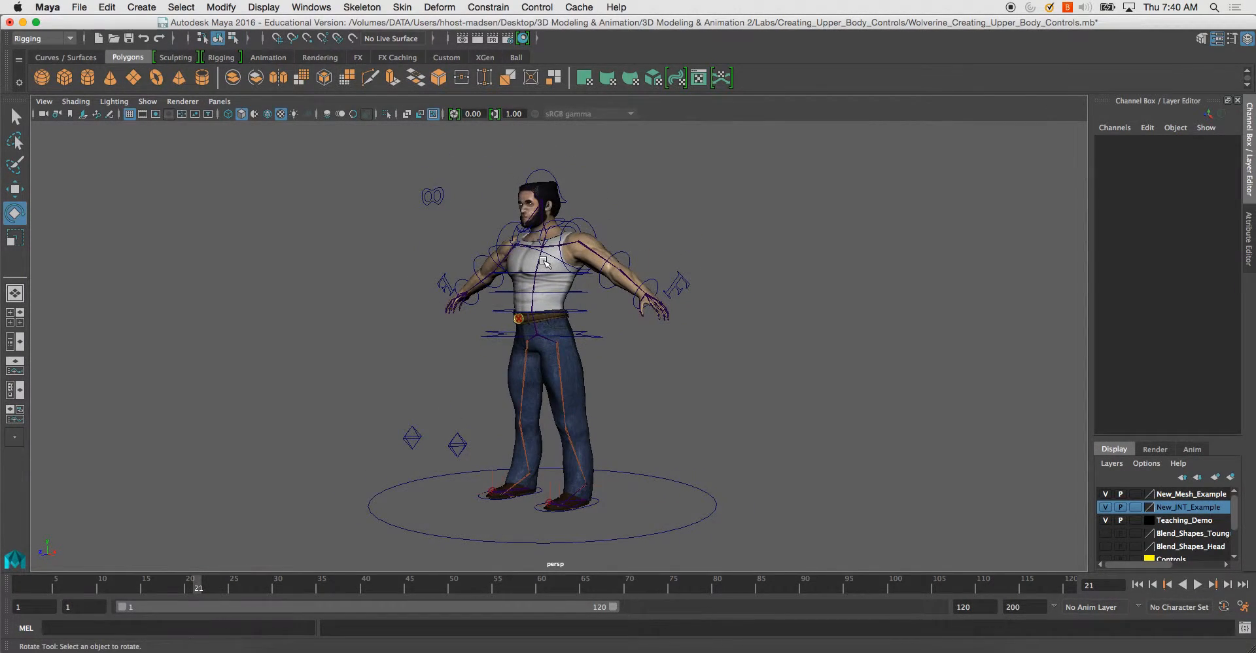